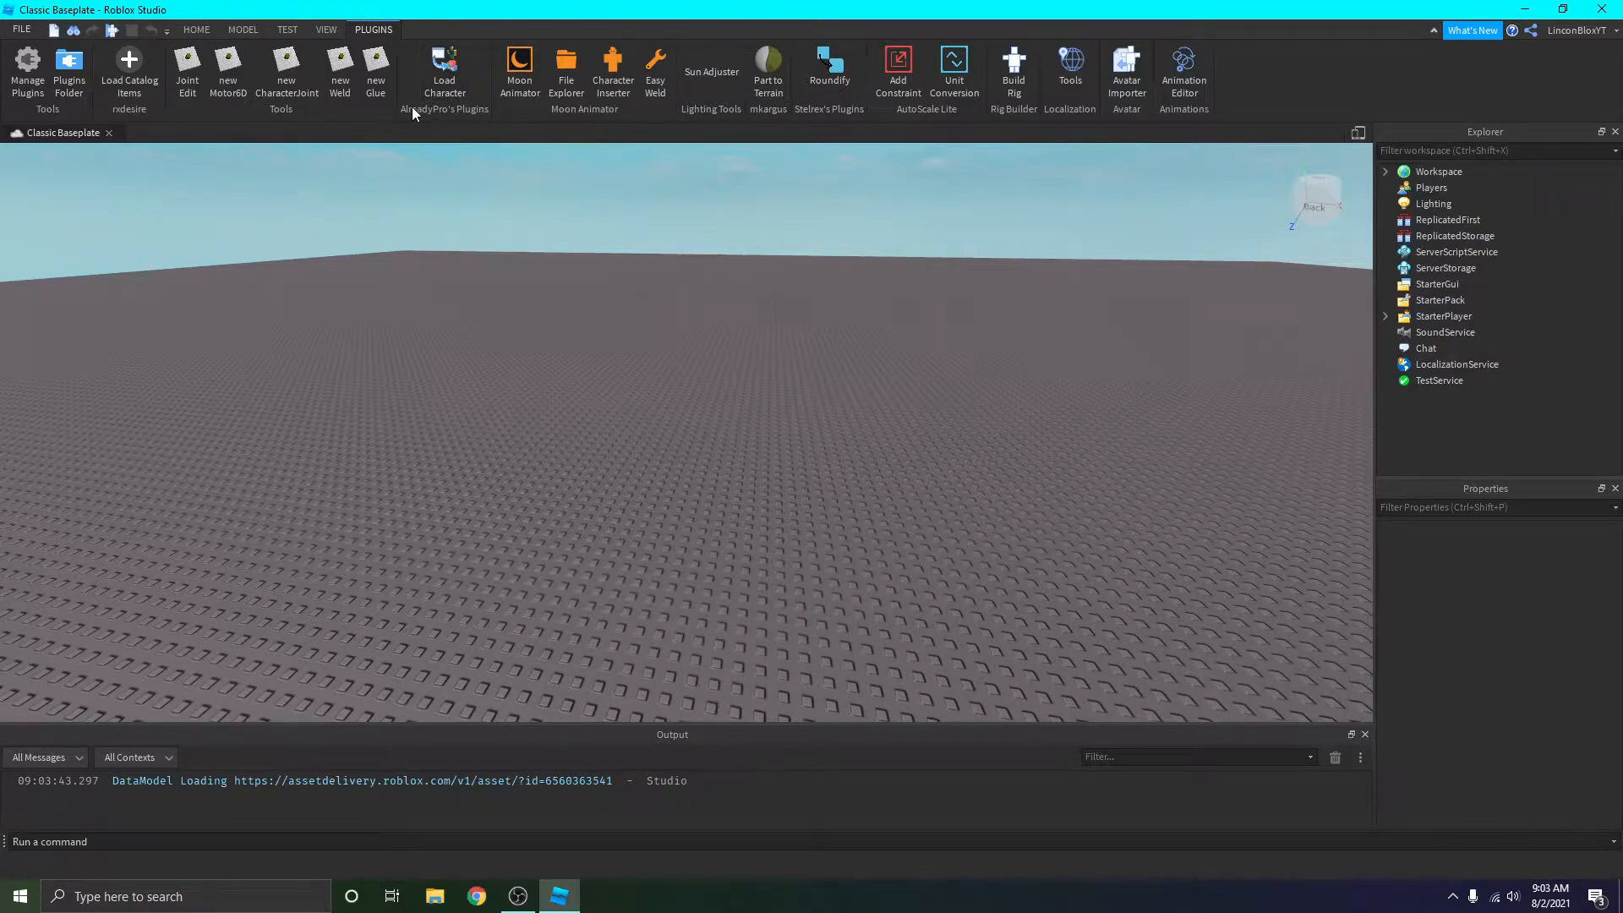
Find the Load Character plugin among the Toolbox plugins, view its details, and close the Toolbox.
click(205, 34)
click(427, 66)
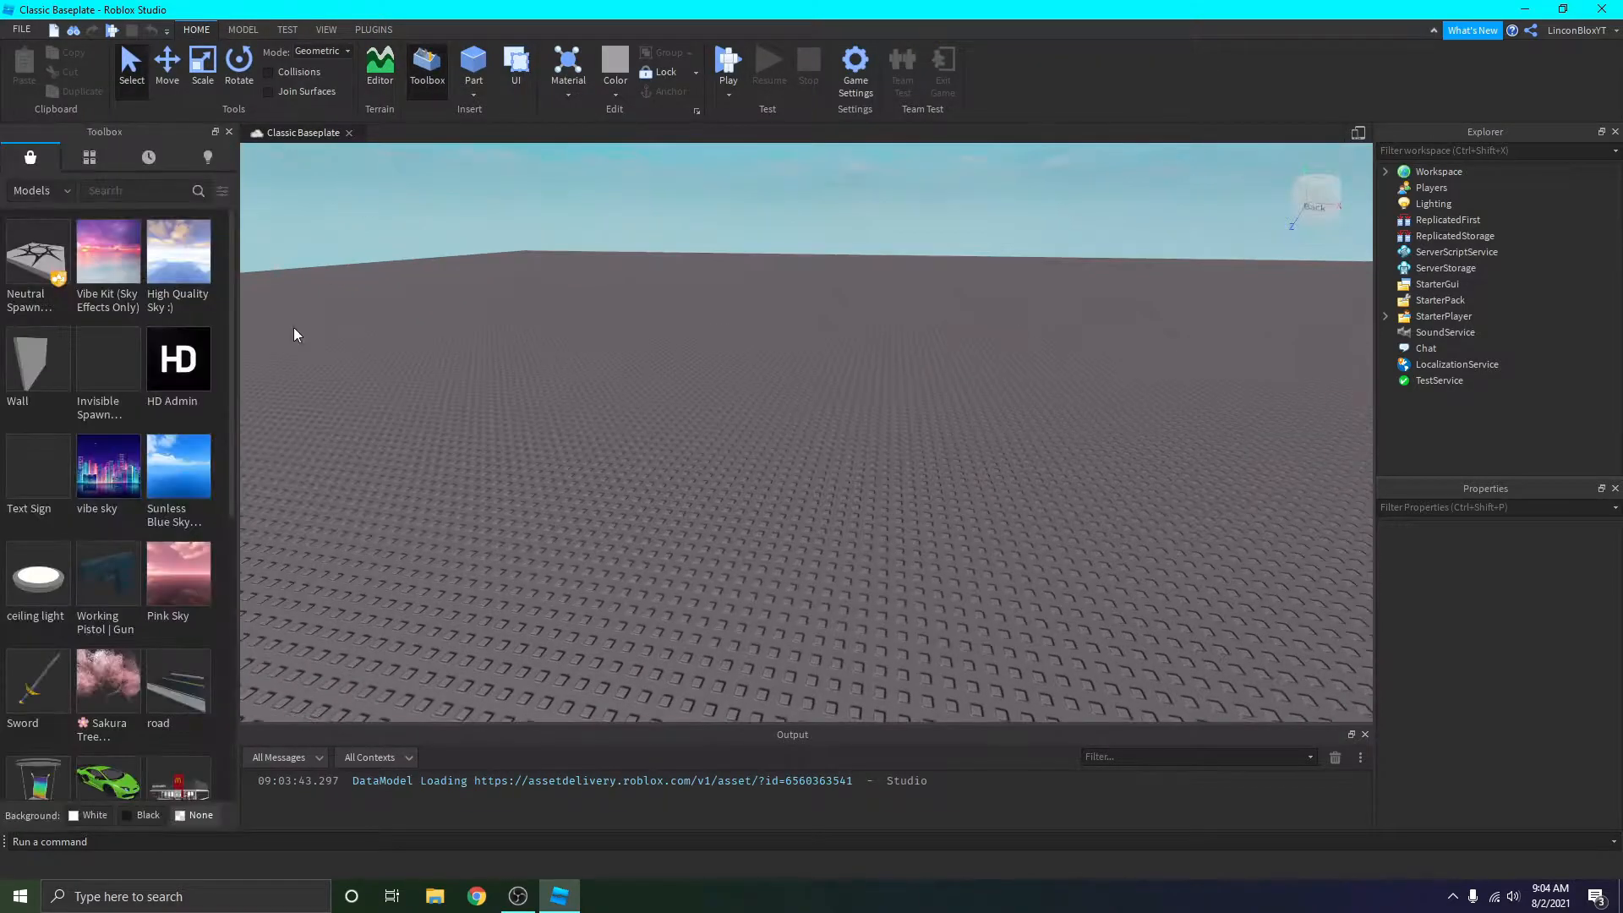
click(34, 194)
click(40, 315)
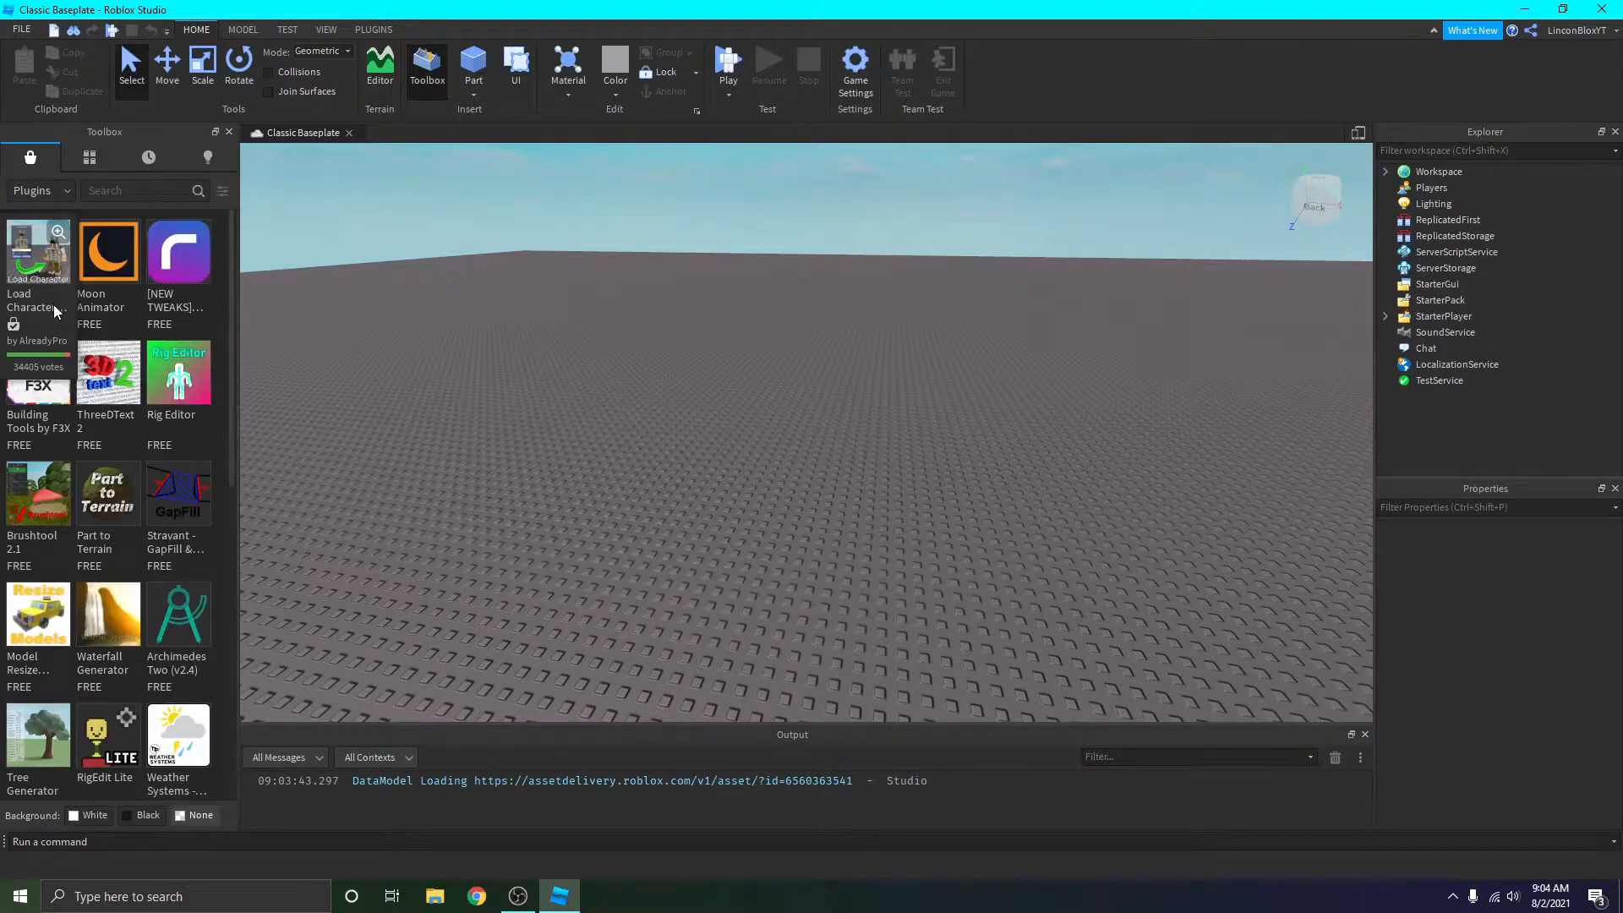
click(53, 263)
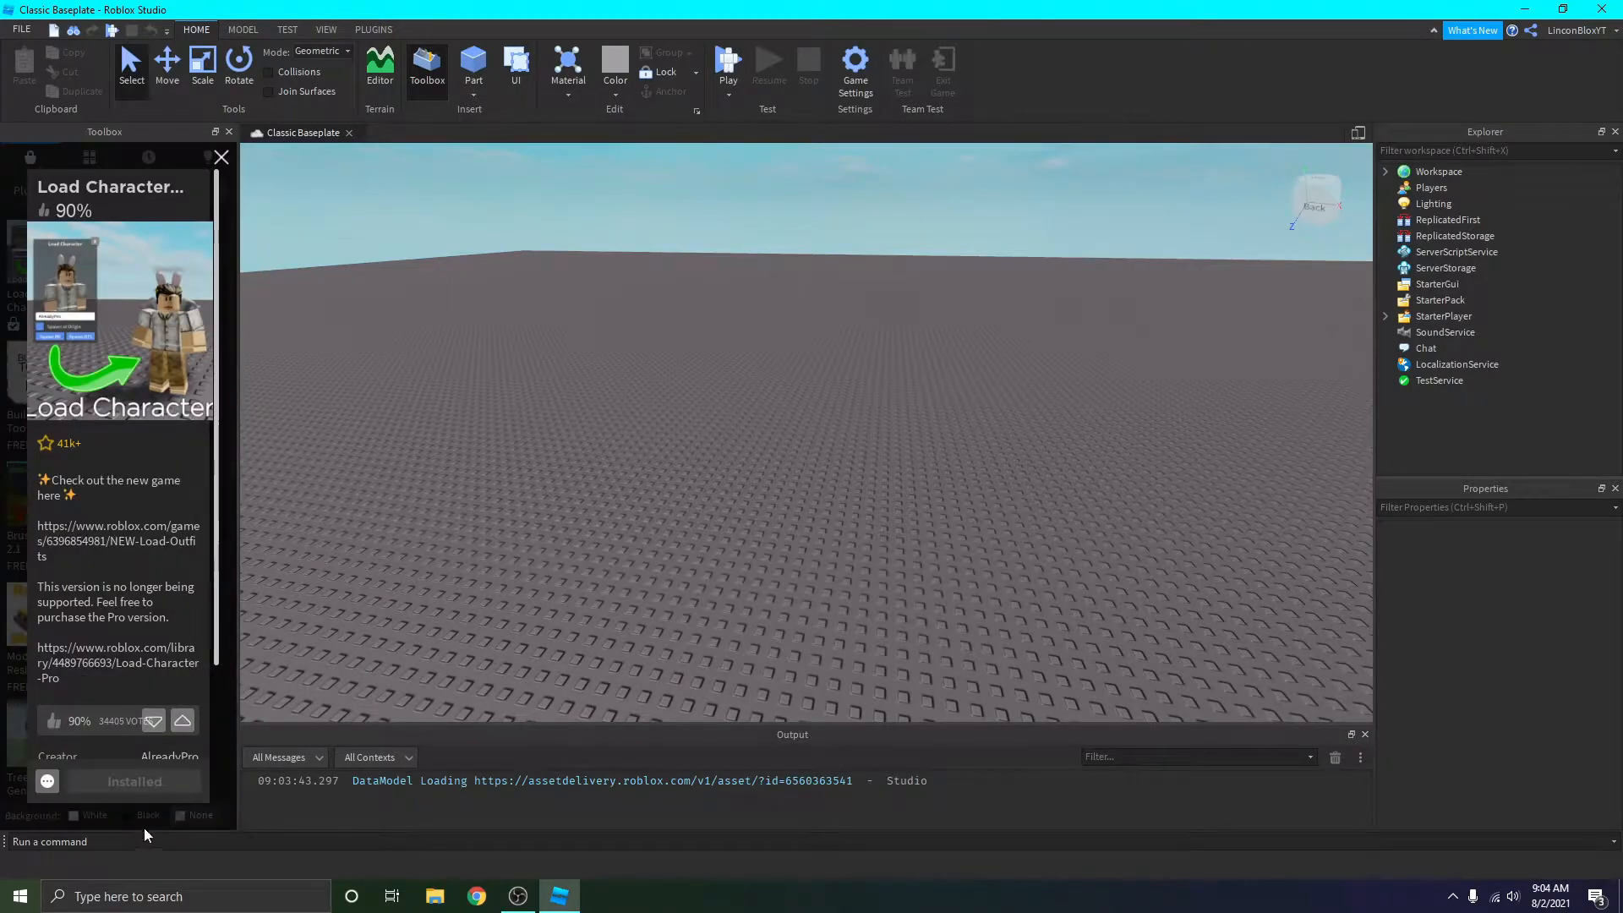
click(229, 133)
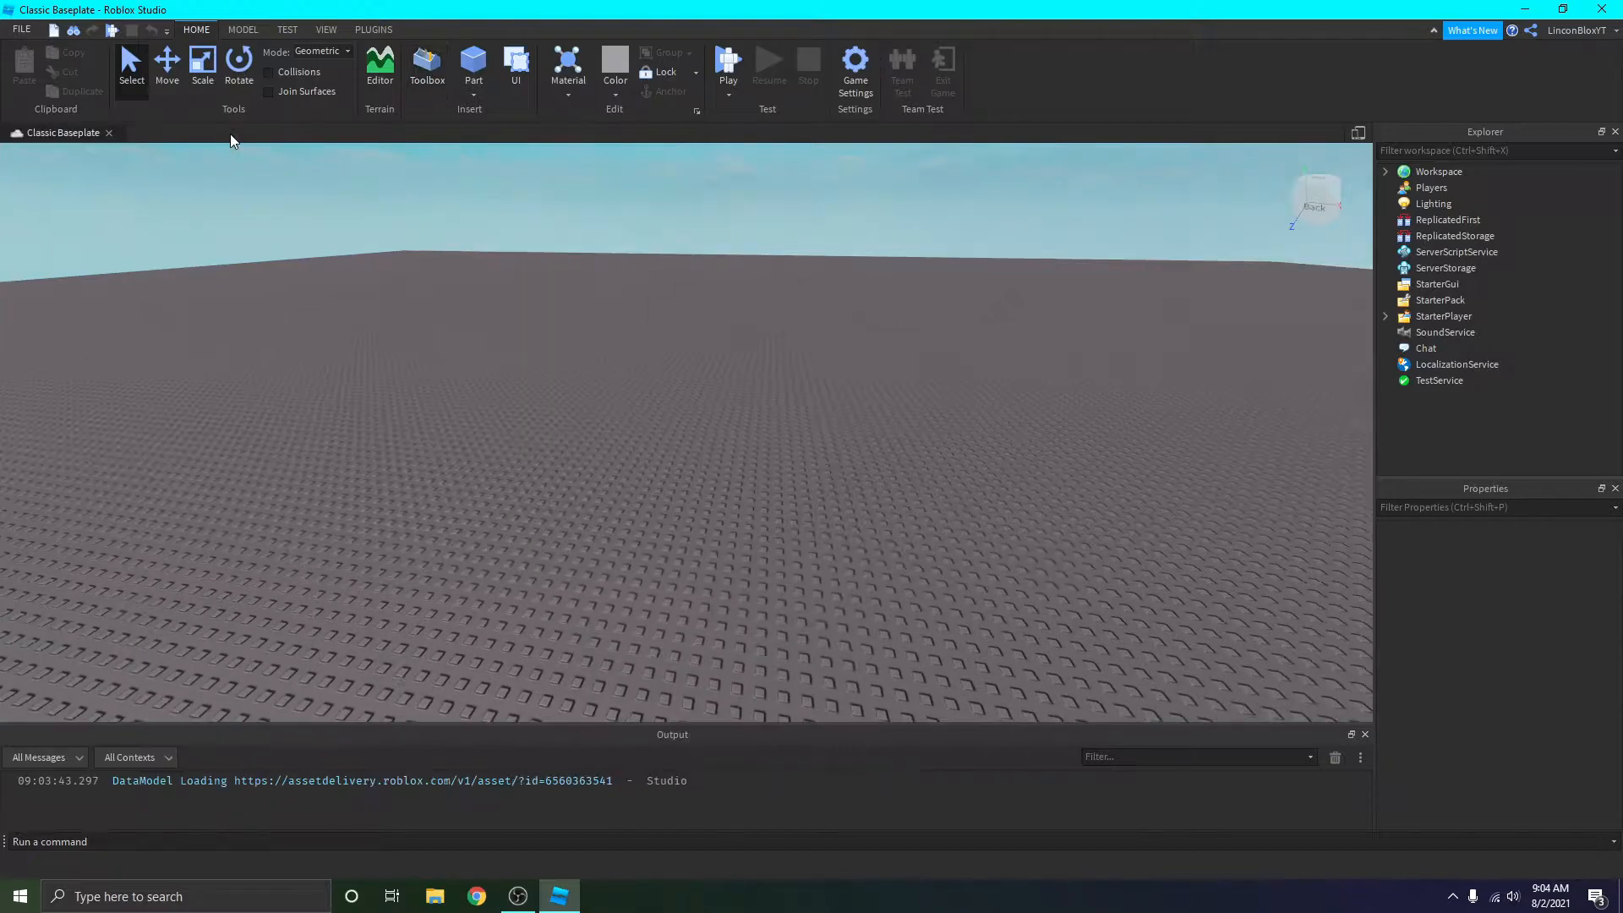
Spawn an R6 avatar at the origin with the Load Character plugin, using the avatar owner's username, and close the plugin window.
click(375, 31)
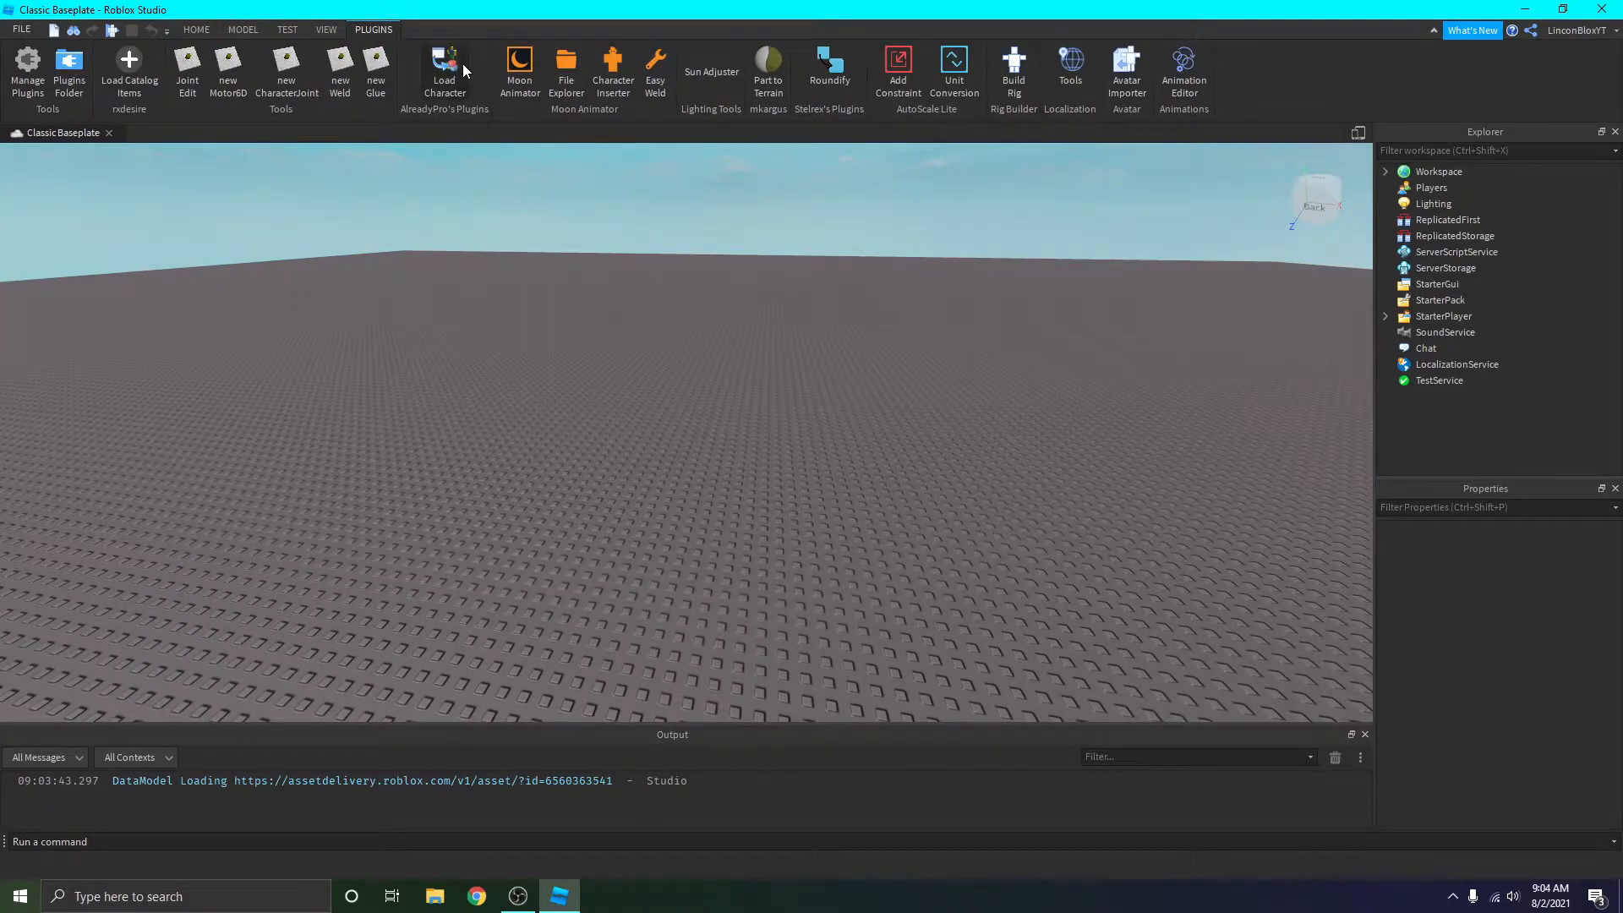
click(463, 63)
double_click(427, 499)
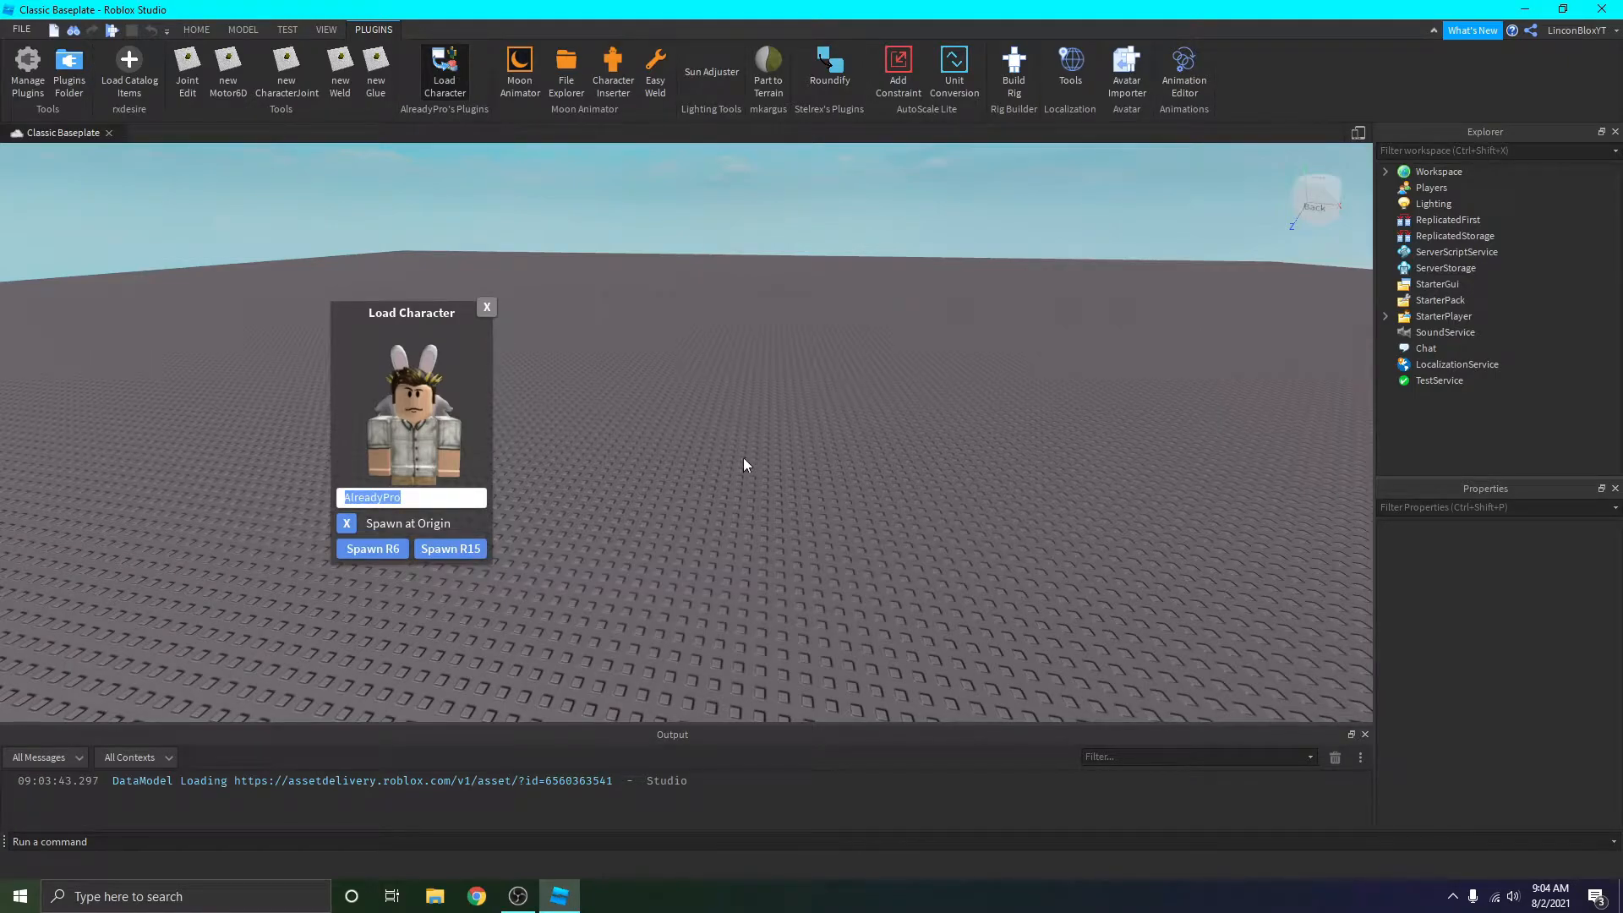
text(LinconB)
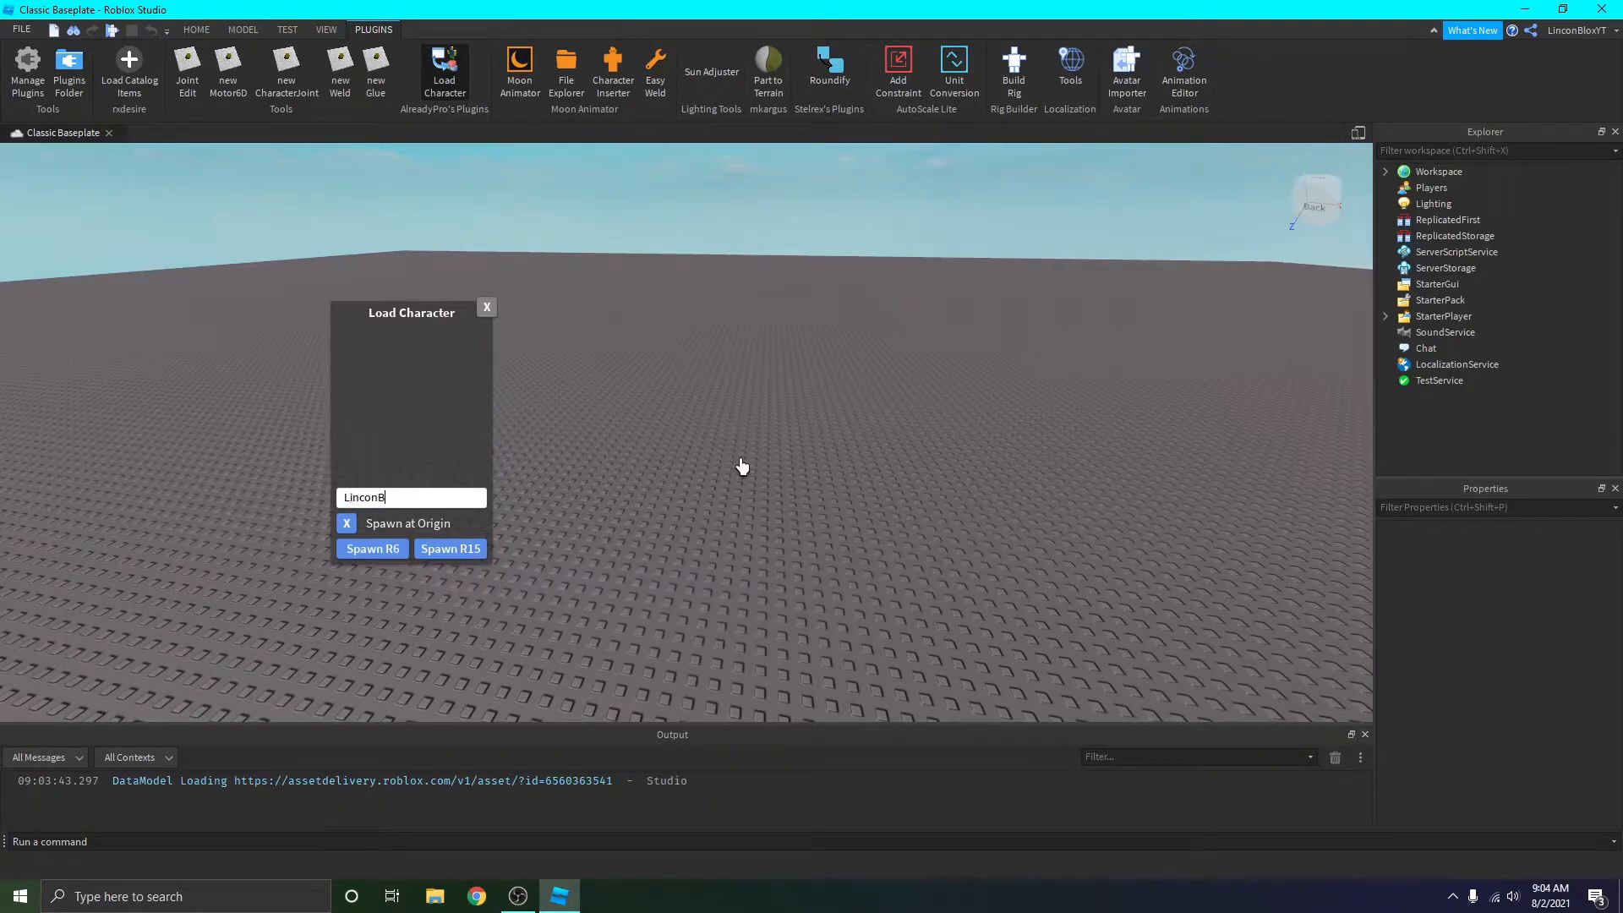
text(loxYT)
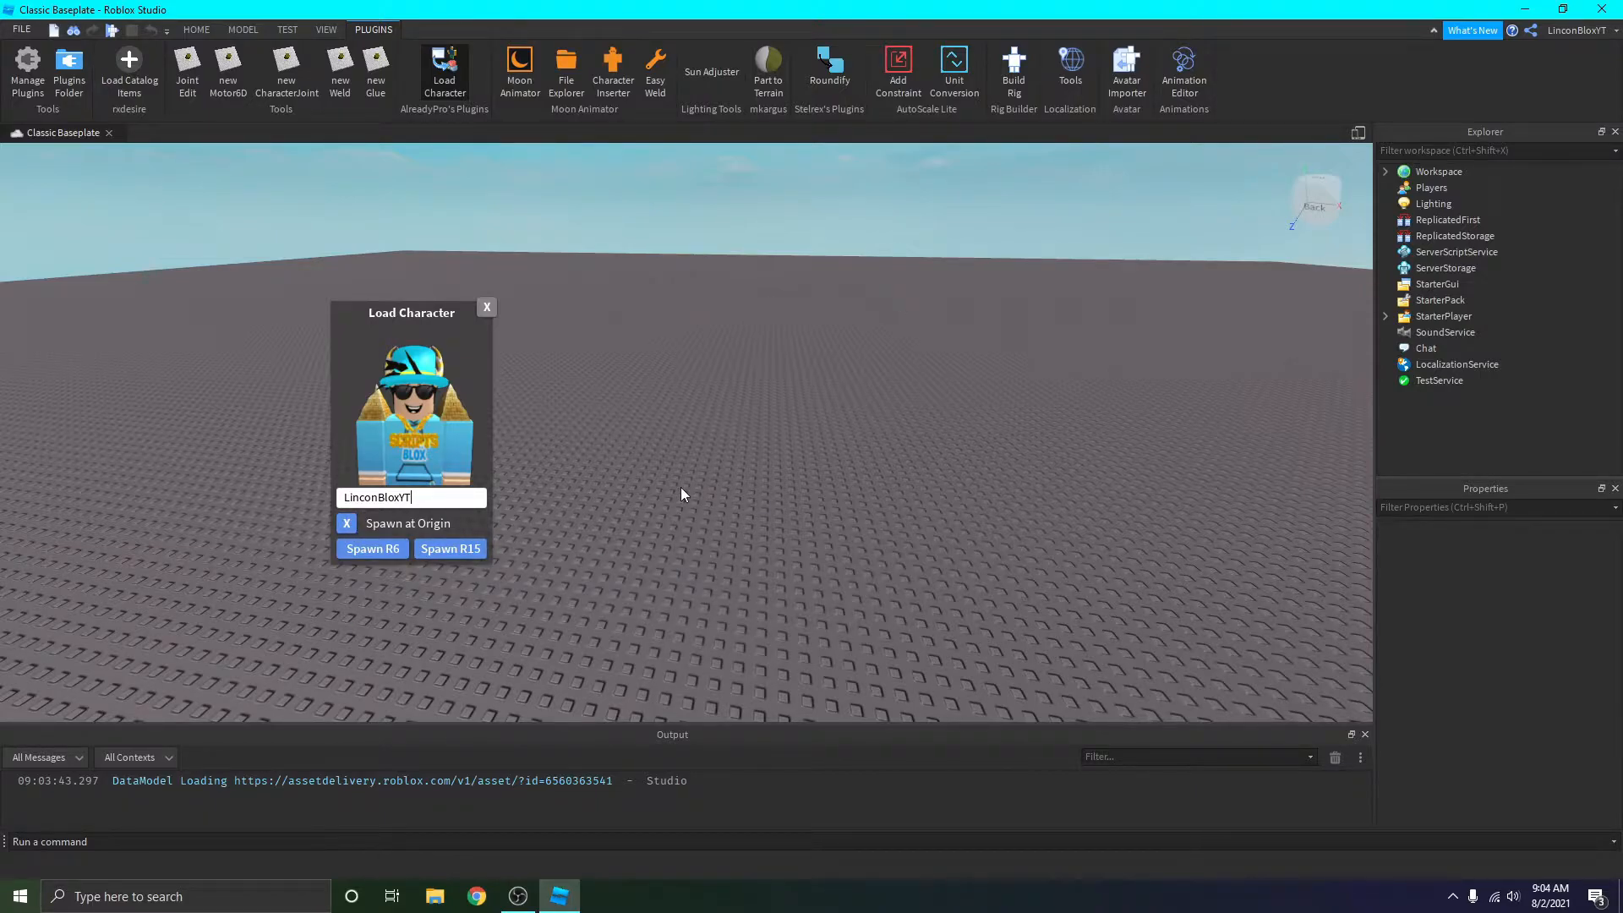
click(374, 551)
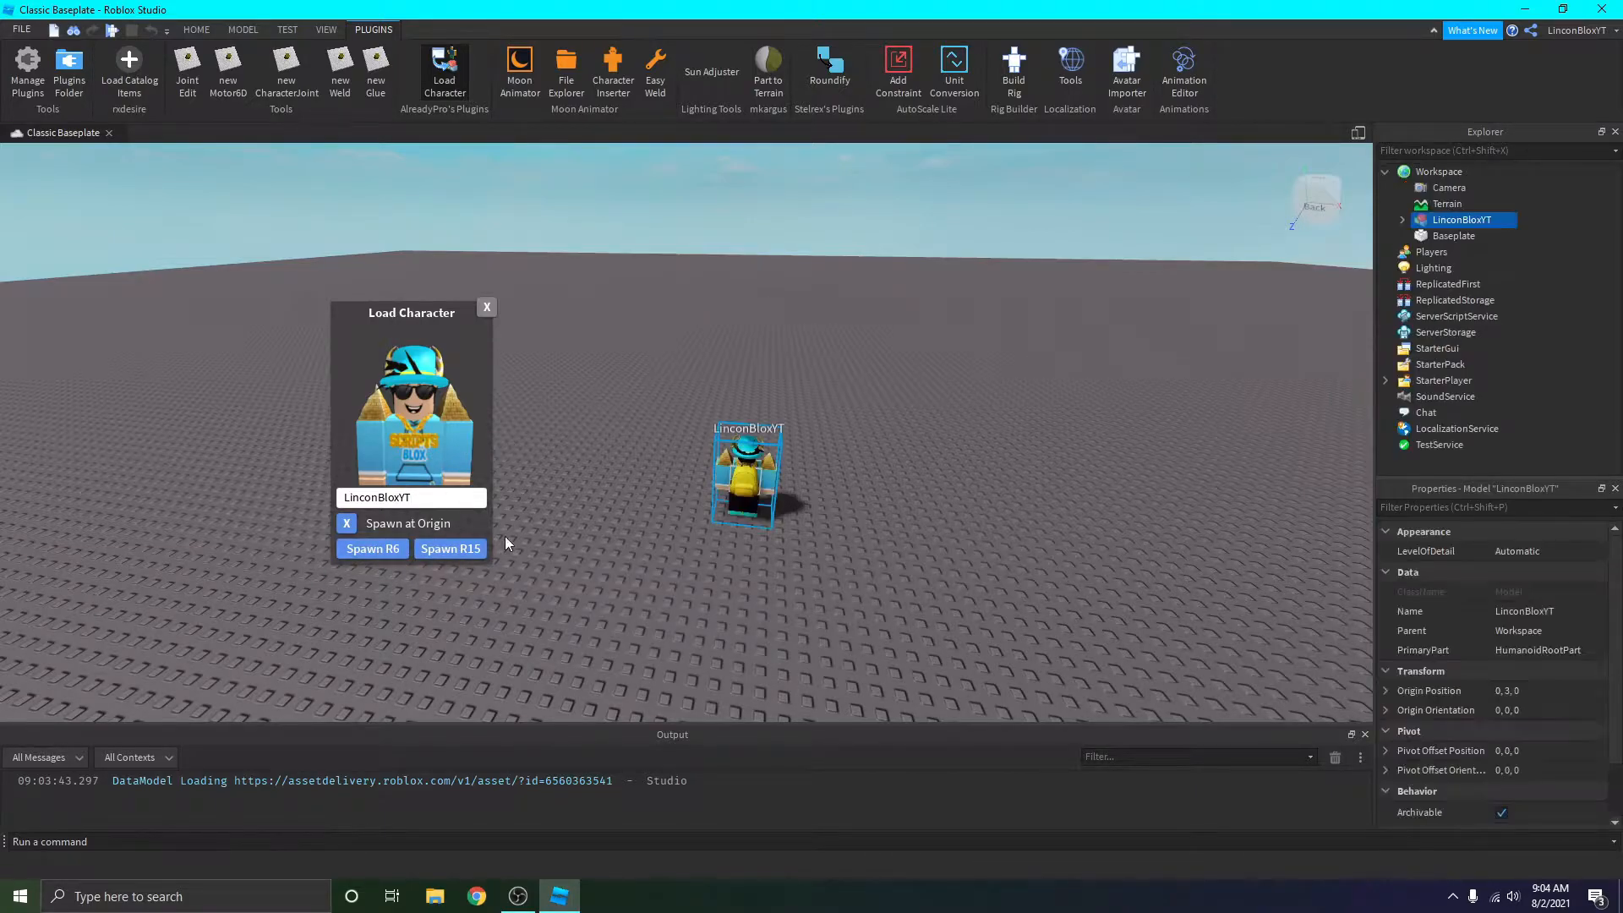
click(487, 307)
Examine the spawned character from the front and expand its model in the Explorer.
scroll(553, 434, up, 10)
click(553, 434)
drag(590, 433, 622, 427)
scroll(622, 428, down, 8)
right_drag(622, 427, 622, 427)
key(w)
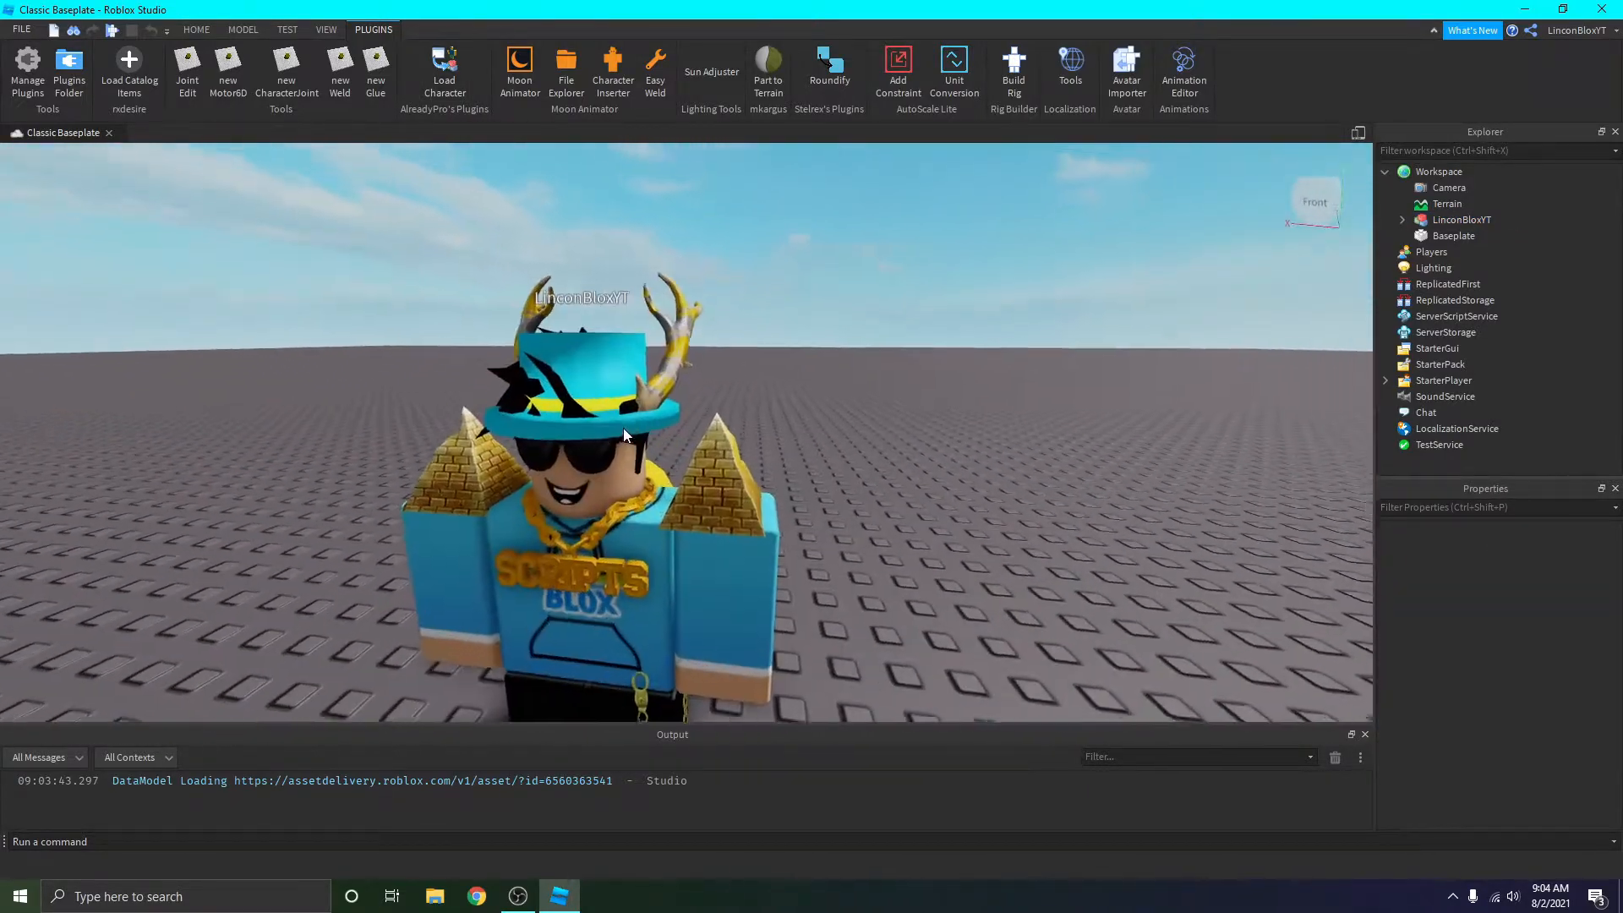
key(w)
key(s)
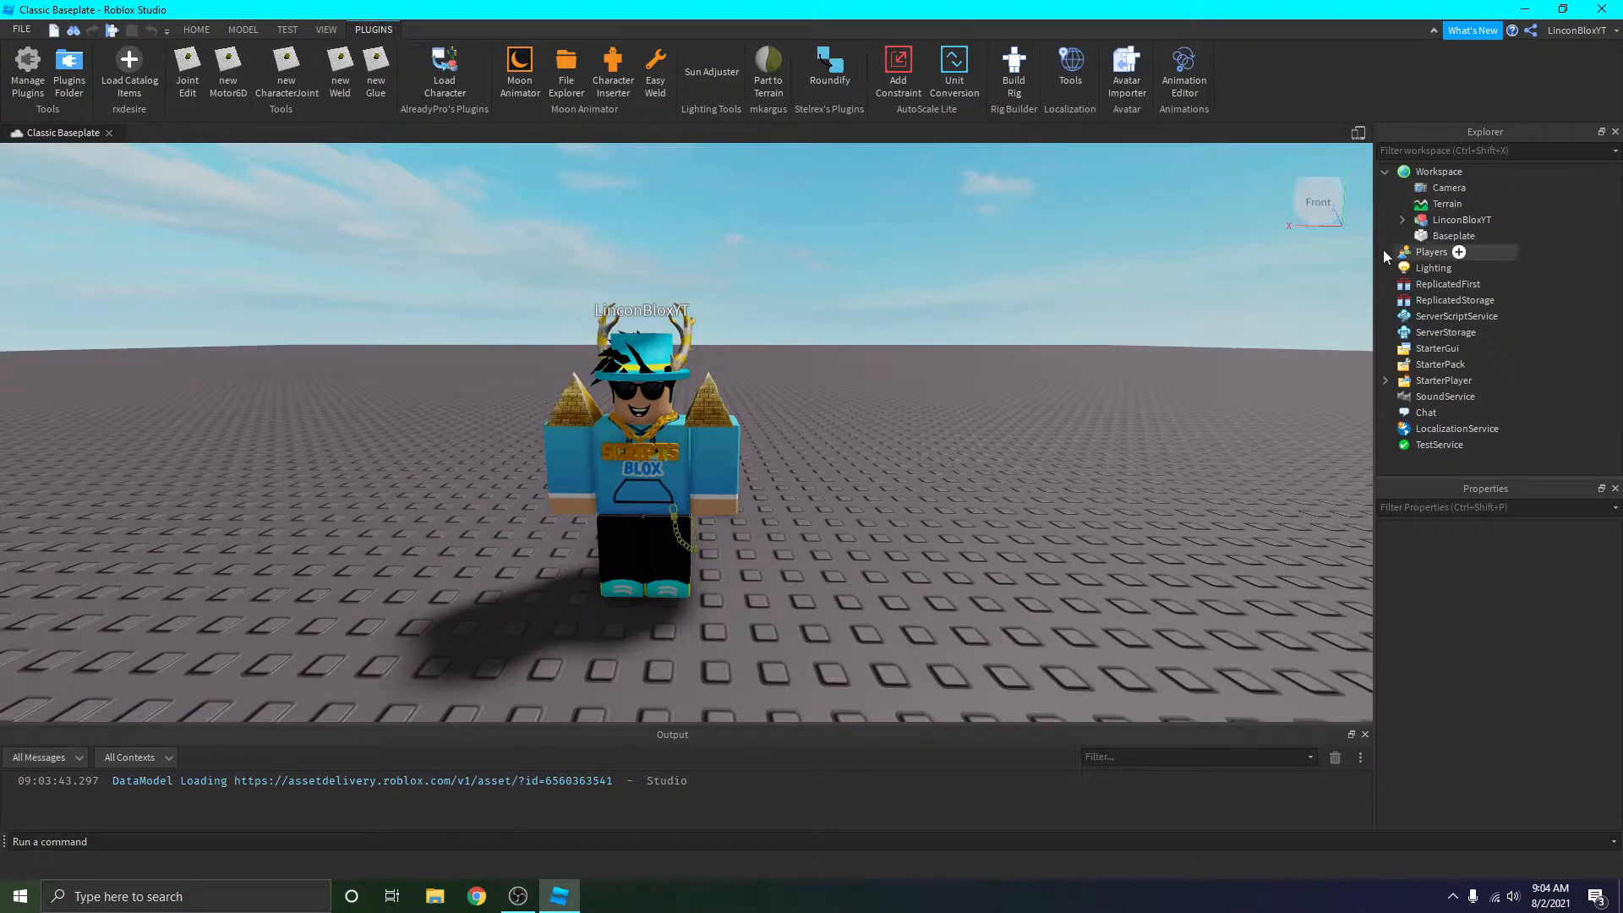
click(1401, 220)
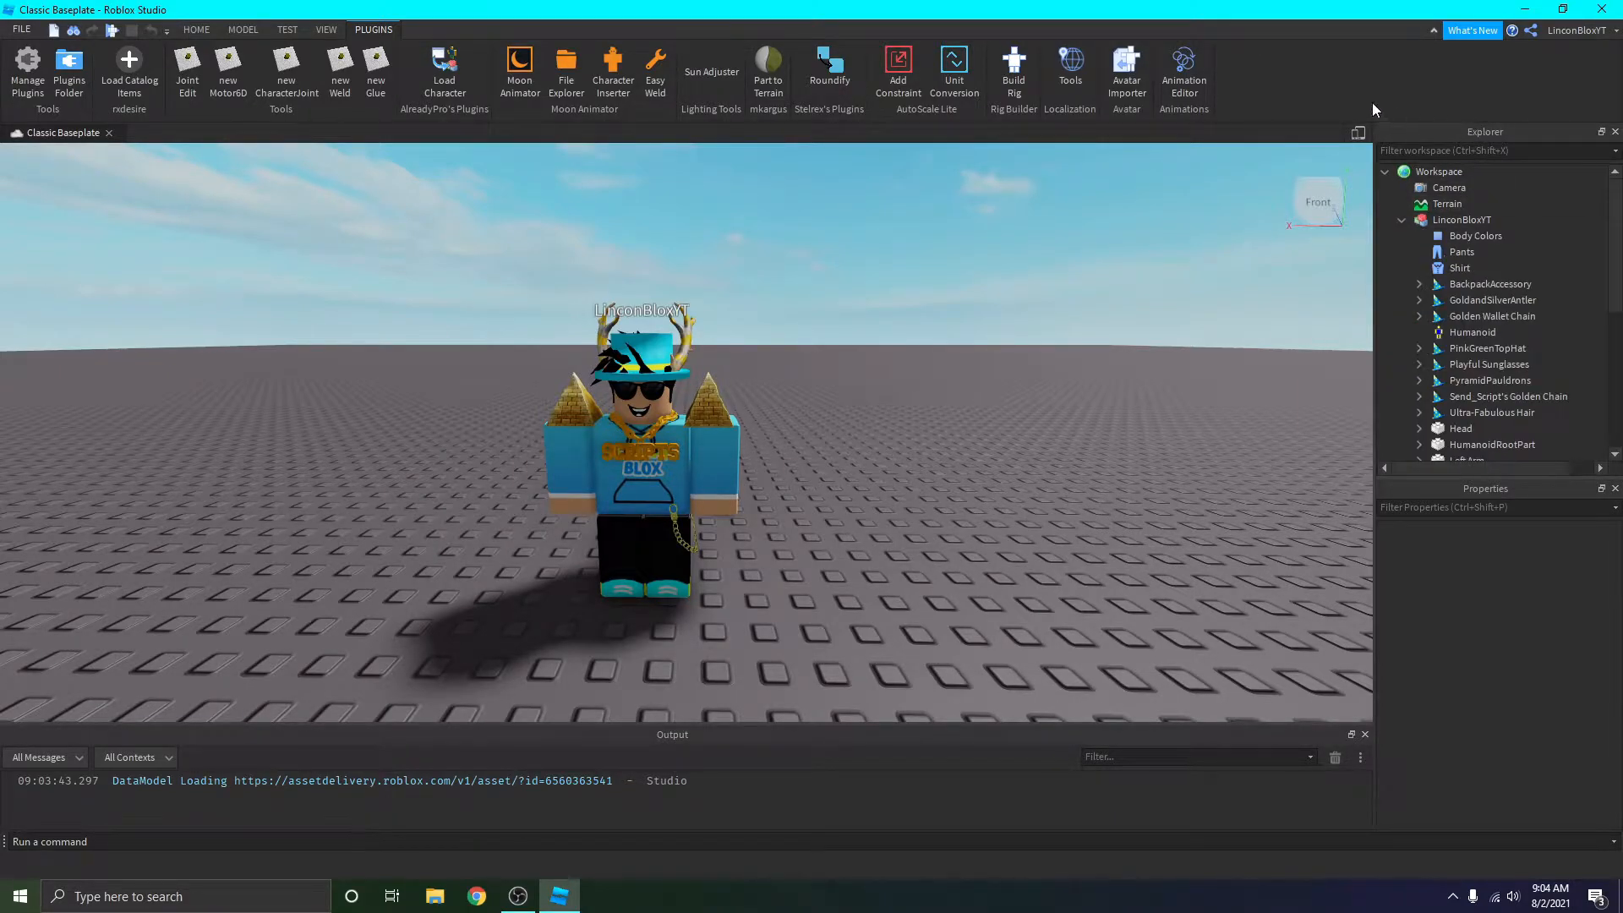
Hide the Explorer and show it again.
click(326, 30)
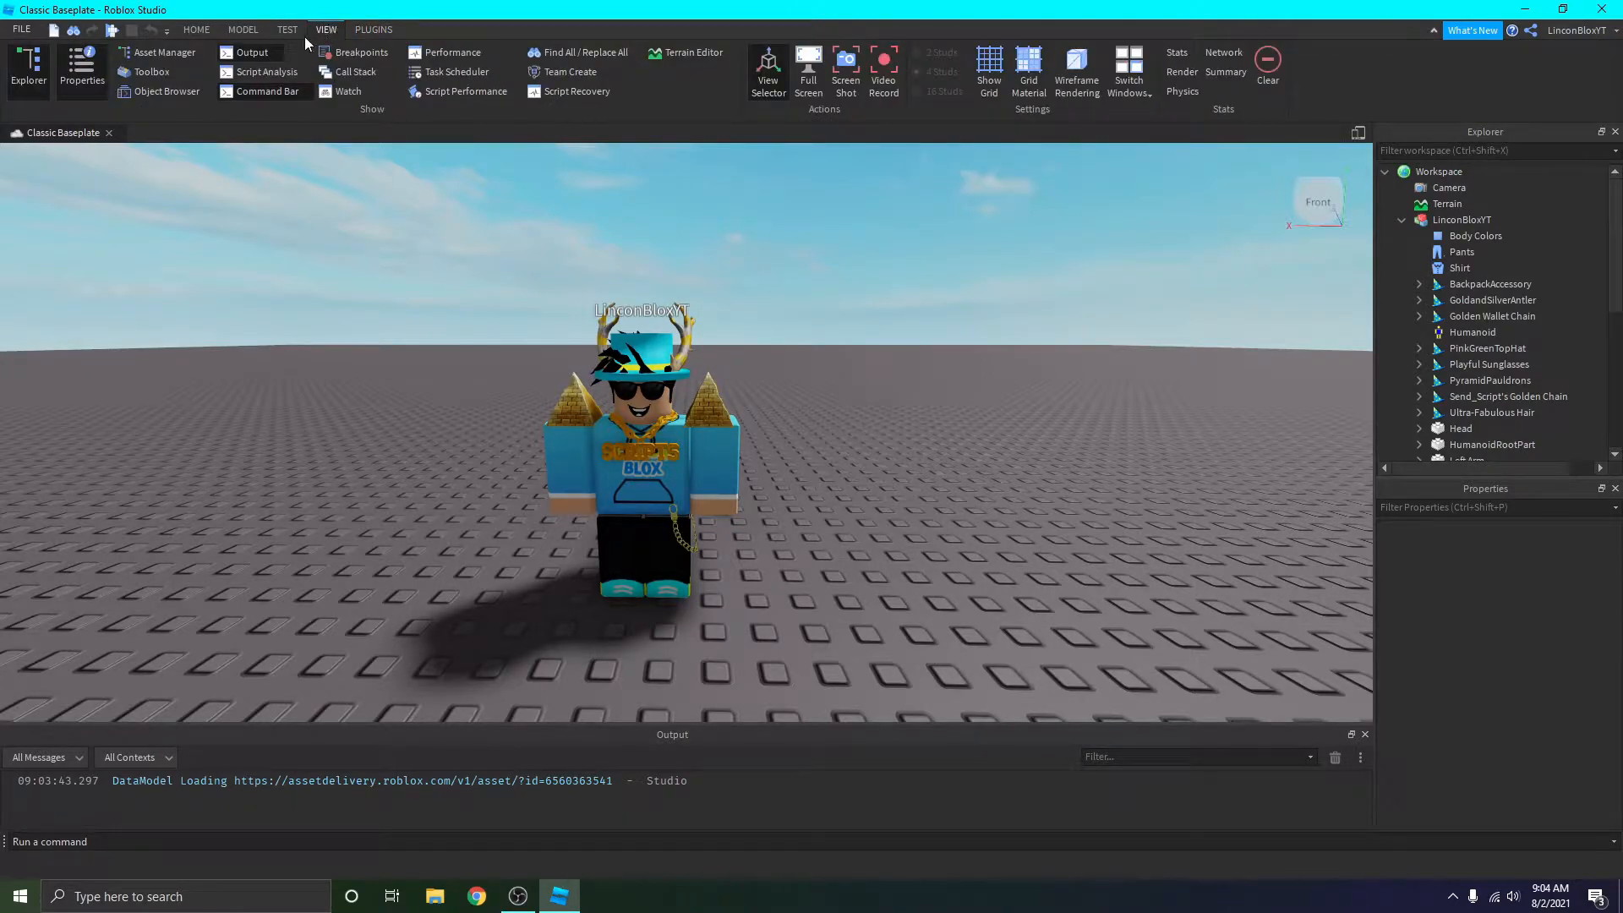
click(39, 68)
click(39, 68)
click(191, 31)
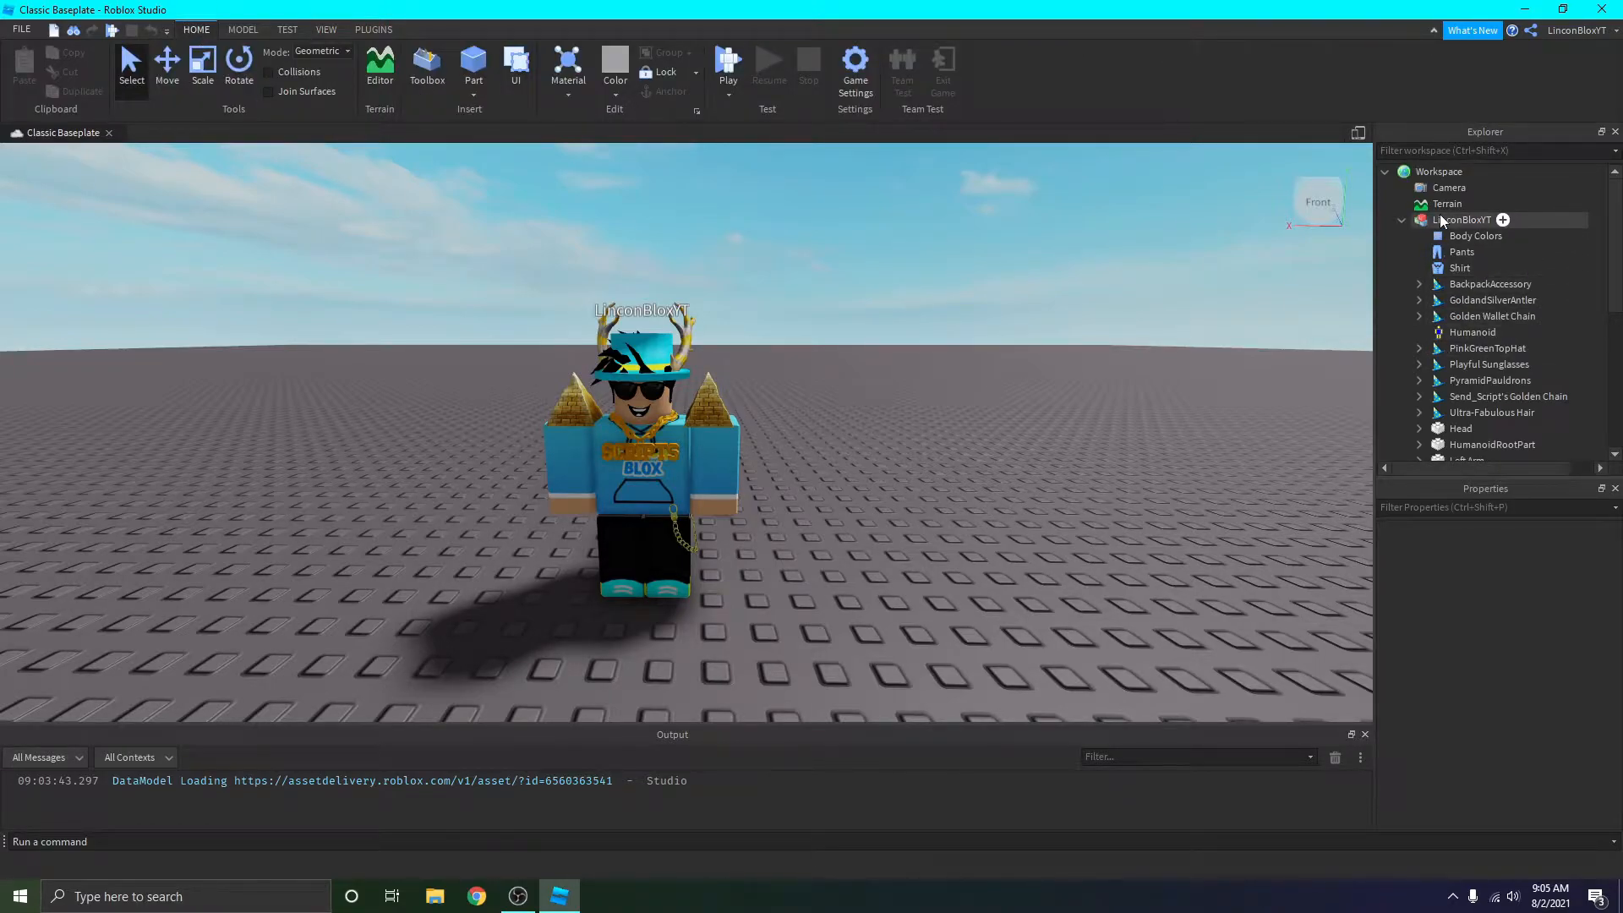
Select all of the character's accessories, from BackpackAccessory to Ultra-Fabulous Hair, and start exporting the selection.
click(1488, 412)
ctrl+click(1487, 396)
ctrl+click(1468, 382)
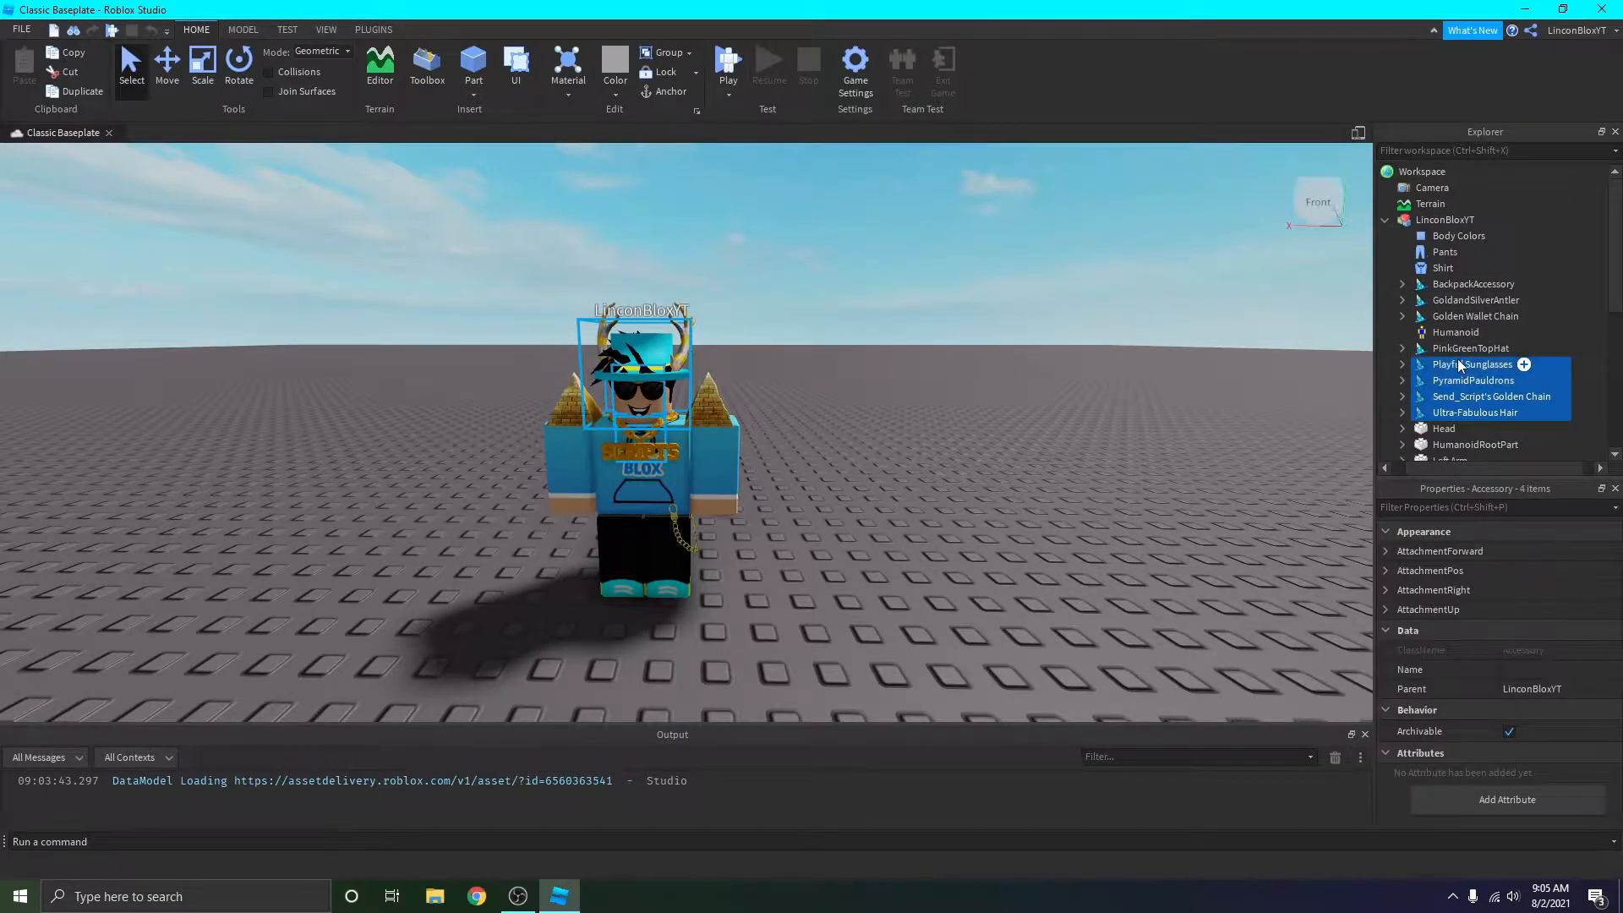
ctrl+click(1470, 365)
ctrl+click(1471, 348)
ctrl+click(1481, 316)
ctrl+click(1474, 300)
ctrl+click(1469, 285)
right_click(1444, 293)
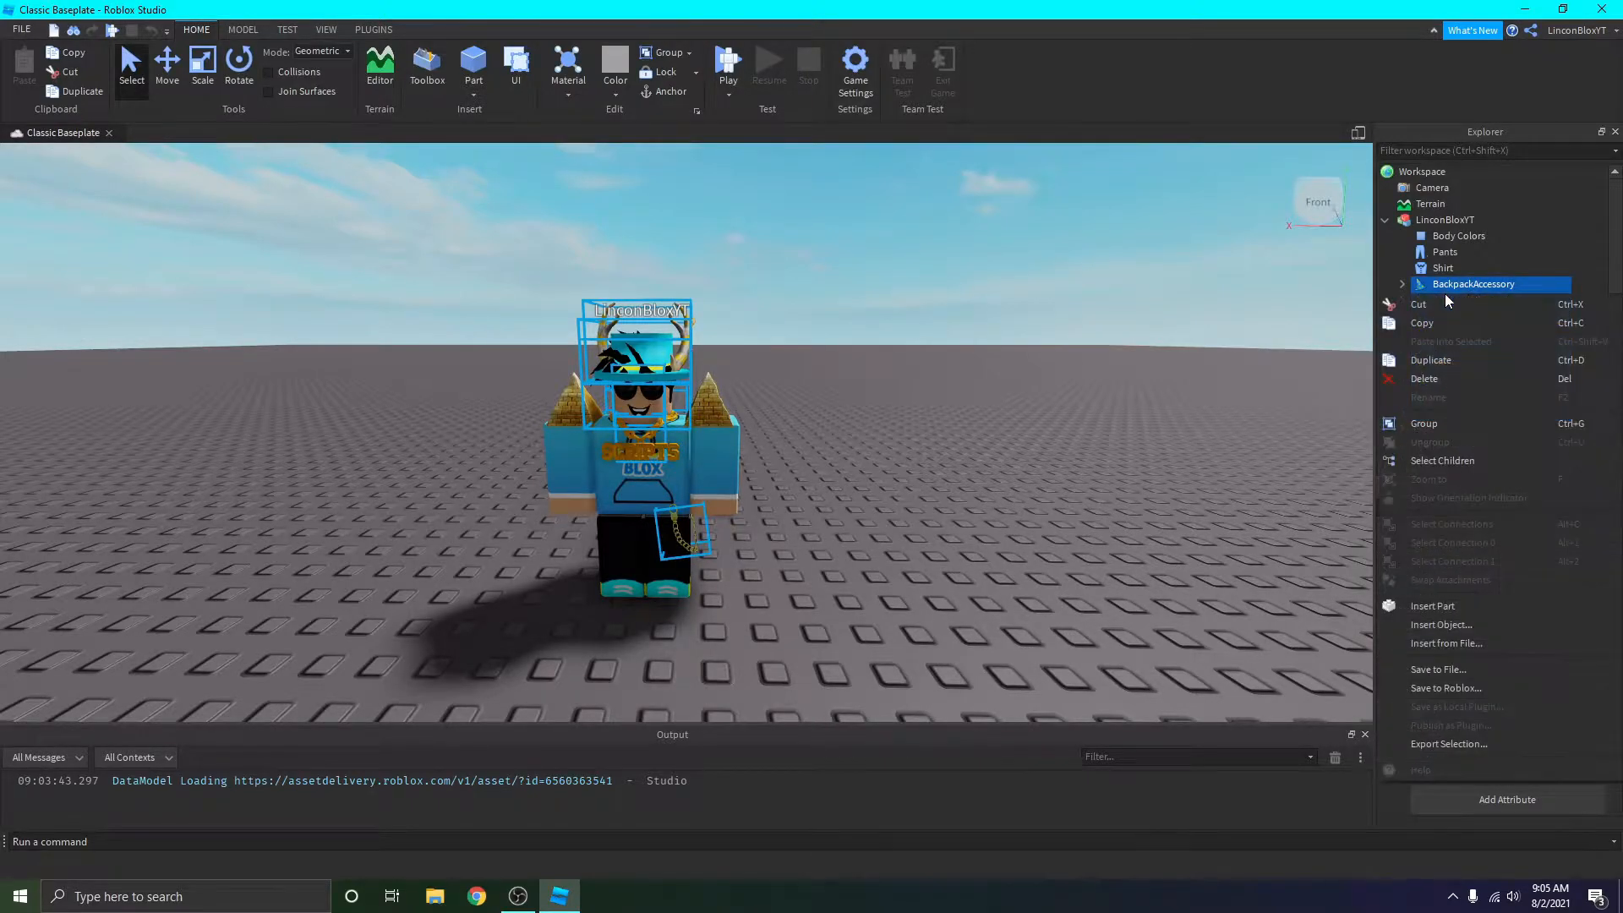
click(1440, 740)
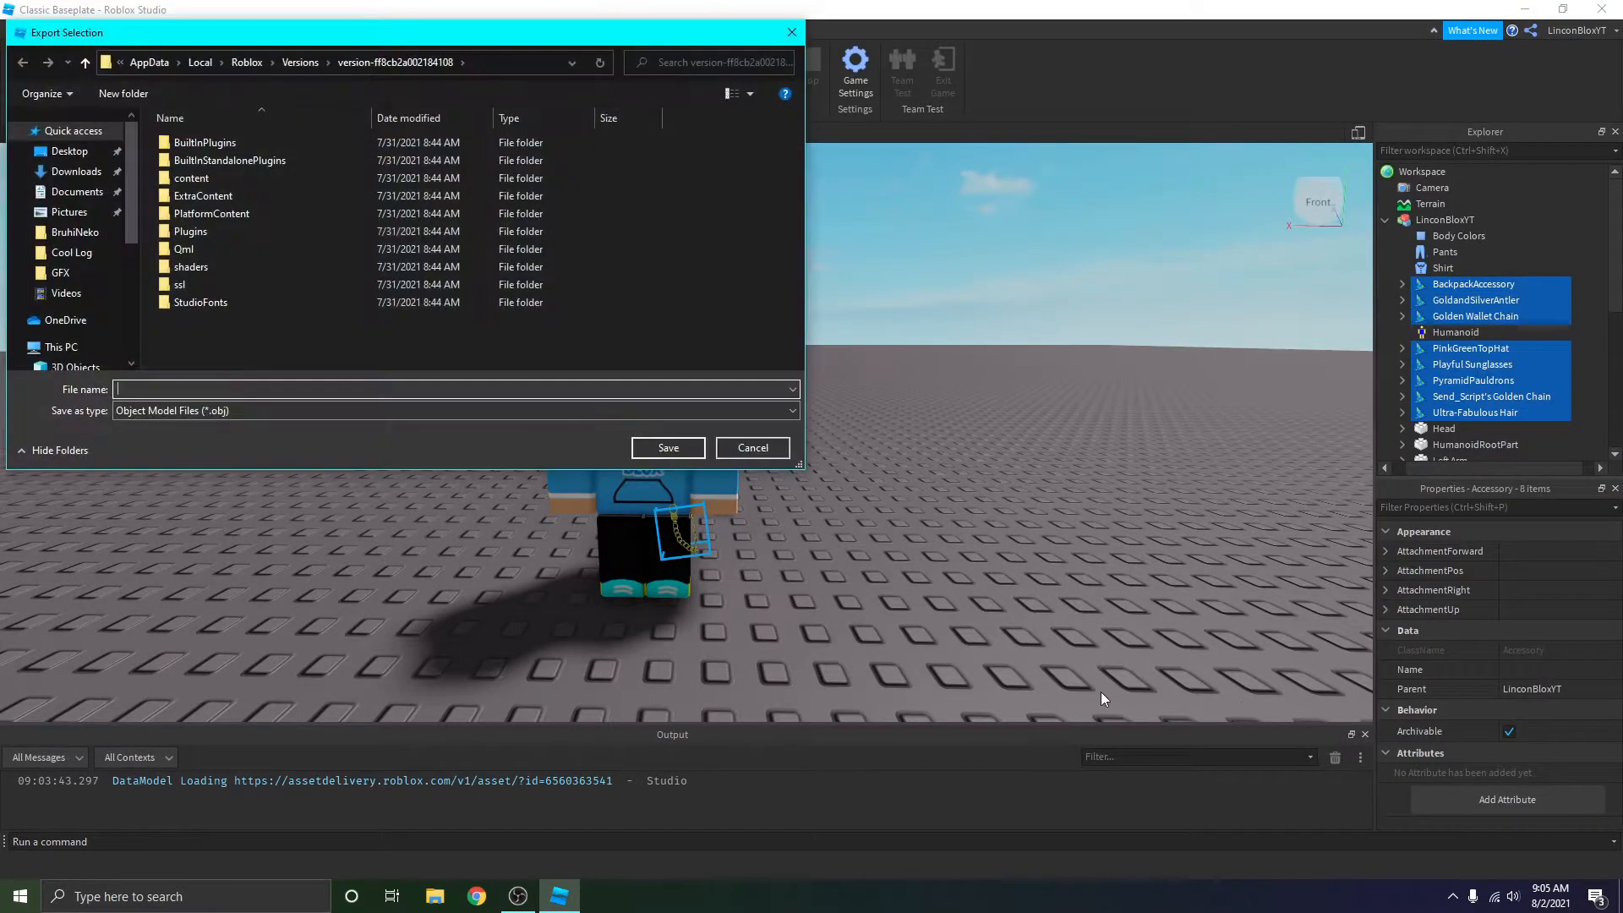
Create a folder named LinconBlox GFX on the Desktop and open it as the export location.
click(68, 151)
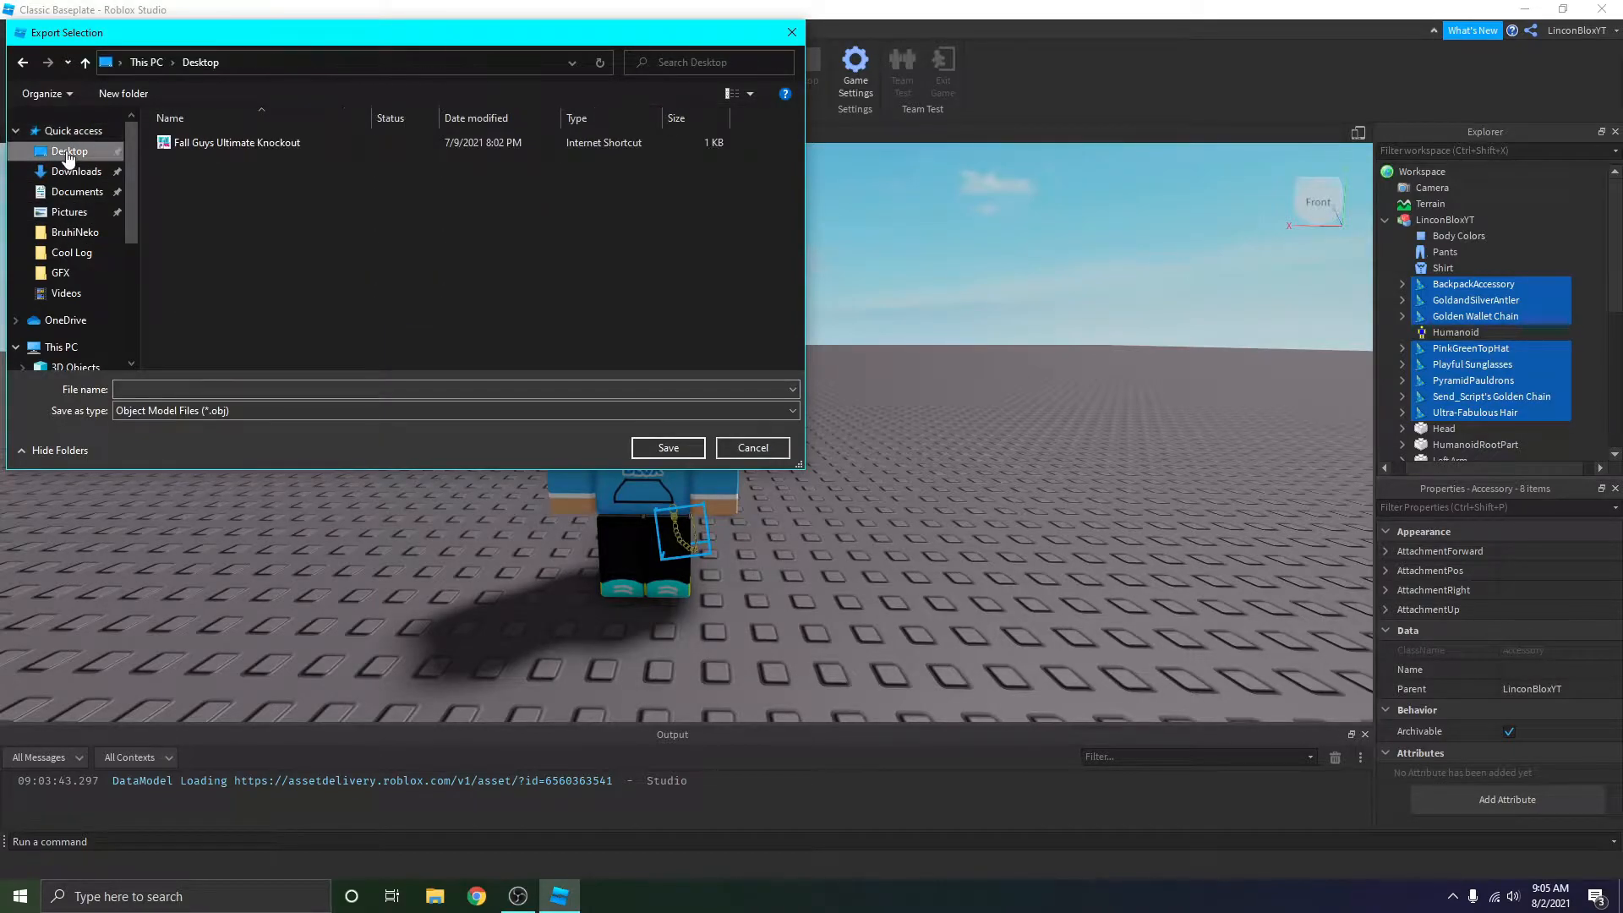
right_click(224, 206)
mouse_move(303, 385)
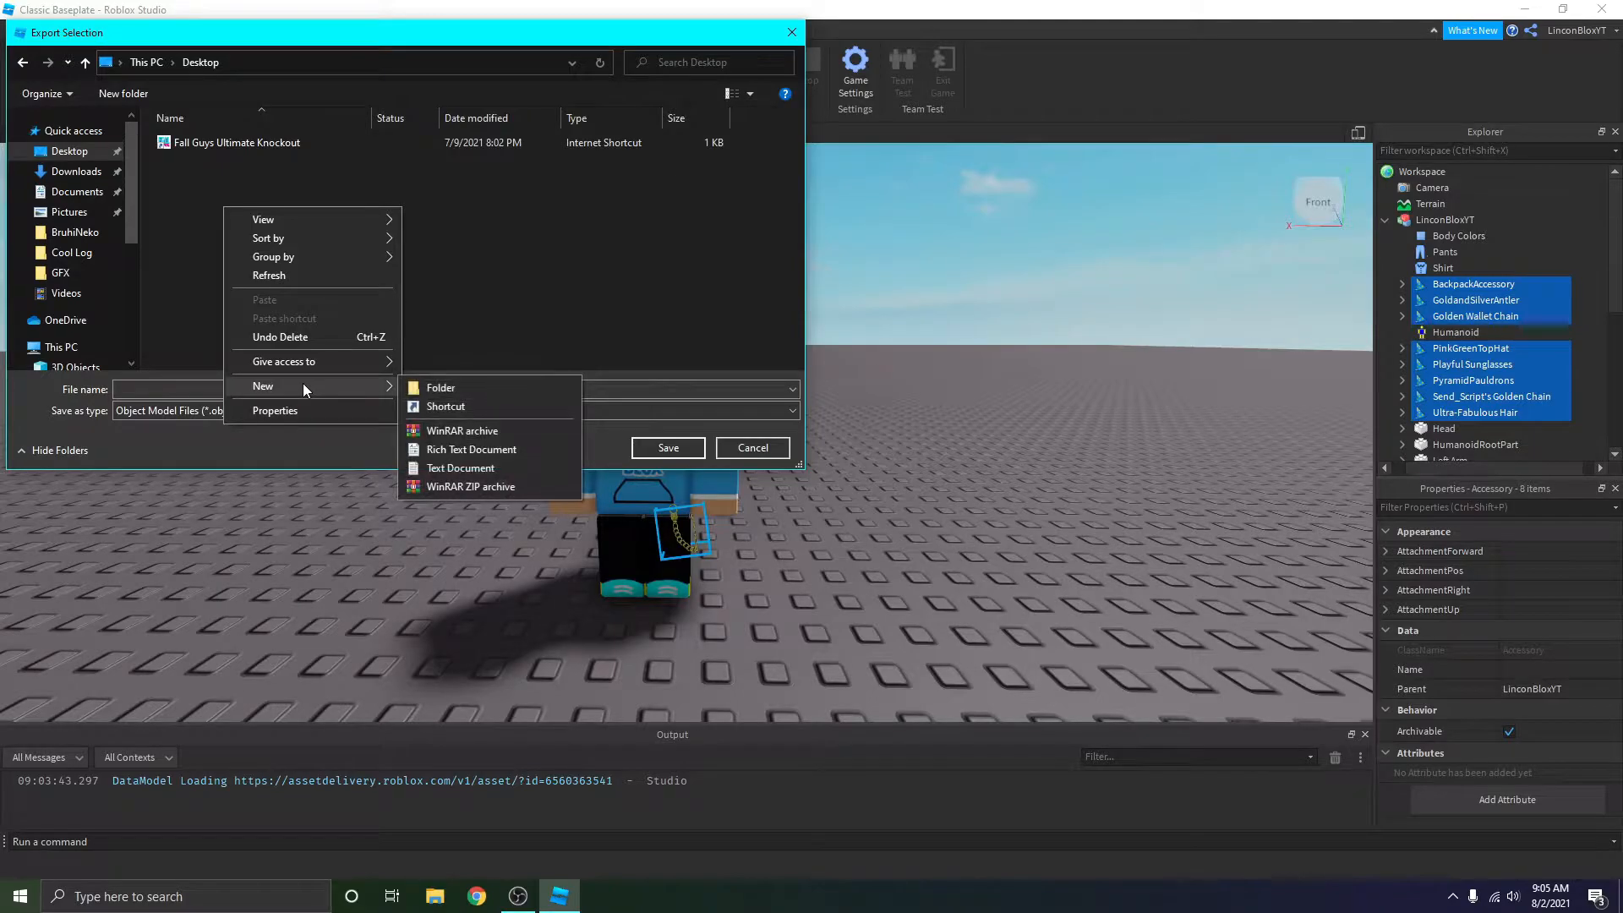
click(440, 388)
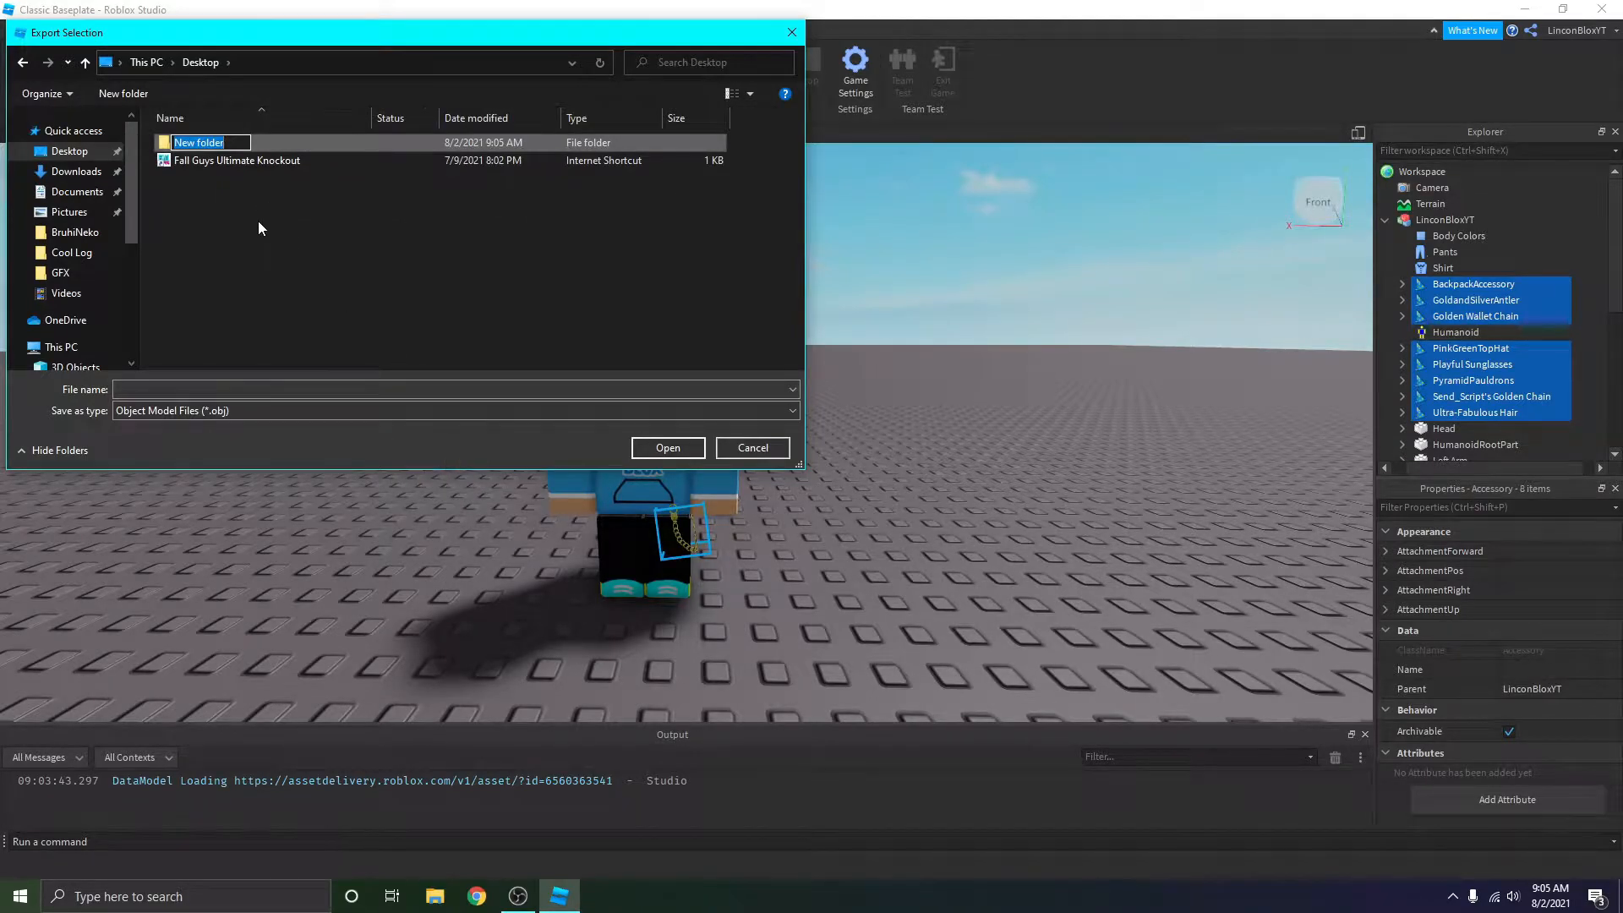
text(LinconBlox GFX)
key(Return)
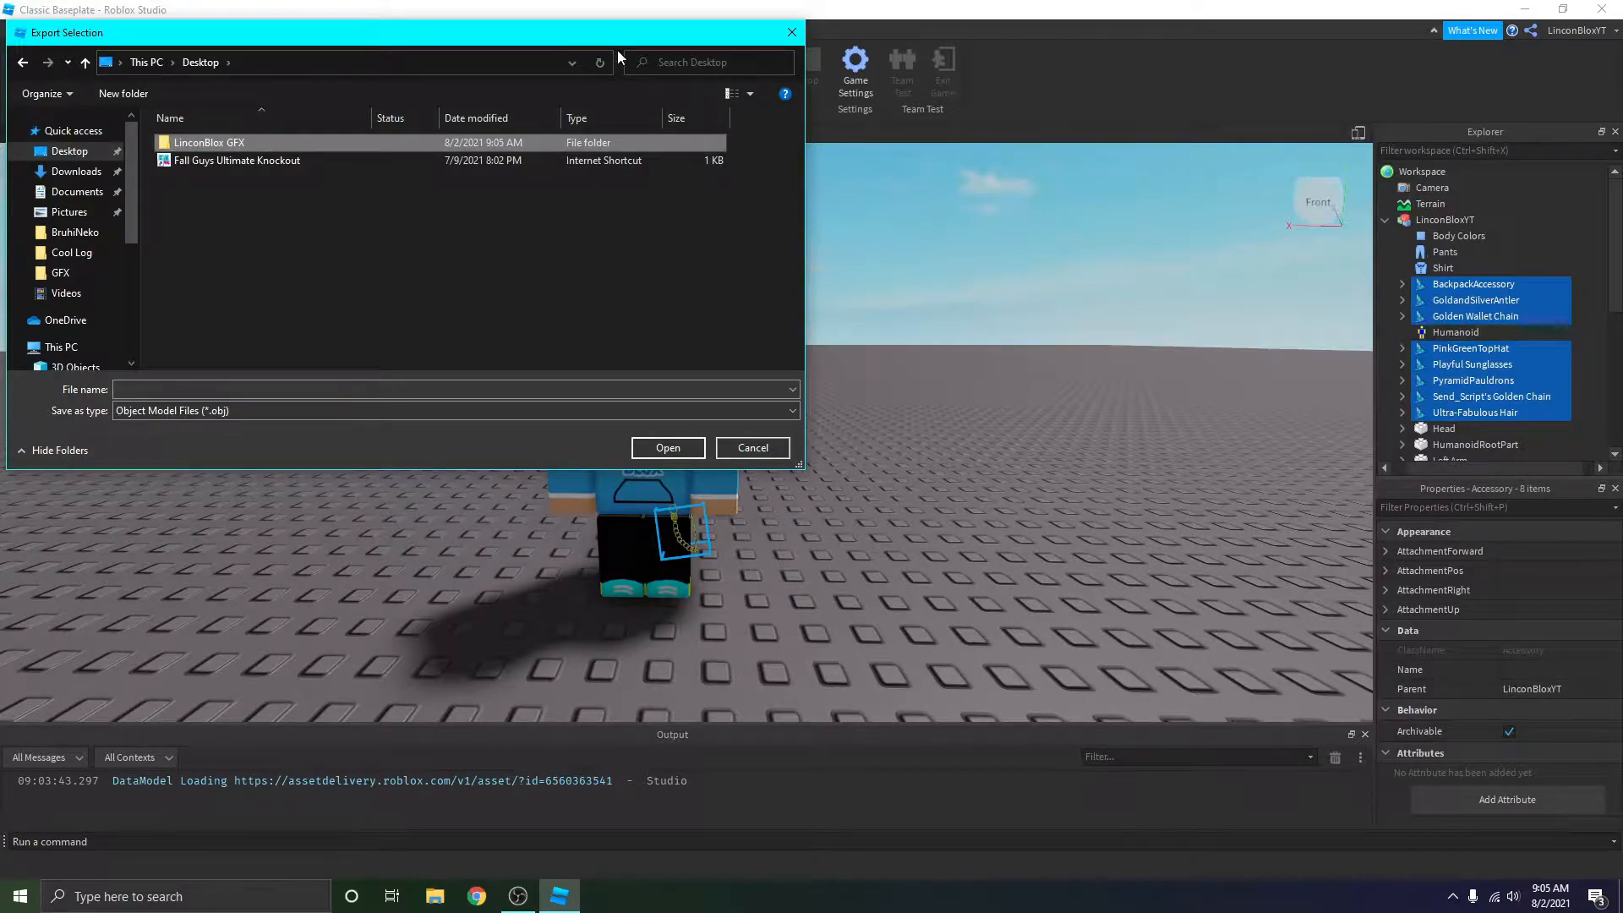
double_click(250, 141)
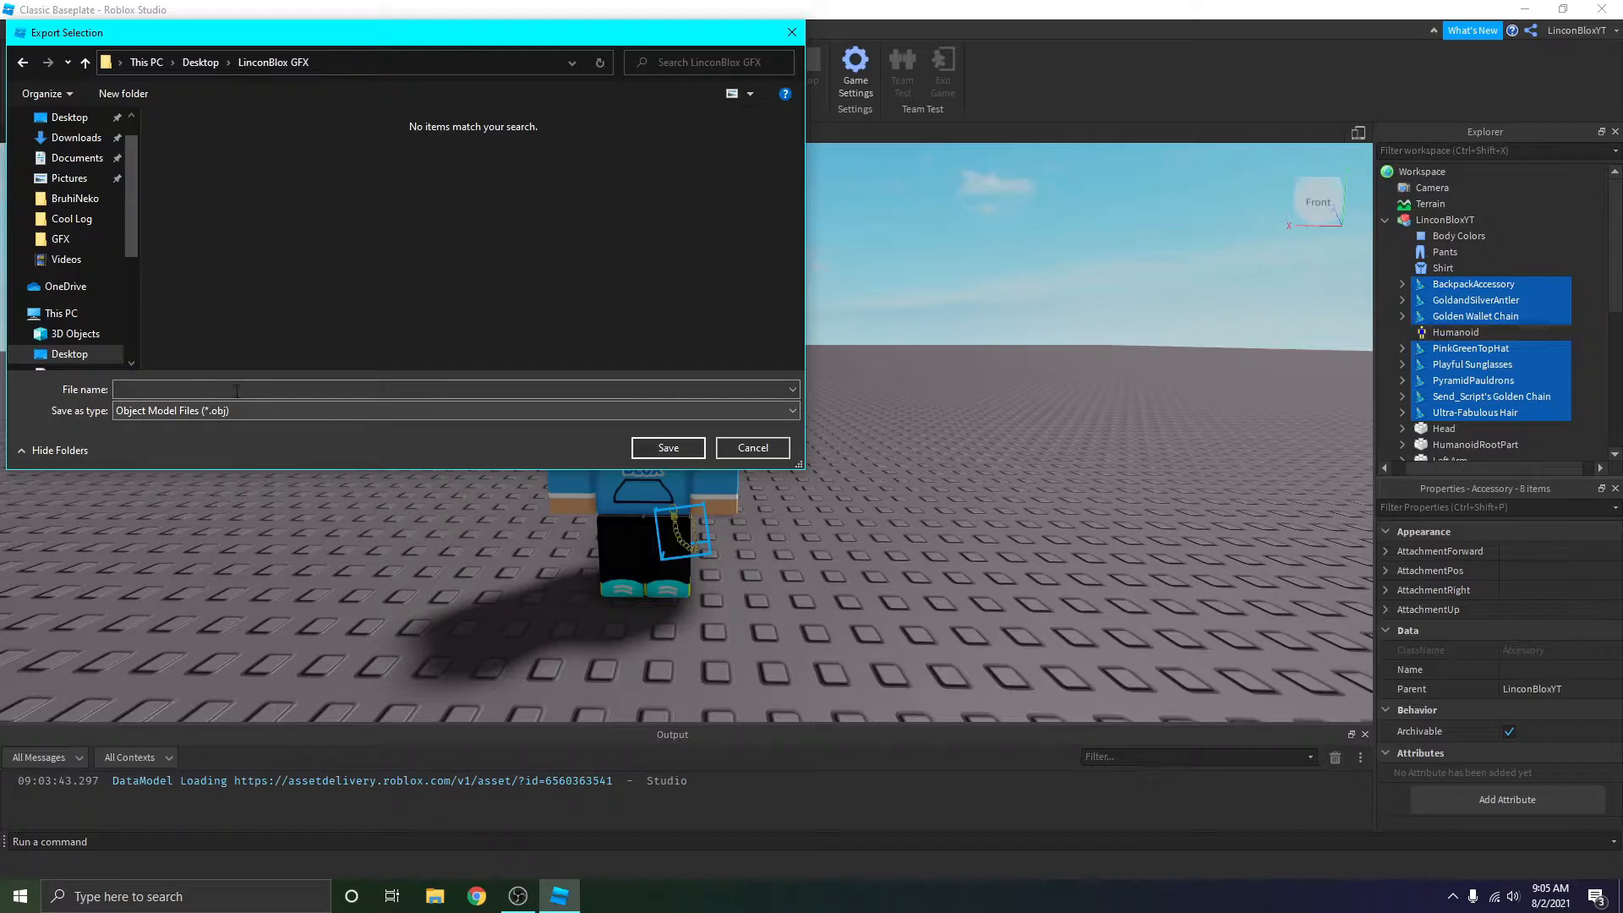
Save the accessories as an OBJ file named Hats, and delete them from the character.
text(Hats)
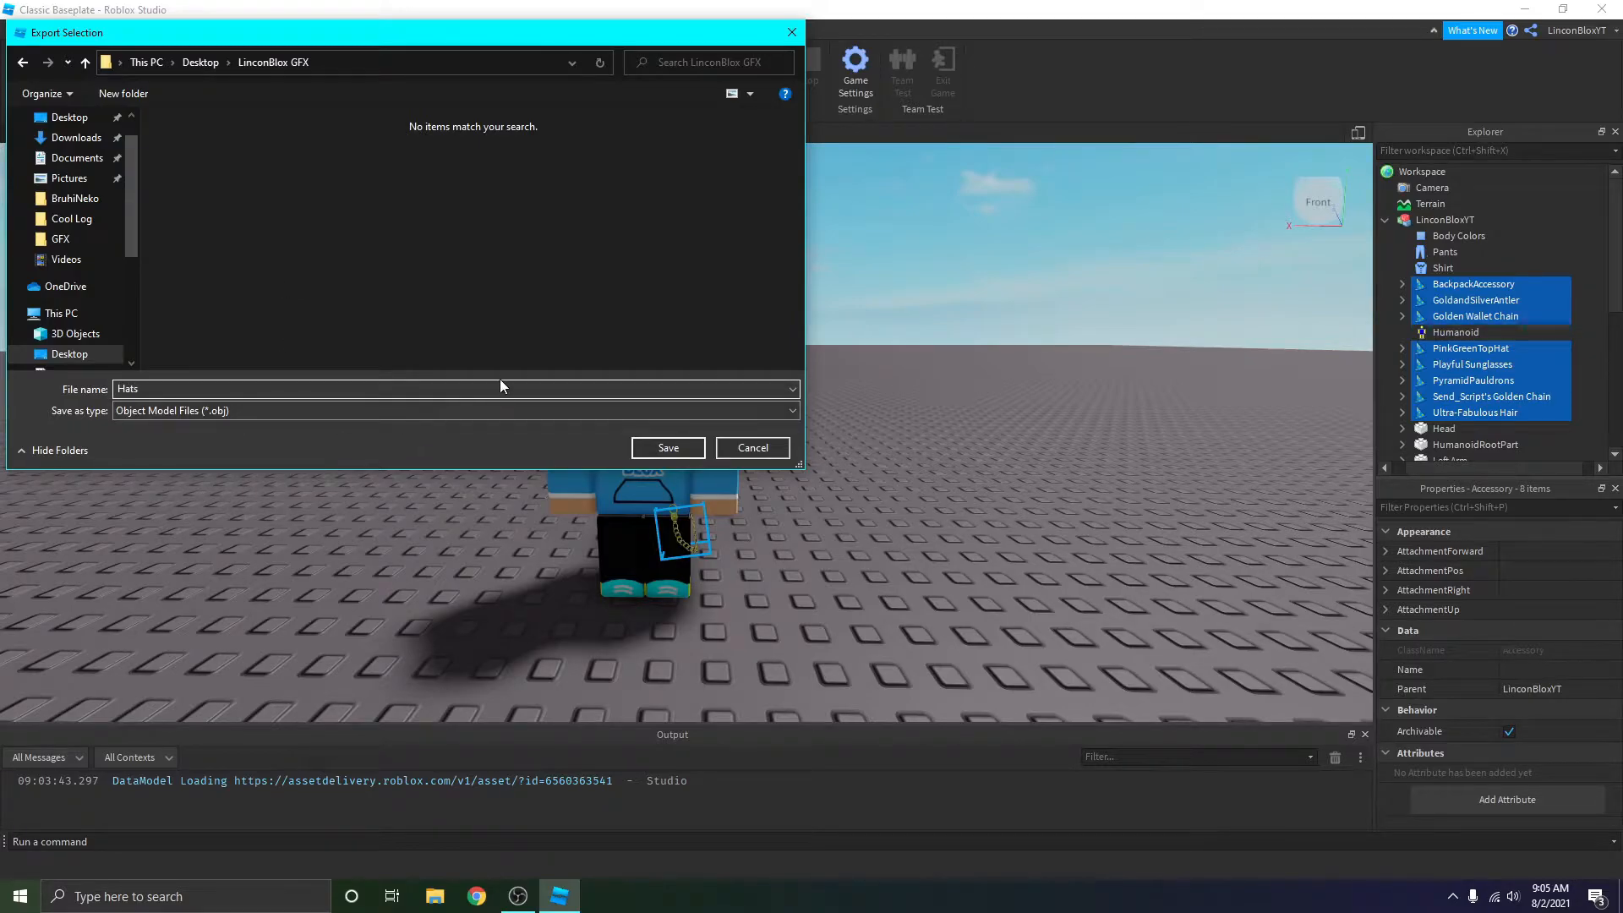
click(667, 447)
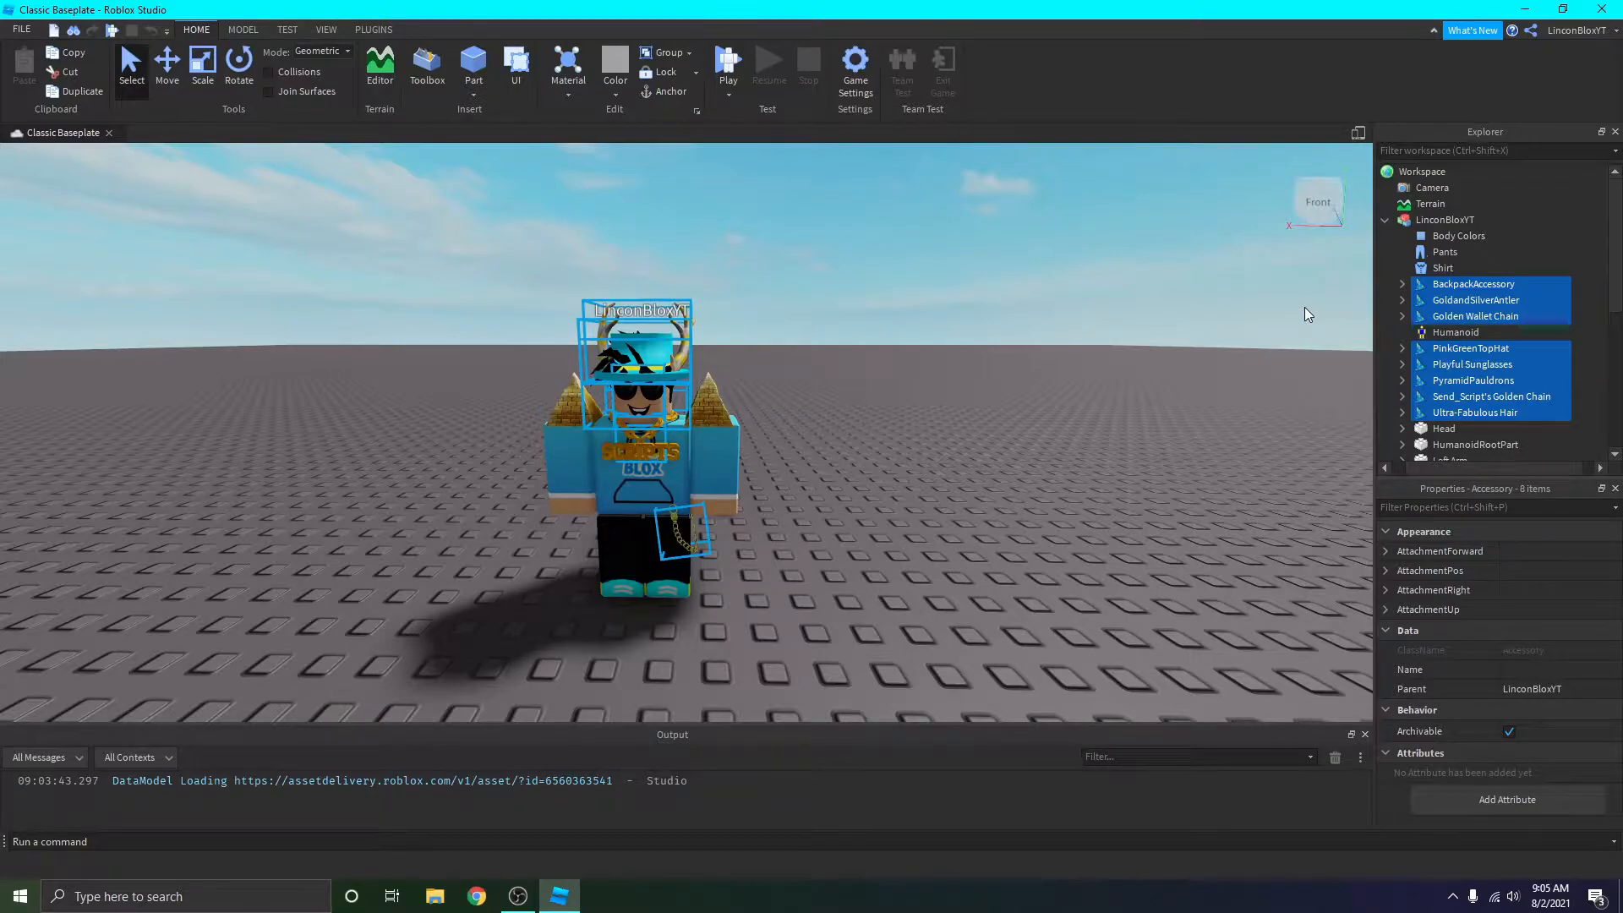
key(Delete)
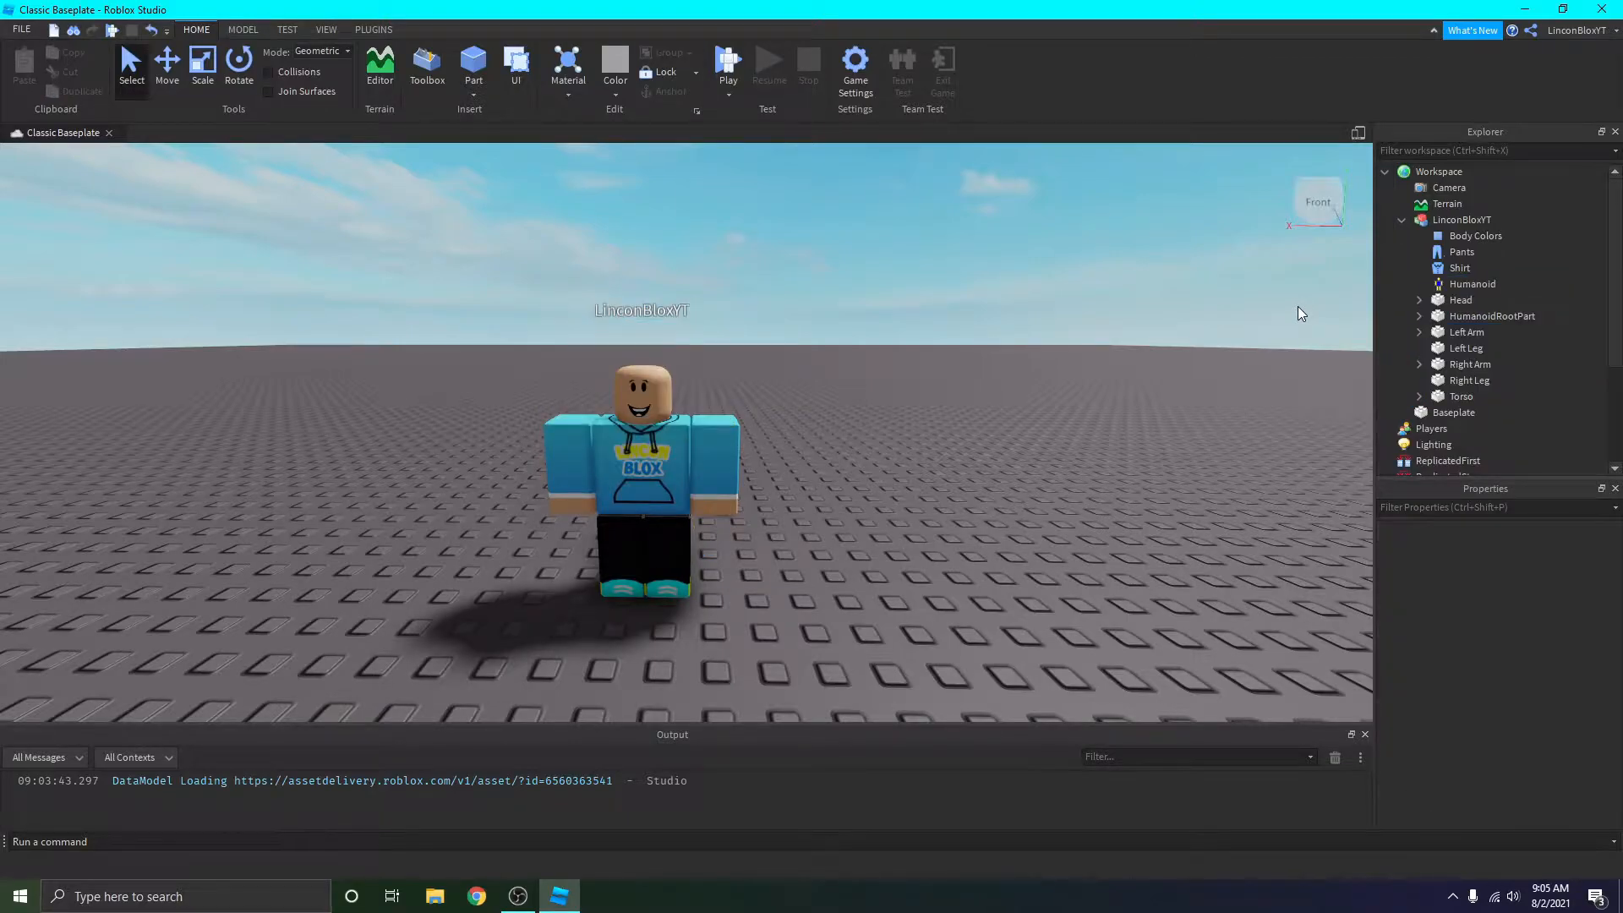
Export the remaining character model to the same folder as an OBJ file named Body, and deselect it.
click(1451, 221)
right_click(1449, 219)
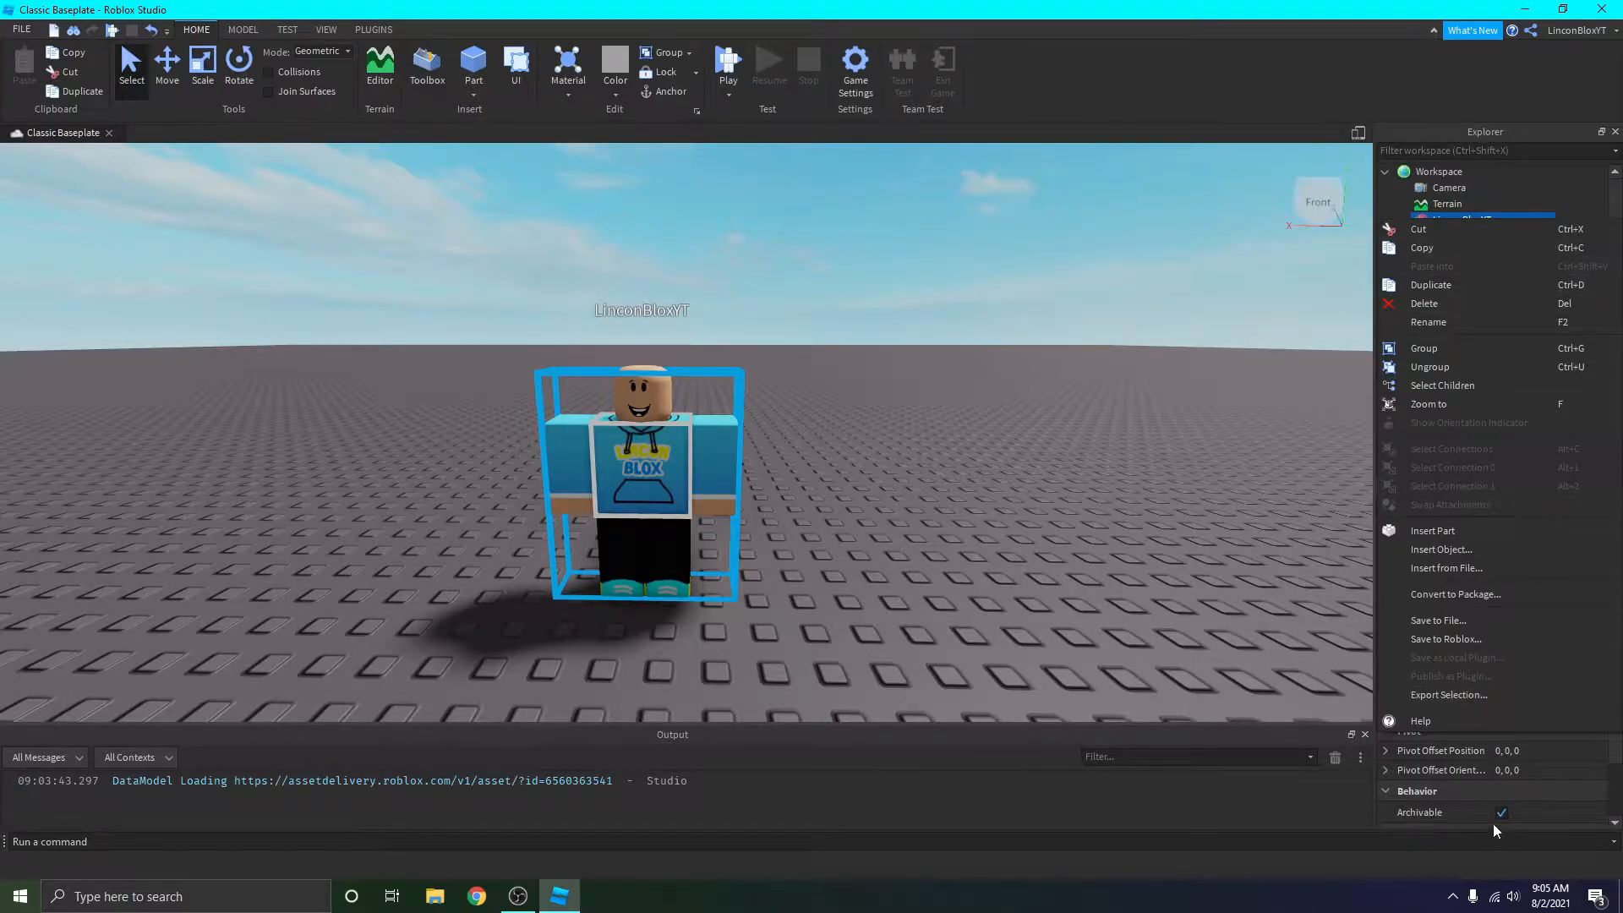
click(1473, 695)
text(Body)
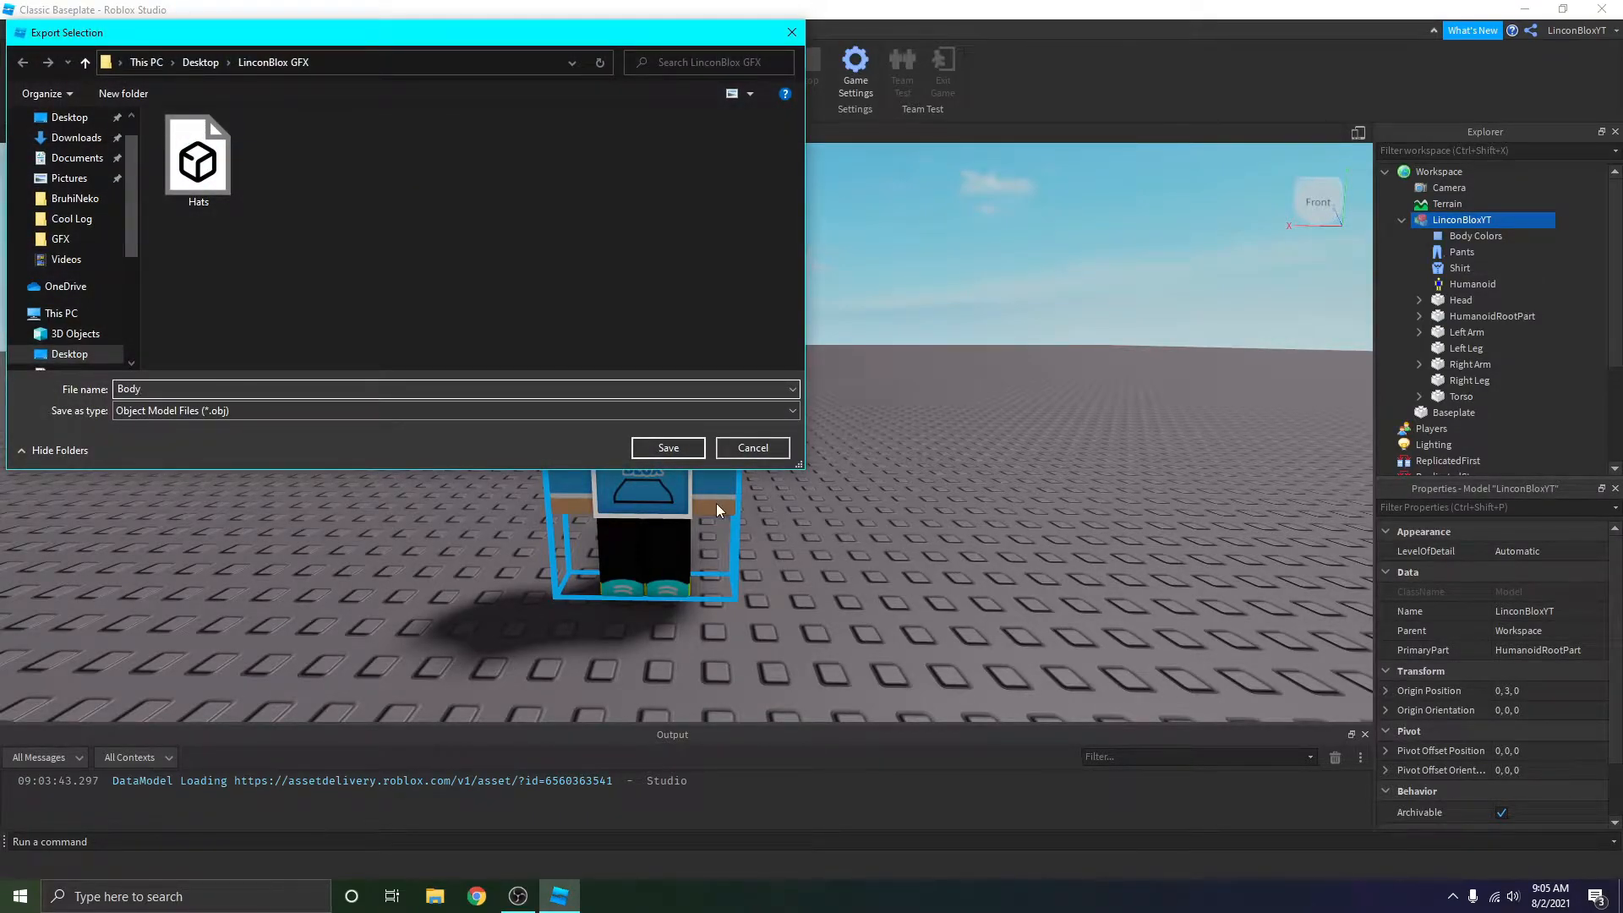
click(660, 457)
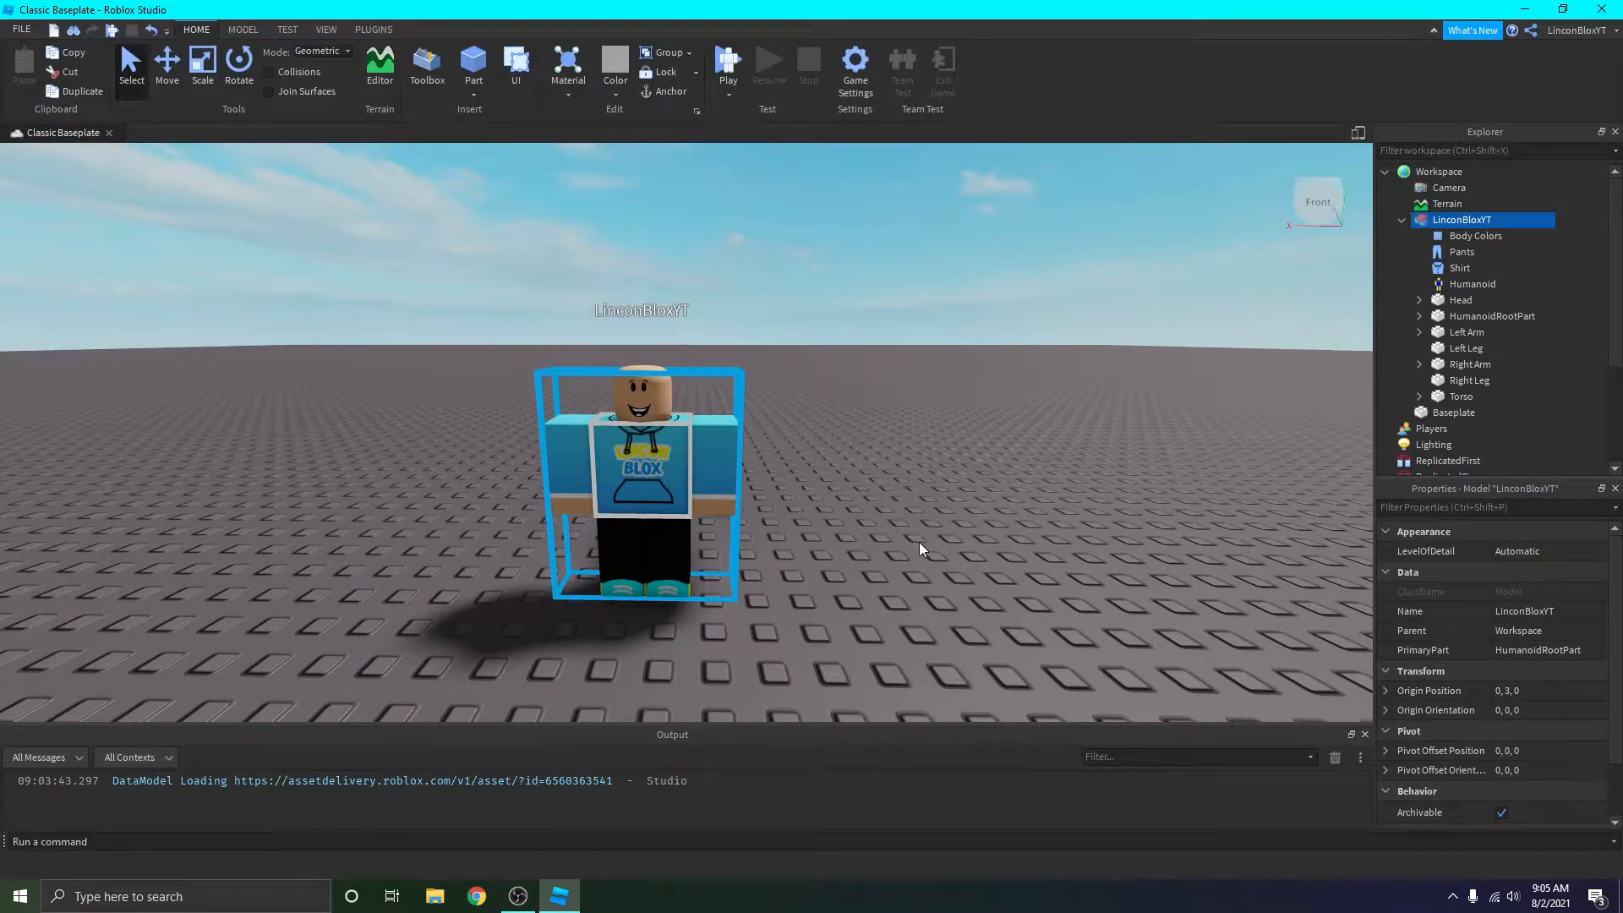
click(919, 543)
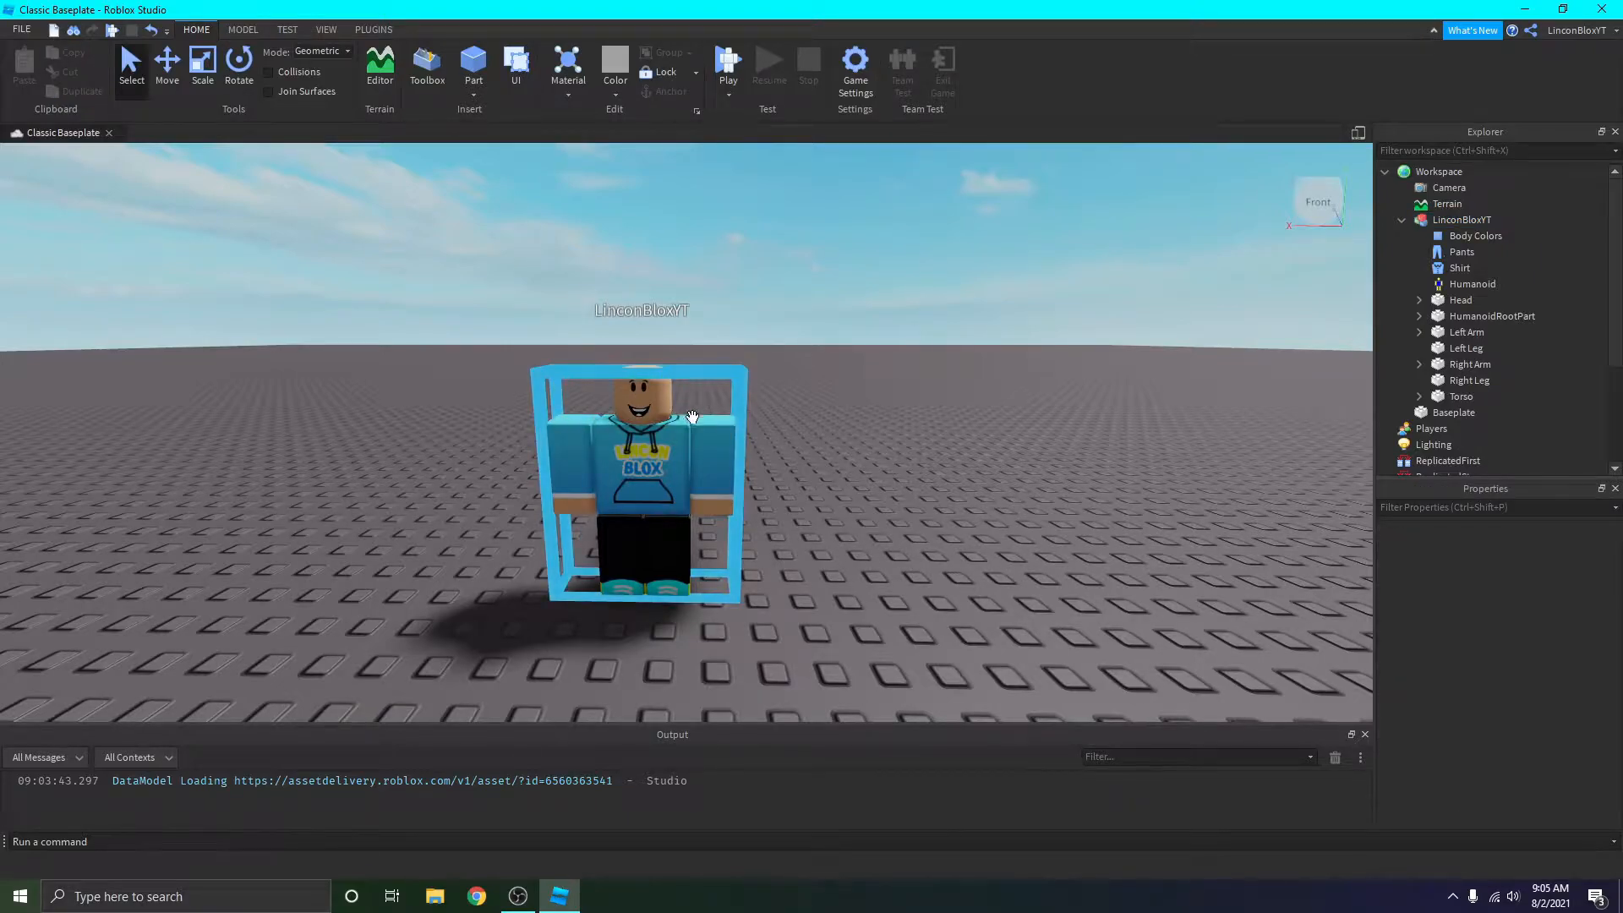
Close Roblox Studio without saving the changes to the baseplate, and launch Blender.
click(1601, 9)
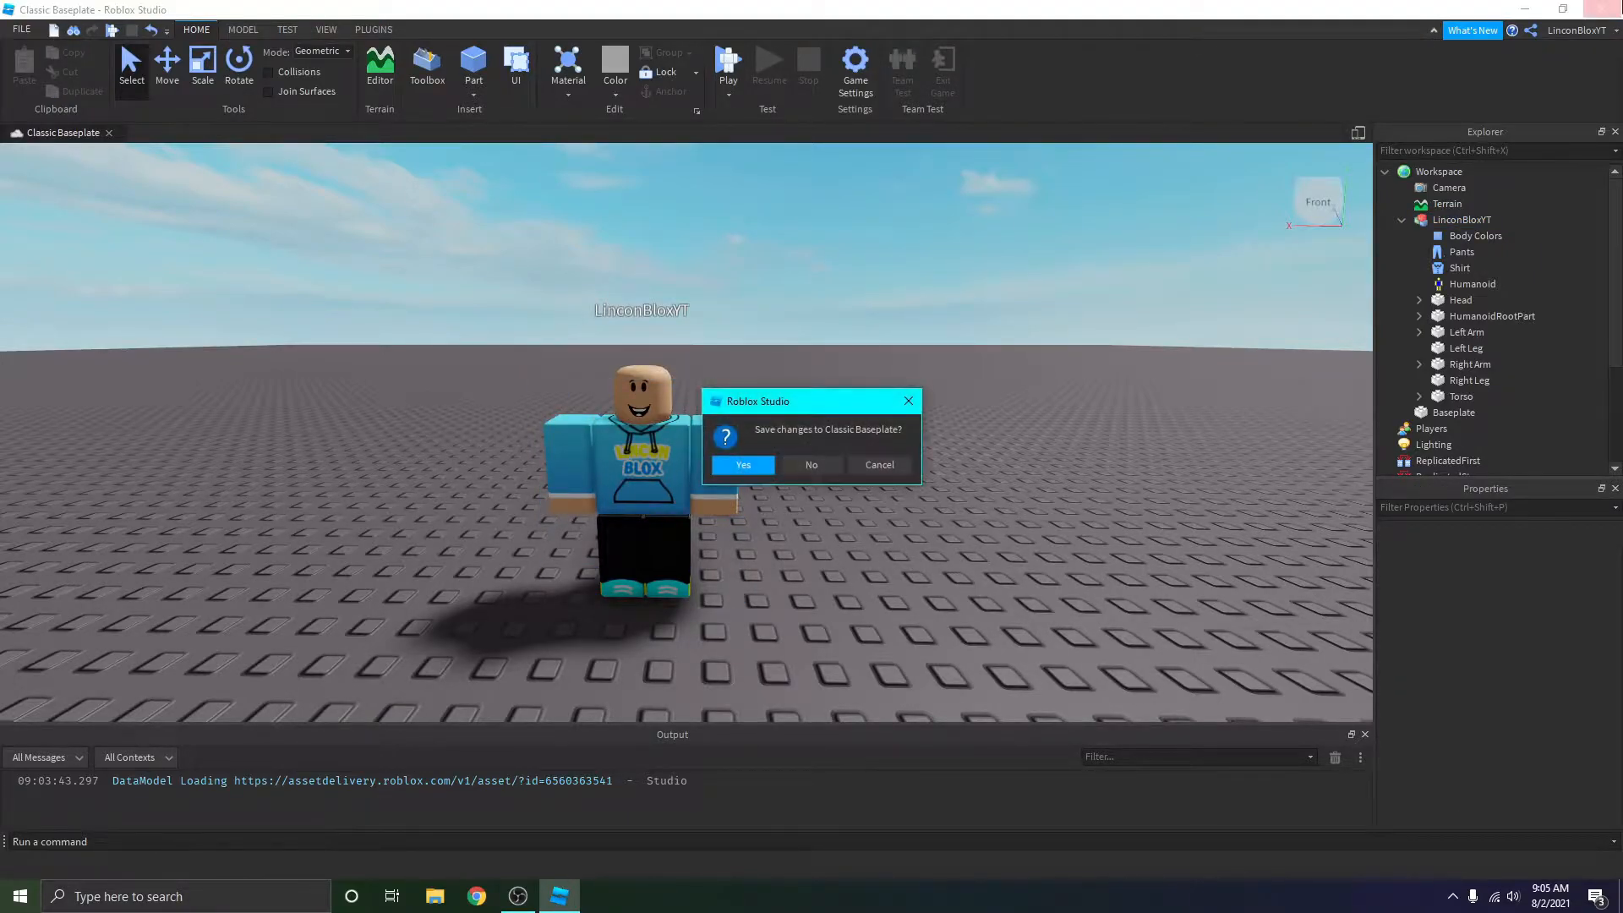
click(809, 465)
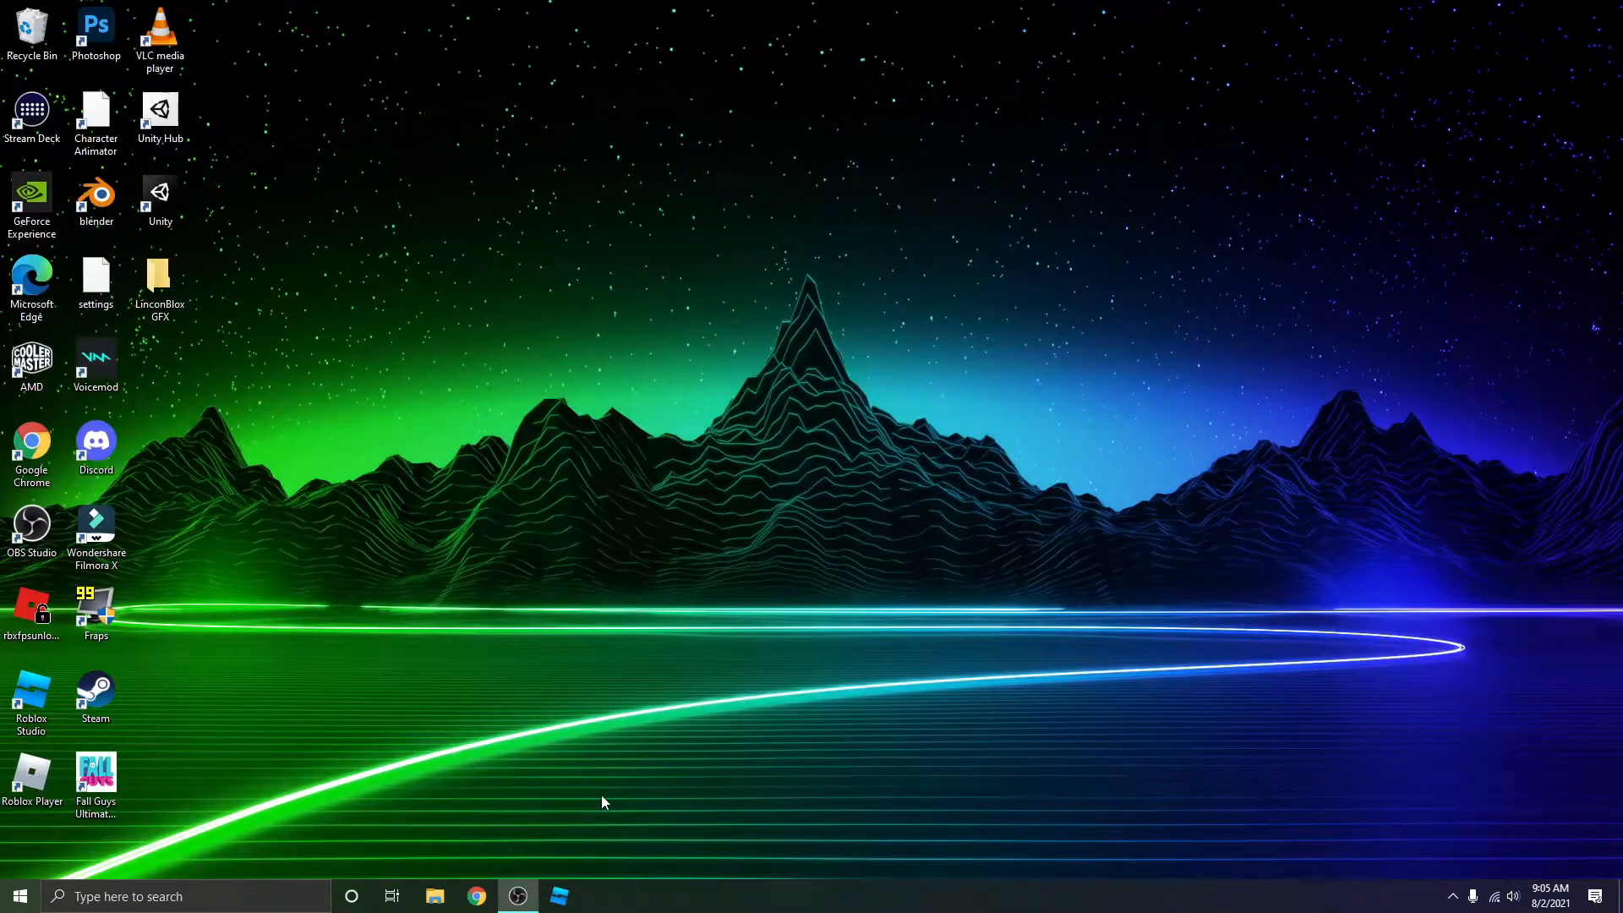
click(20, 896)
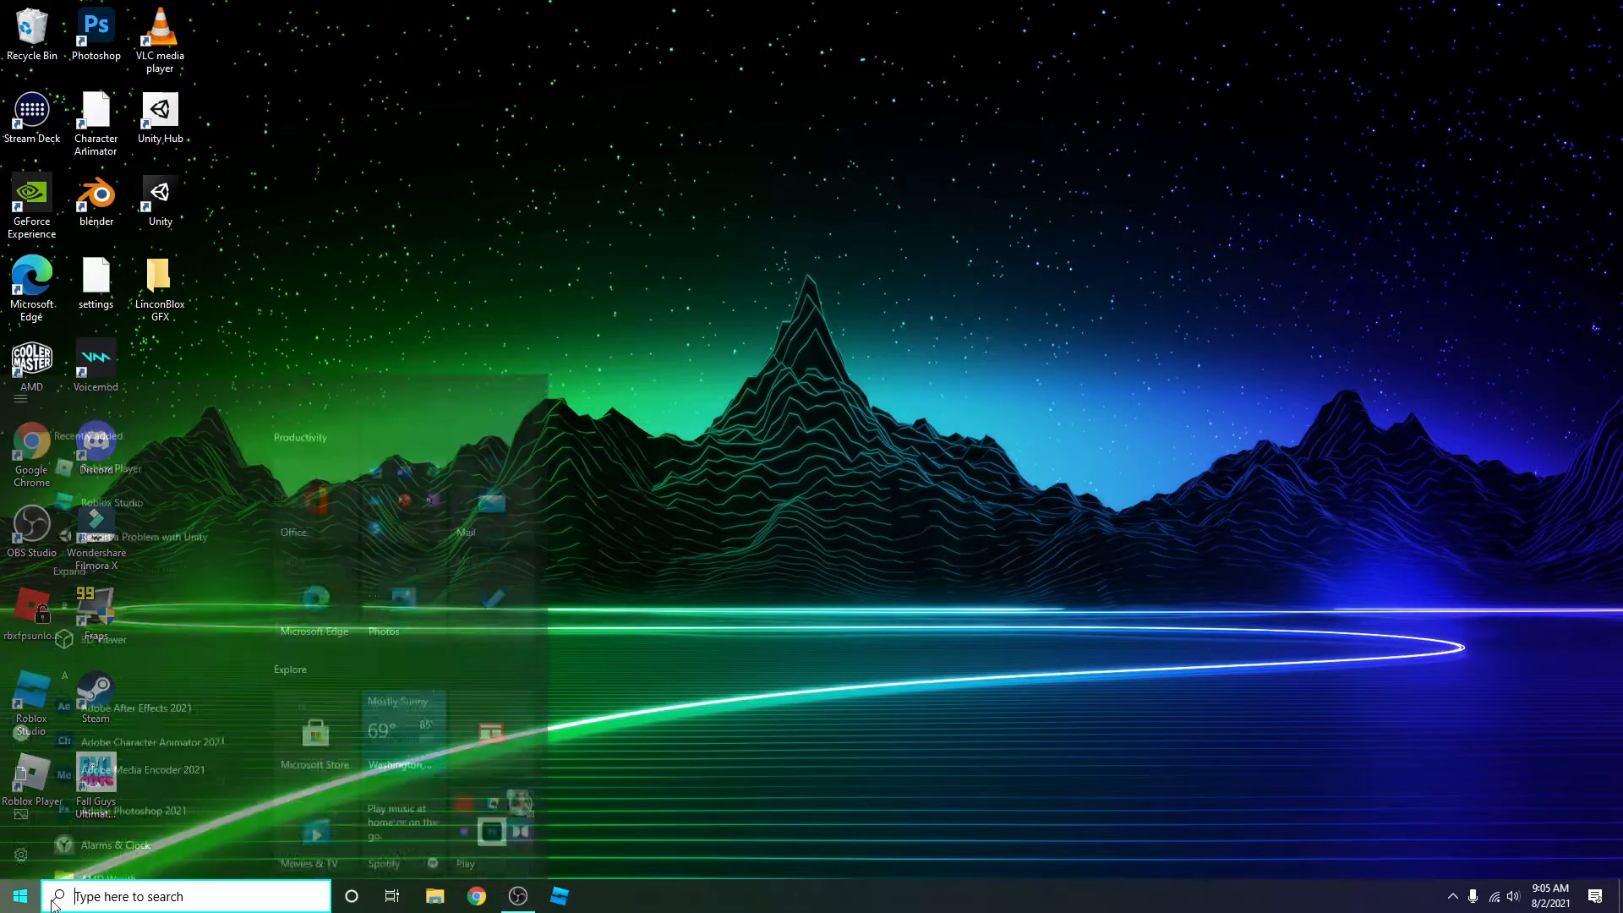
text(blender)
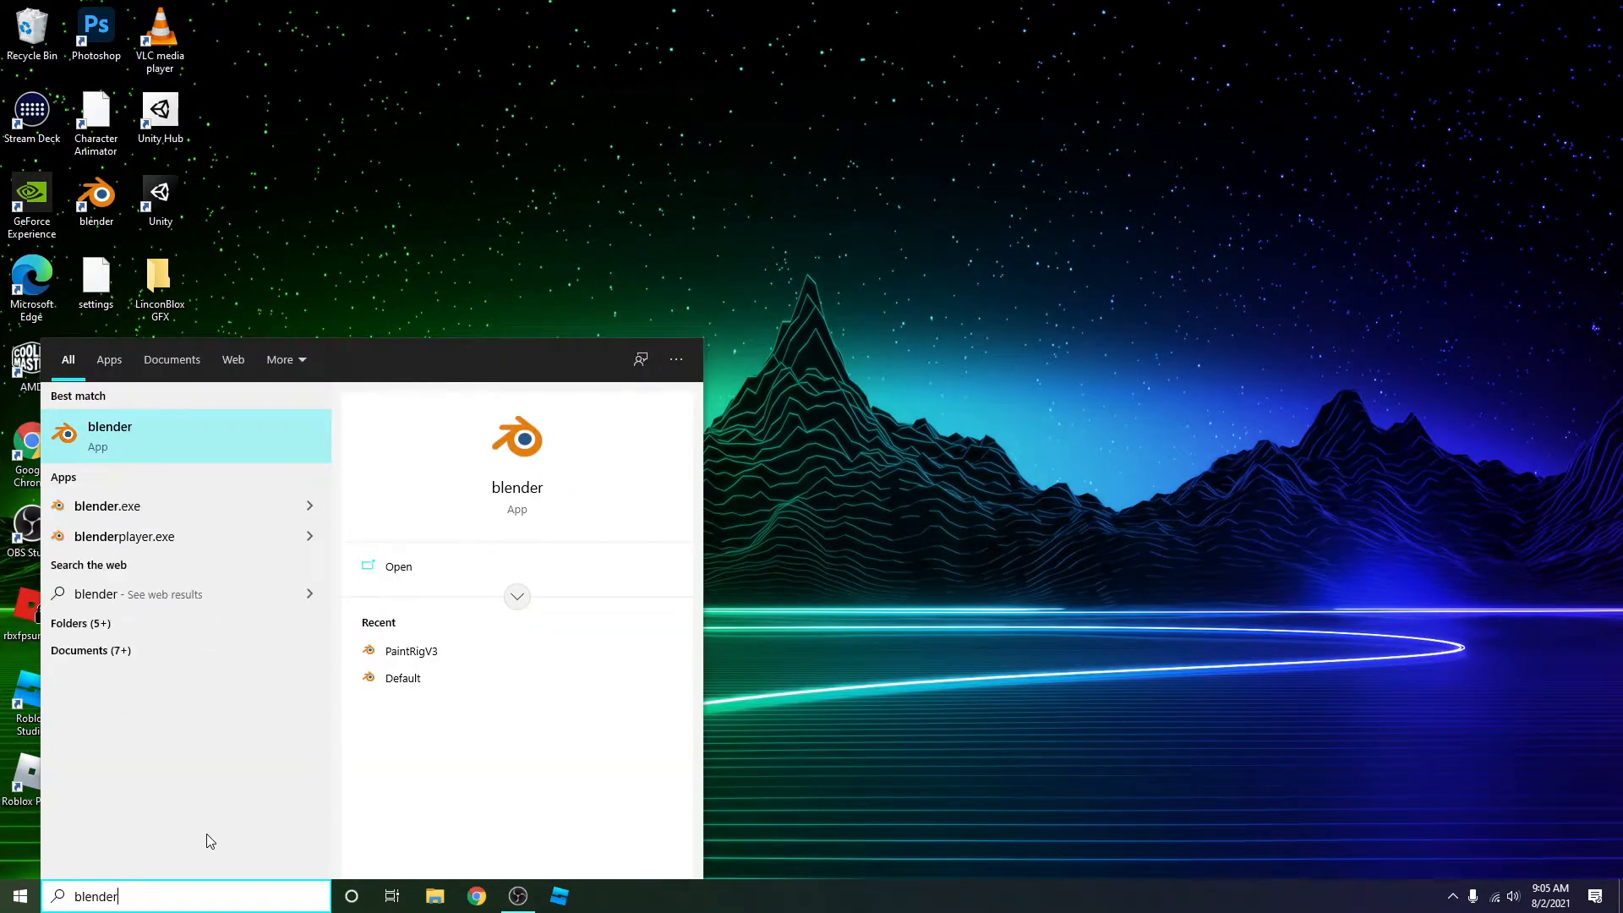
key(Return)
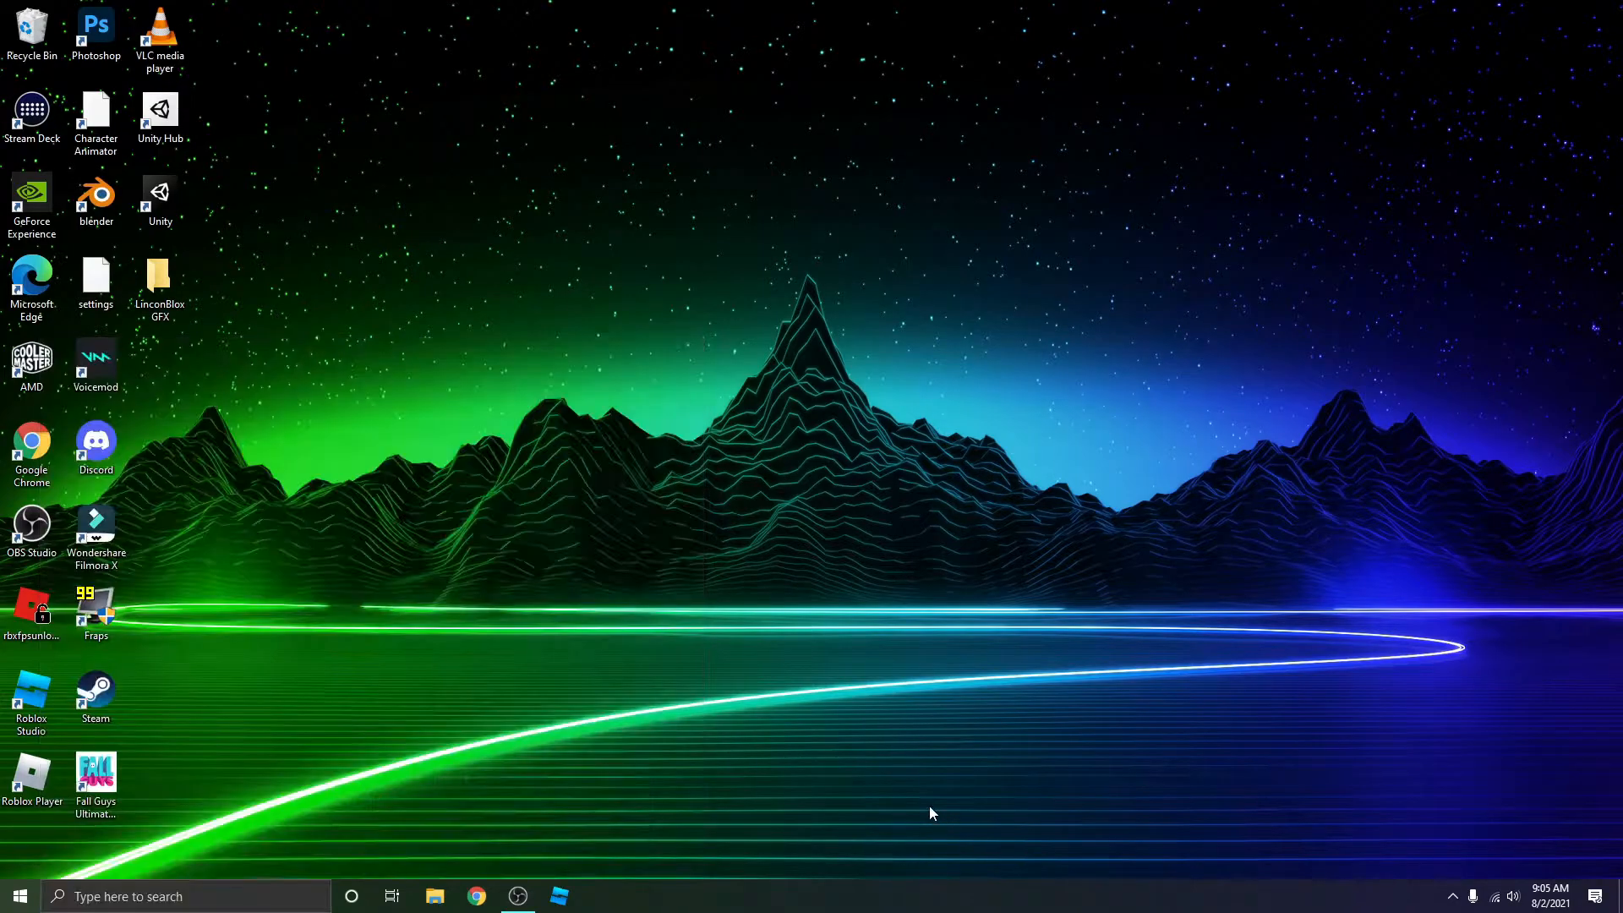
Open the blender.org website in Chrome to view the Blender download.
click(477, 897)
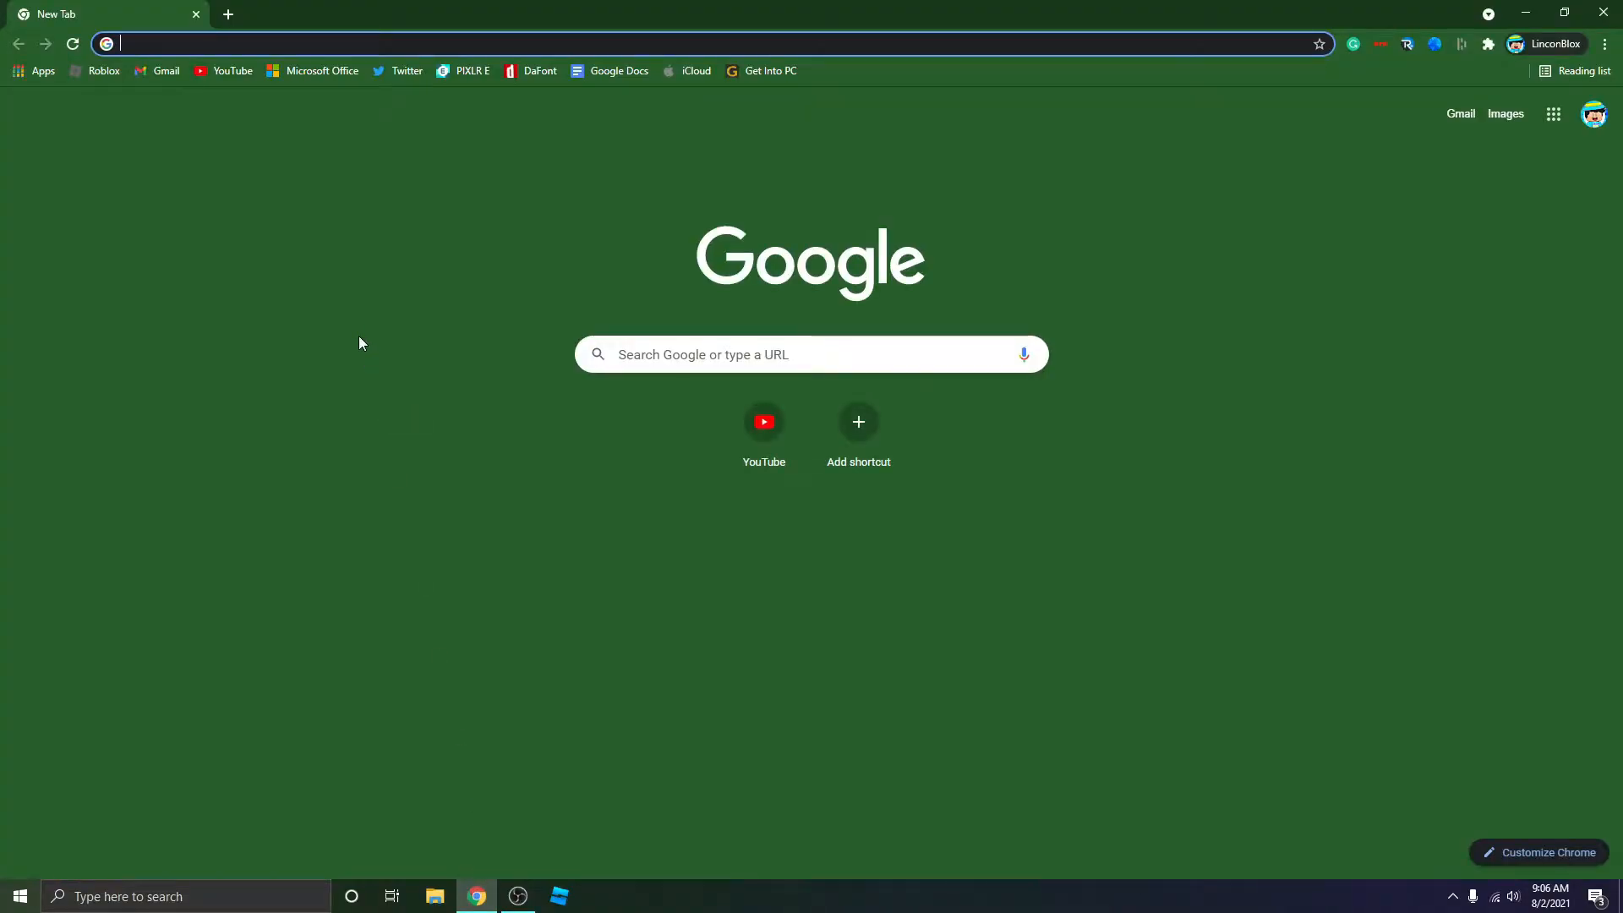
text(blender.org)
key(Return)
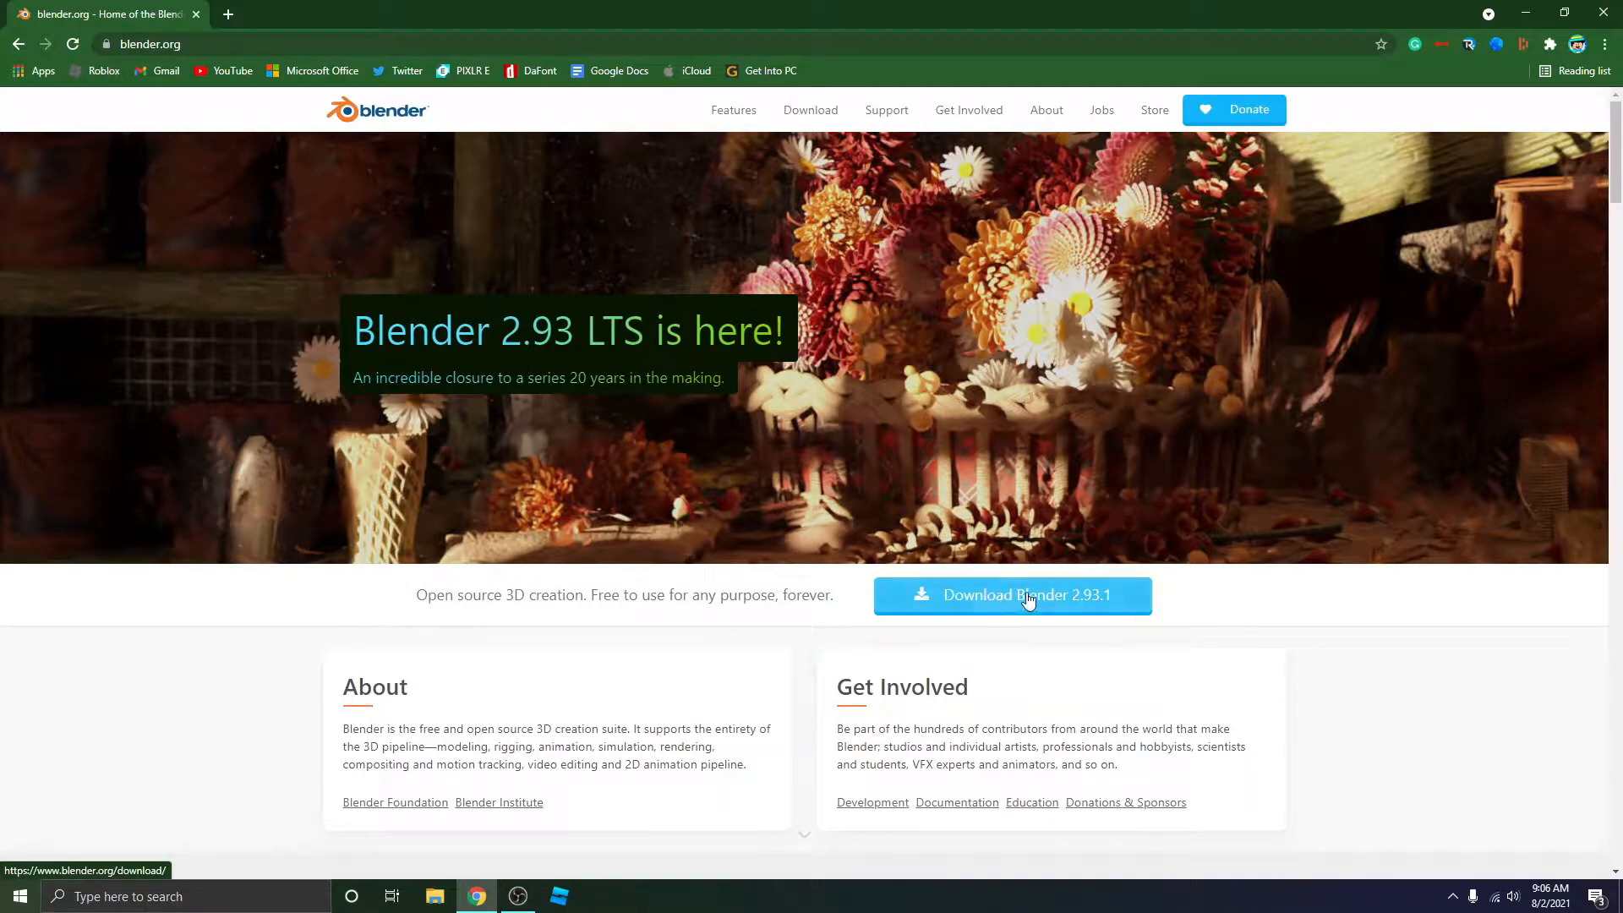
Find Blender in the Windows search and open its recent file PaintRigV3.
click(169, 901)
text(blender)
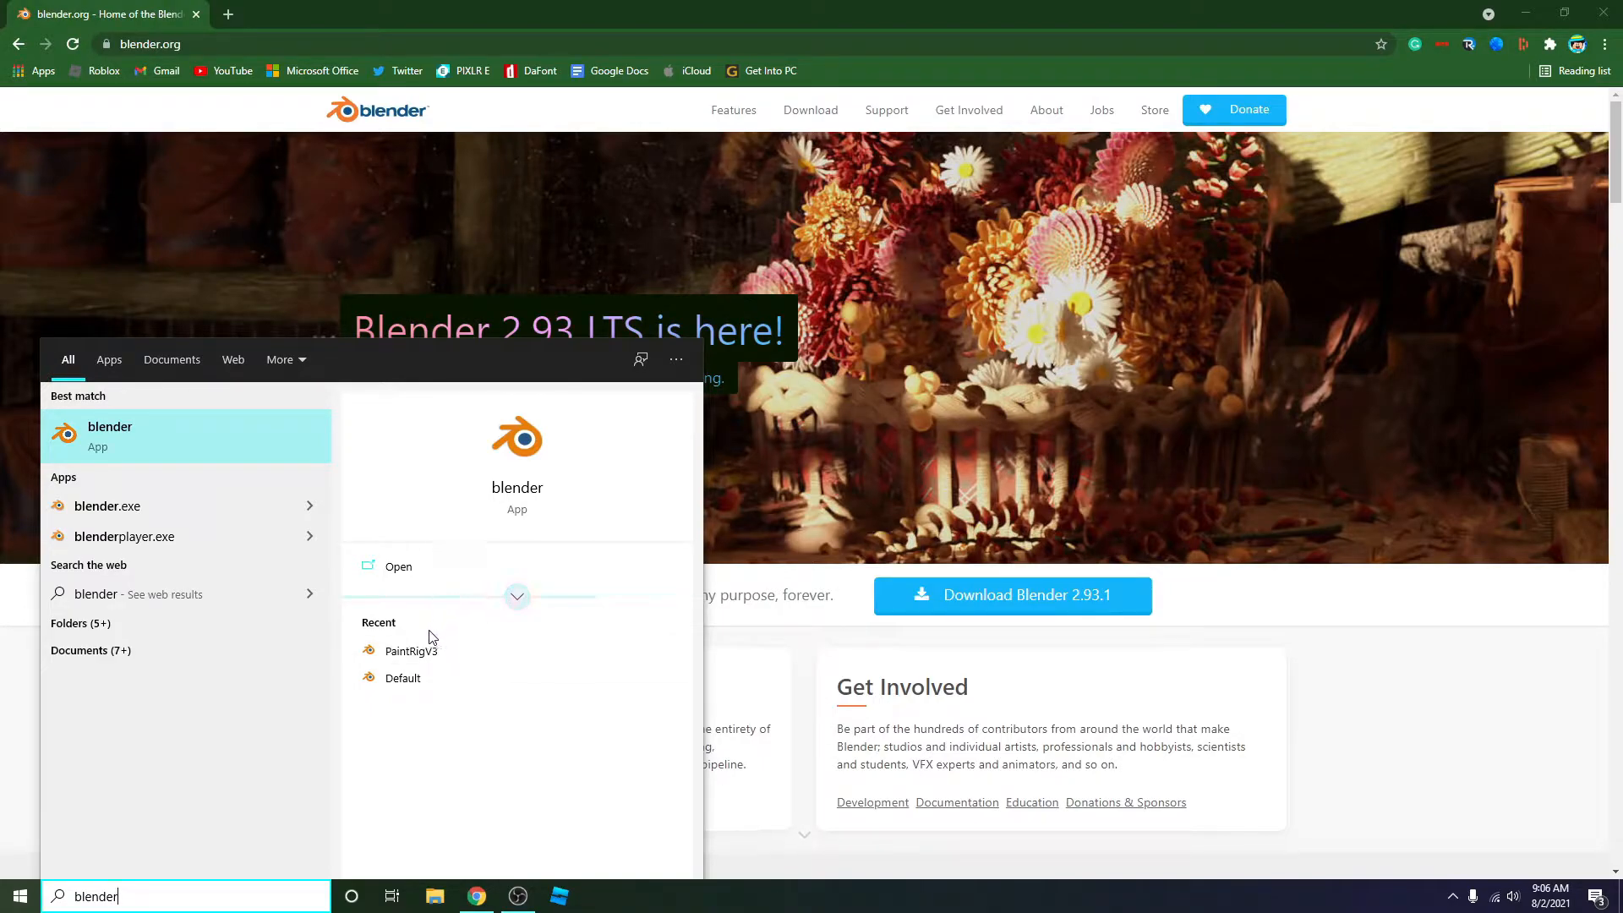
click(412, 652)
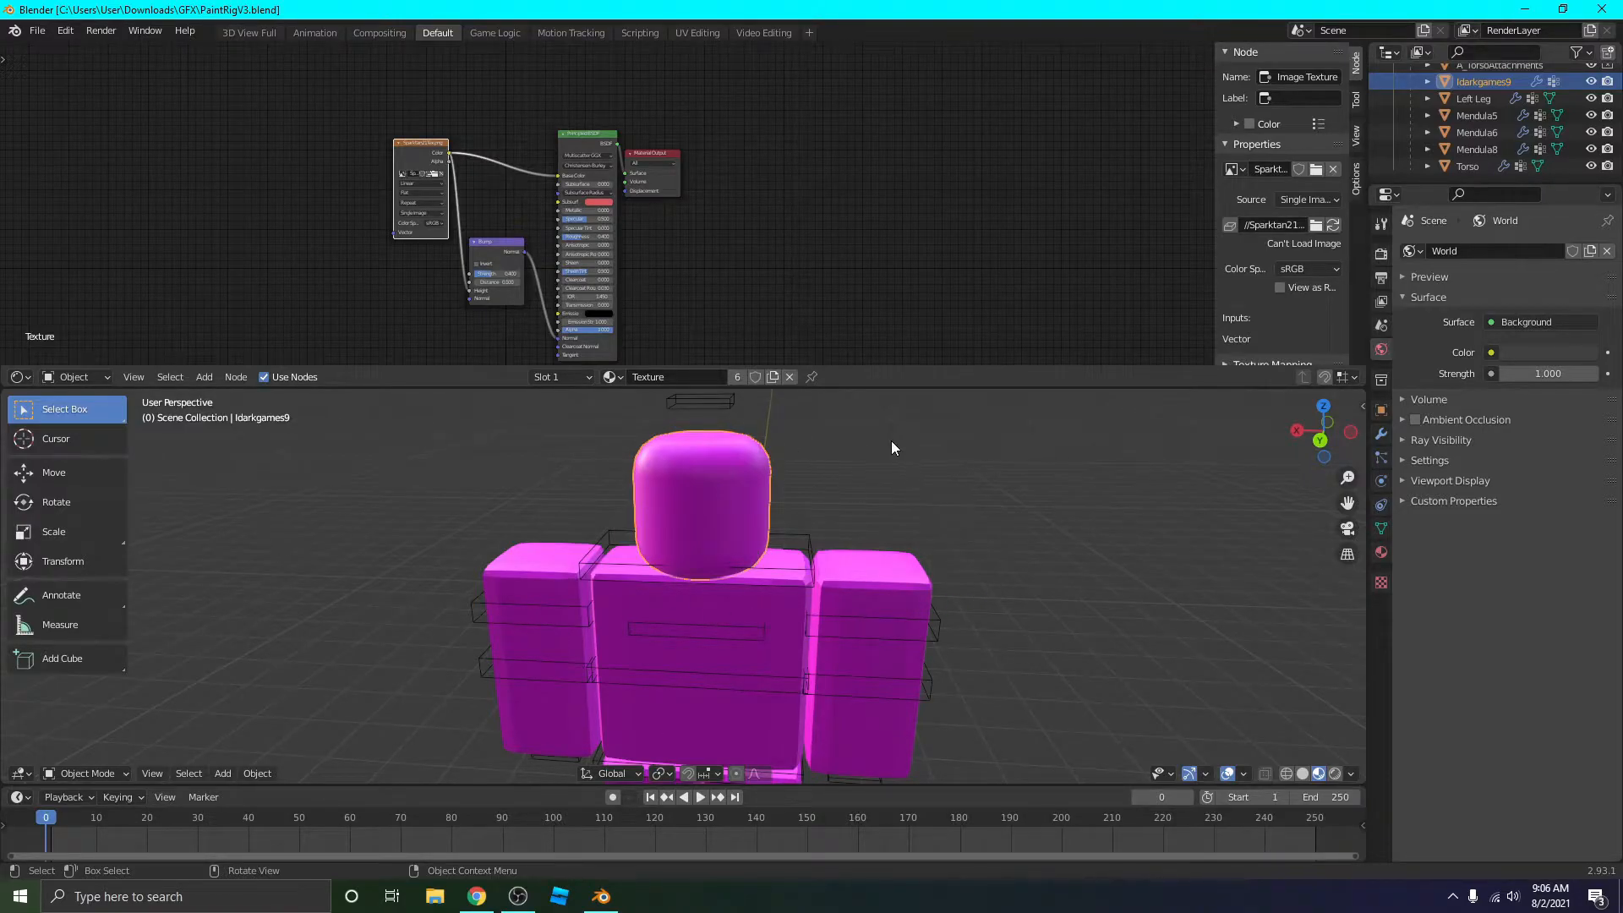
Replace the image in the rig's Image Texture node with Linconbloxyt1Tex.png from the LinconBlox GFX folder on the Desktop.
scroll(276, 136, up, 4)
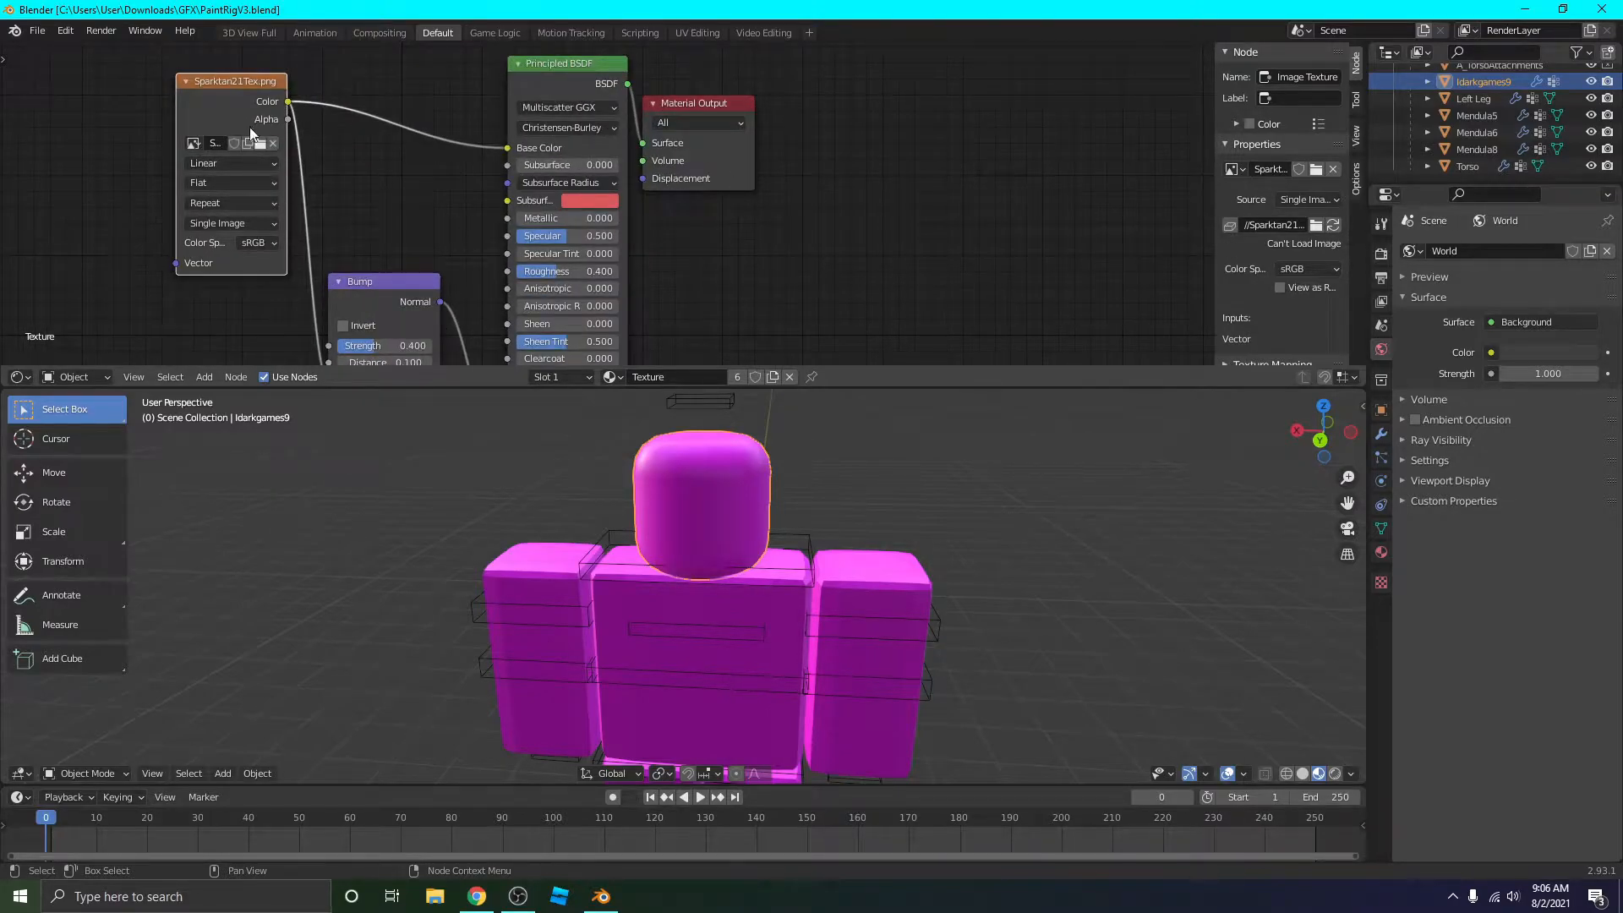
scroll(327, 140, up, 1)
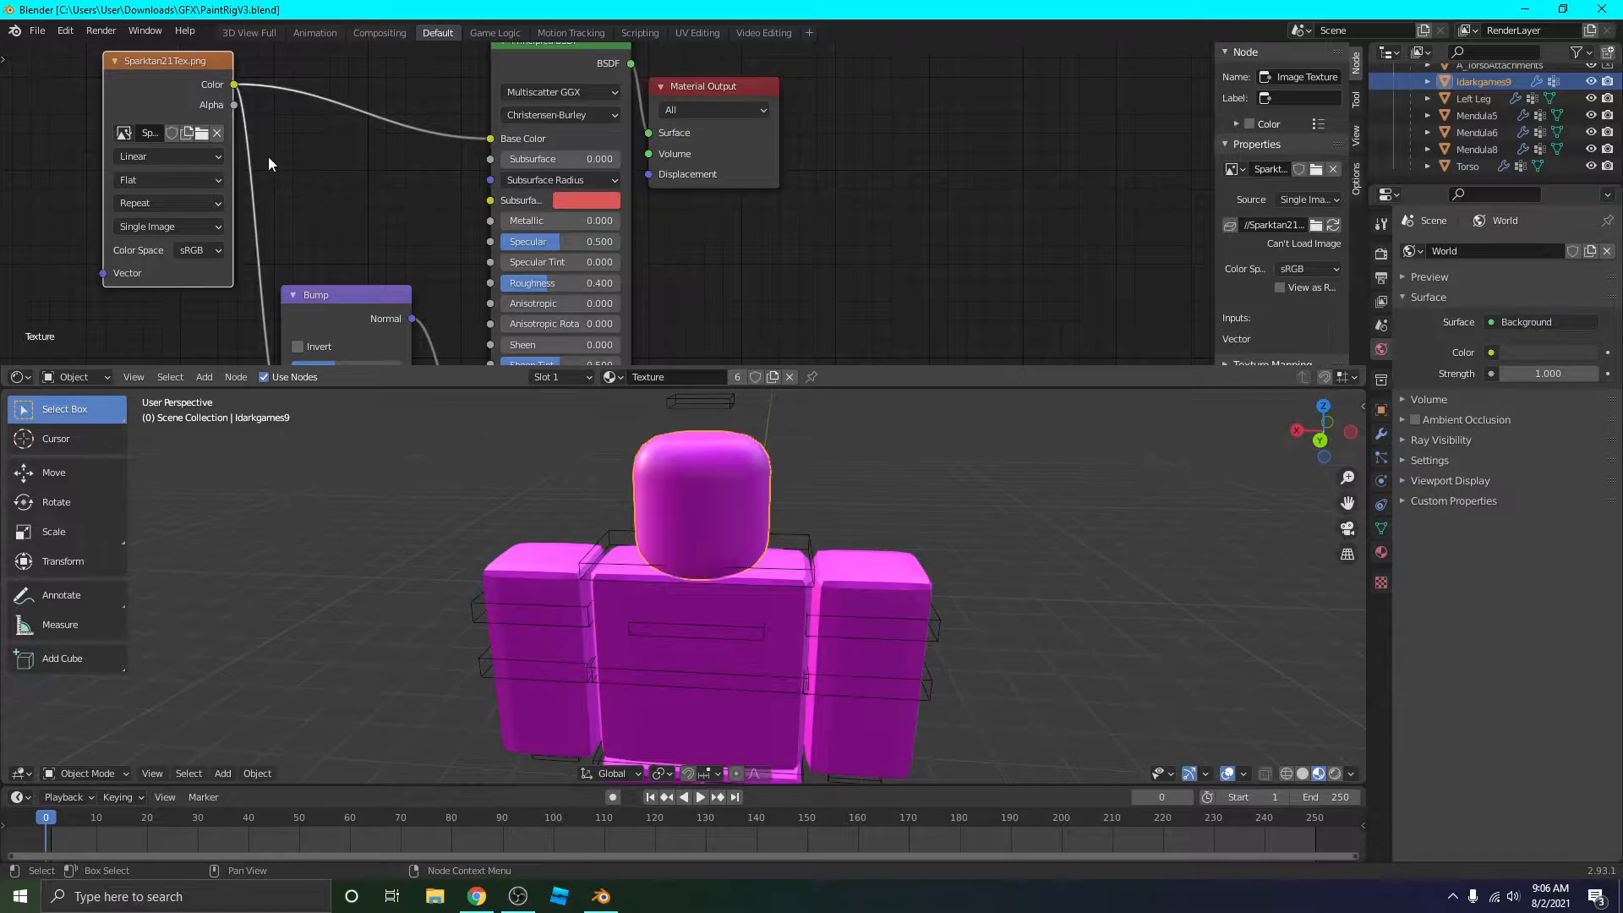
click(181, 60)
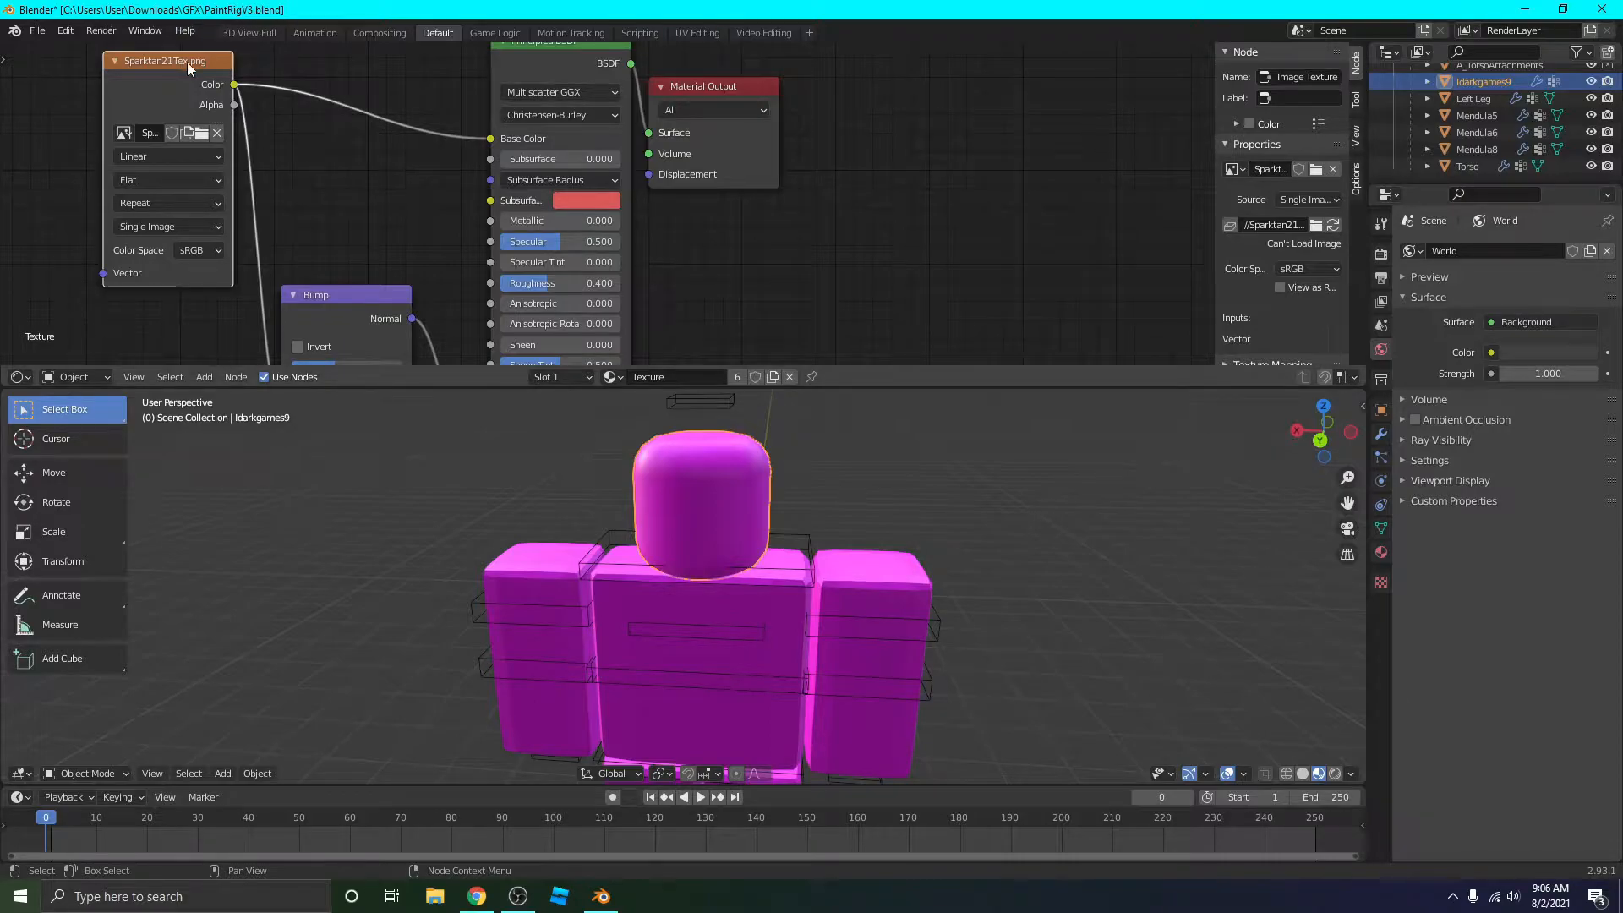
click(216, 132)
click(206, 133)
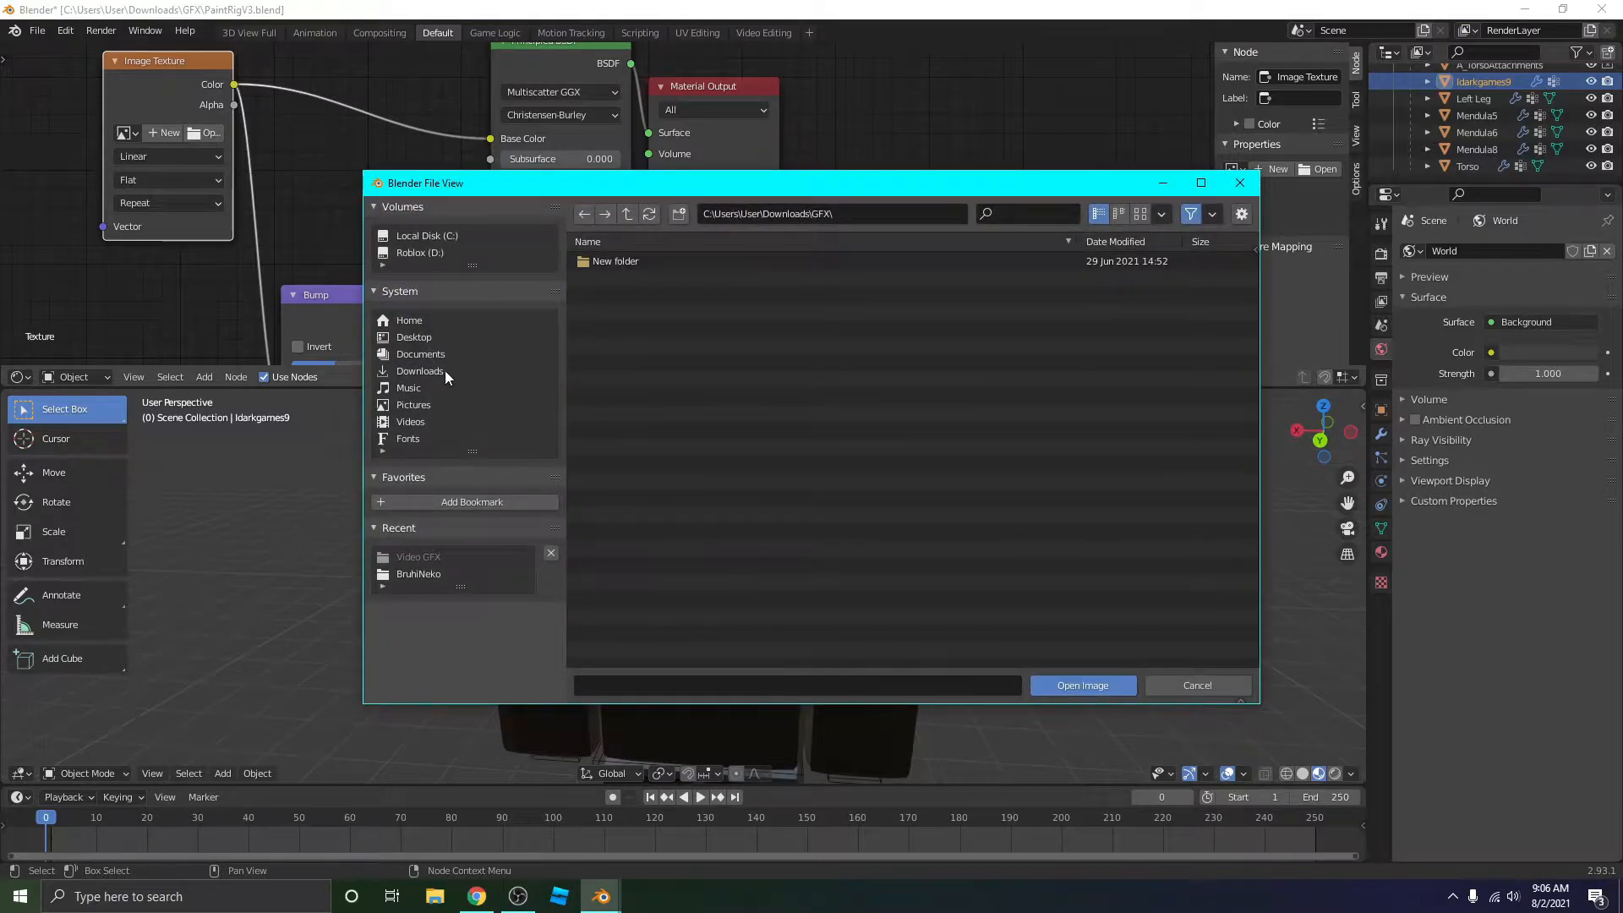
click(425, 339)
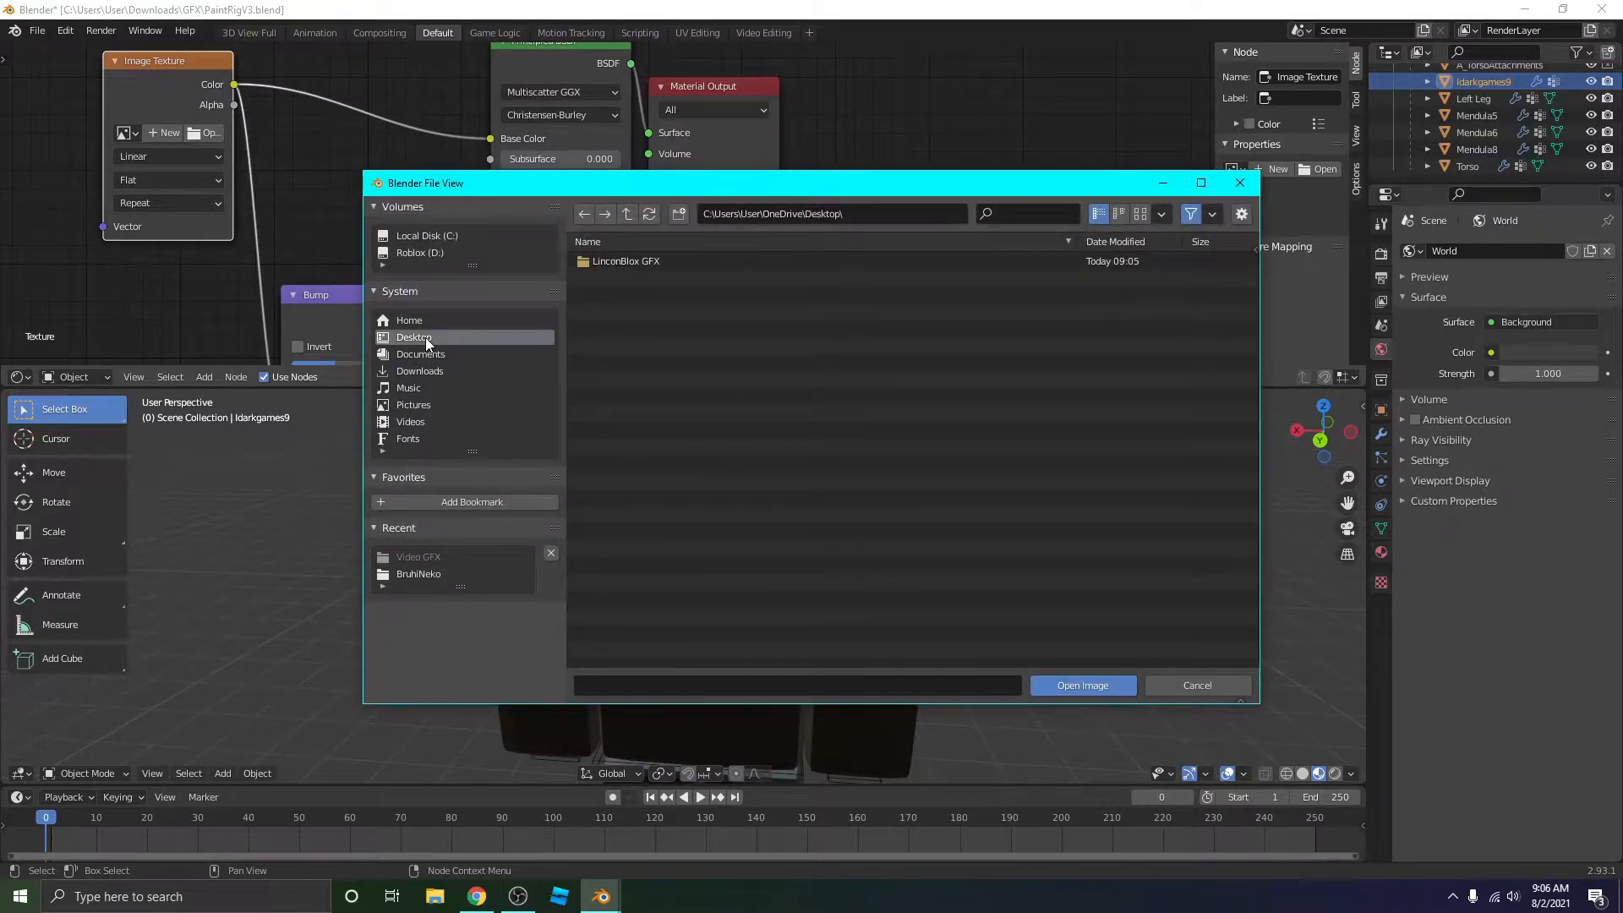
double_click(622, 263)
click(660, 260)
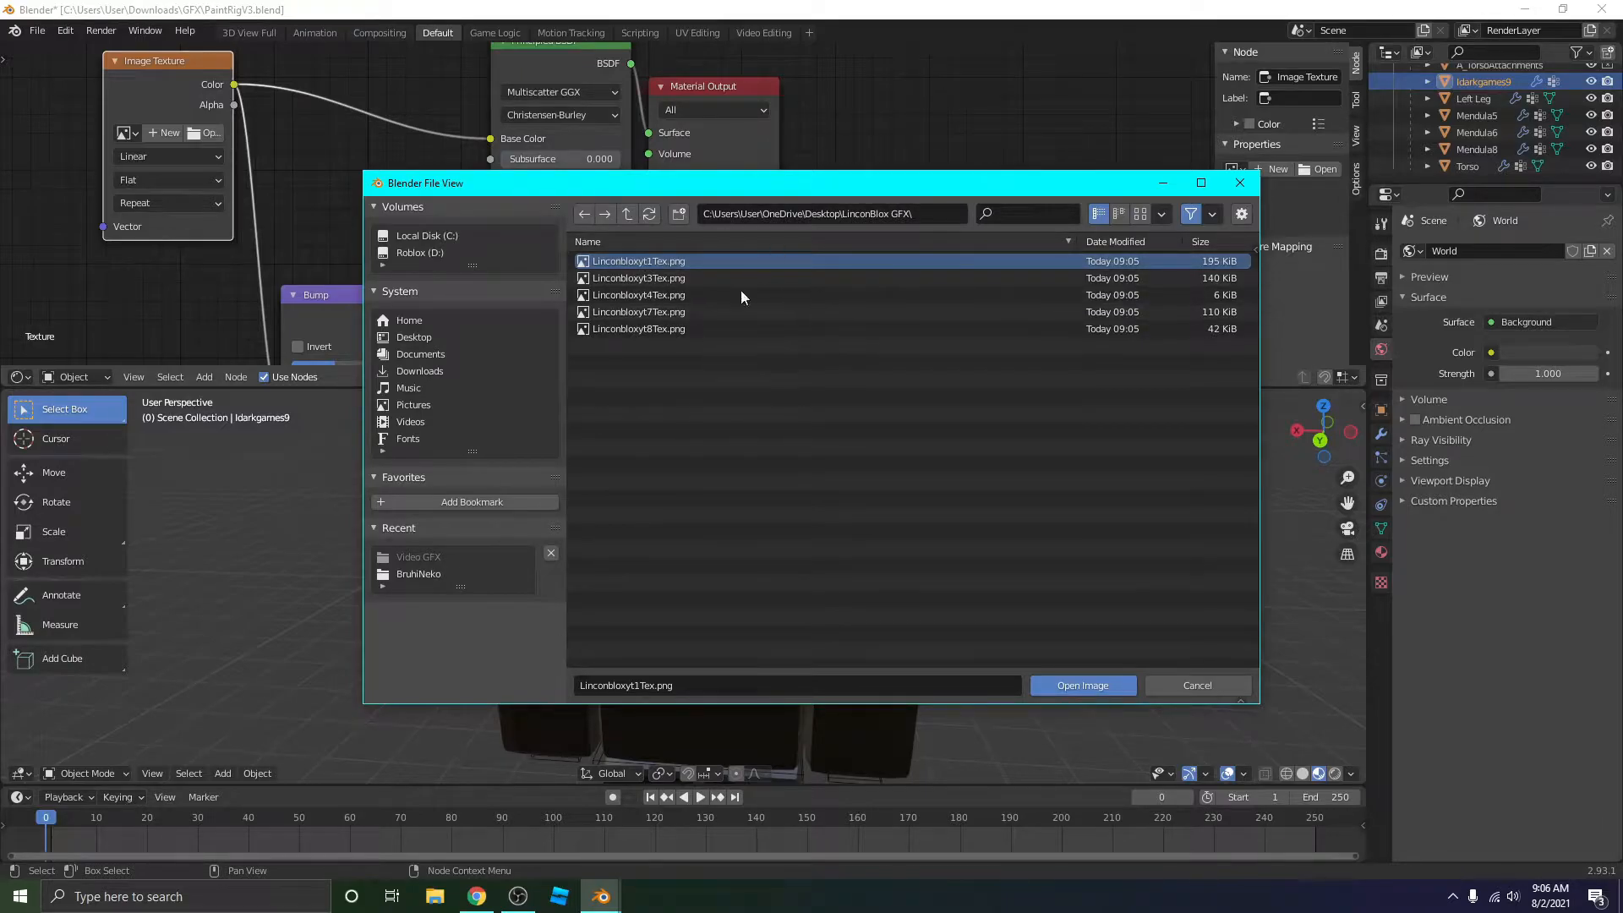
click(1093, 683)
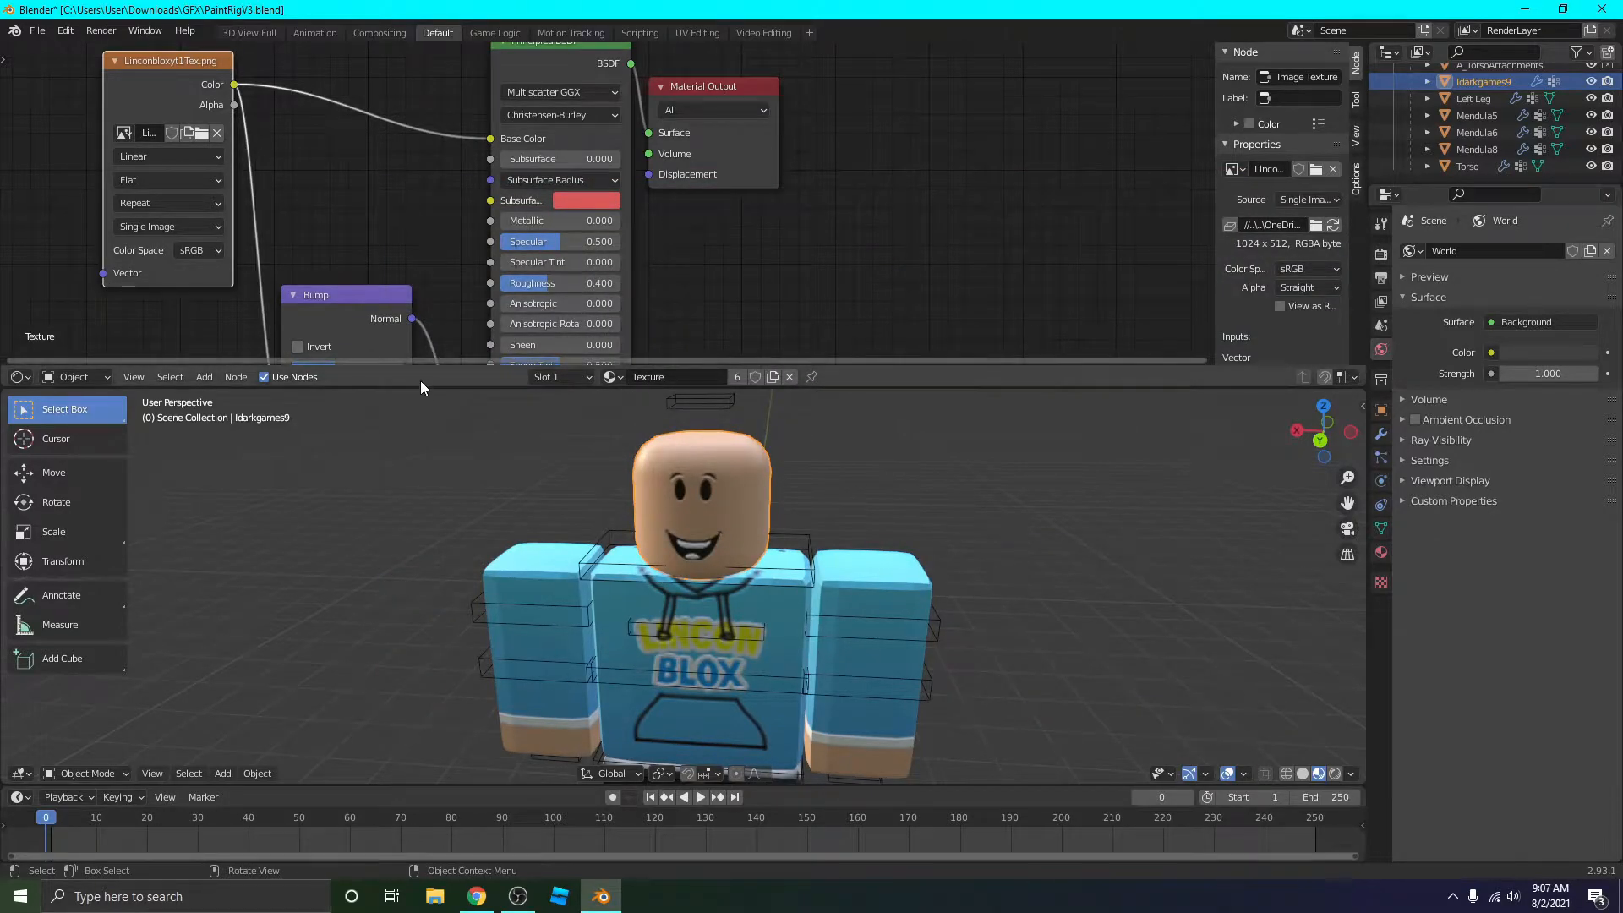
Enlarge the 3D viewport over the node editor and import Hats.obj from the LinconBlox GFX folder on the Desktop.
drag(420, 387, 420, 50)
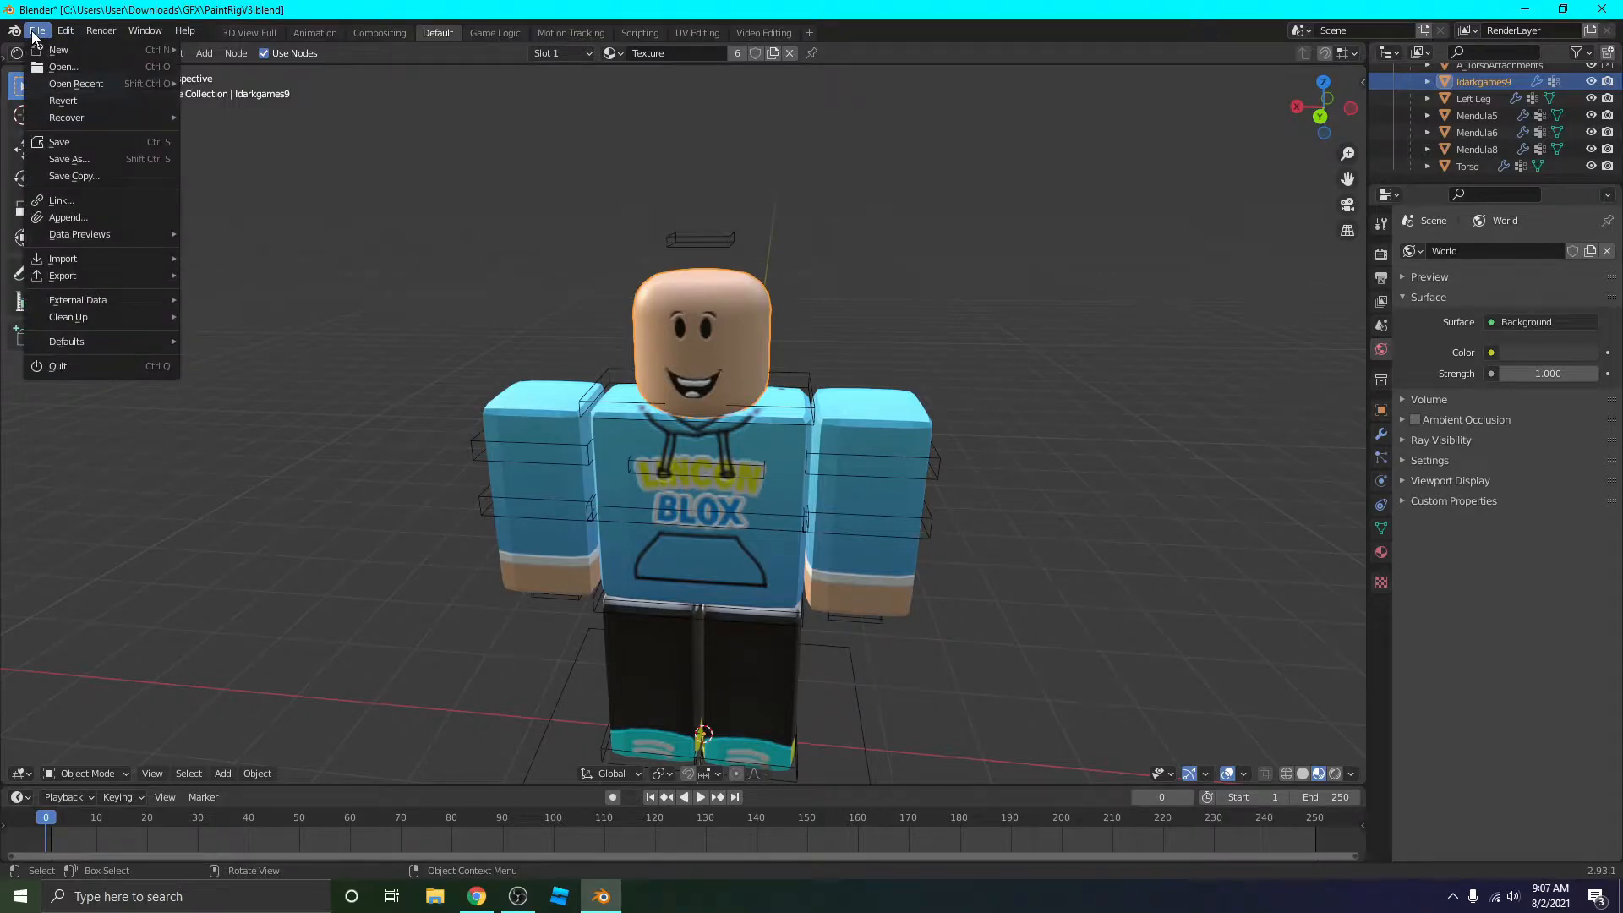
mouse_move(74, 266)
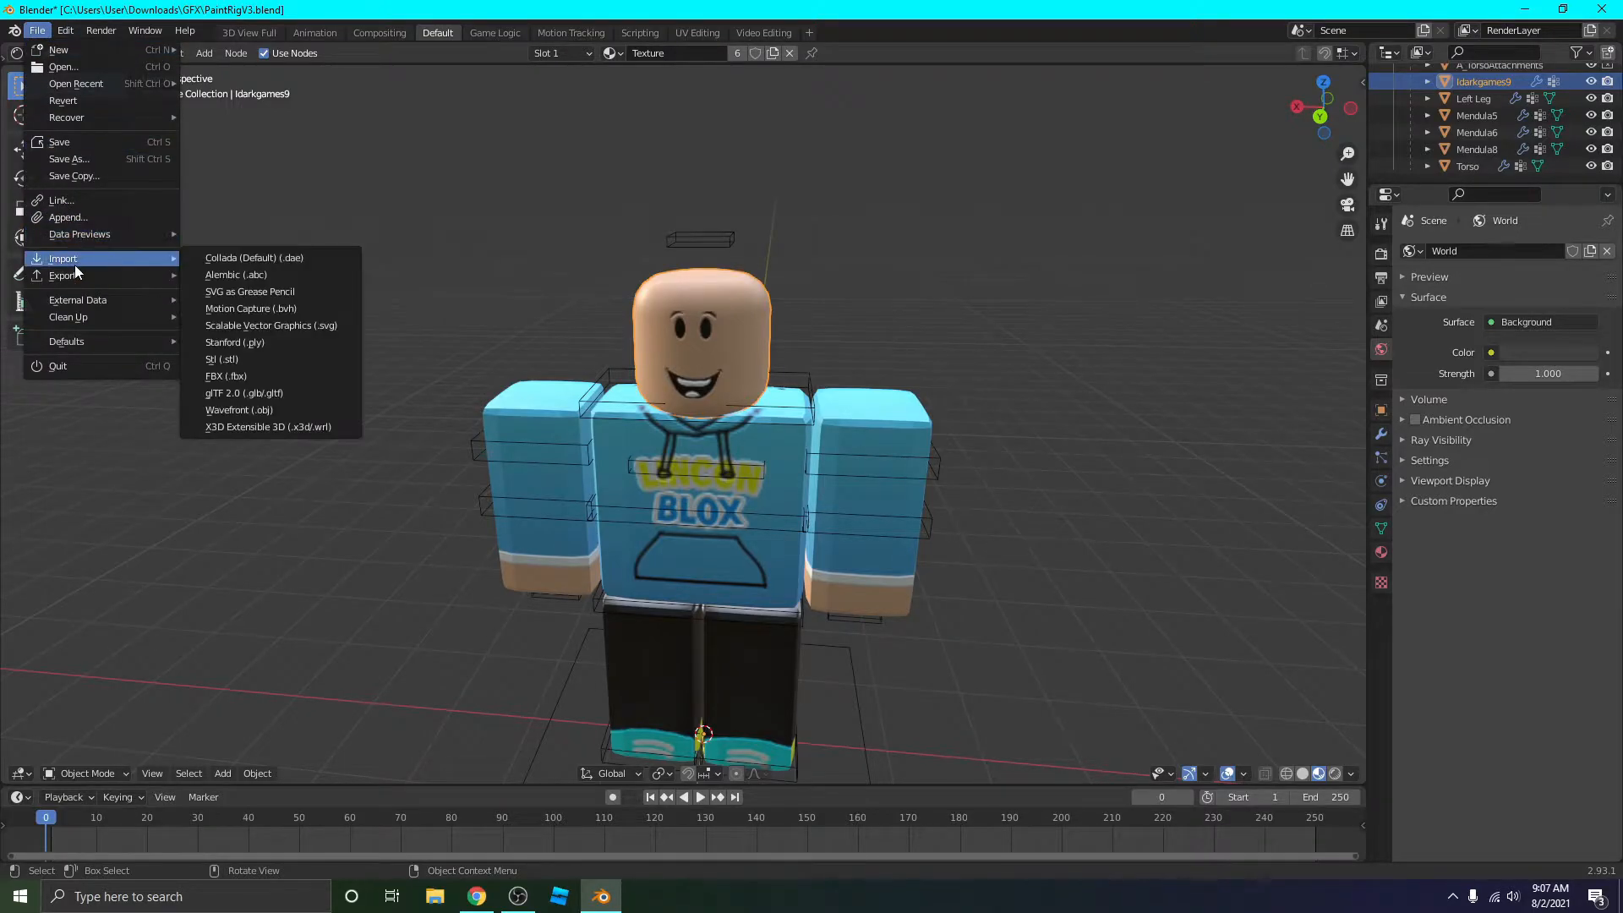
click(282, 410)
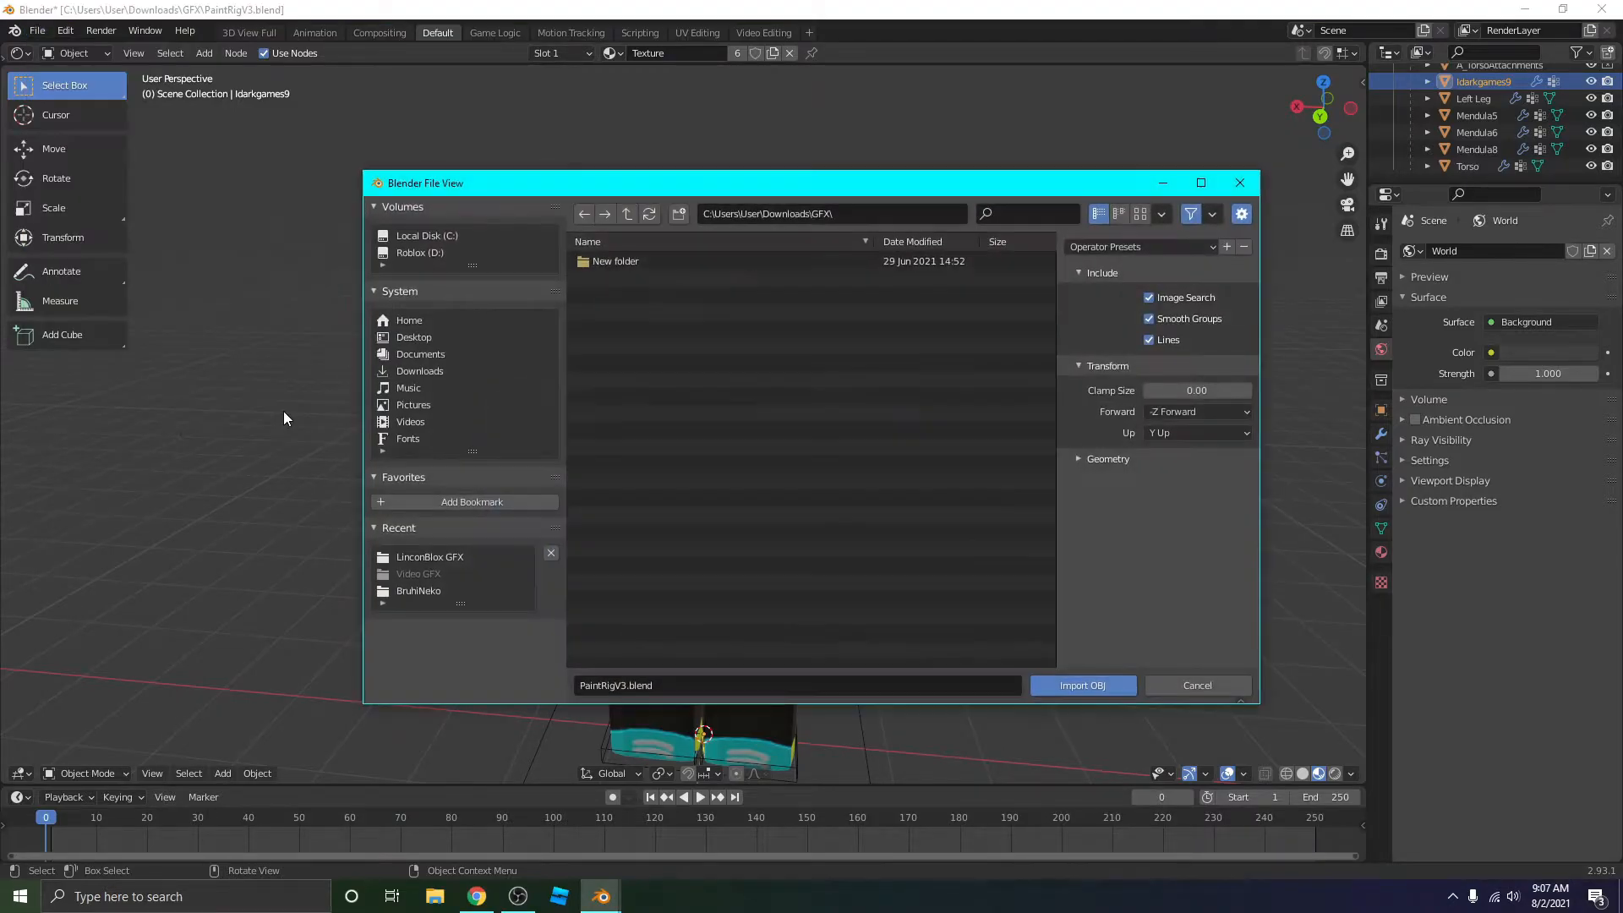
click(423, 338)
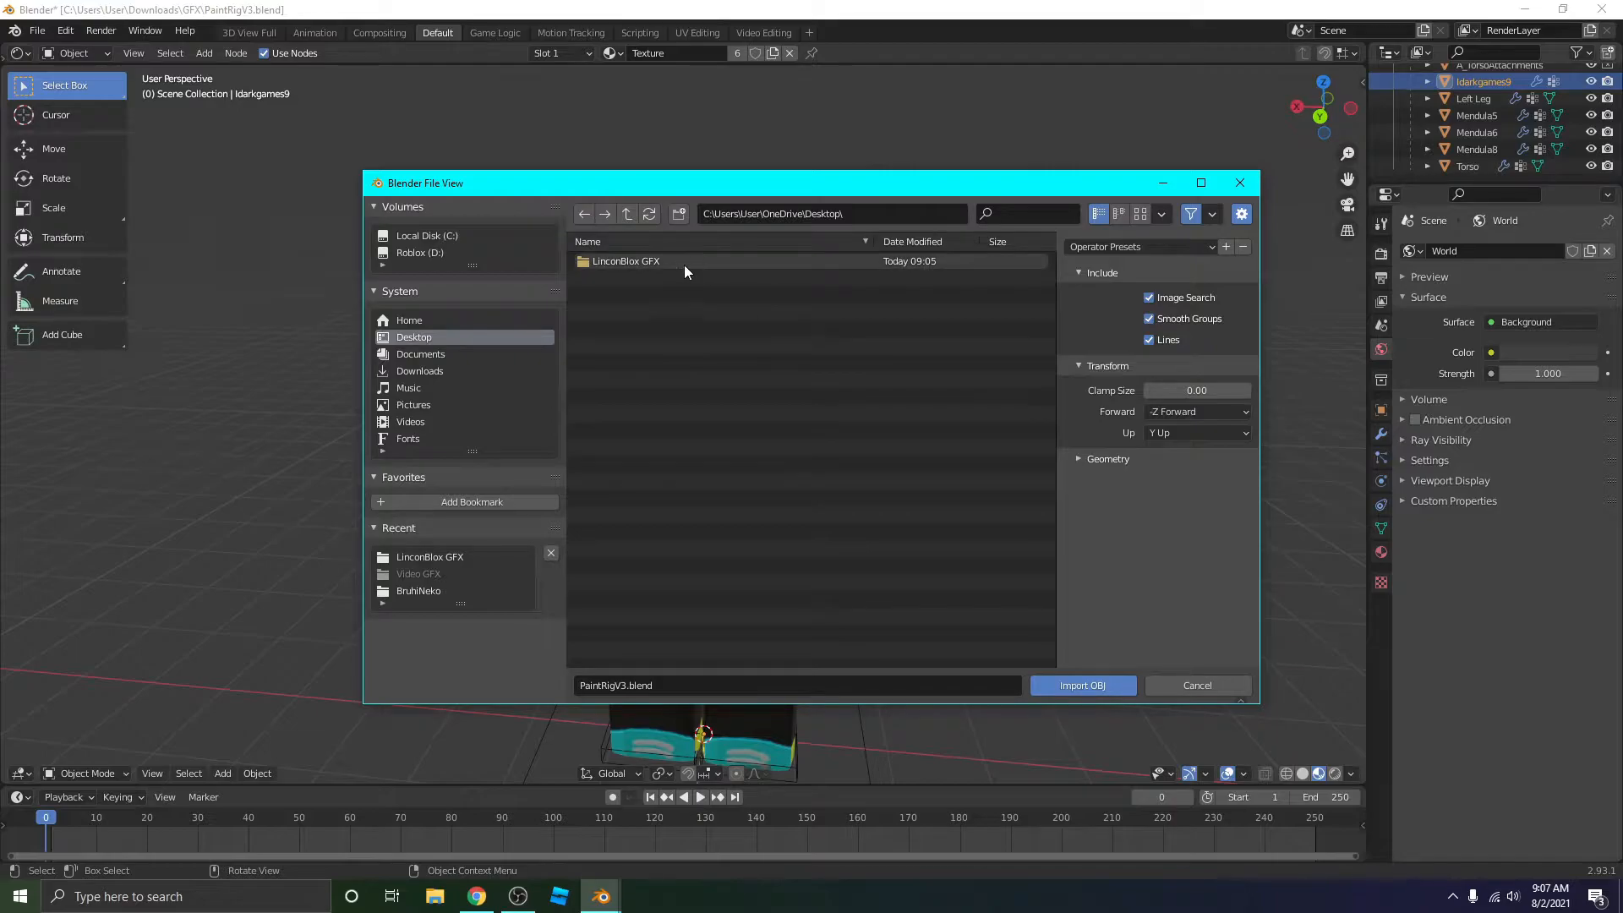
double_click(663, 261)
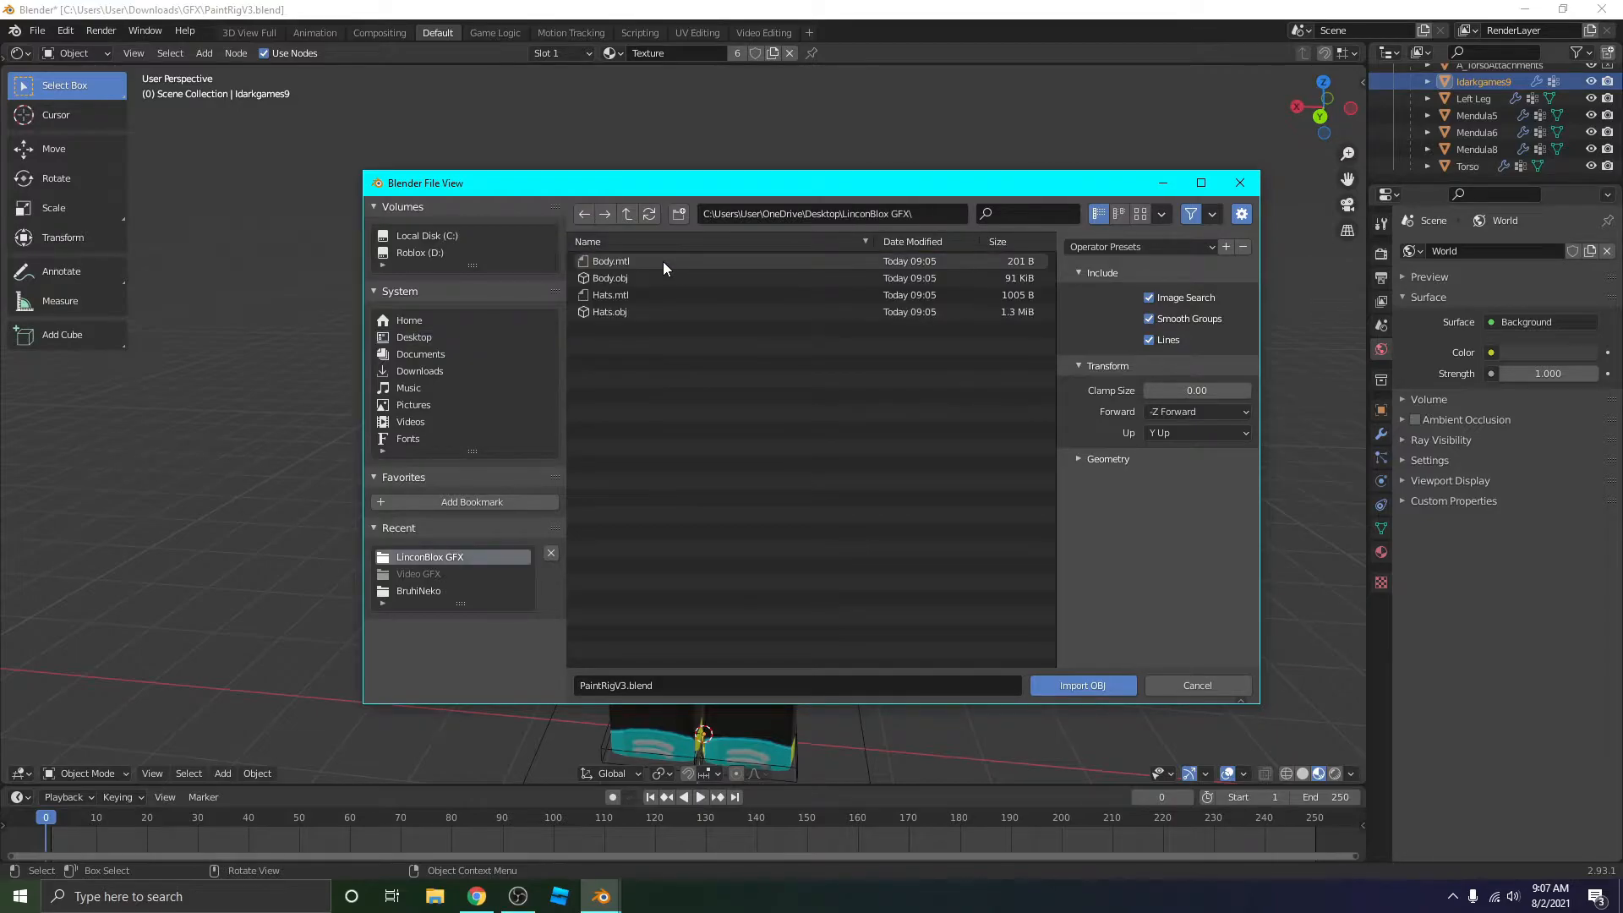
click(634, 311)
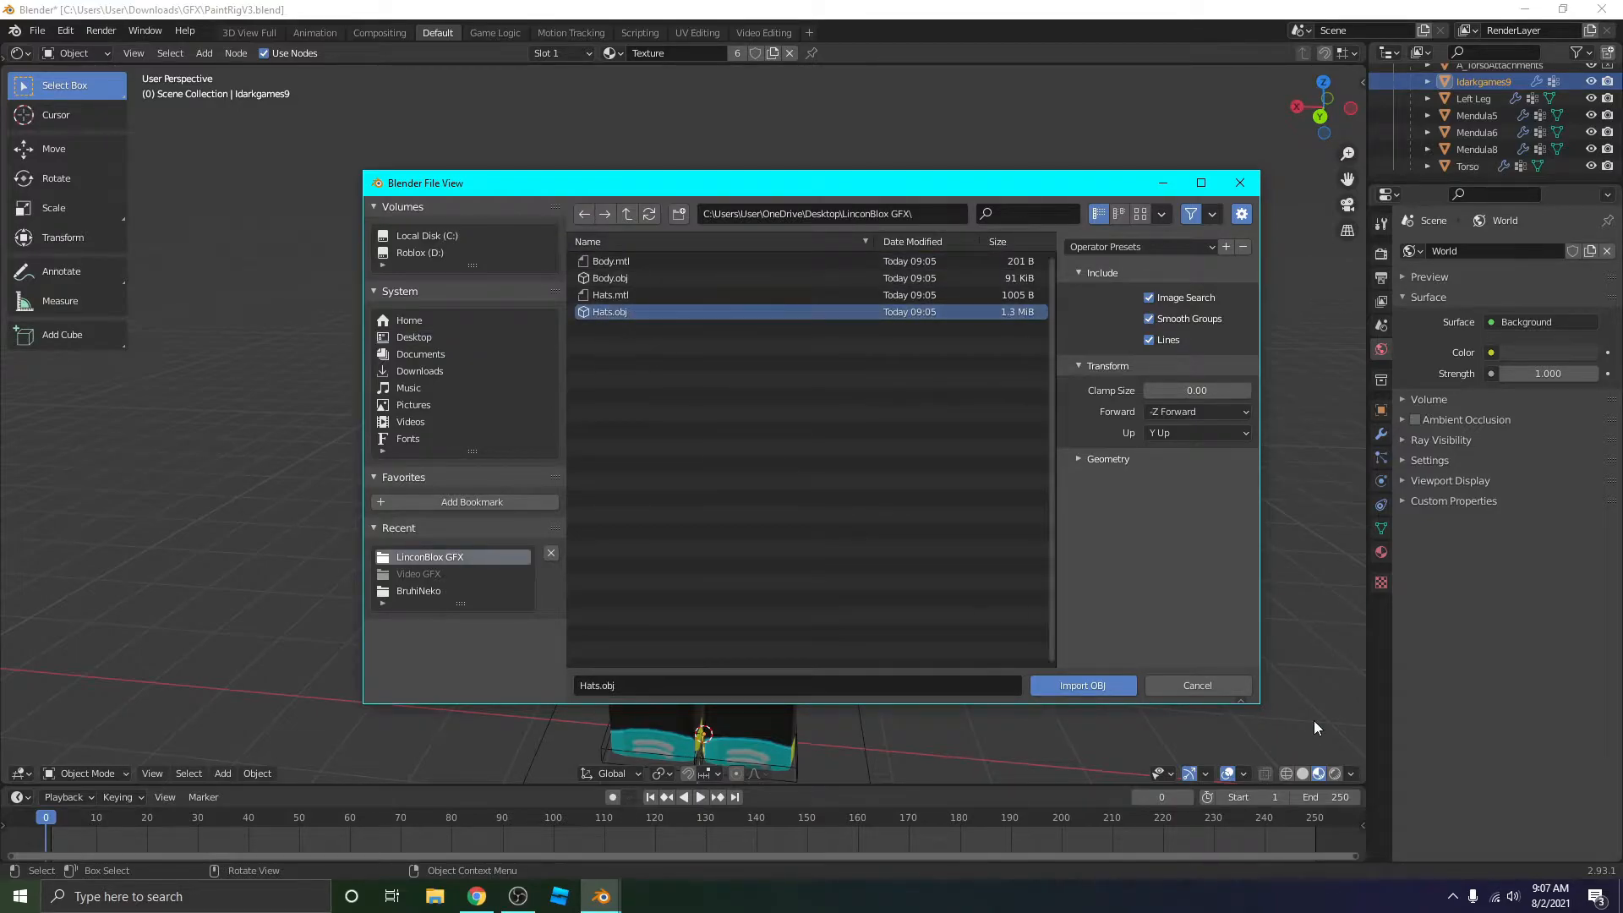
click(1082, 685)
Examine the character with its accessories deselected, first in rendered shading and then up close in Material Preview.
scroll(1099, 686, down, 5)
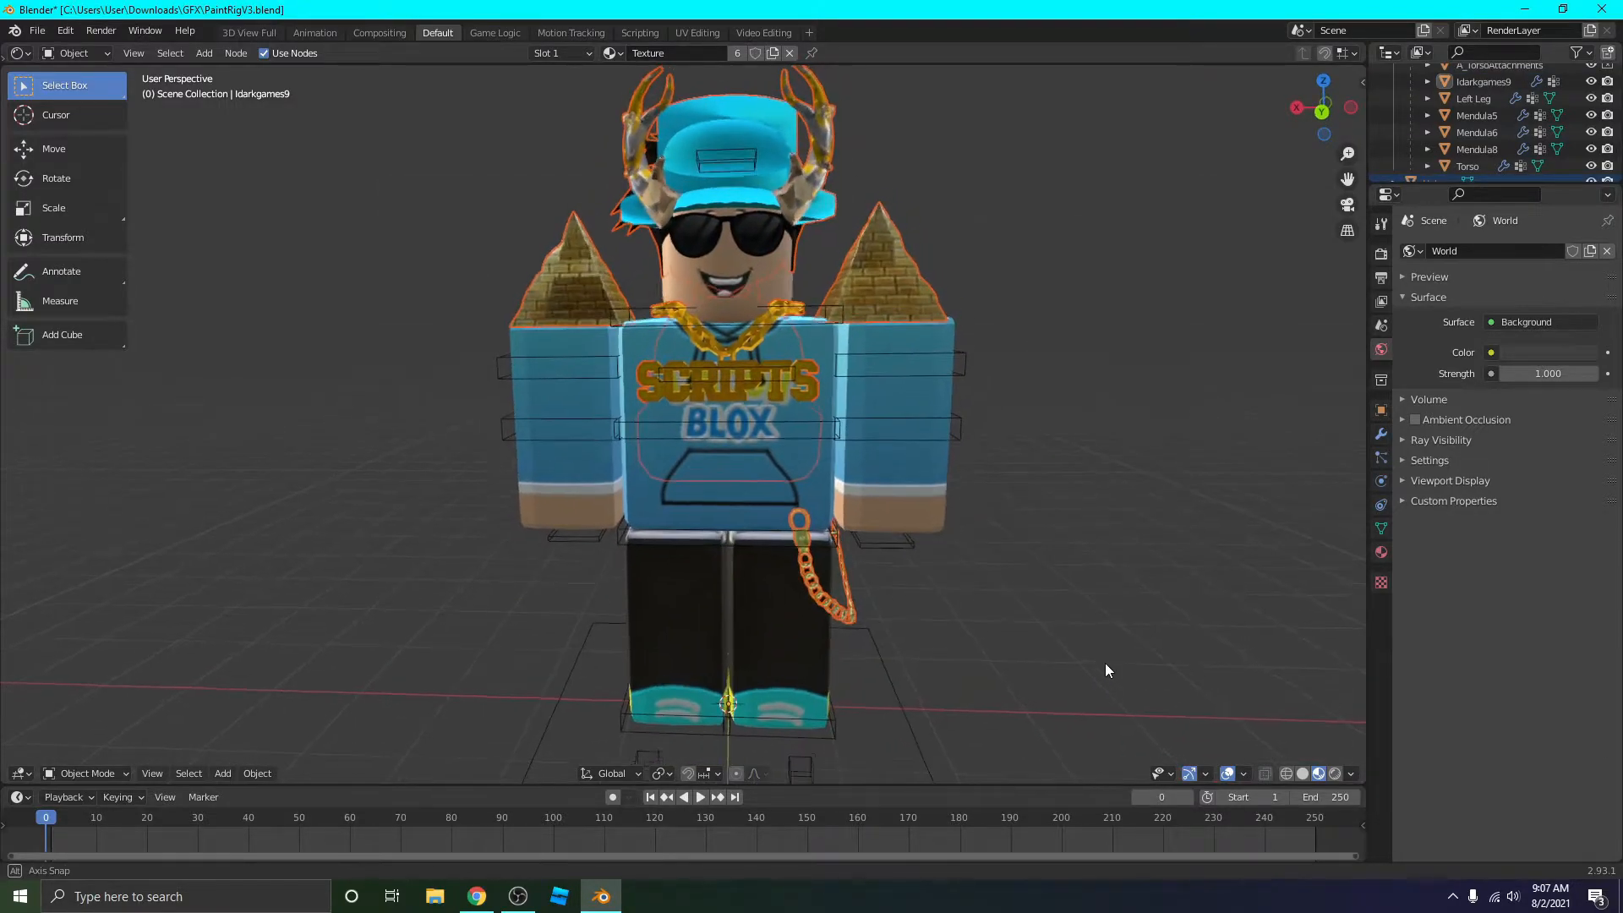
middle_drag(1103, 679, 1112, 652)
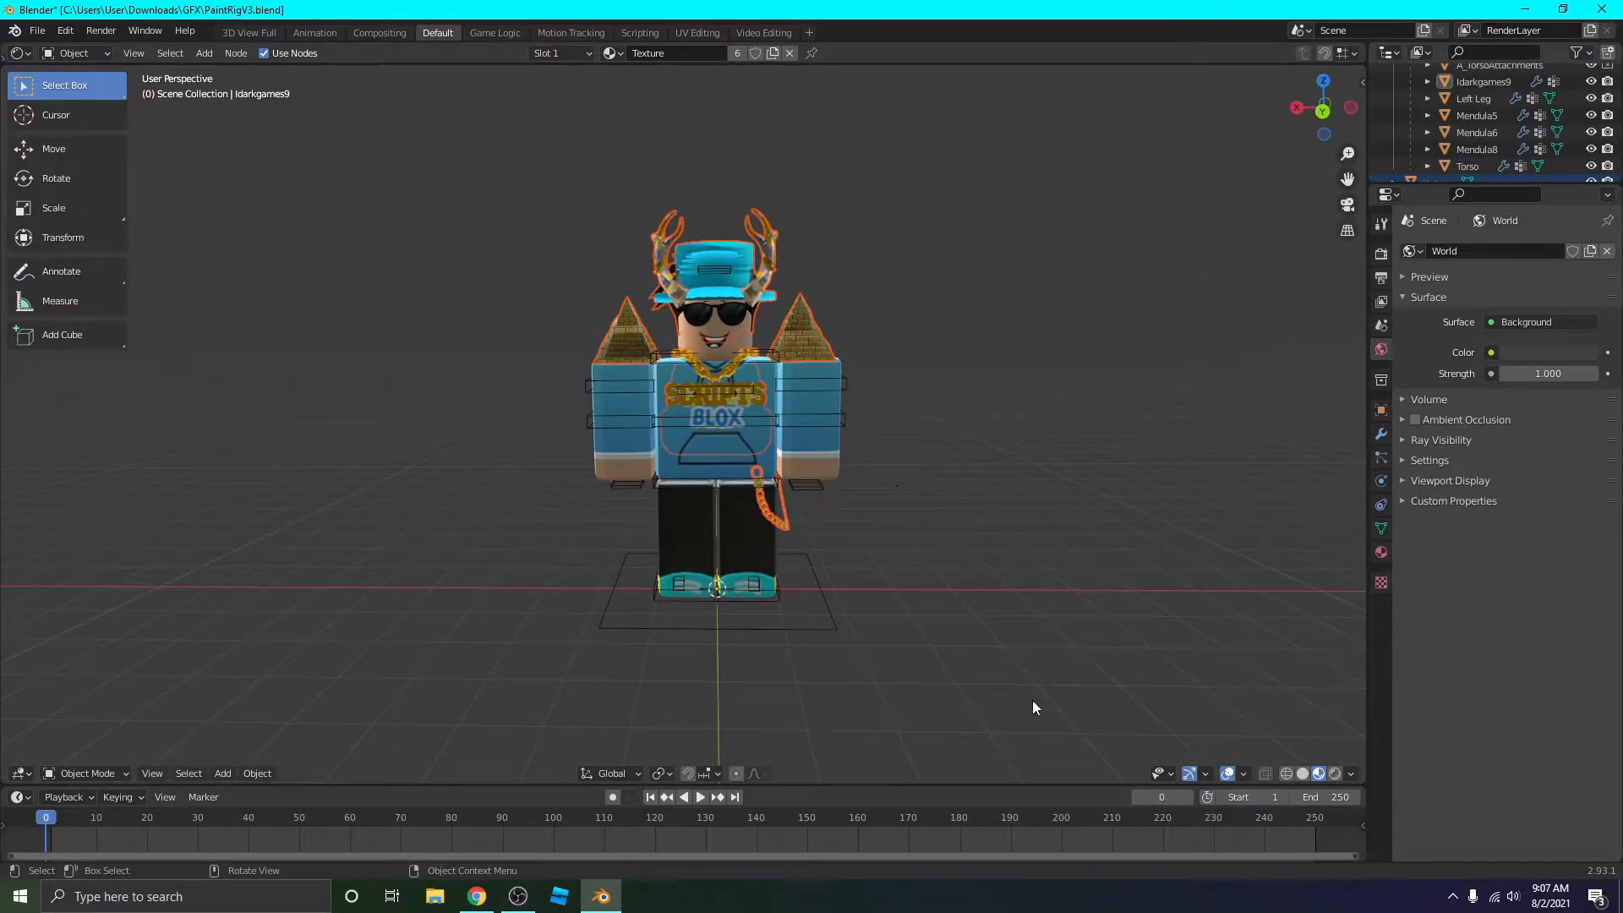
click(1334, 774)
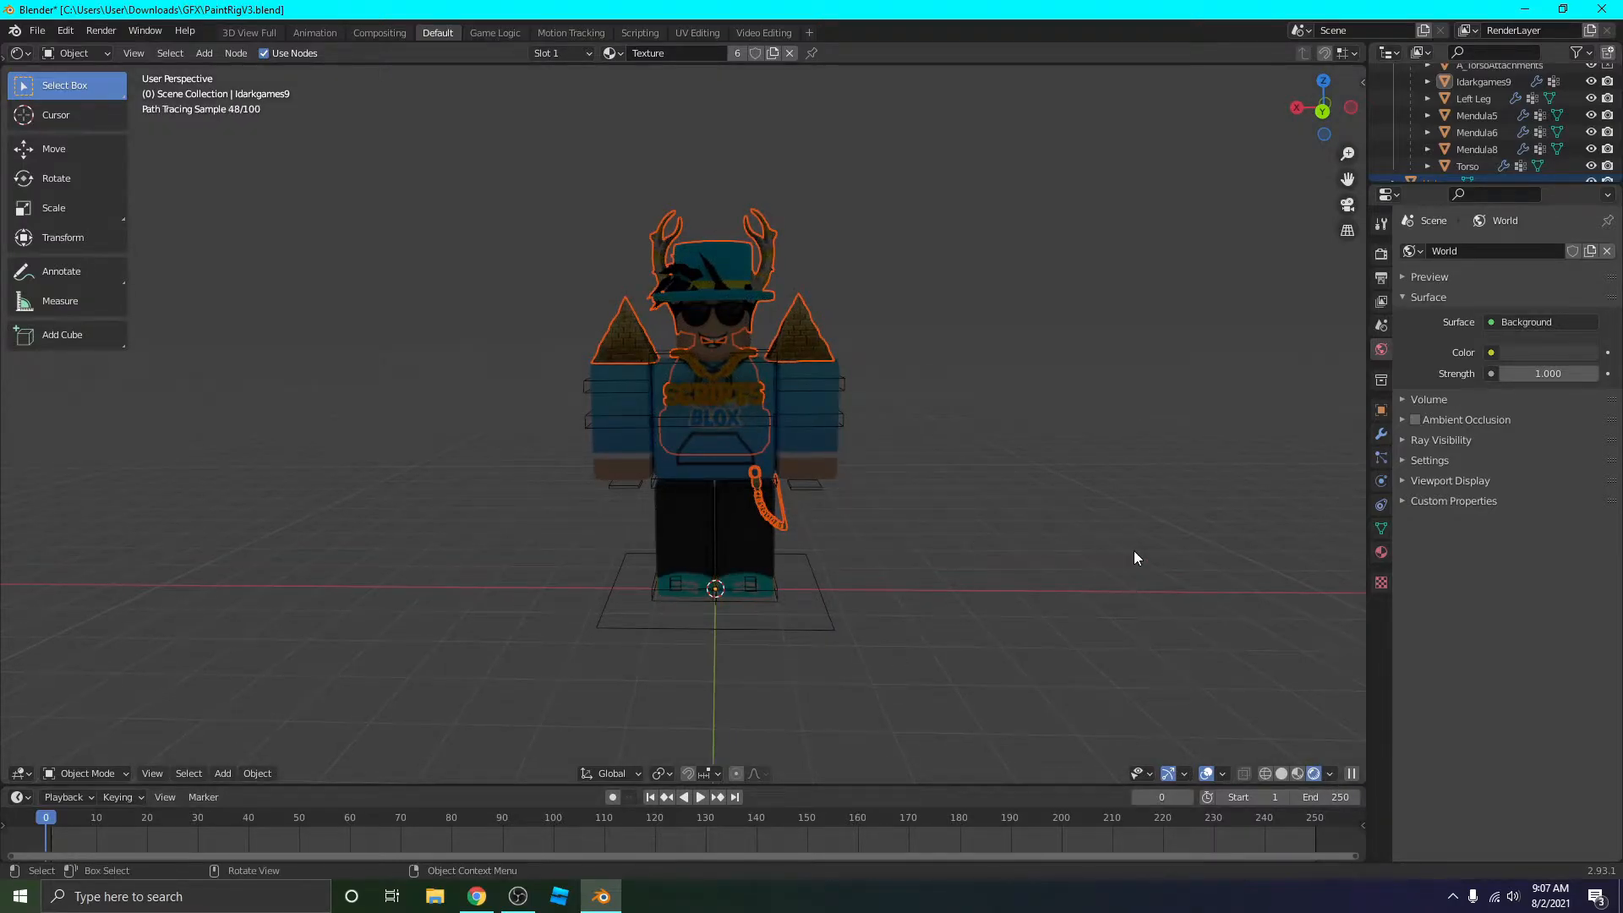
click(1090, 531)
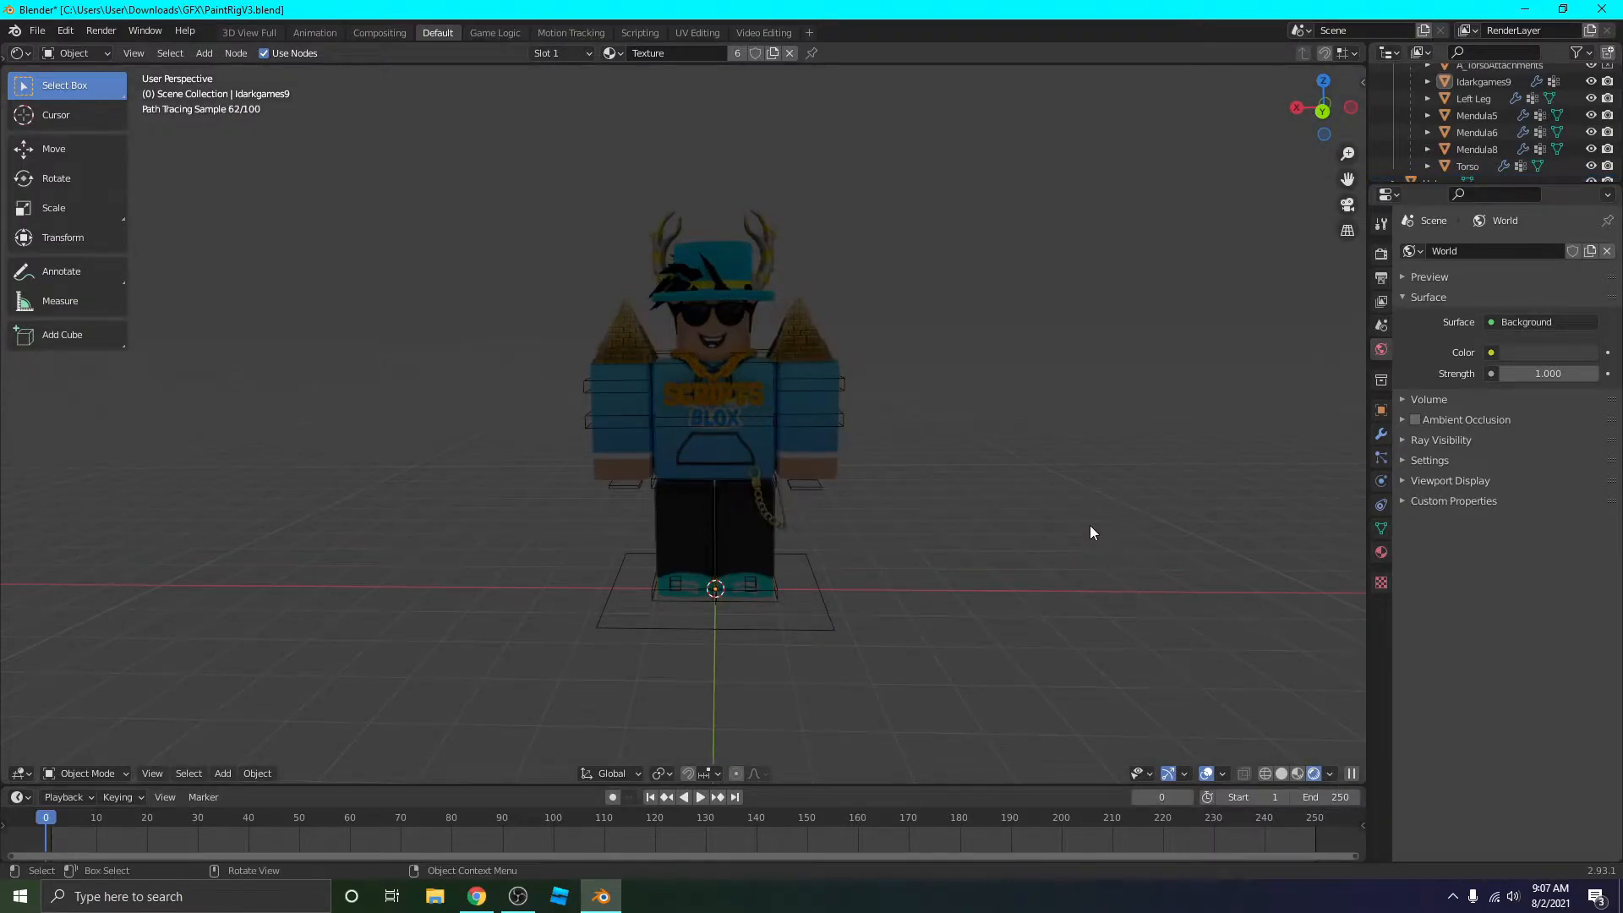
click(1297, 773)
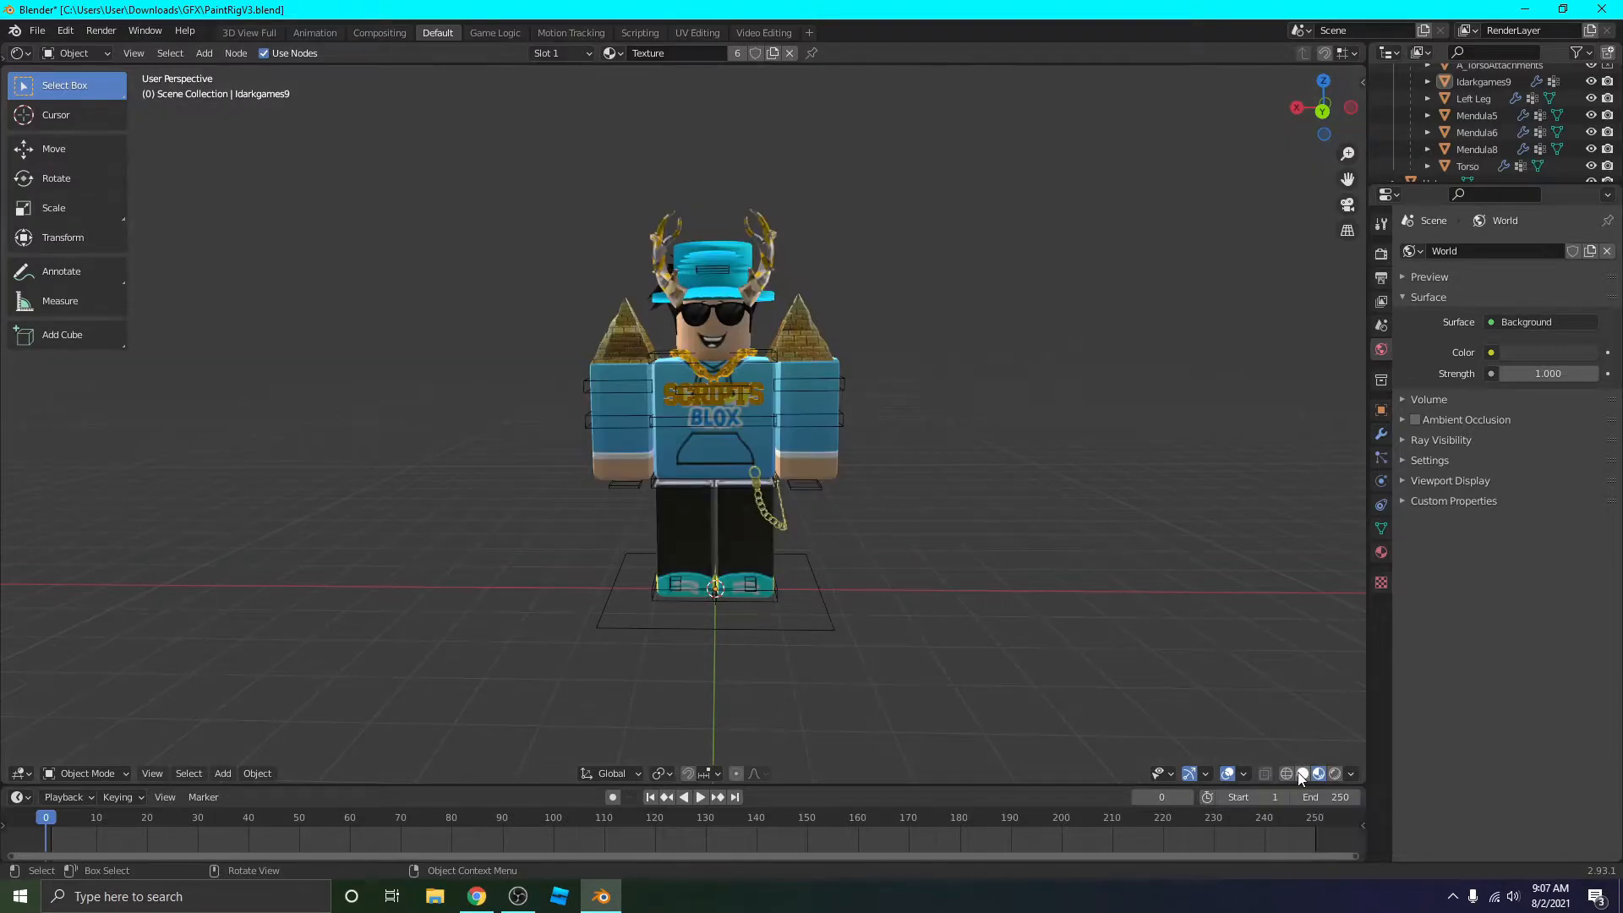
scroll(1078, 407, up, 6)
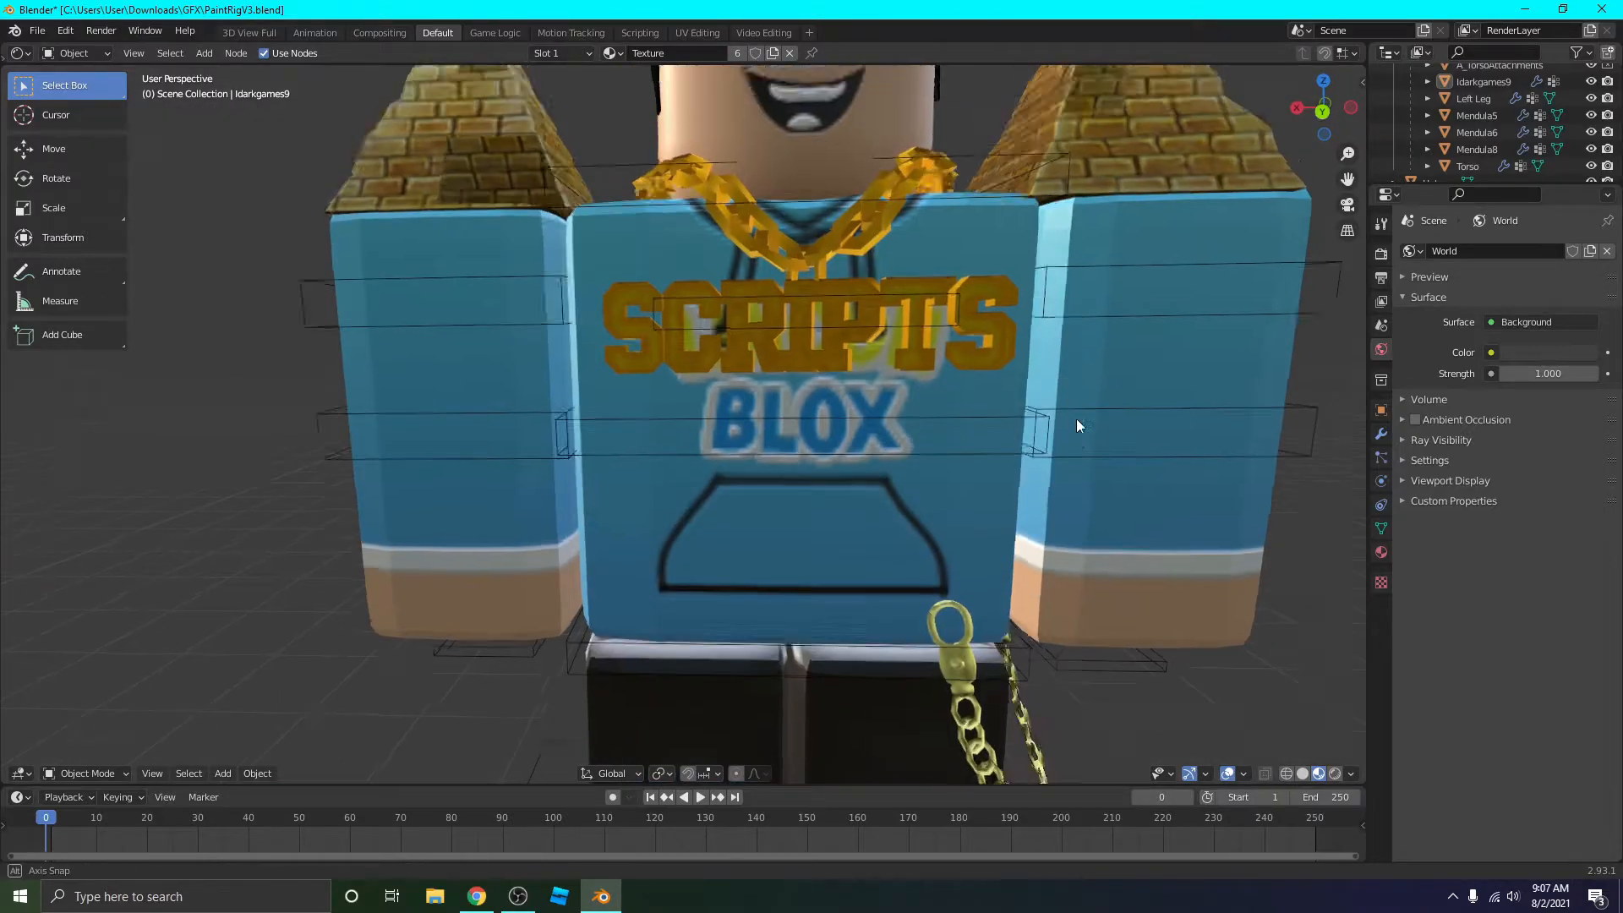
middle_drag(1076, 415, 1082, 461)
scroll(1088, 499, down, 5)
middle_drag(1090, 516, 1068, 474)
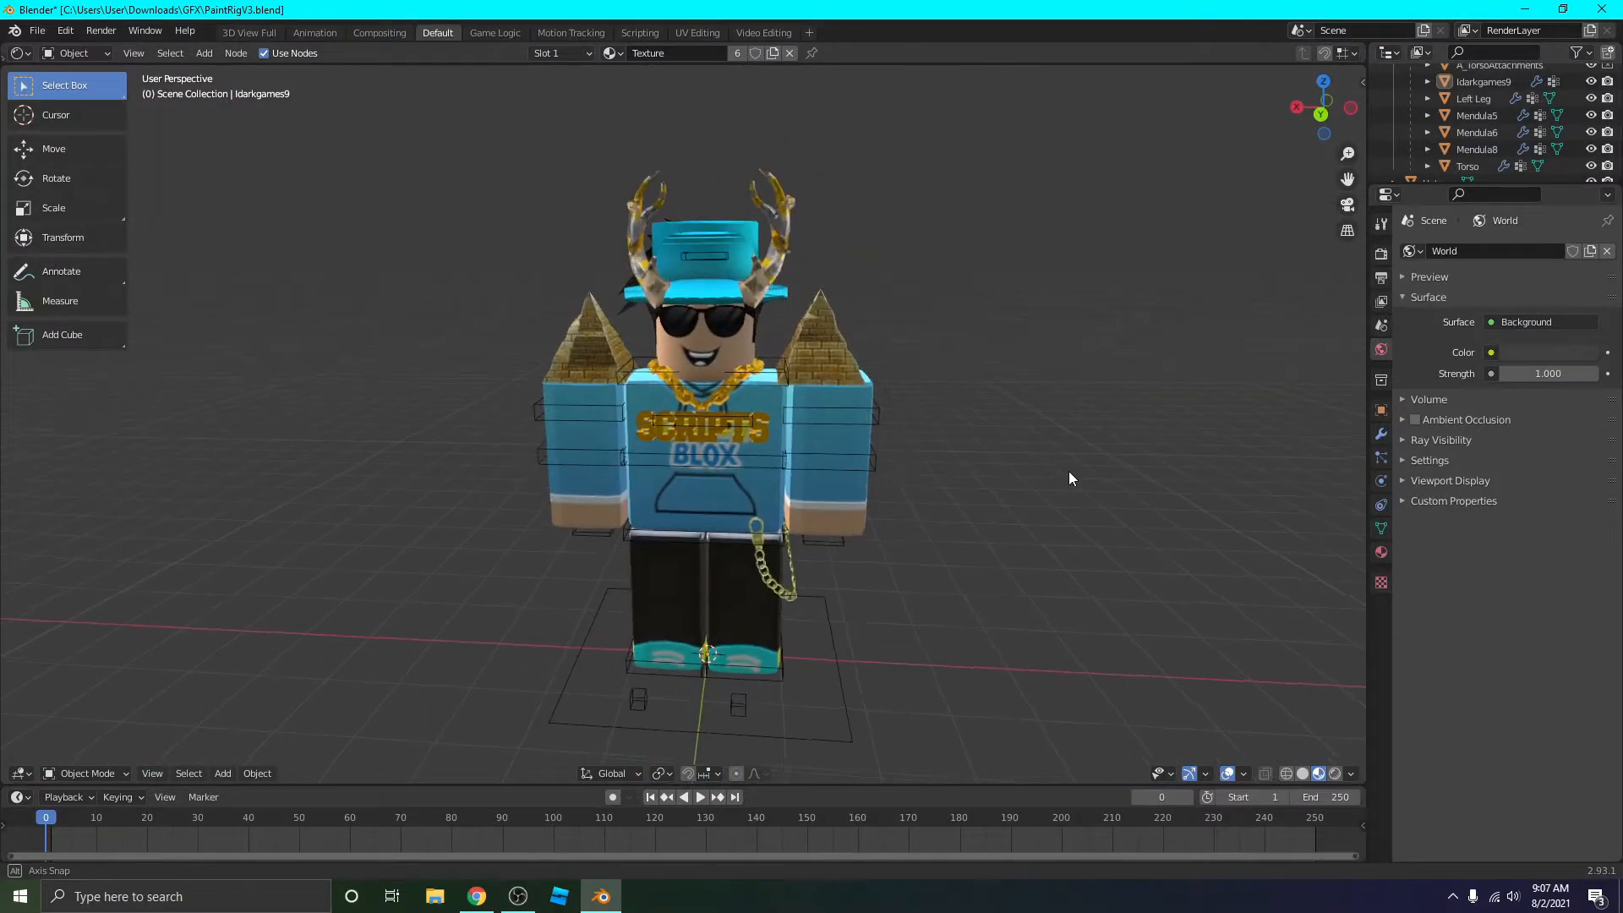
scroll(1069, 475, up, 2)
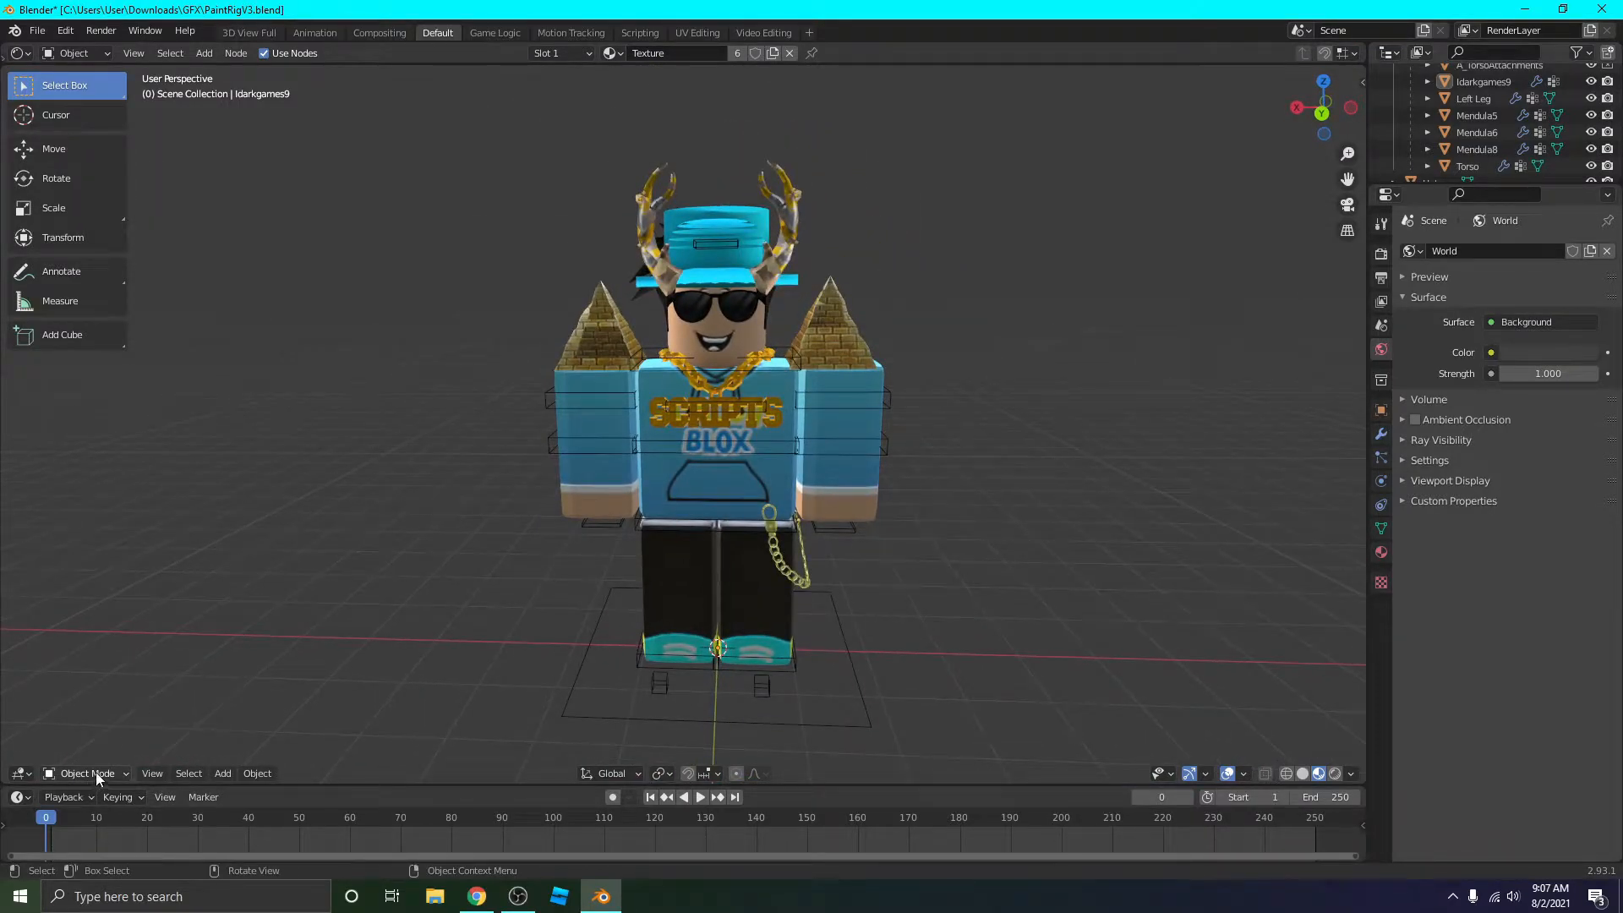
Select the character's armature and switch it to Pose Mode.
click(725, 456)
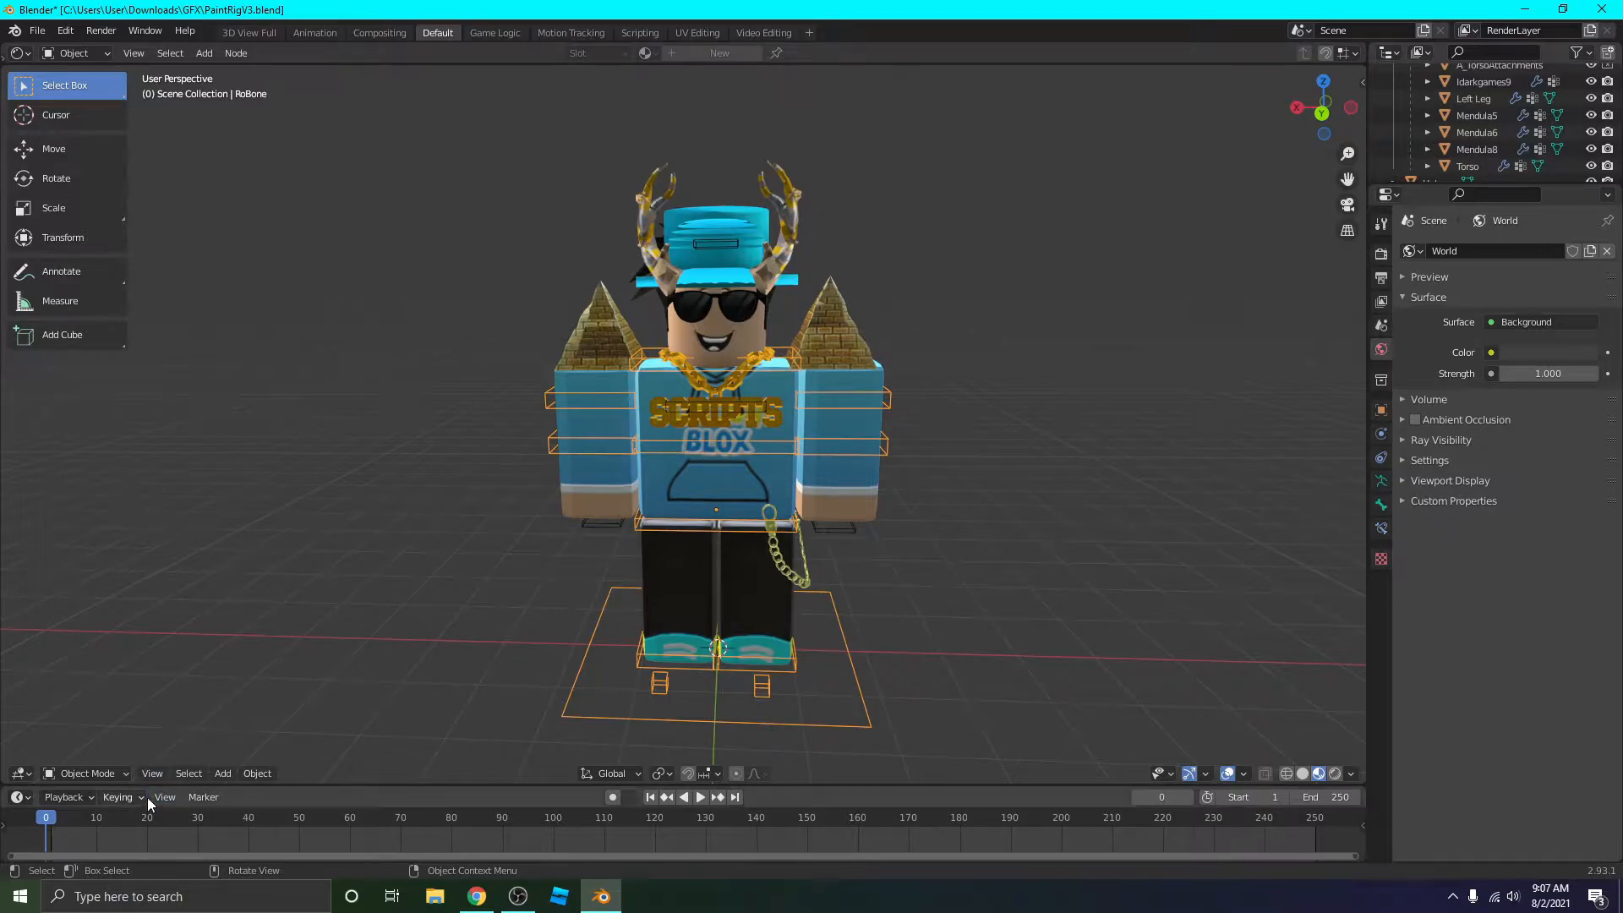
click(104, 773)
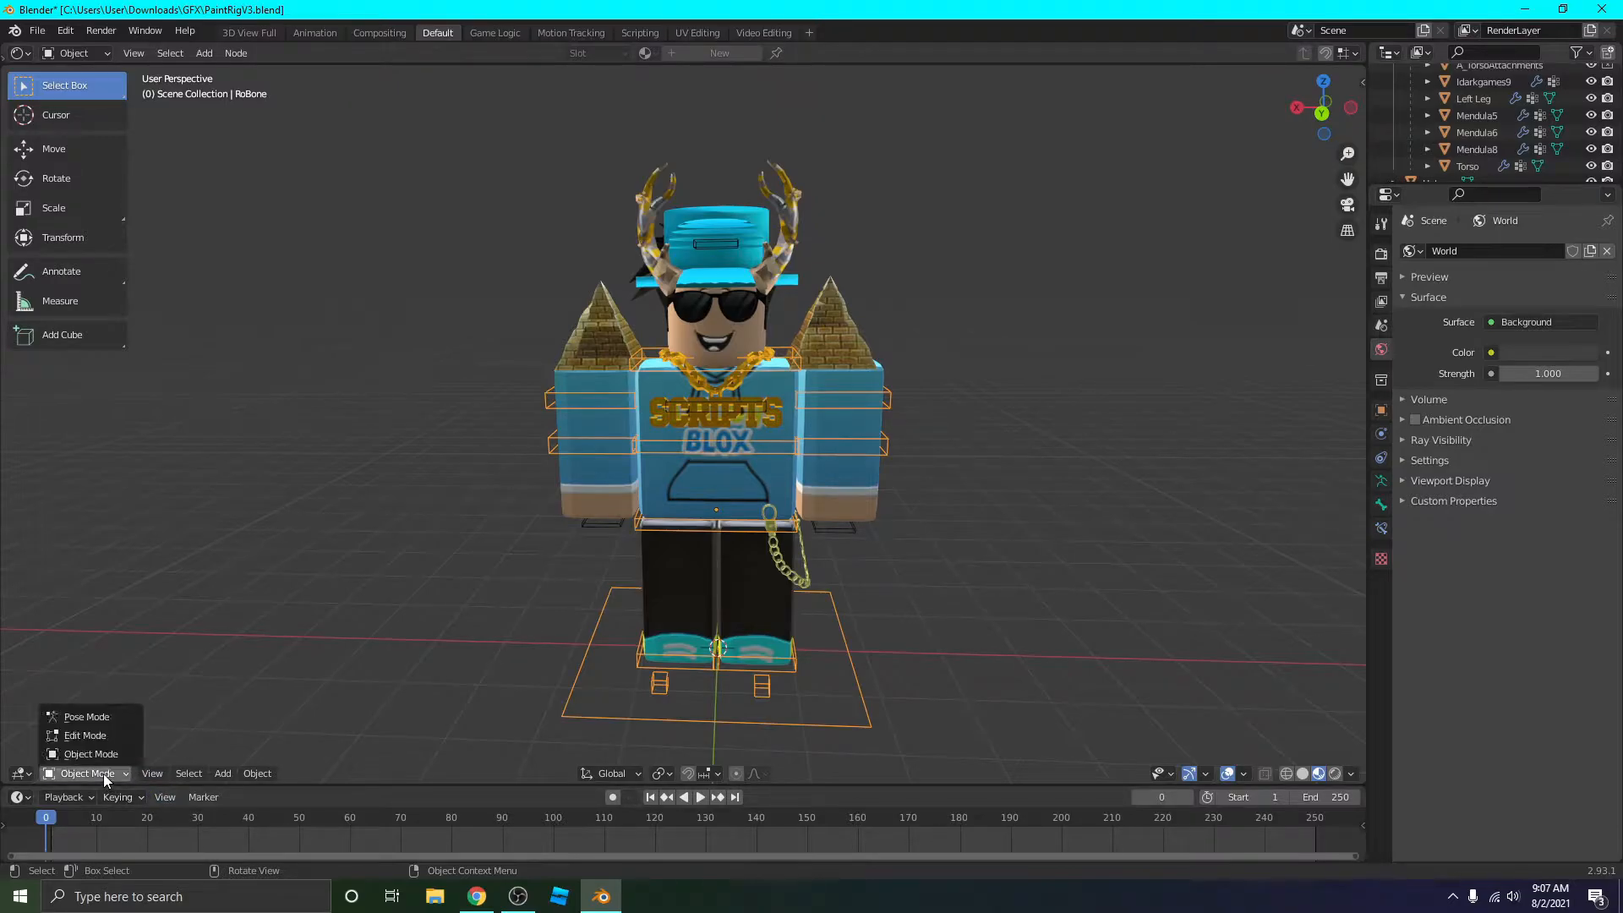
click(84, 715)
Rotate the upper bones of both arms so that the arms swing away from the torso.
click(591, 403)
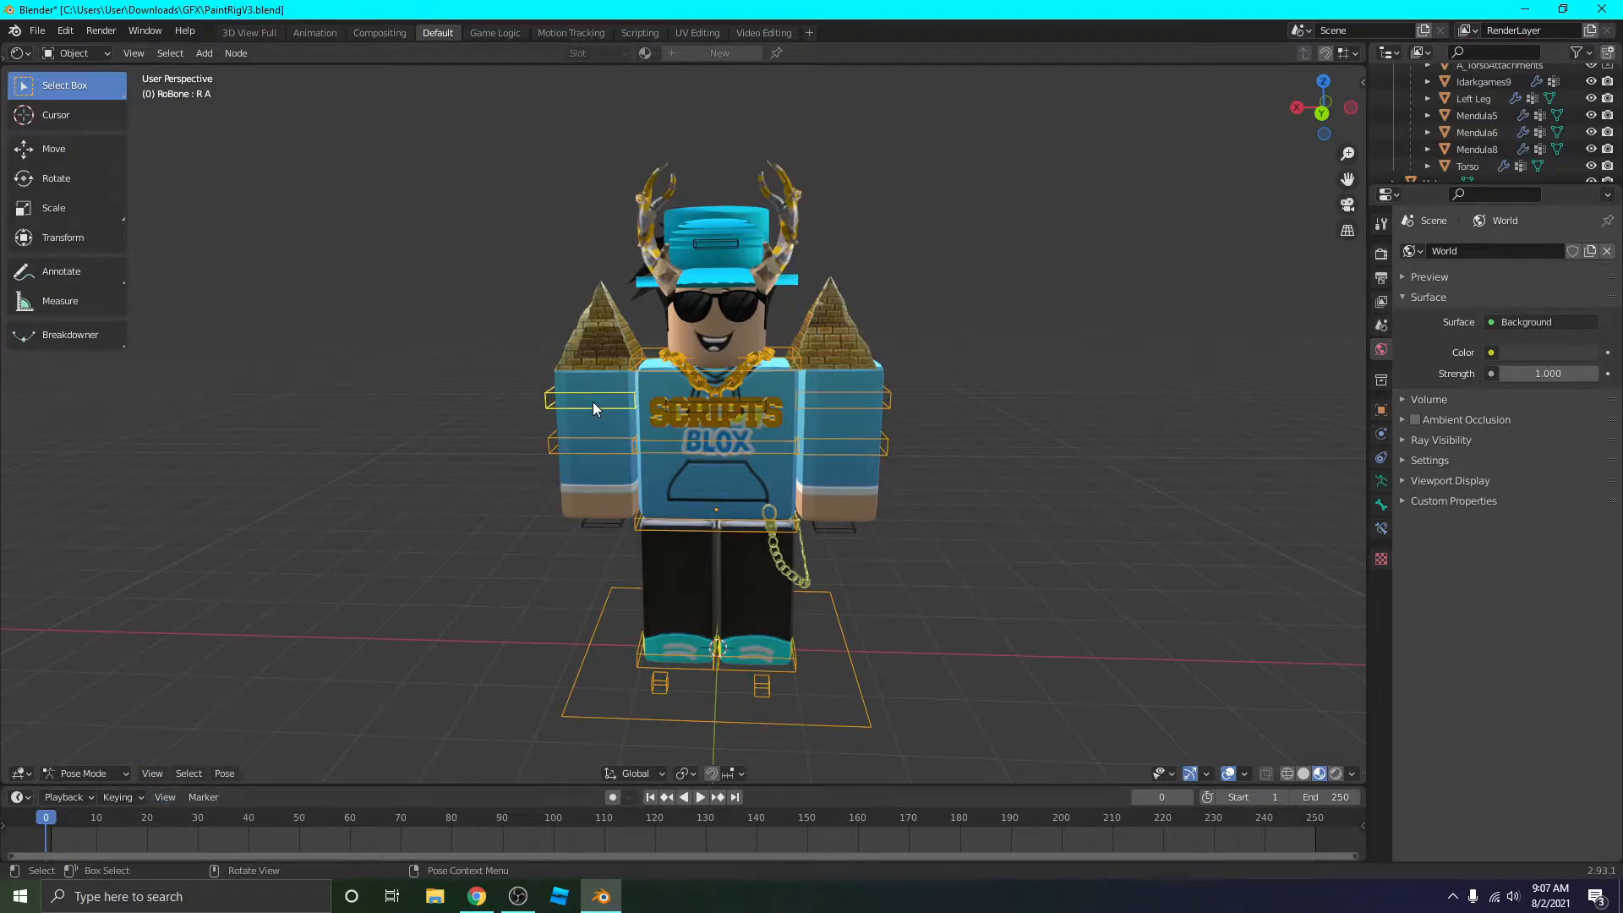
click(51, 186)
drag(659, 369, 661, 384)
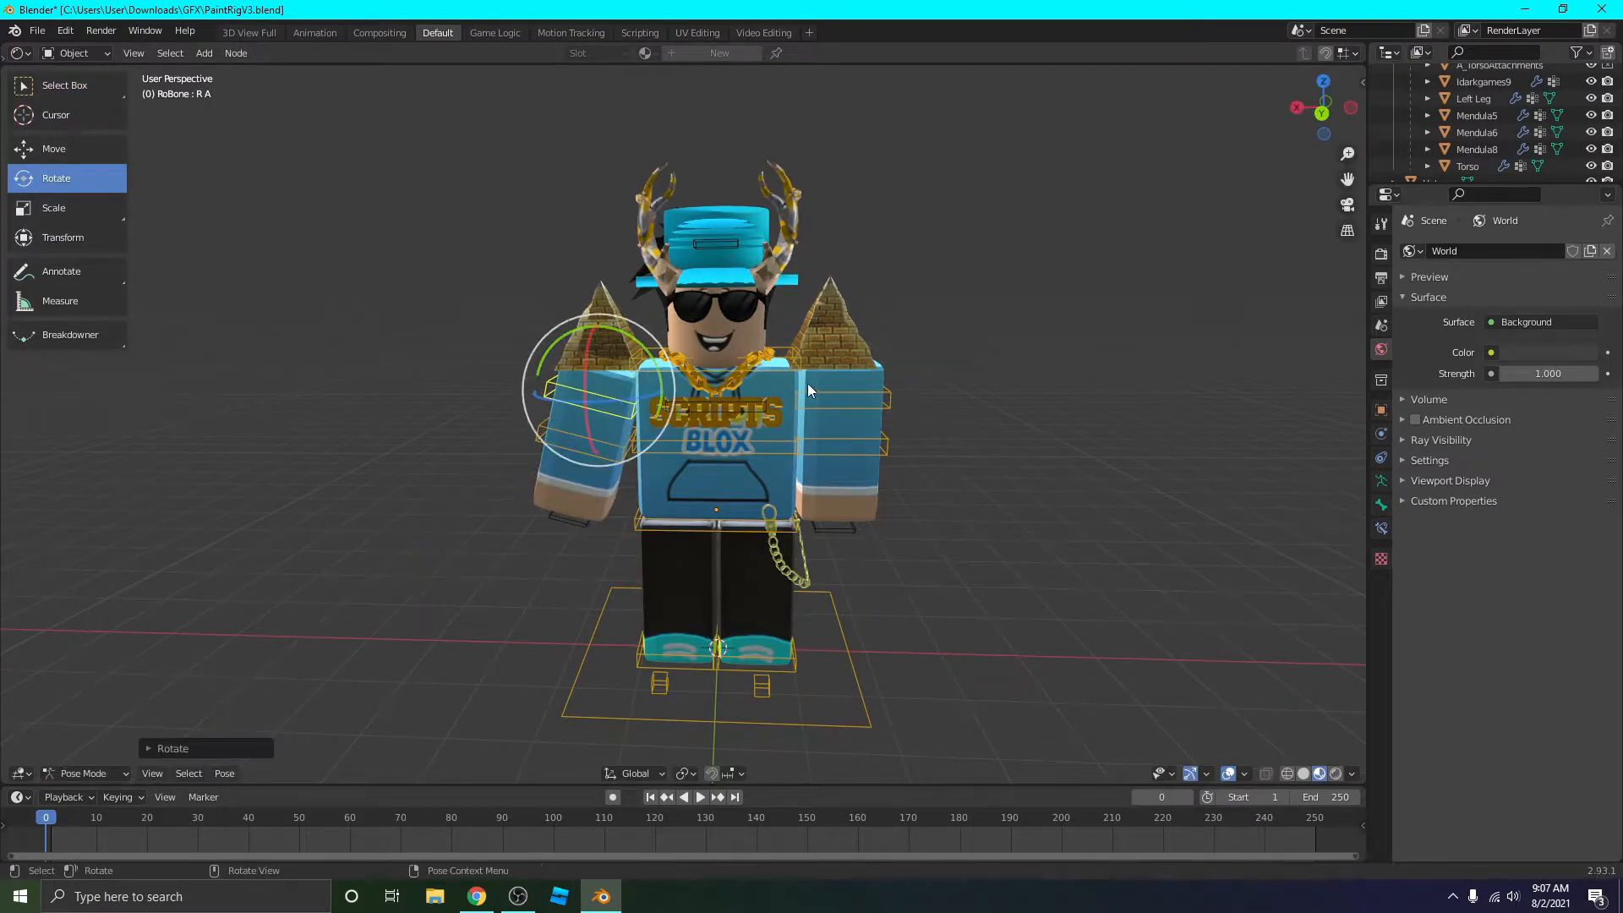
click(855, 394)
drag(872, 395, 880, 345)
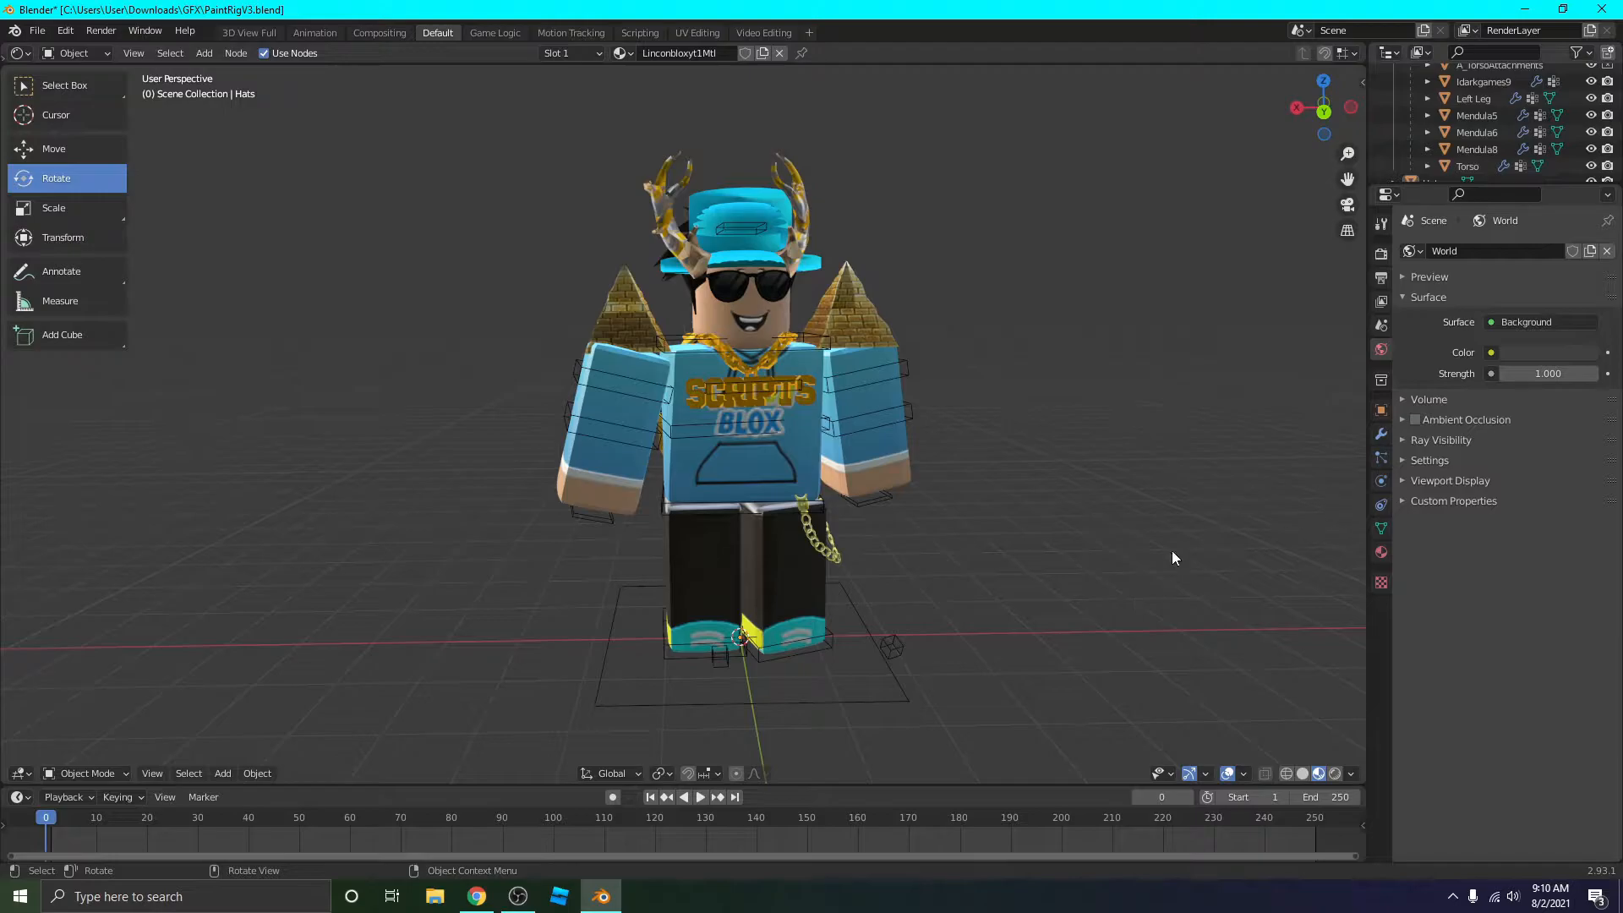
Switch the viewport to rendered shading and add a point light to the scene.
mouse_move(1124, 419)
middle_down()
mouse_move(1109, 515)
mouse_move(1123, 511)
mouse_move(1085, 438)
mouse_move(1118, 403)
mouse_move(1124, 446)
middle_up()
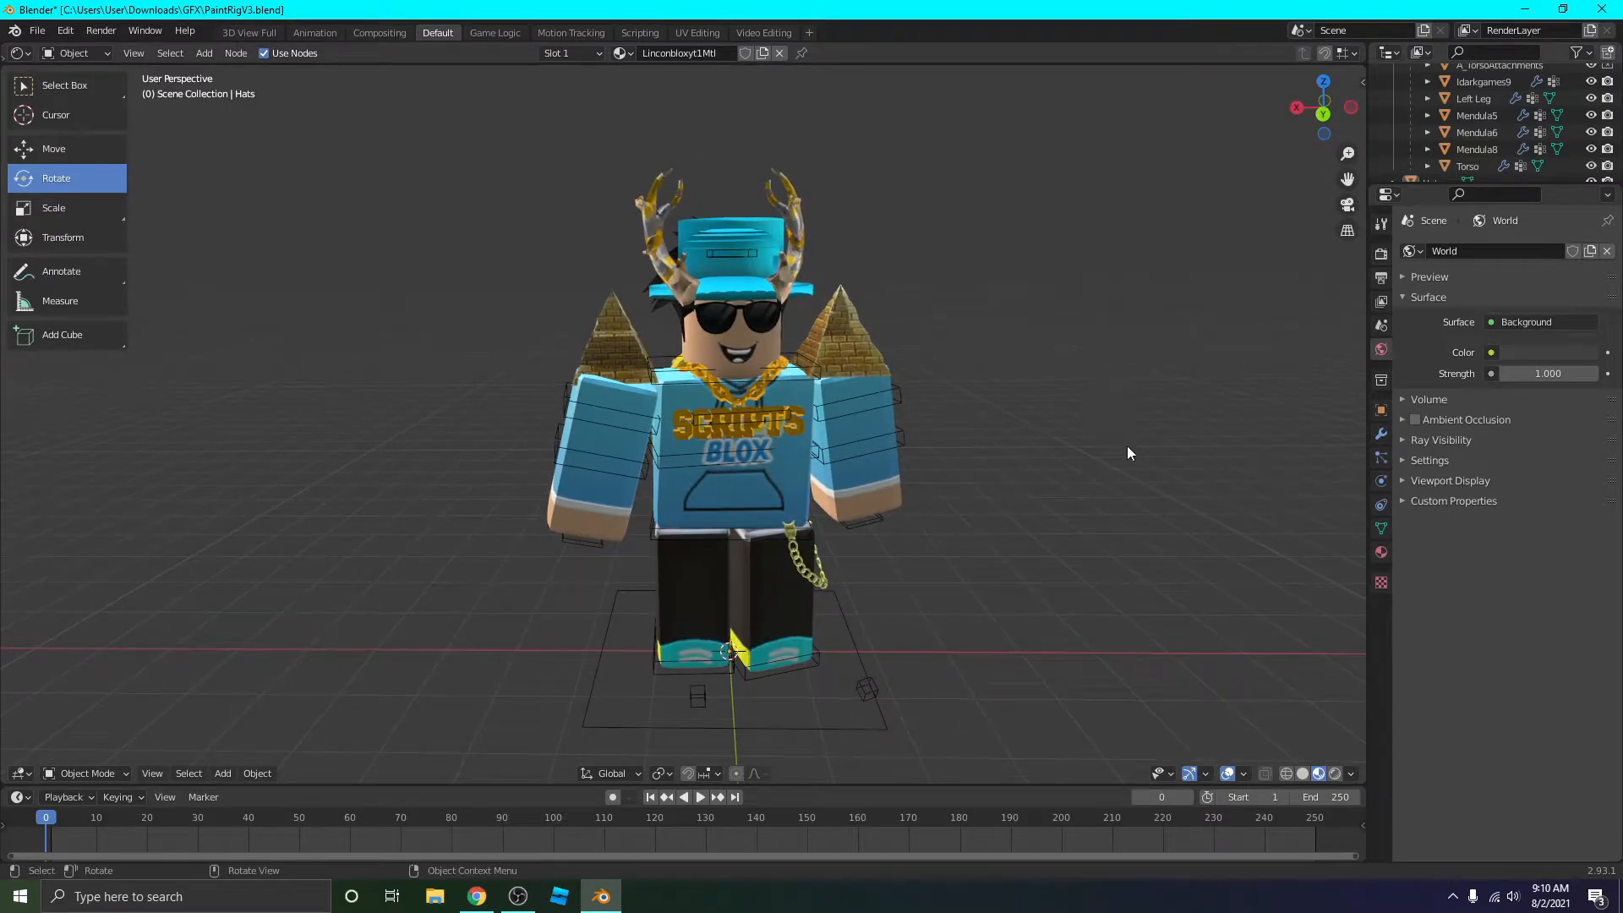
click(1334, 774)
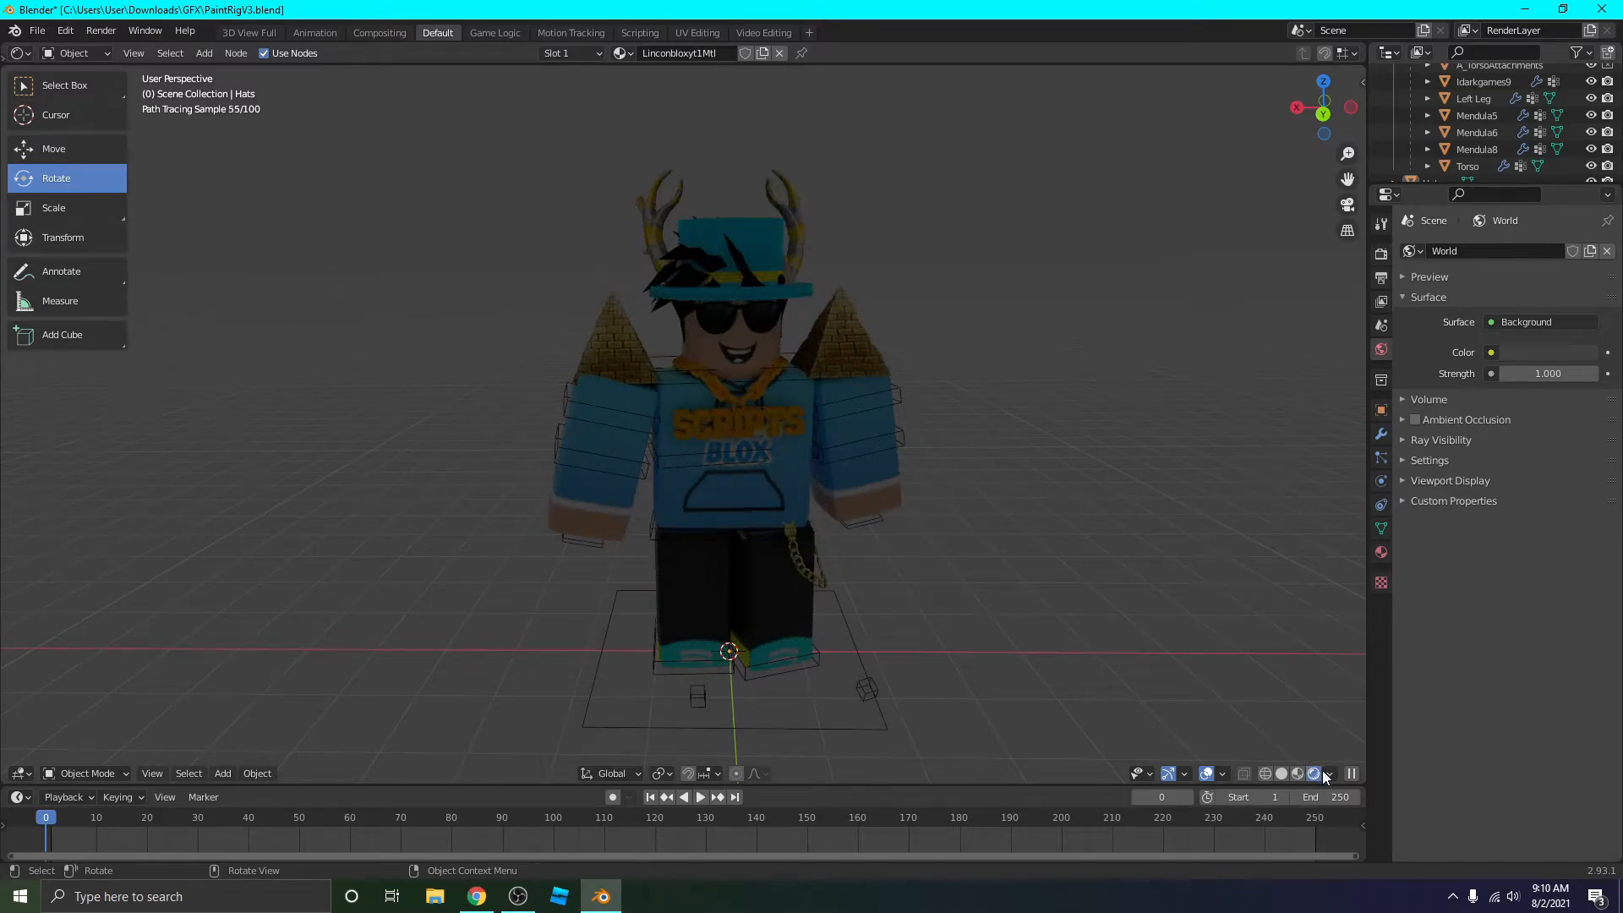
click(225, 773)
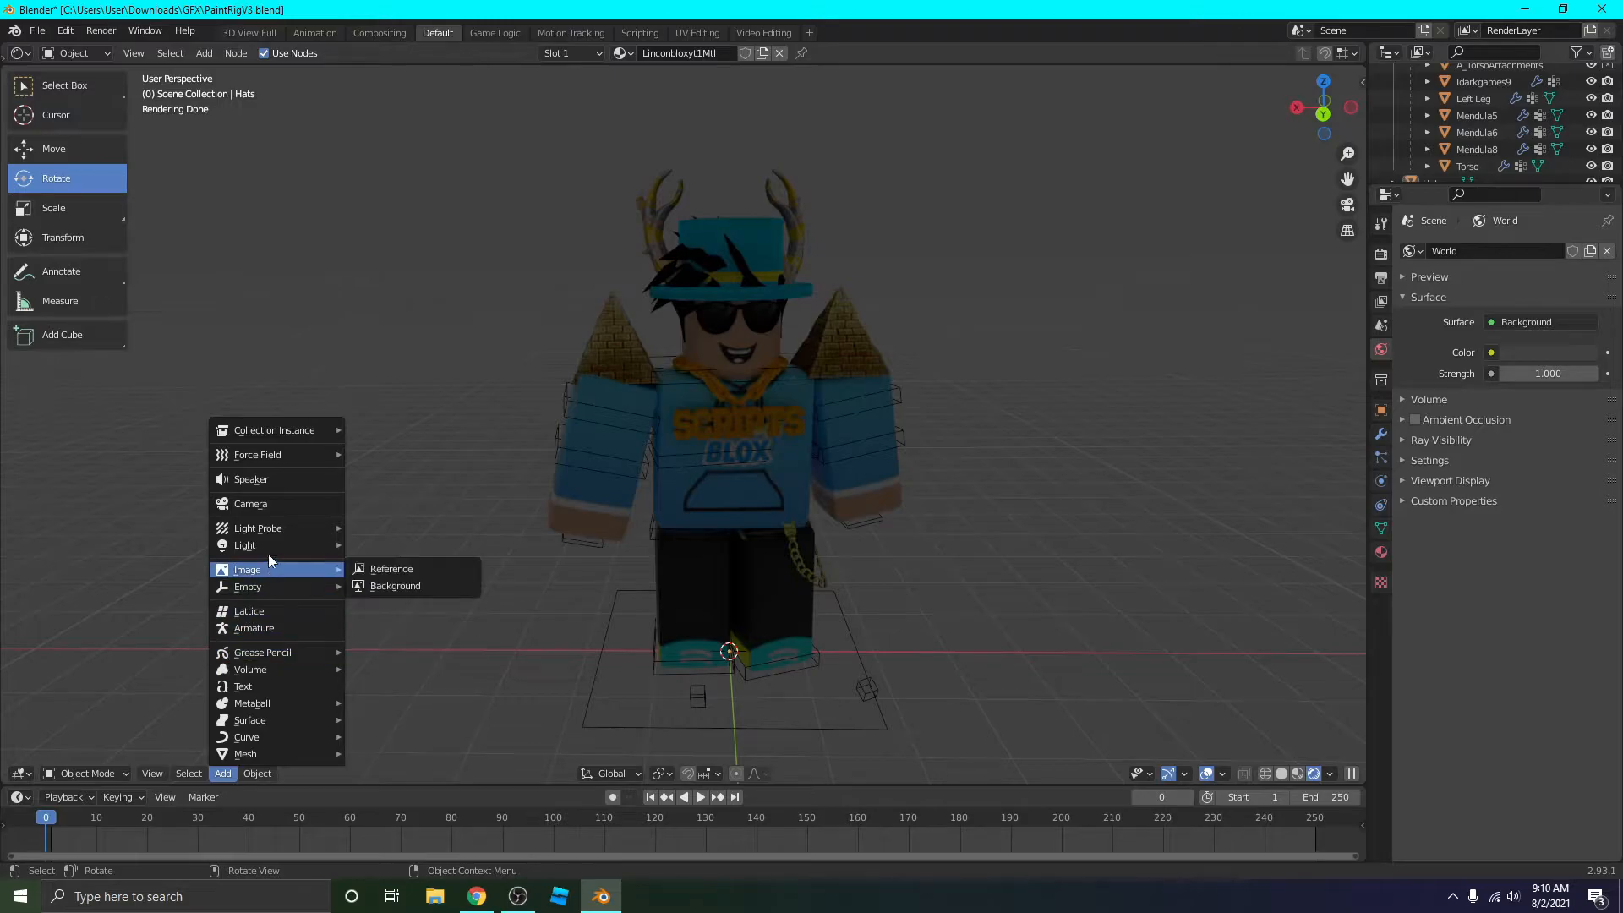
mouse_move(271, 543)
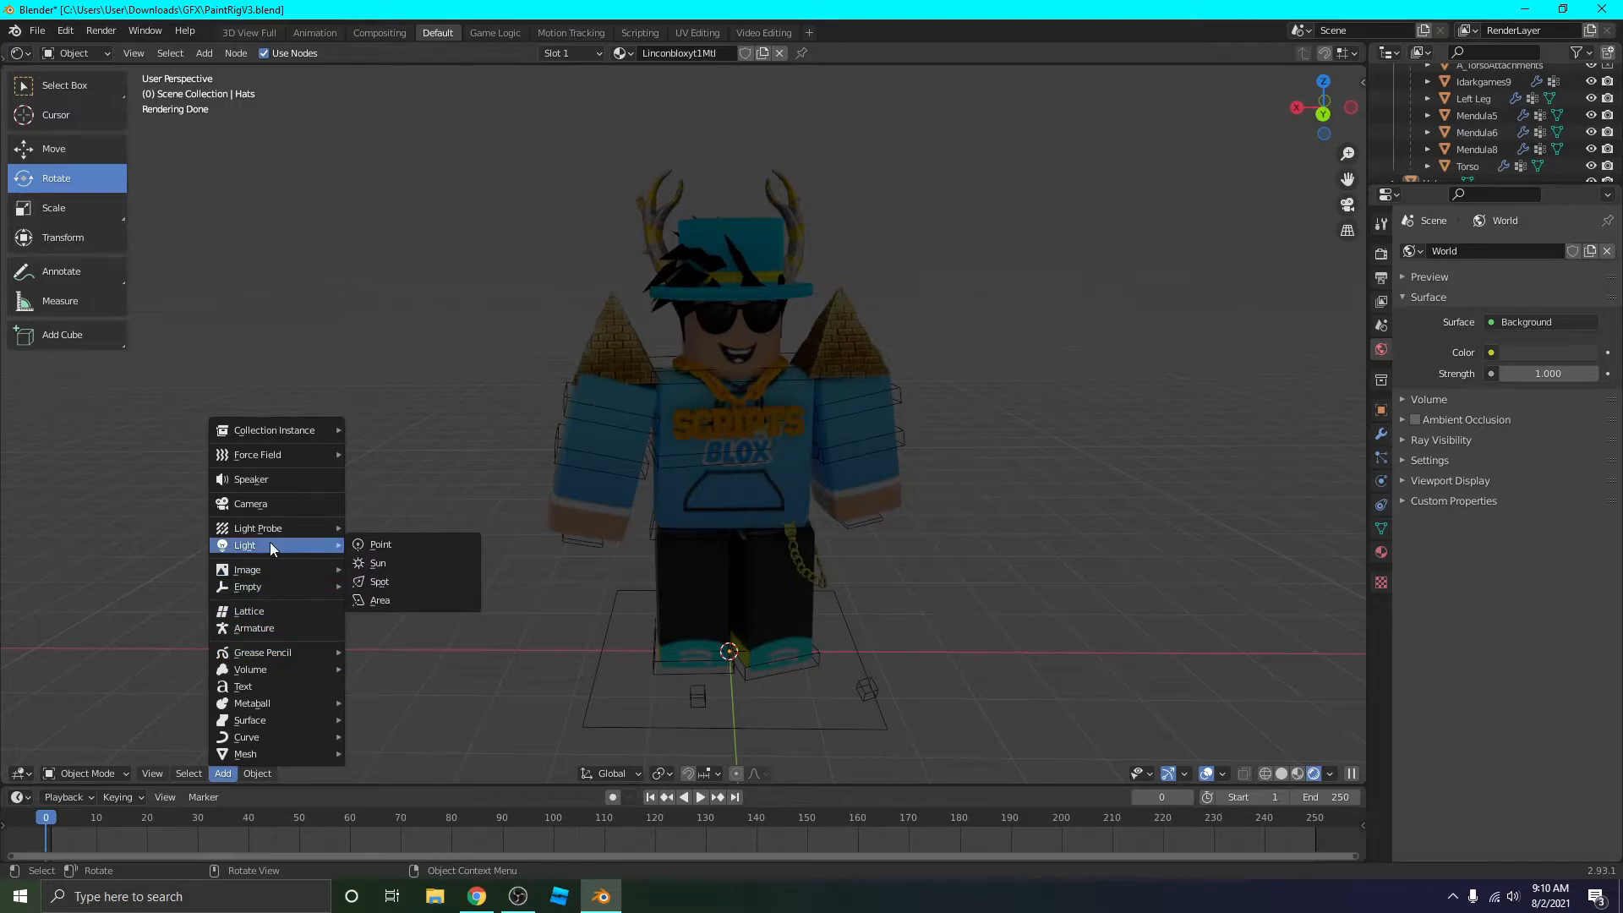
click(416, 543)
Move the point light out in front of the character and raise it well above the floor.
middle_drag(674, 761, 861, 748)
click(80, 151)
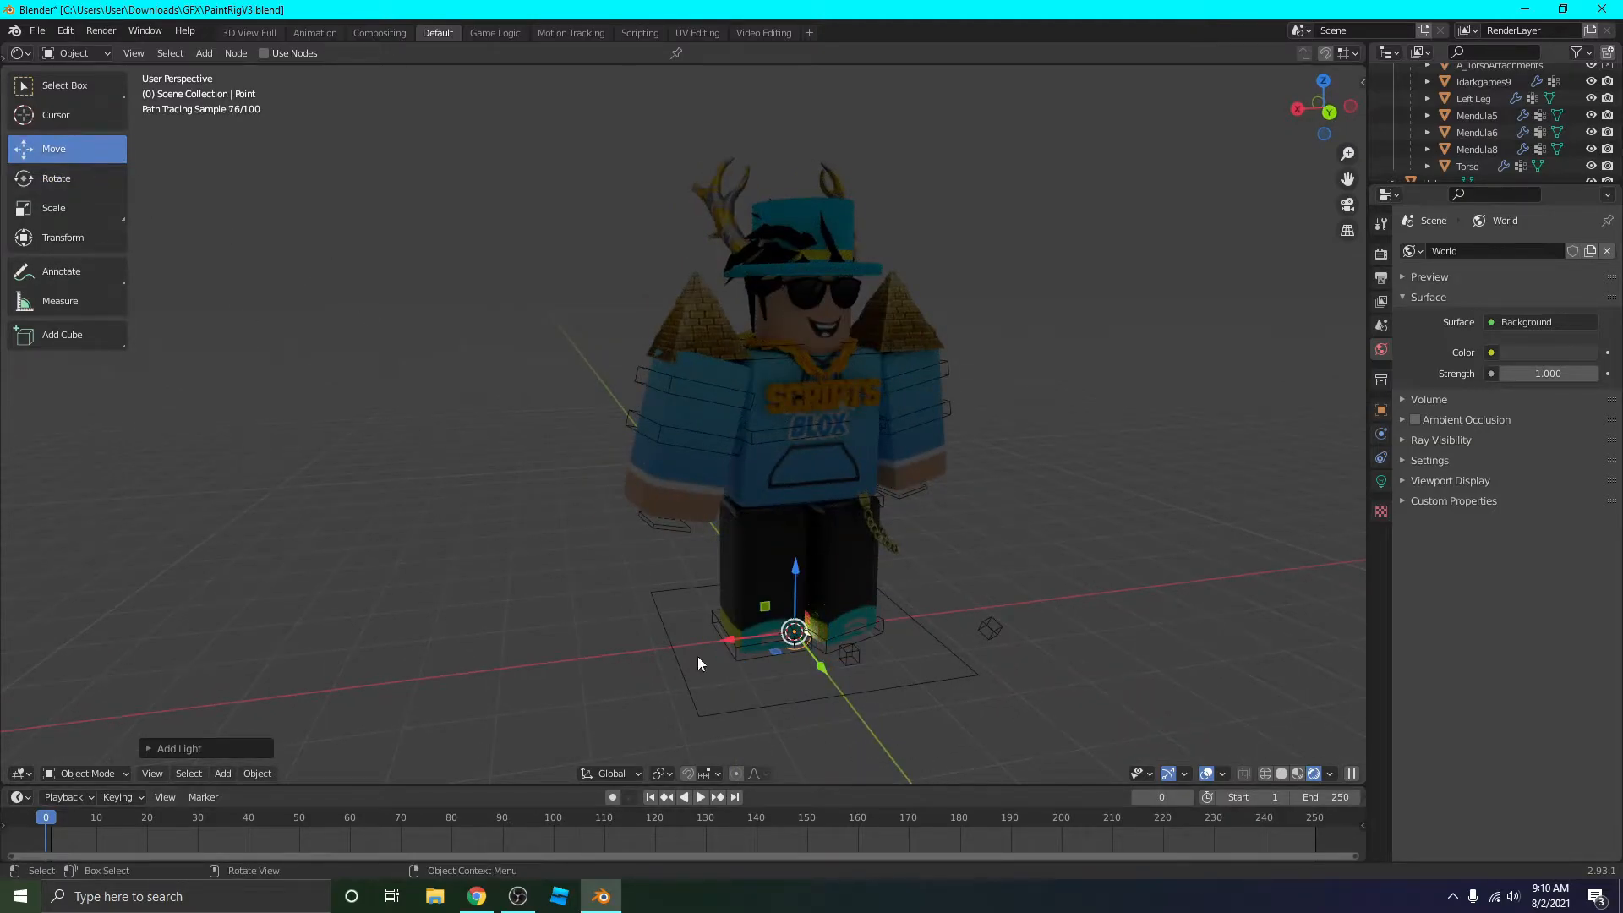
drag(815, 658, 908, 744)
drag(871, 678, 937, 196)
middle_drag(1099, 407, 1060, 435)
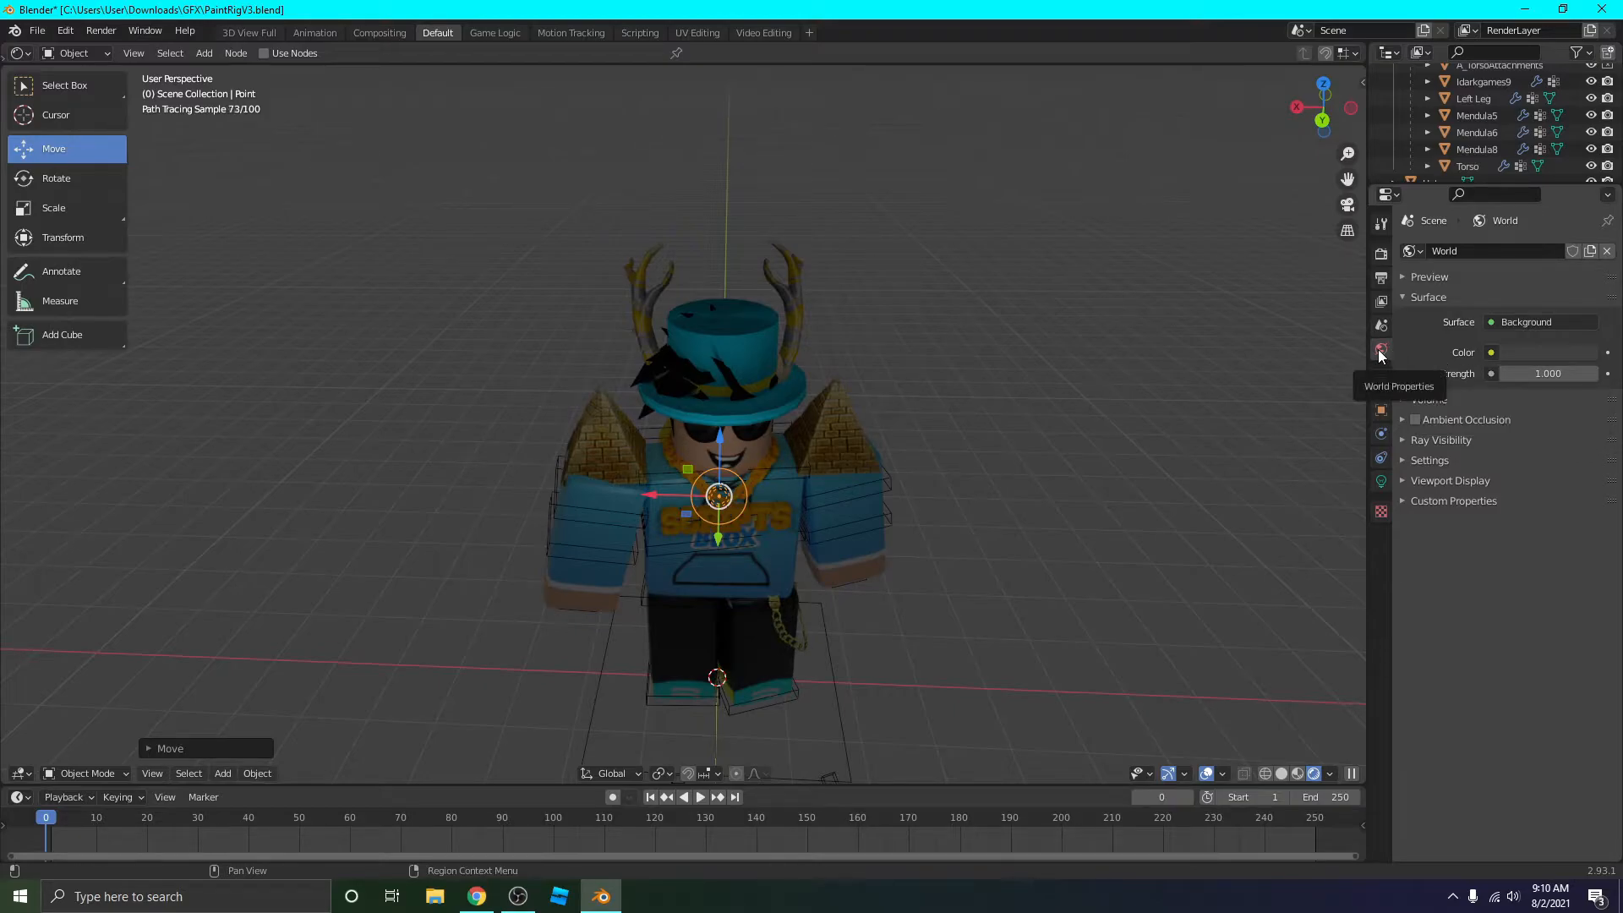
Set the world background's surface strength to 30.
click(1547, 373)
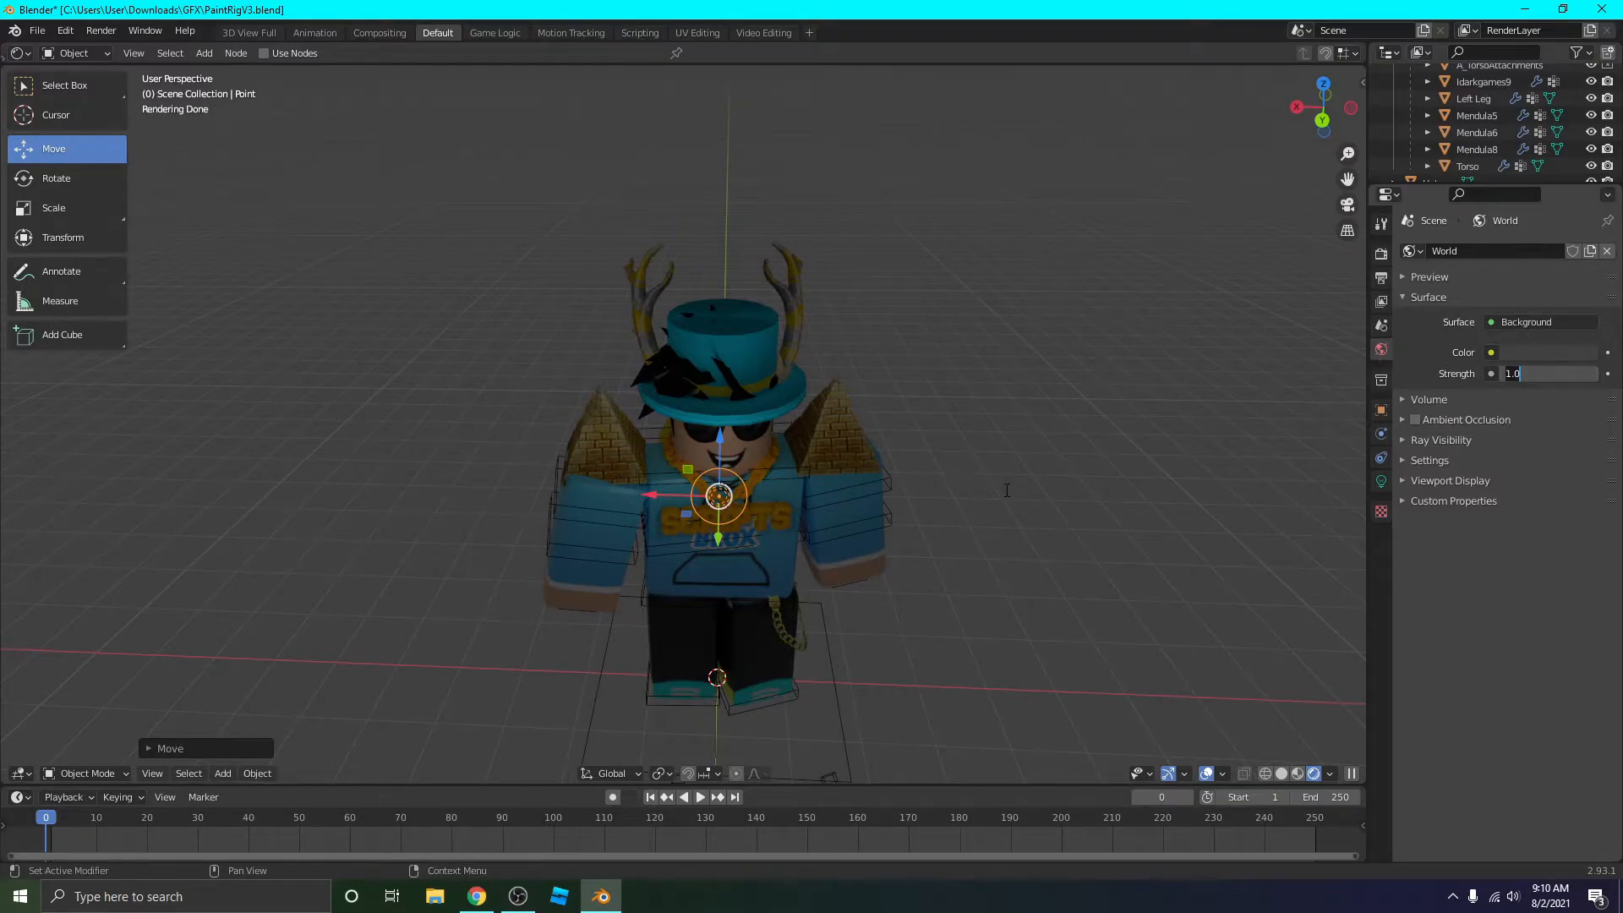
text(30)
key(Return)
Shift the point light sideways so that it sits beside the character's head, above the shoulder on the chain side.
mouse_move(1004, 437)
middle_down()
mouse_move(1015, 405)
mouse_move(1051, 460)
middle_up()
drag(968, 331, 1133, 372)
middle_drag(1135, 372, 1094, 377)
drag(710, 423, 793, 416)
mouse_move(1316, 530)
middle_down()
mouse_move(1325, 519)
mouse_move(1231, 496)
middle_up()
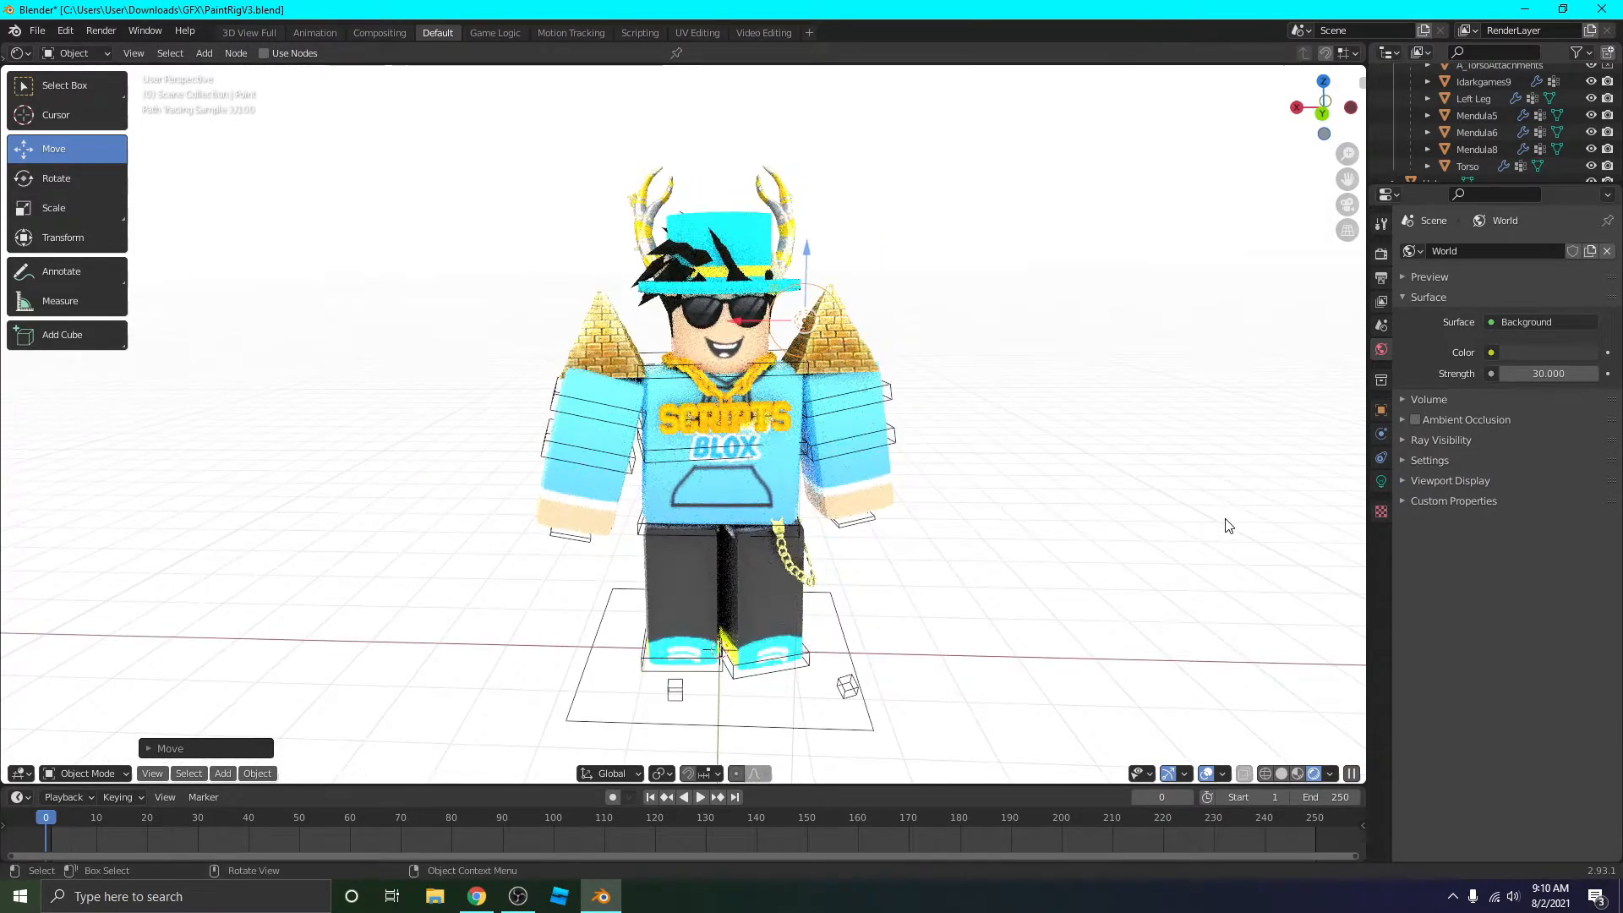
Make the render background transparent in the Film settings.
click(1381, 256)
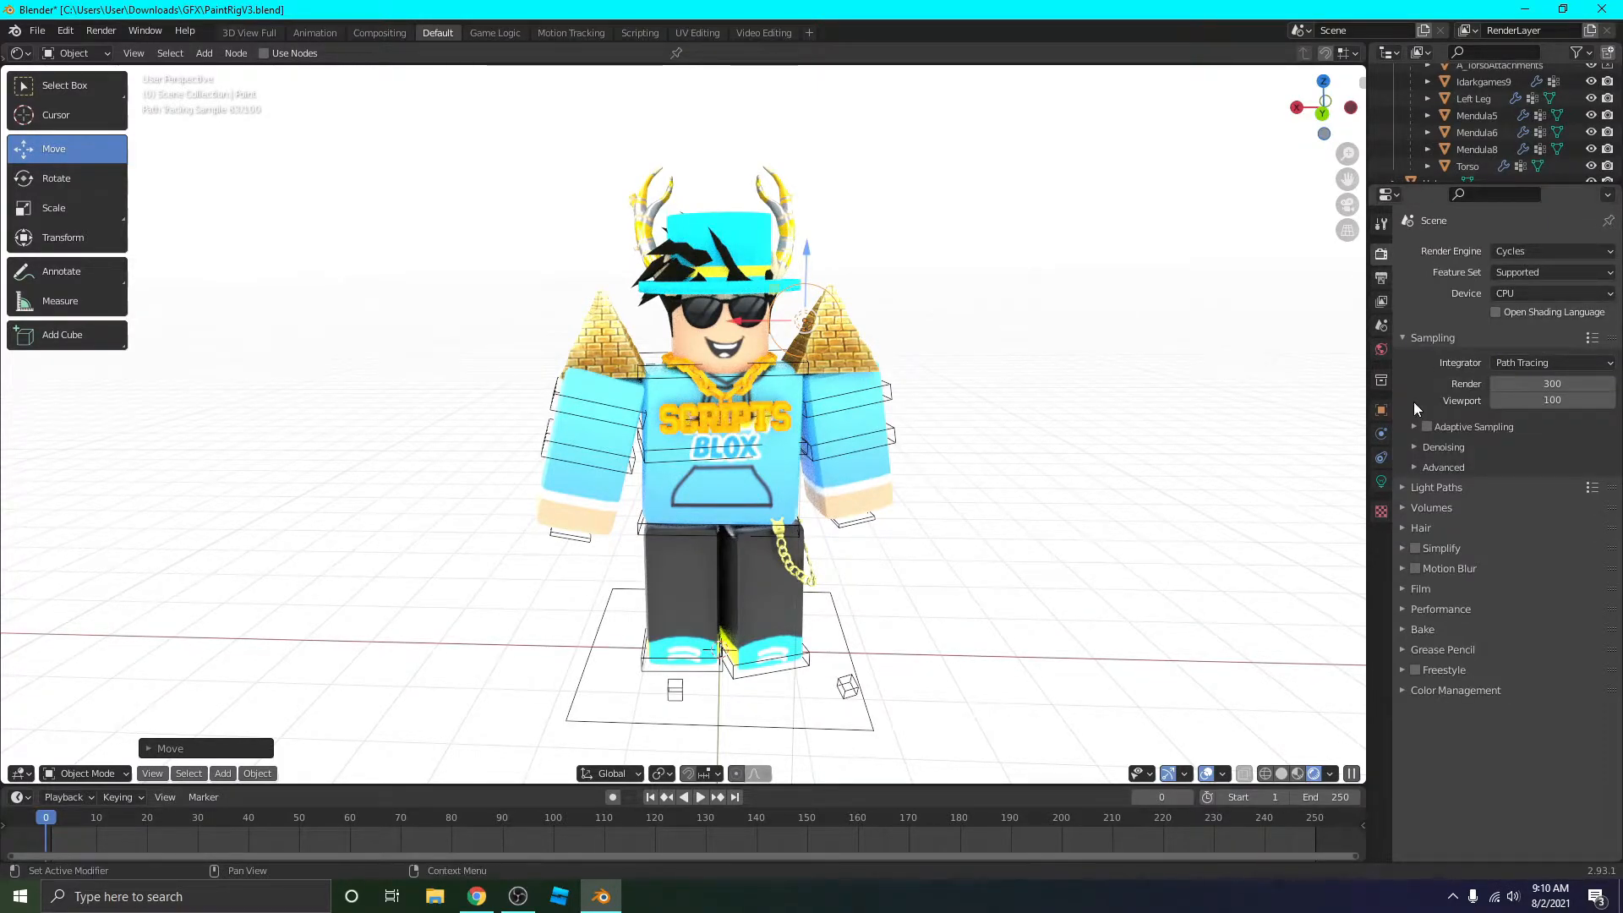
click(1413, 588)
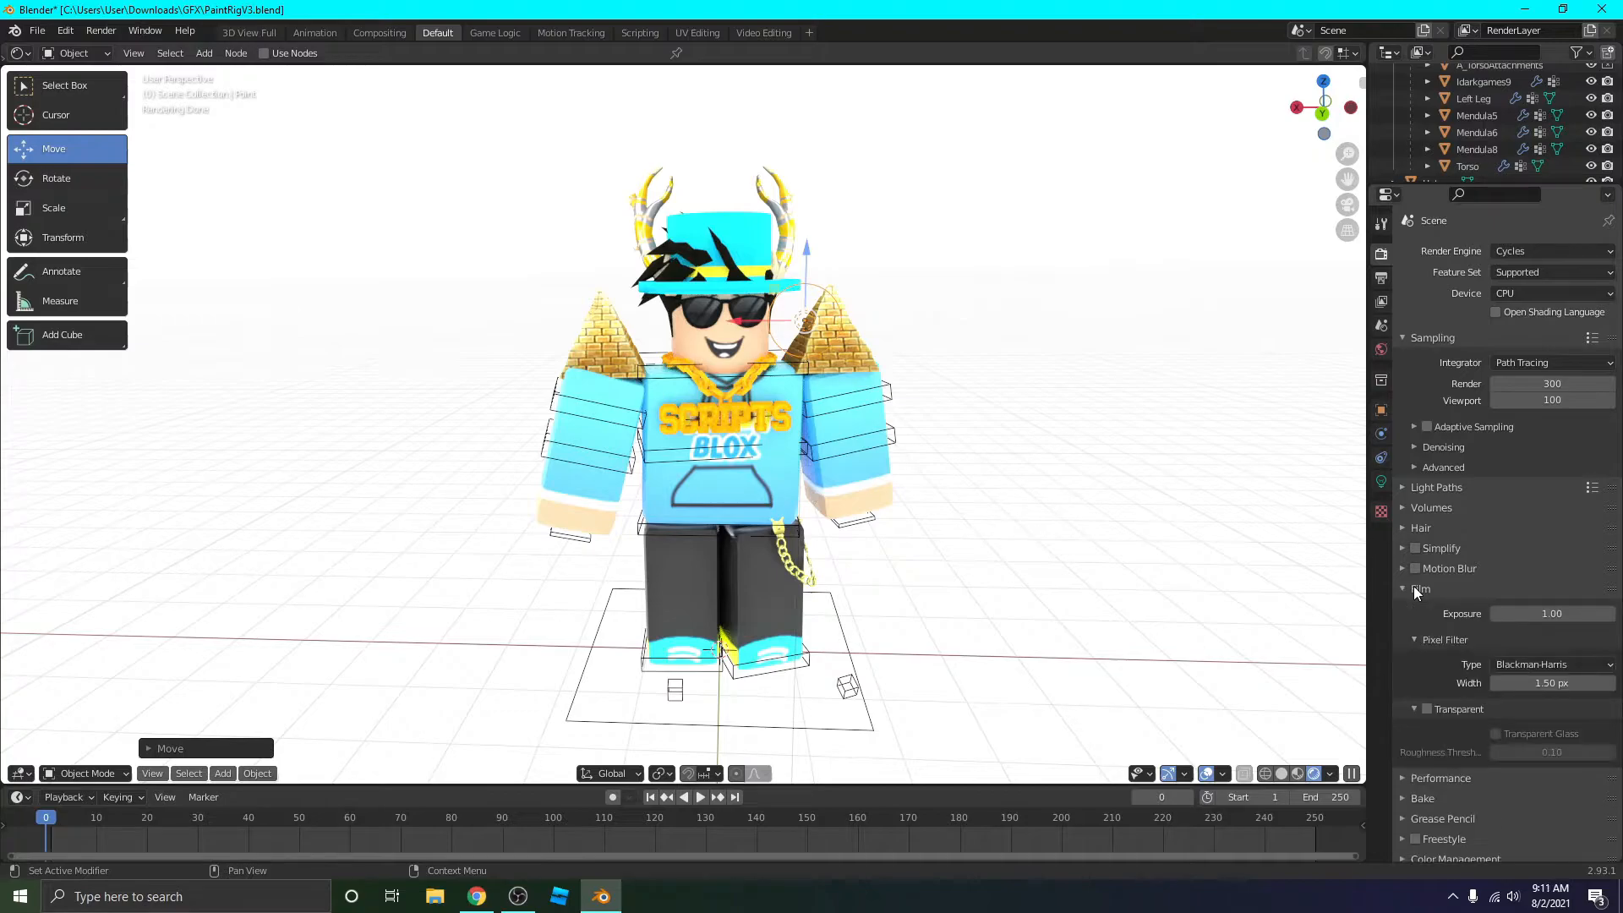
click(1426, 702)
middle_drag(1151, 554, 1105, 541)
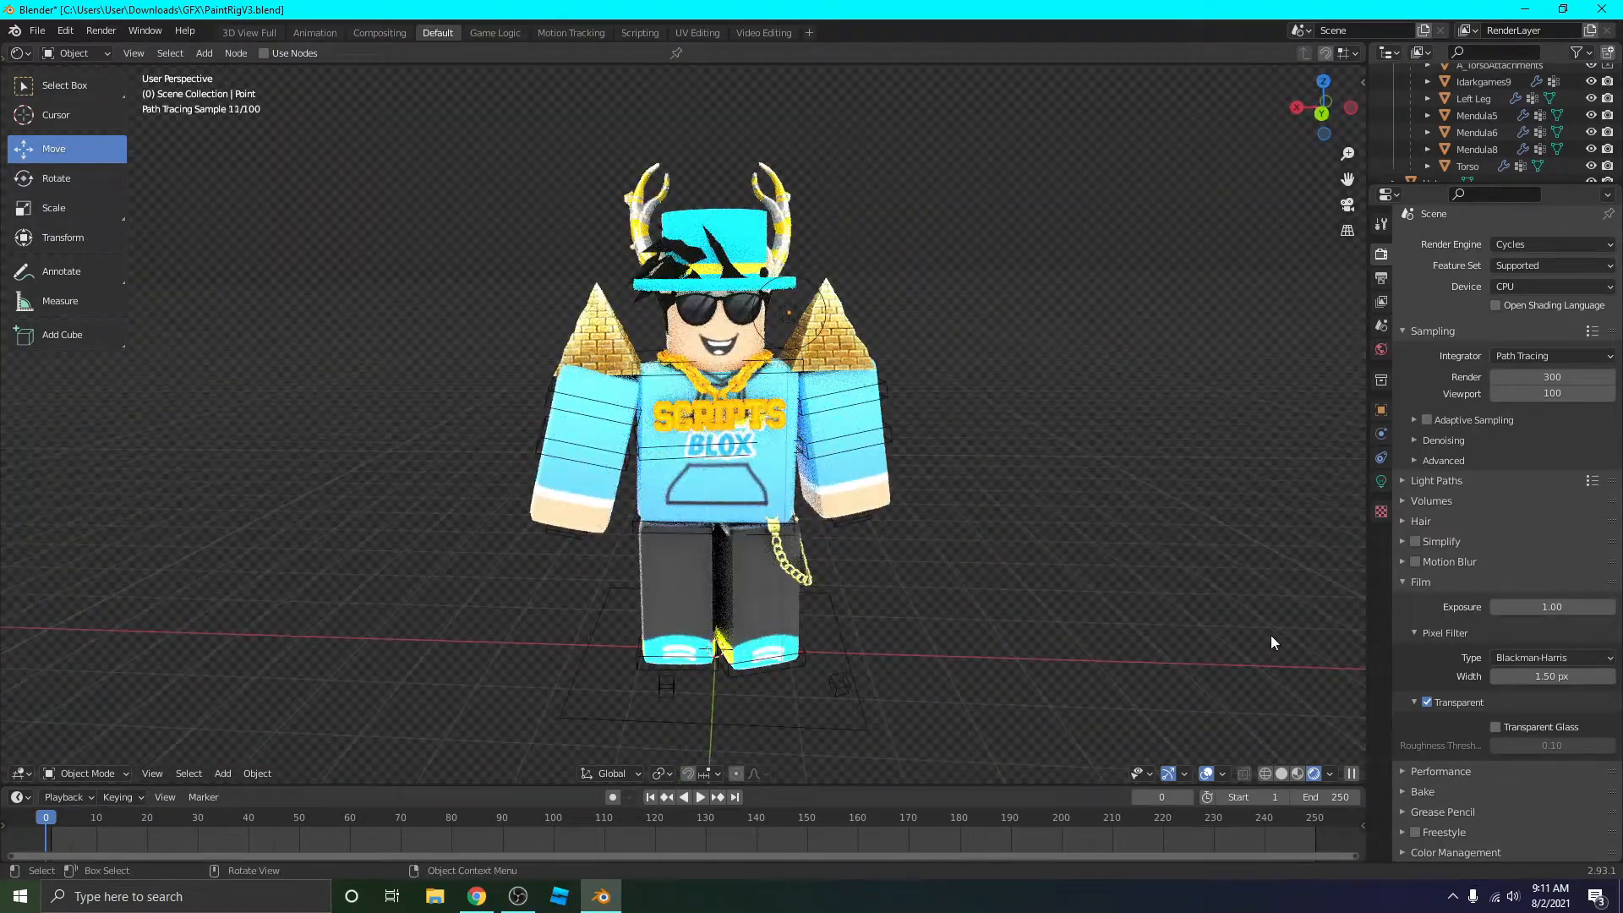
Add a camera and move it out in front of the character's feet.
click(220, 774)
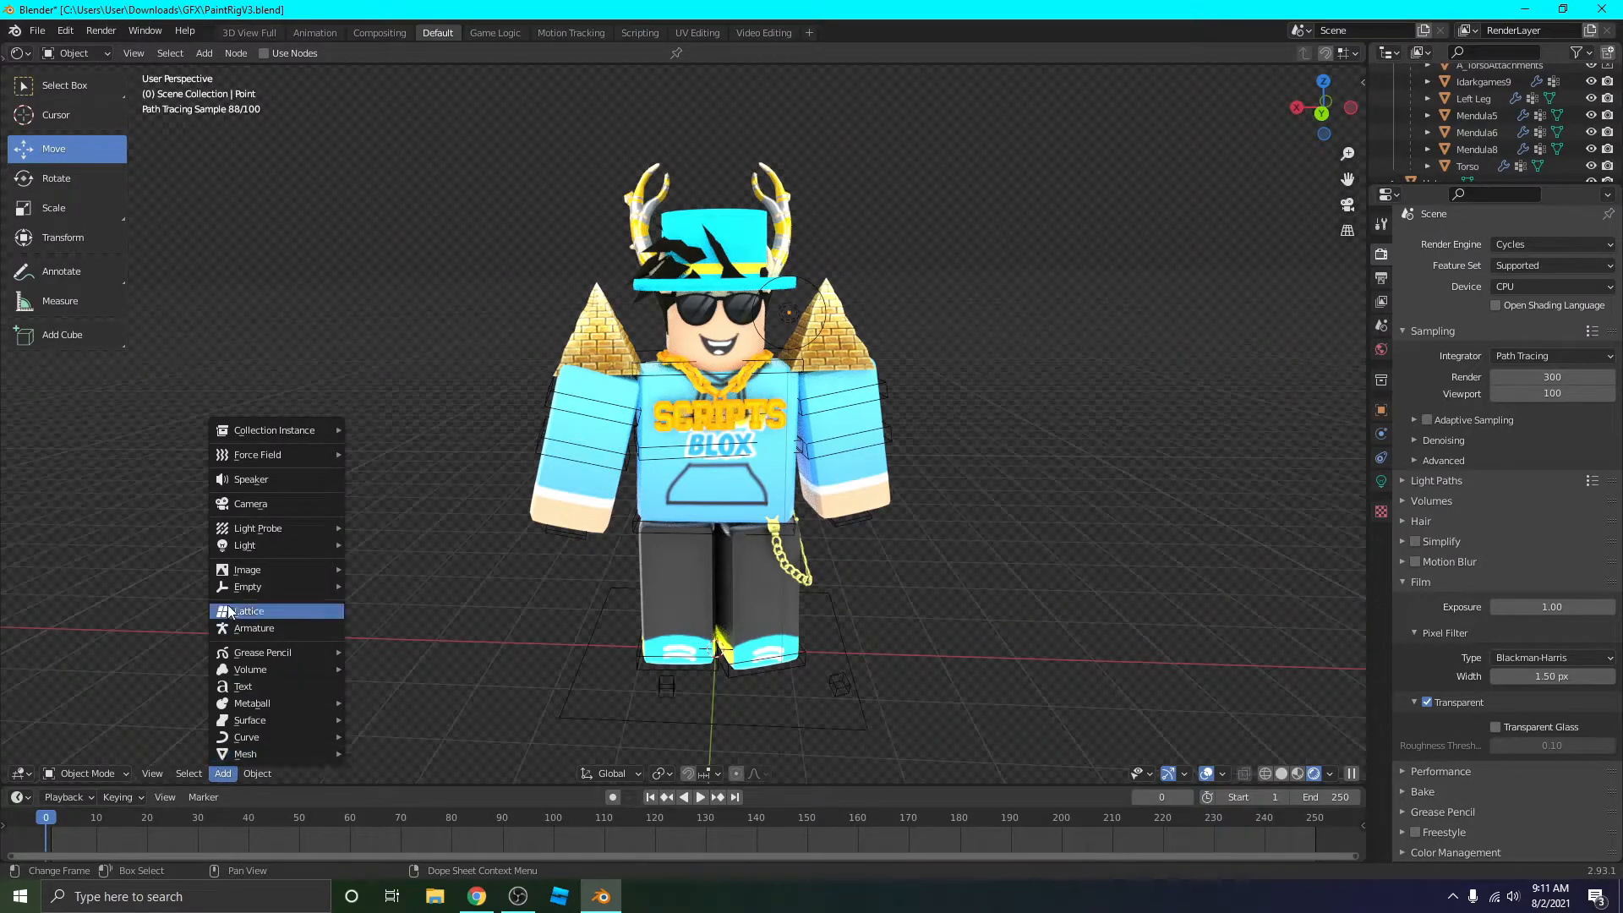
click(250, 504)
middle_drag(403, 588, 541, 634)
drag(820, 665, 886, 605)
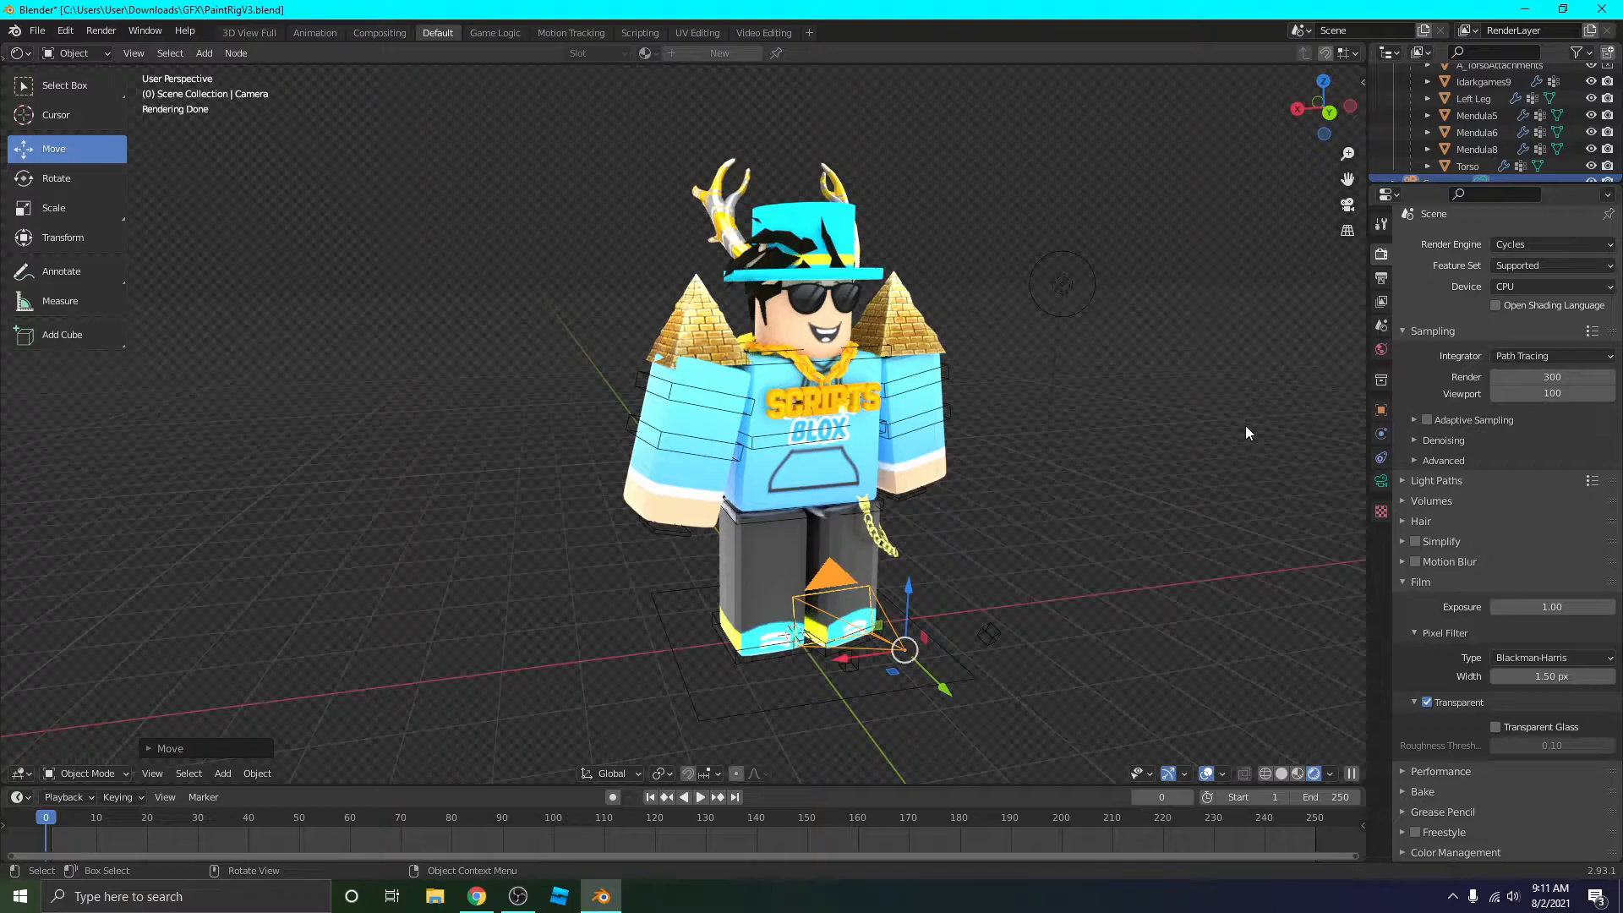
middle_drag(1251, 417, 1222, 418)
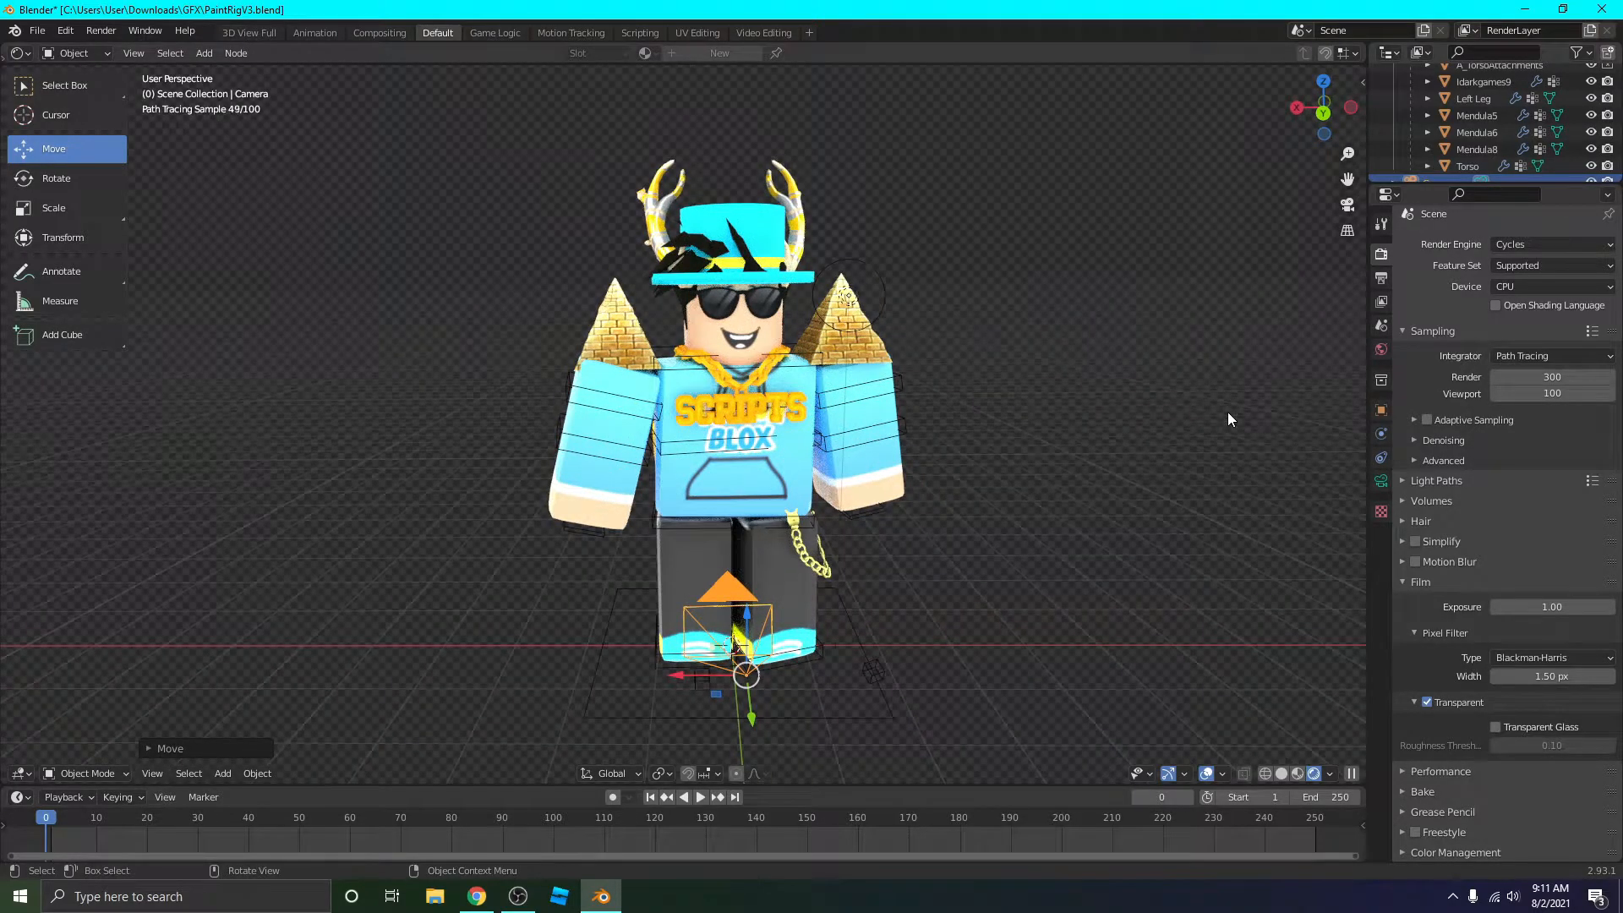
Look through the camera and fly it back with walk navigation until the whole character is in view, centred in the frame.
key(KP_0)
key(KP_0)
click(1347, 206)
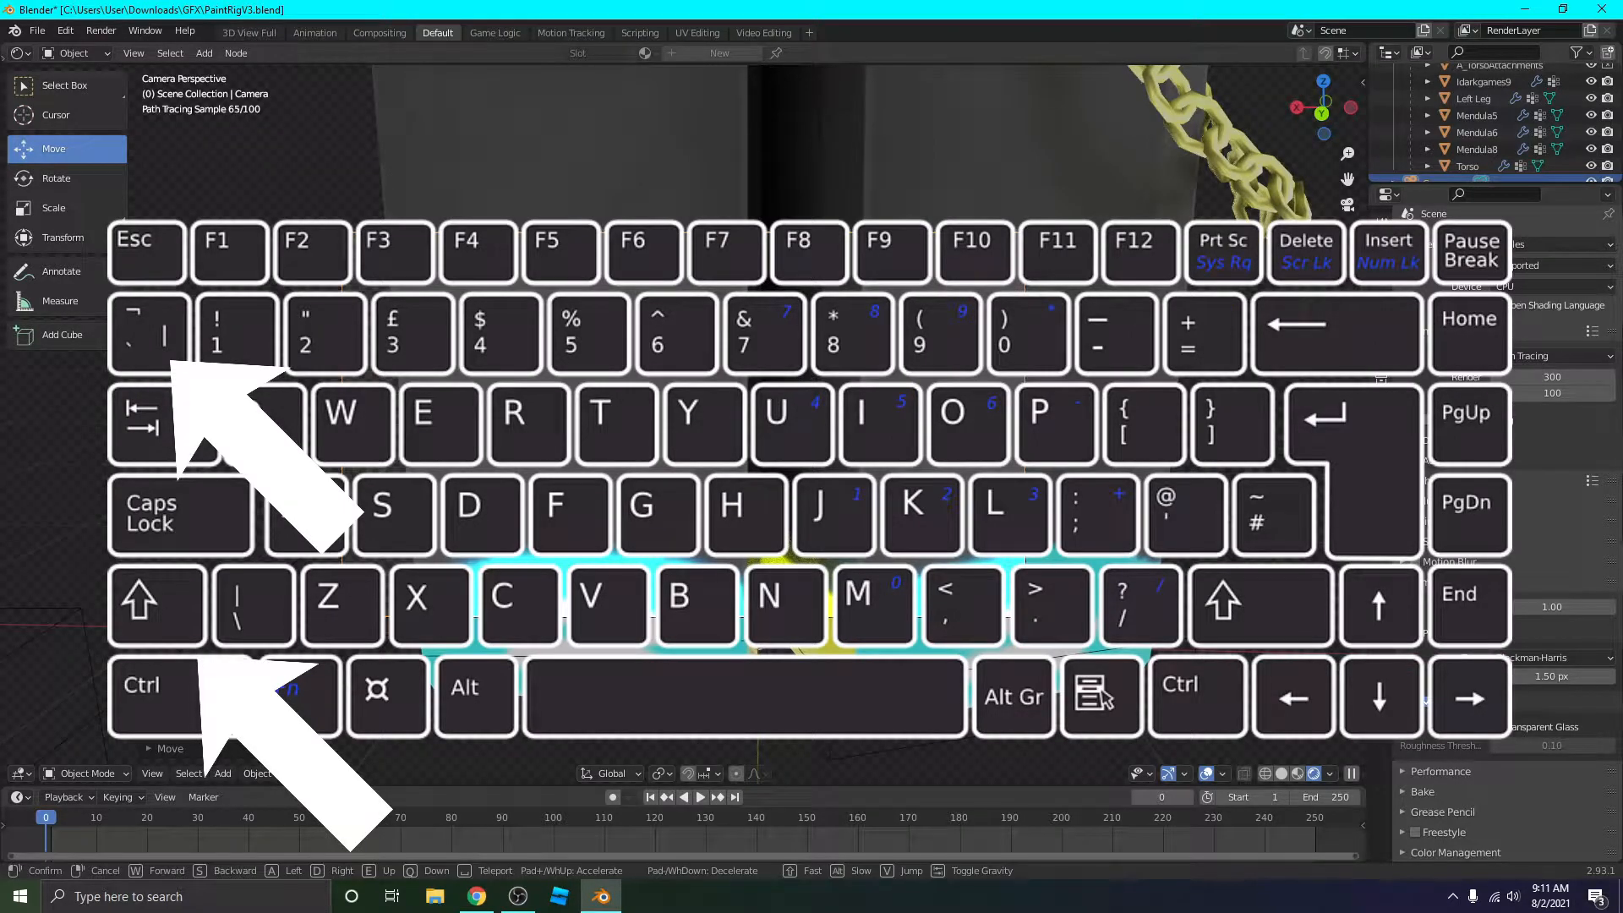
key(shift+grave)
key(s)
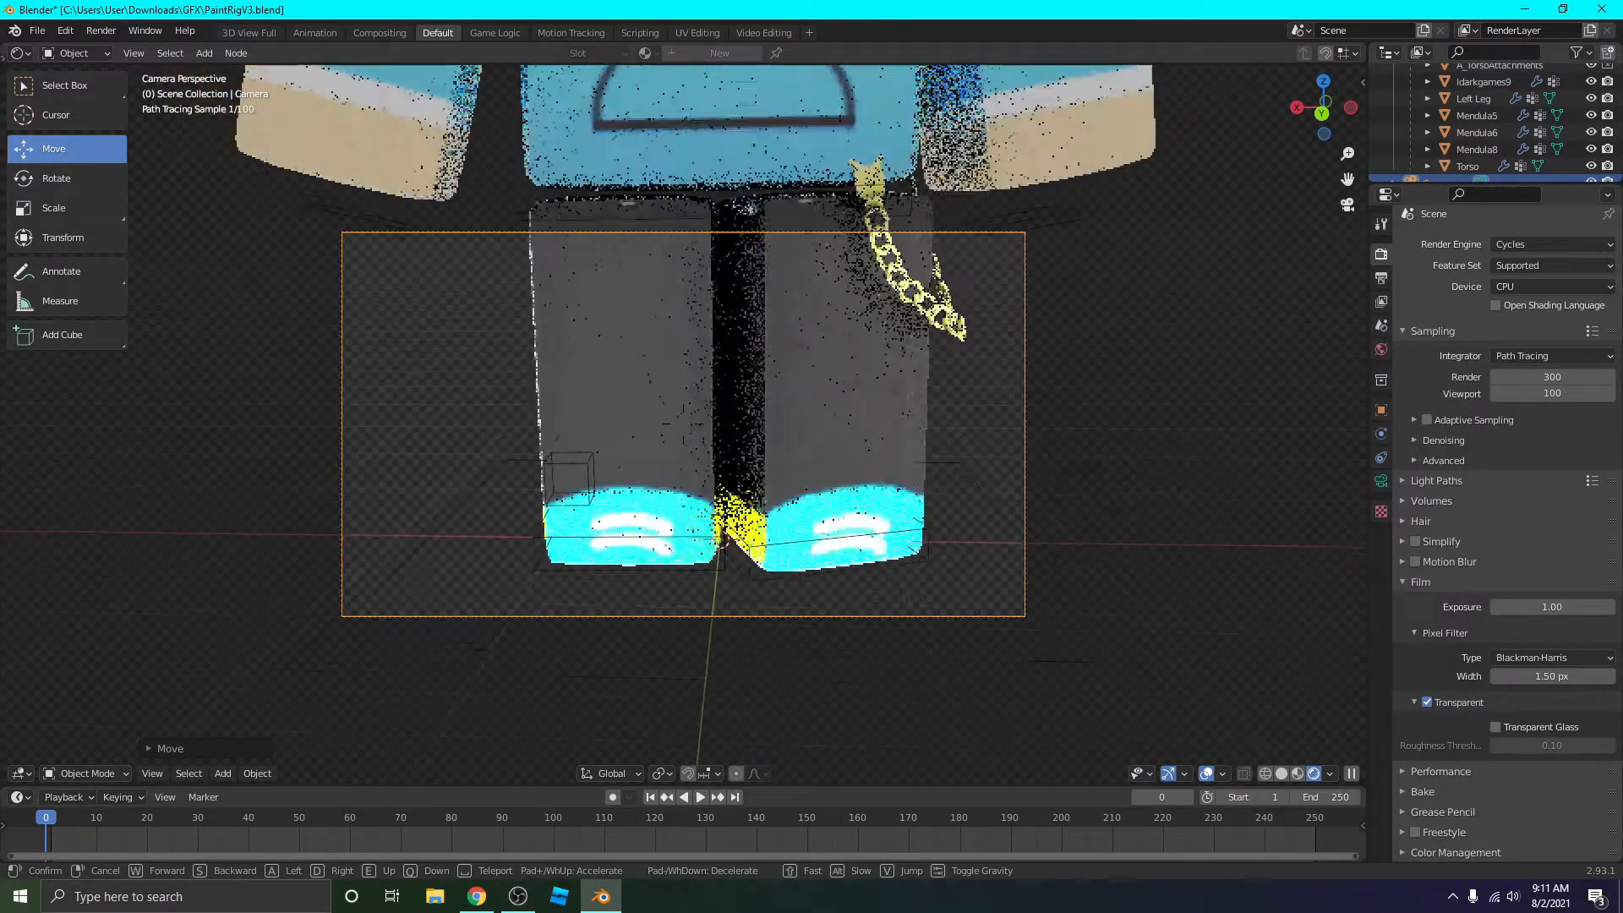
key(w)
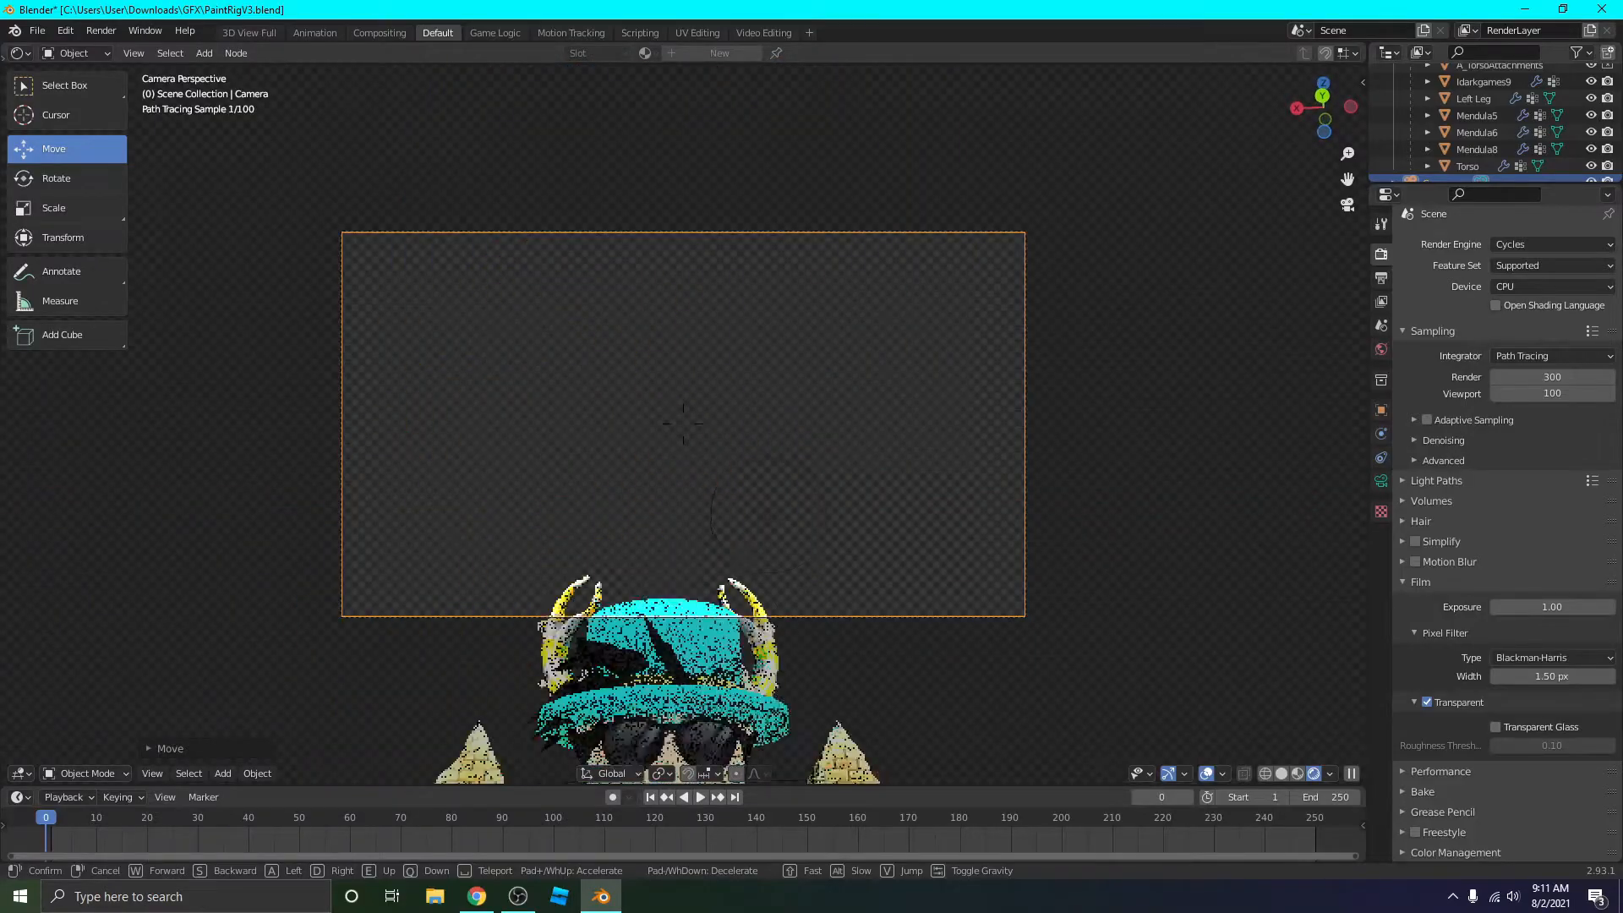
key(s)
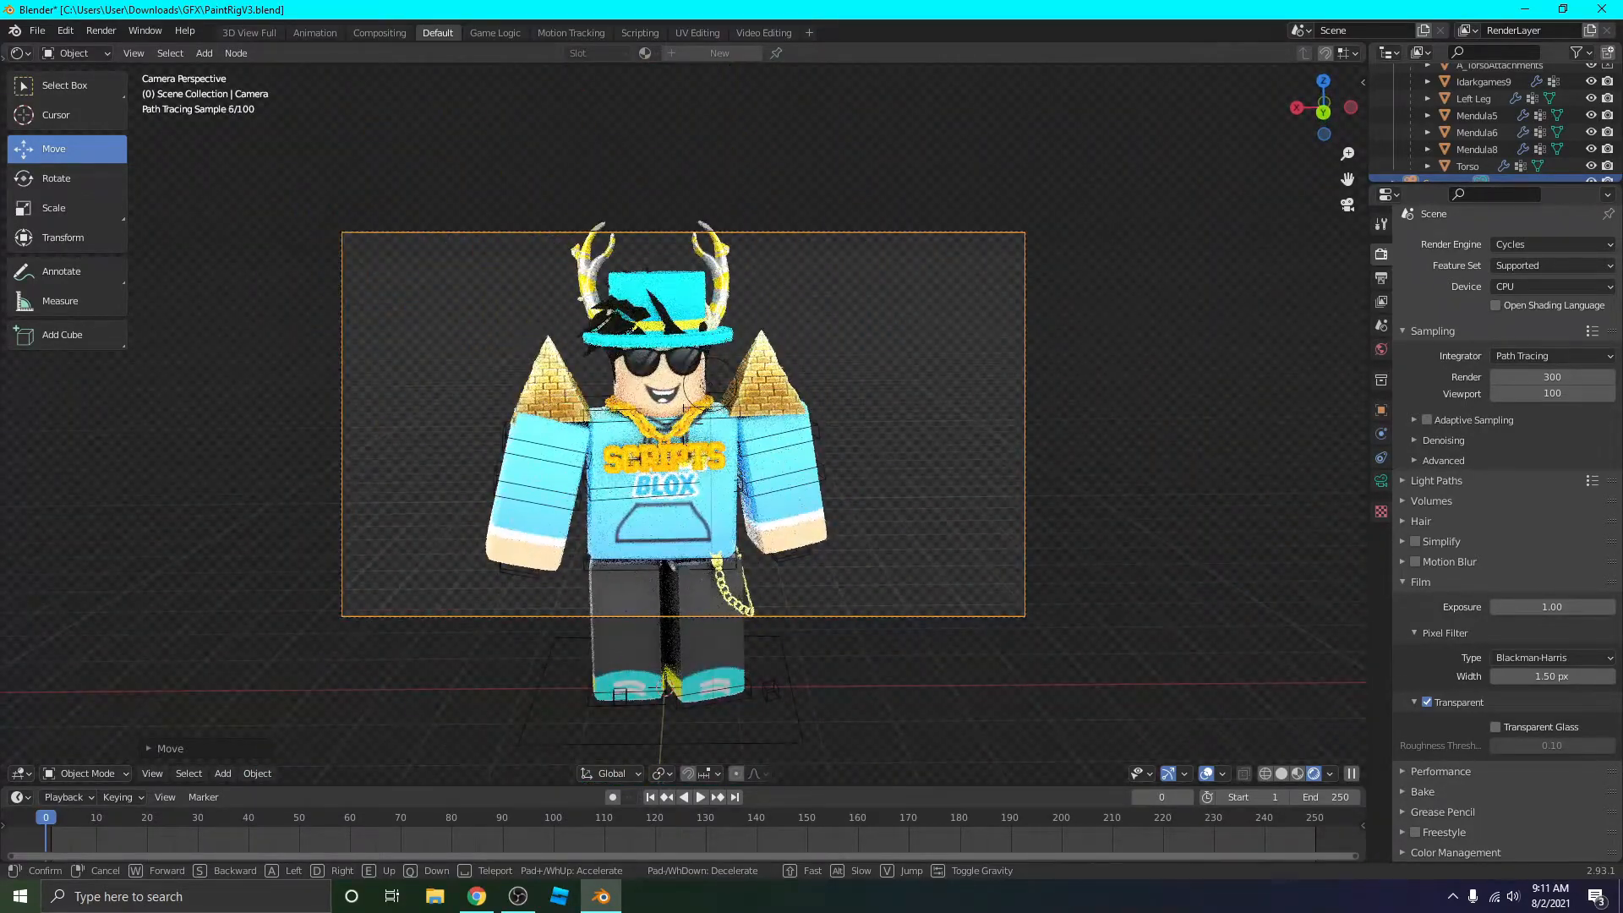
click(844, 432)
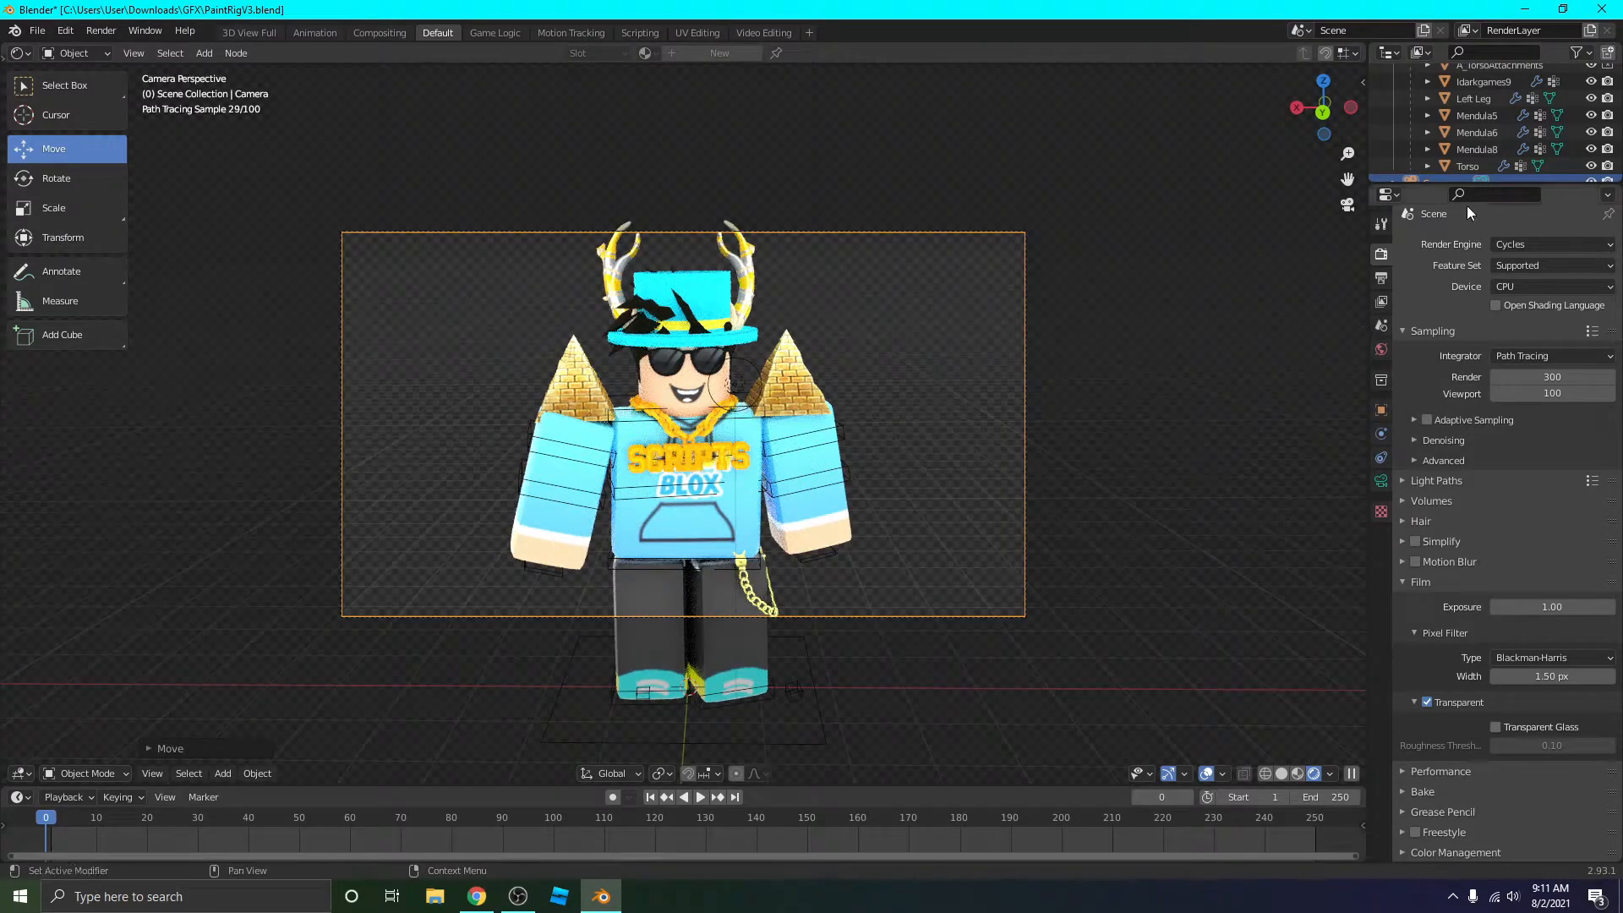
Set the output's horizontal resolution to 1080 px for a square frame.
click(1381, 281)
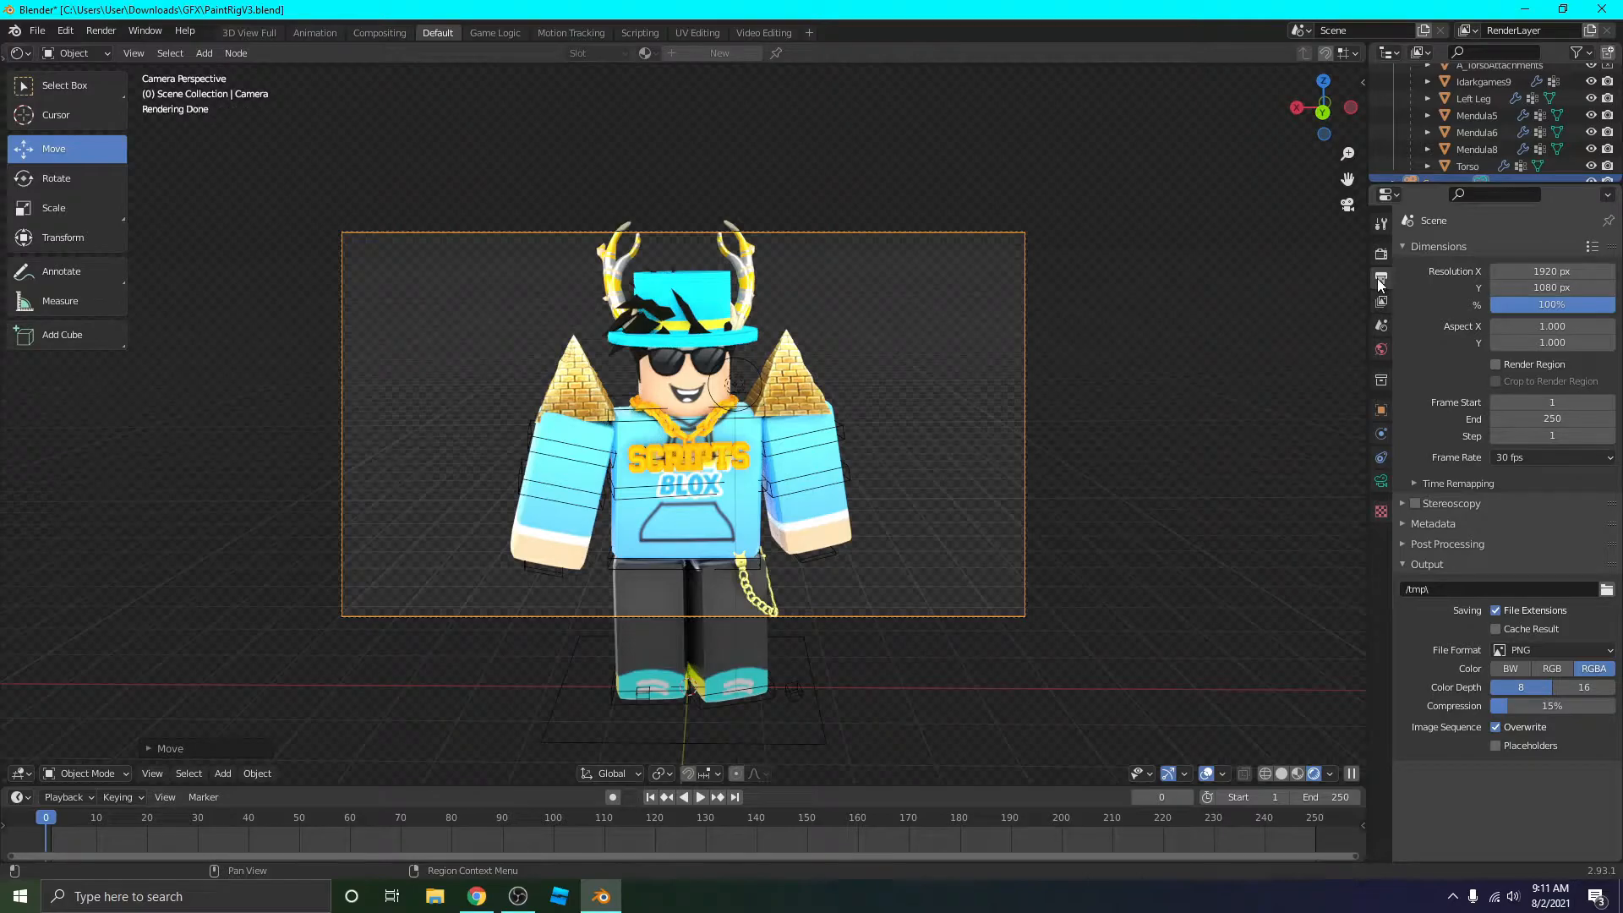
click(1568, 272)
text(10)
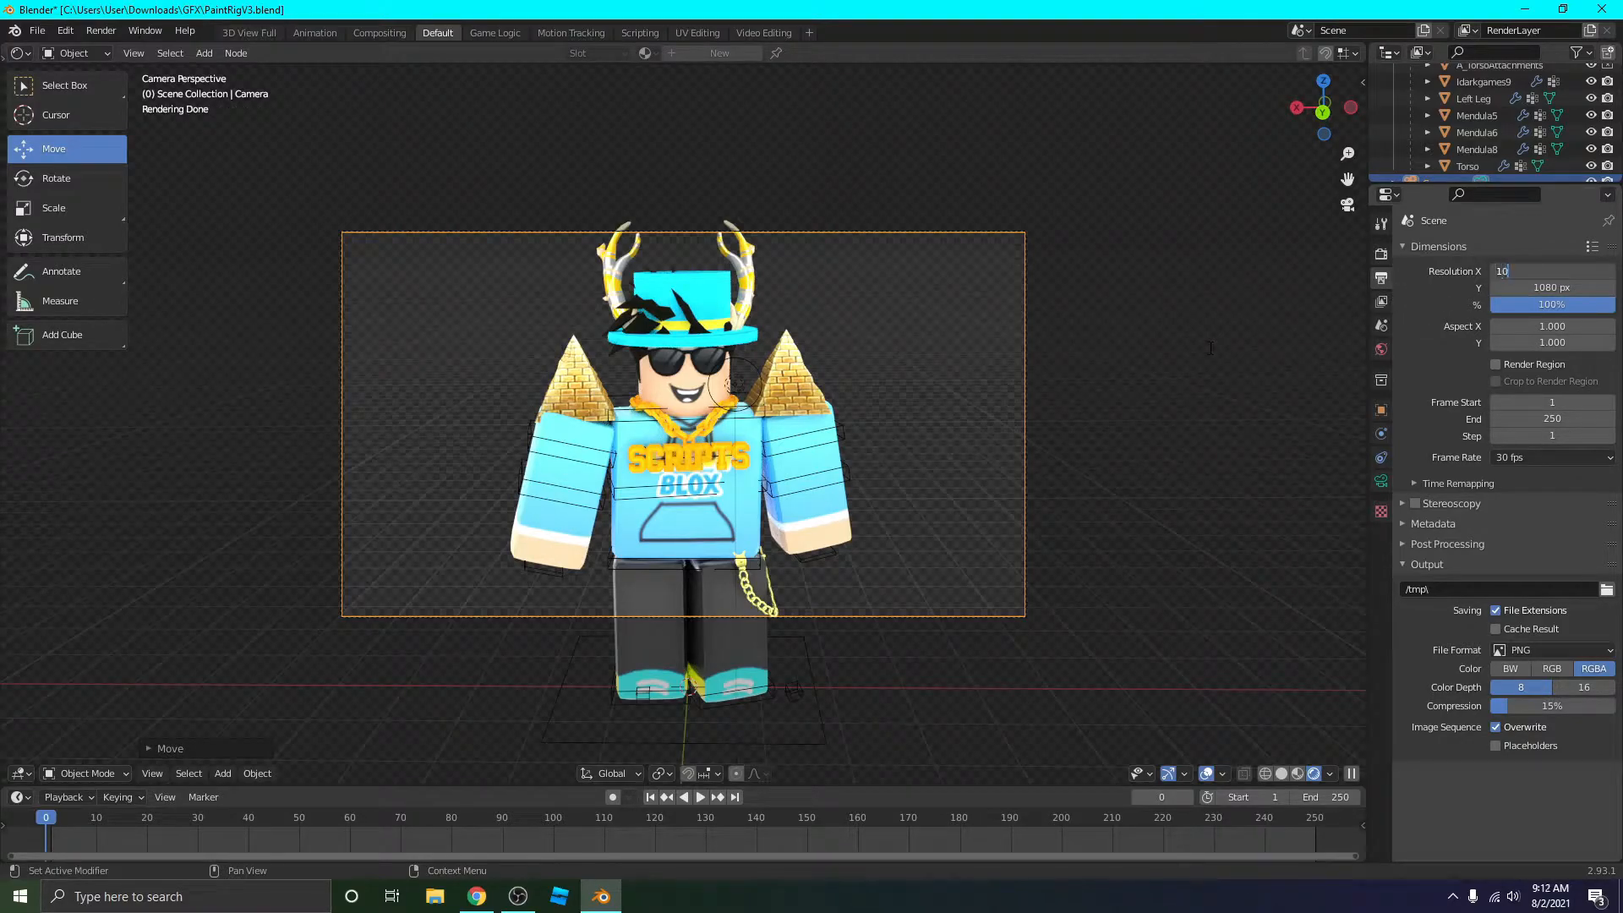
text(80)
key(Return)
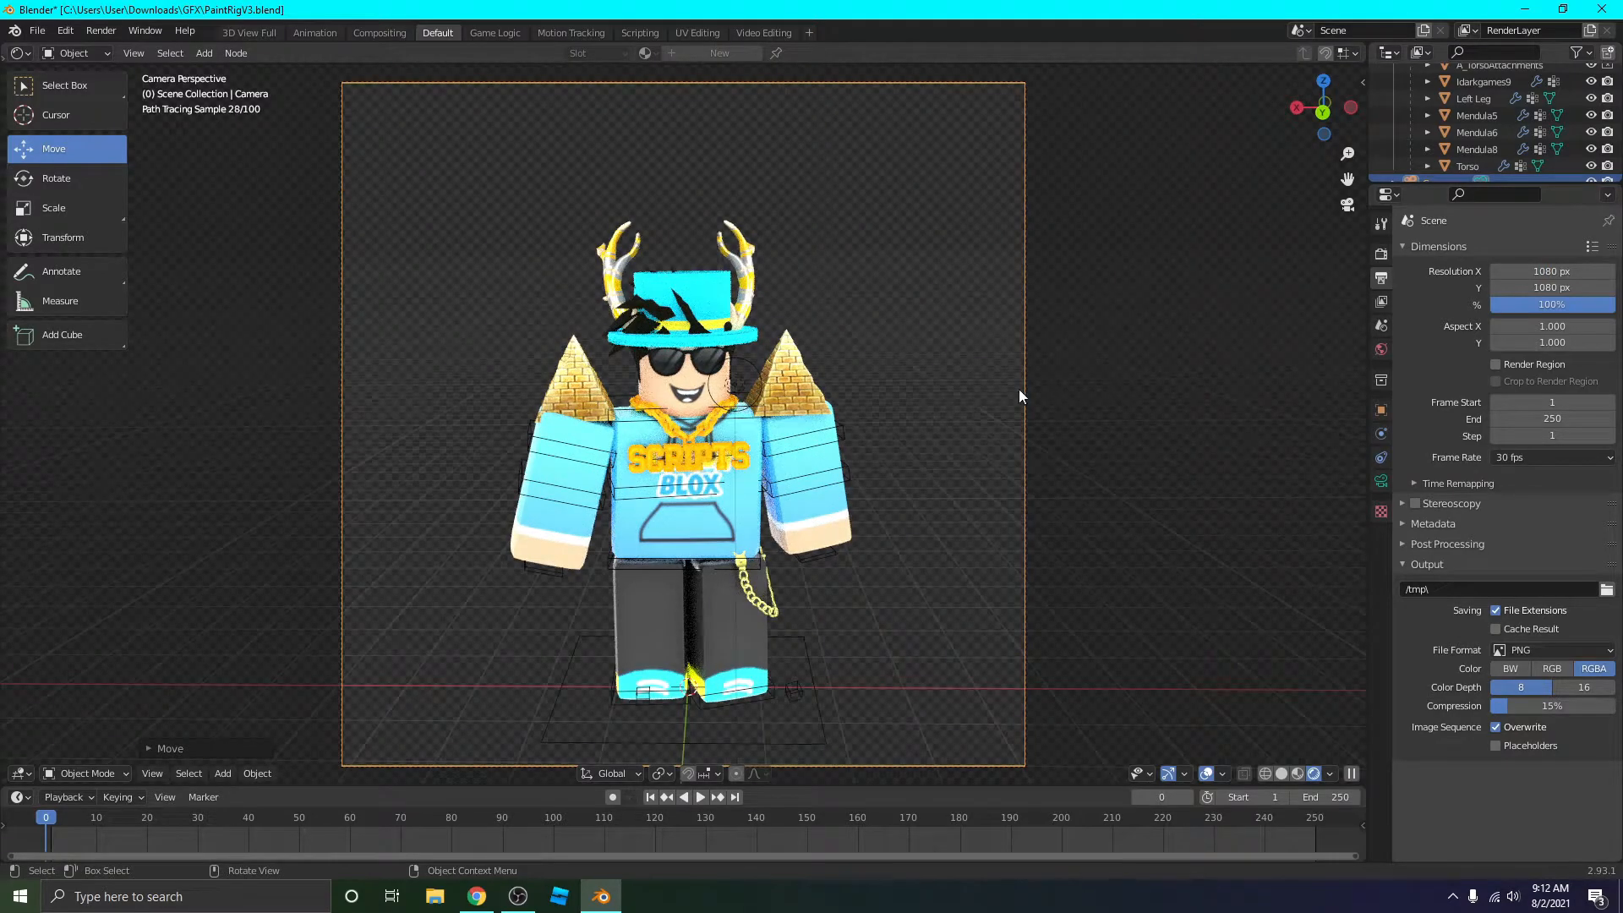
Fly the camera forward with walk navigation until the character's head and torso fill the square frame.
click(874, 451)
key(shift+grave)
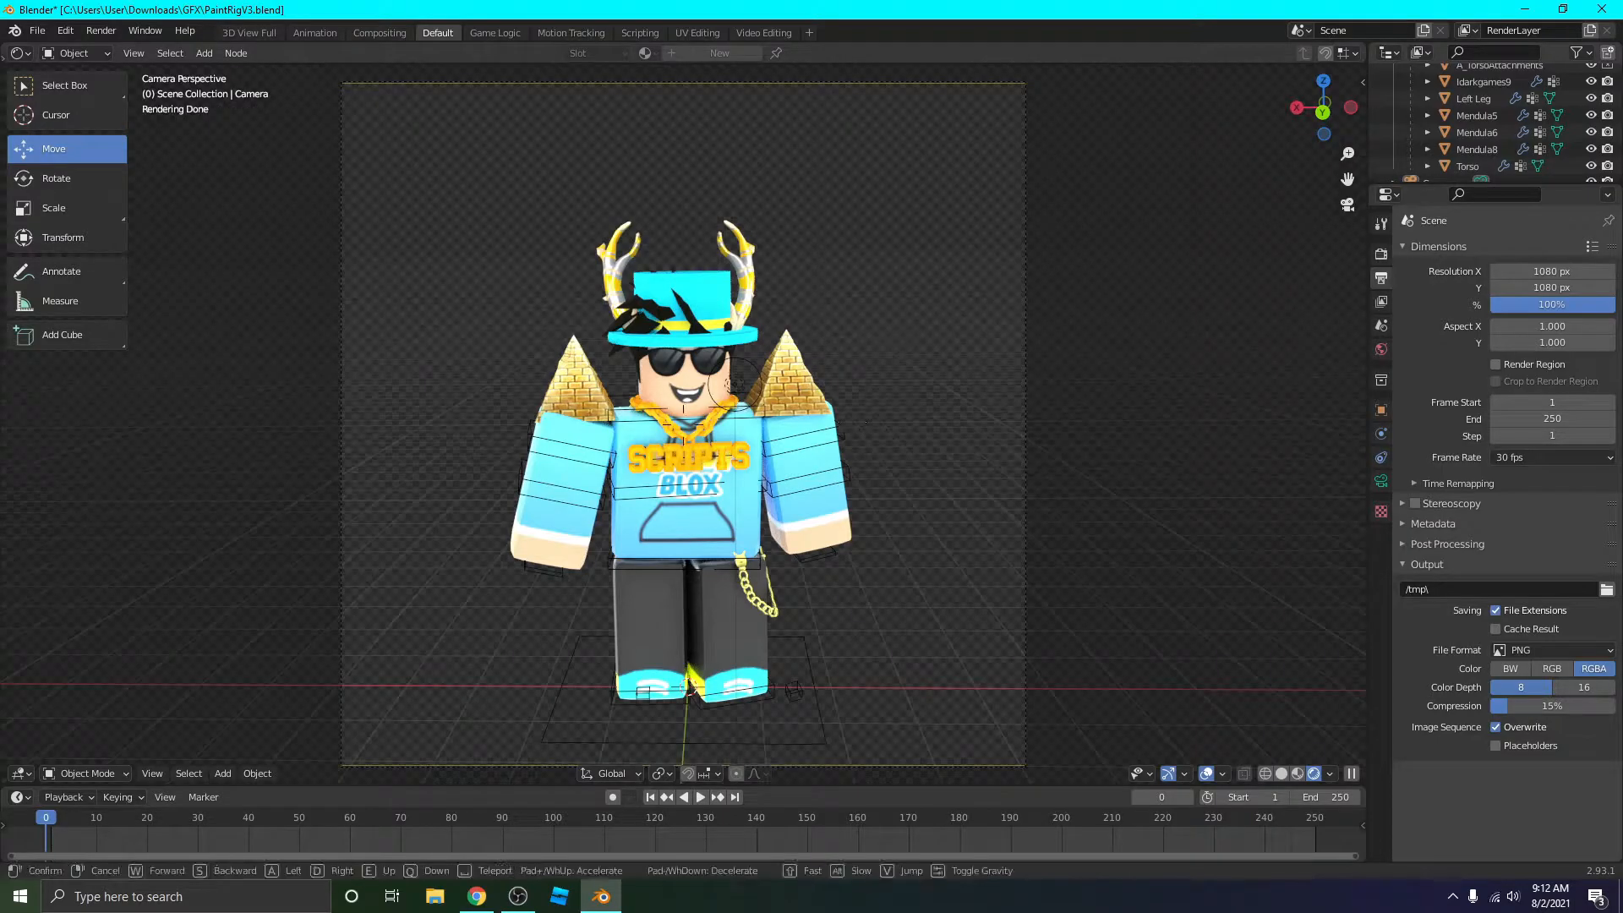
key(w)
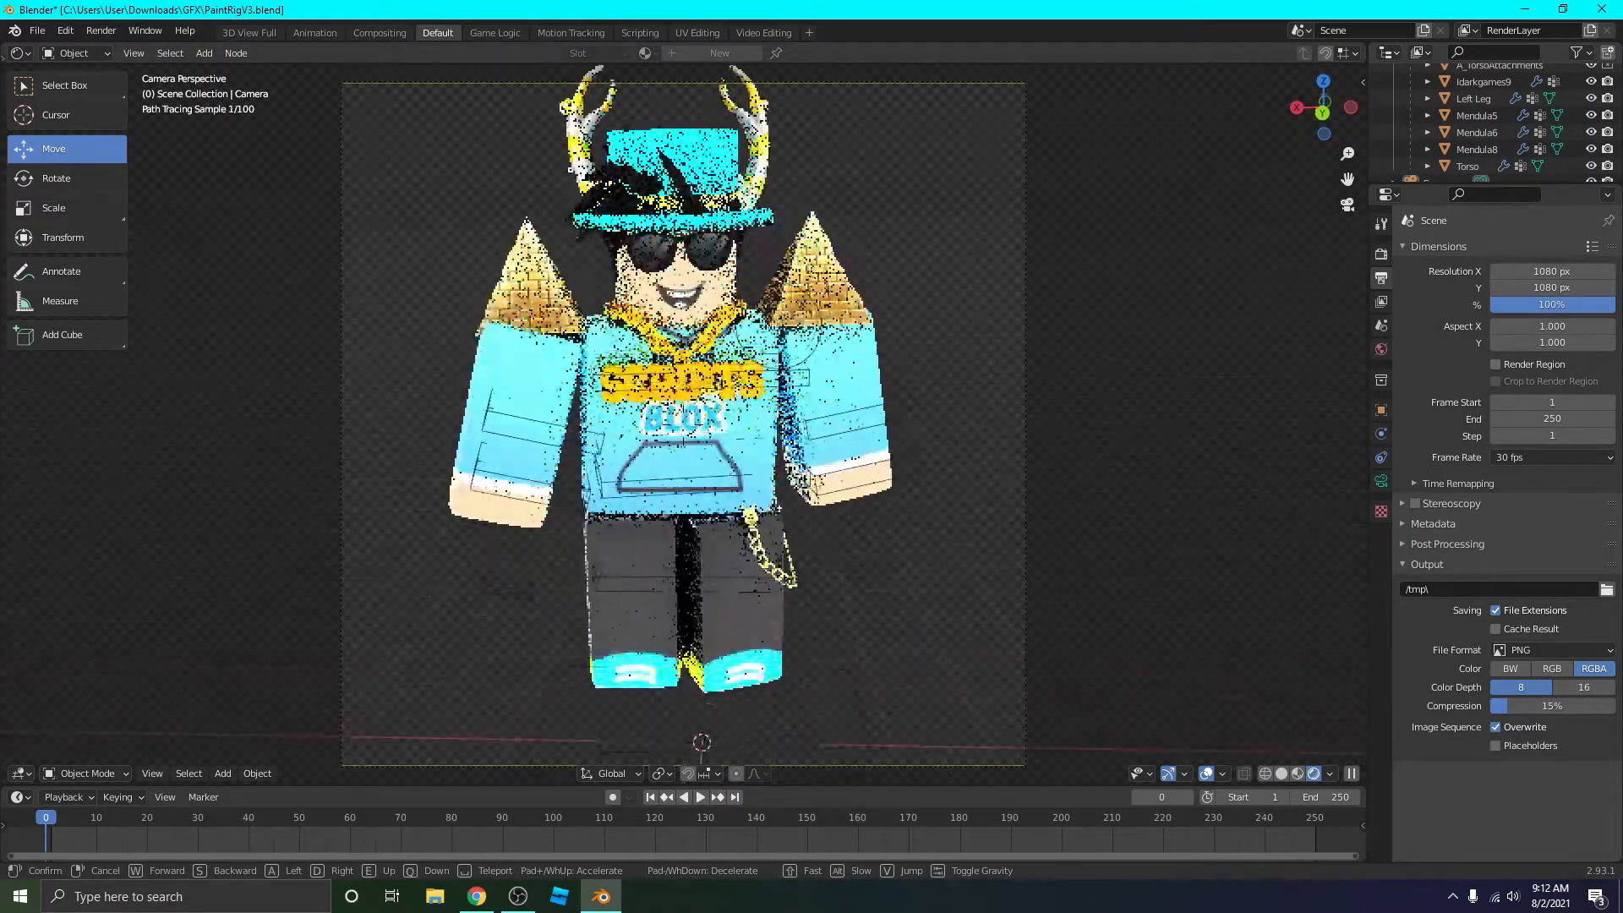
key(w)
key(w)
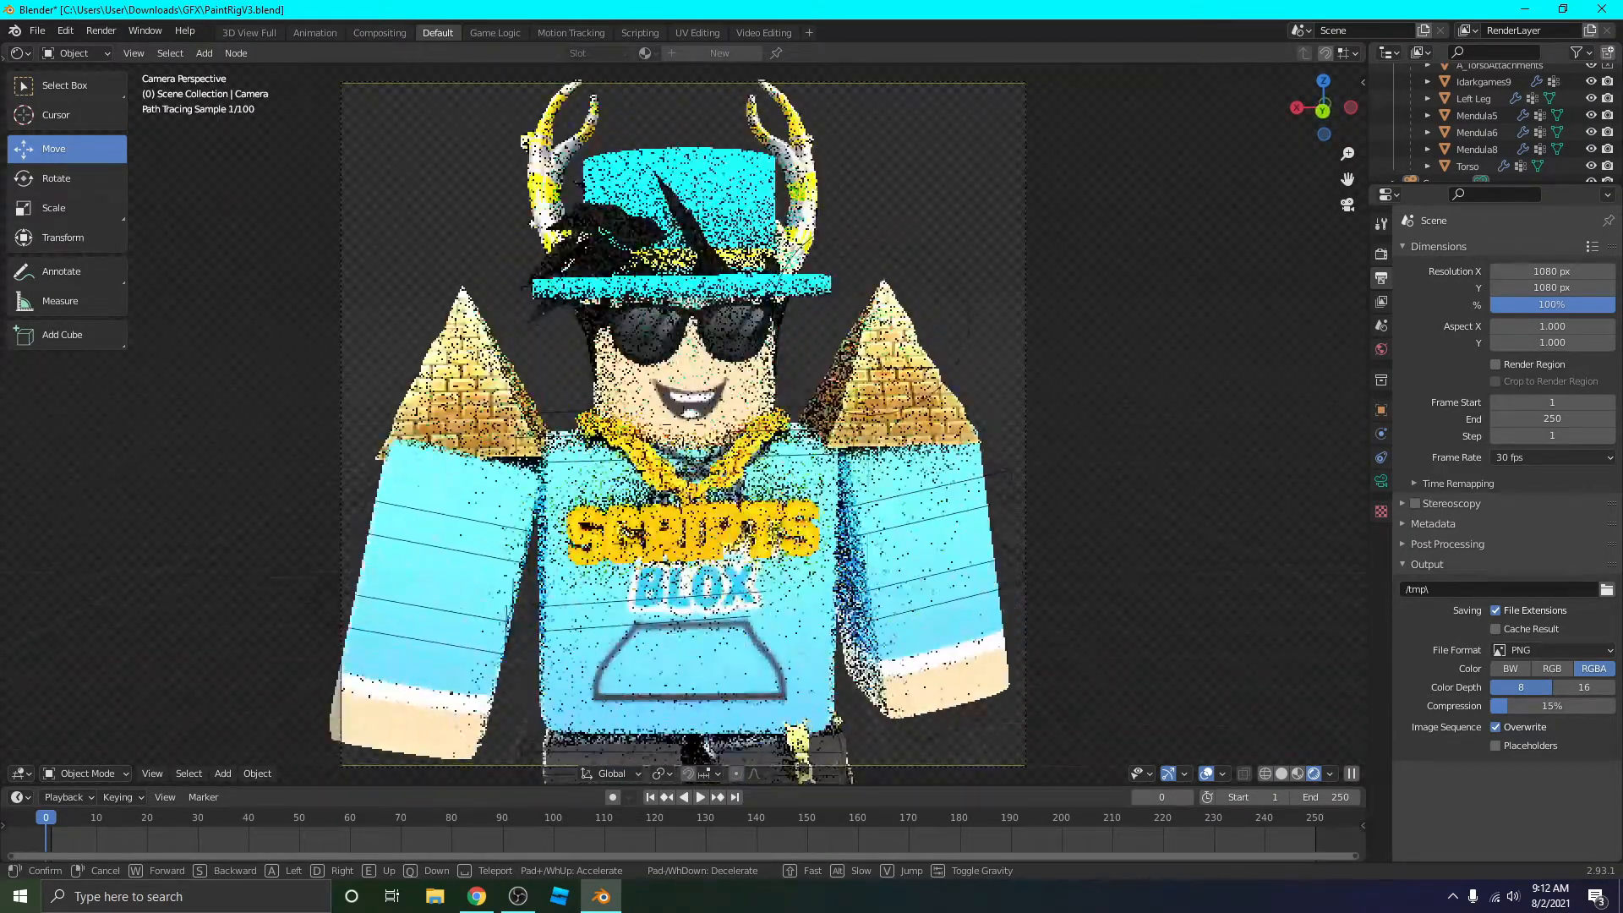
click(683, 423)
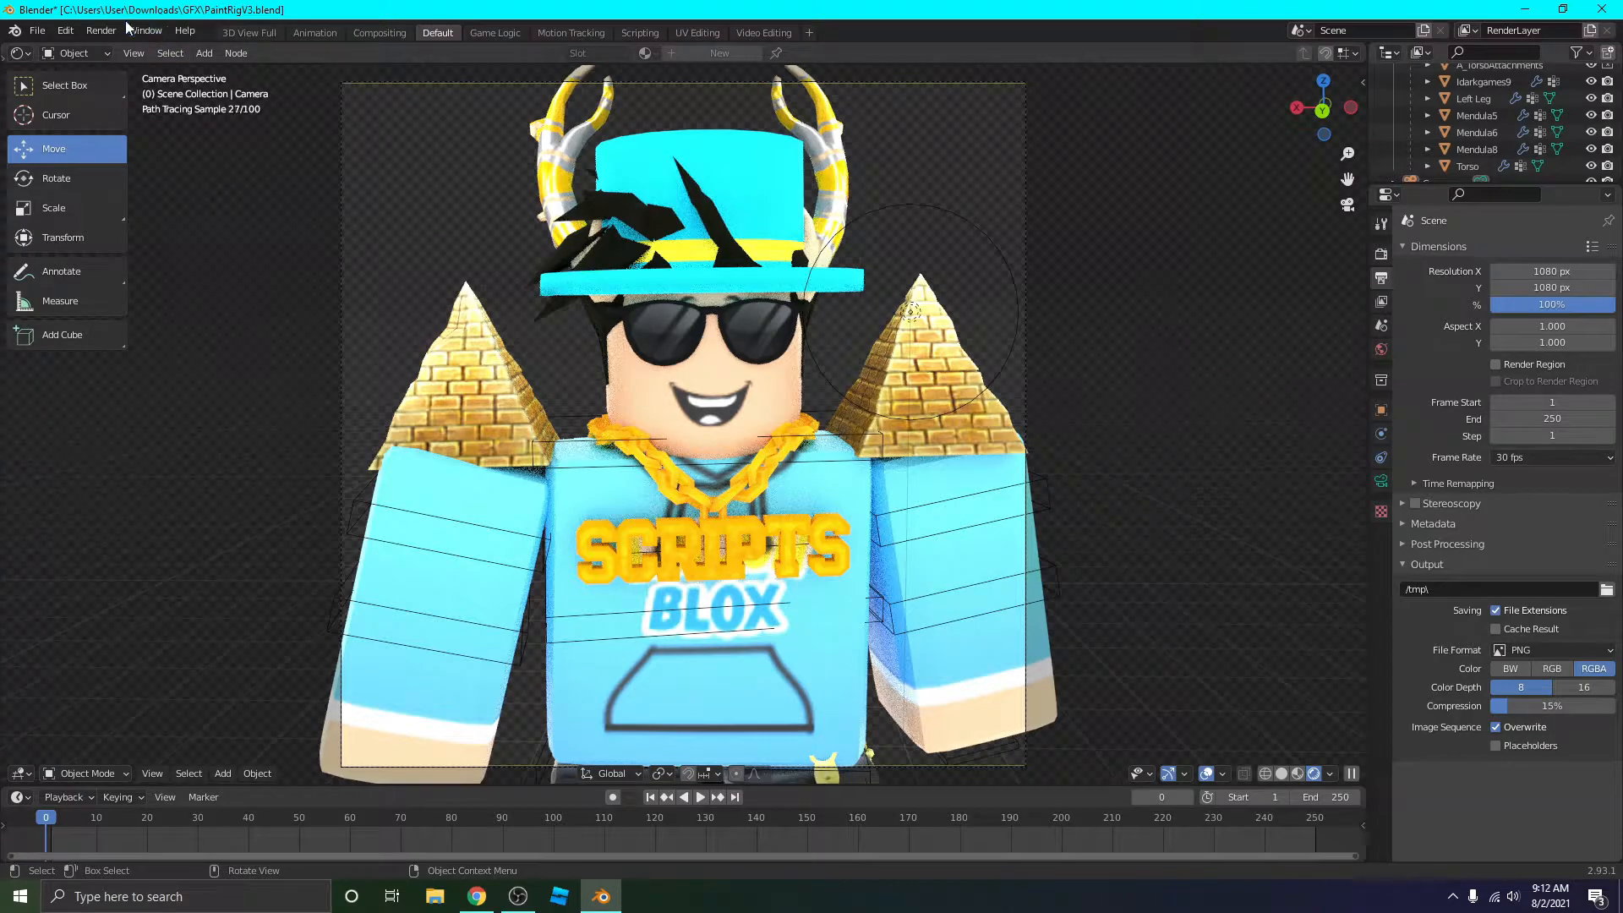
Render the camera view as a still image and view the whole result.
click(102, 30)
click(111, 49)
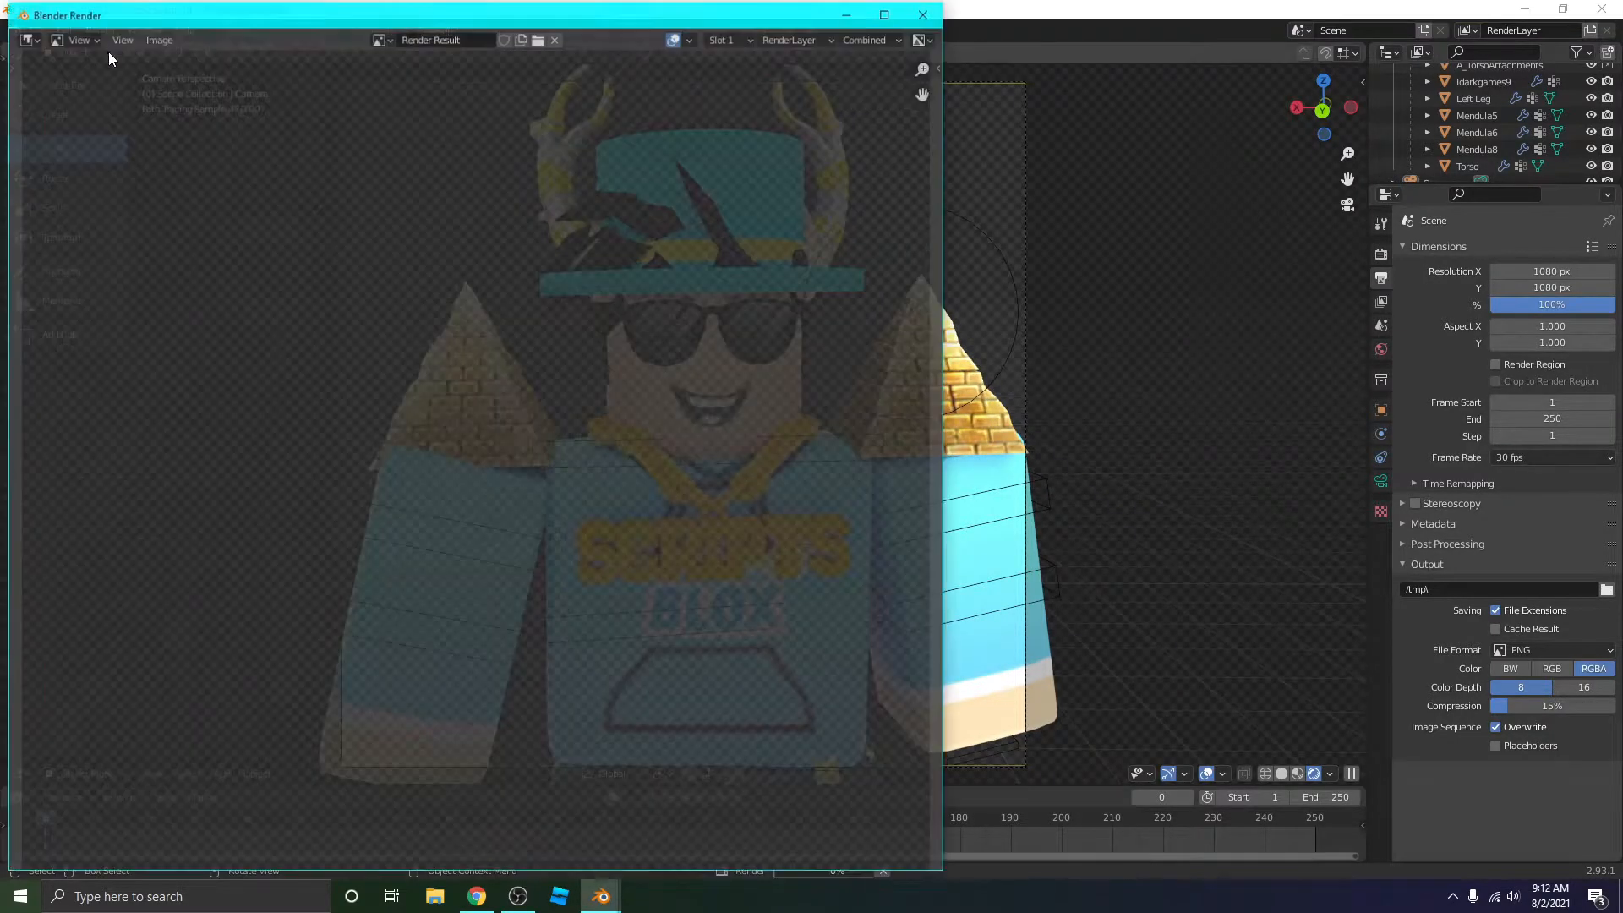
scroll(651, 435, down, 1)
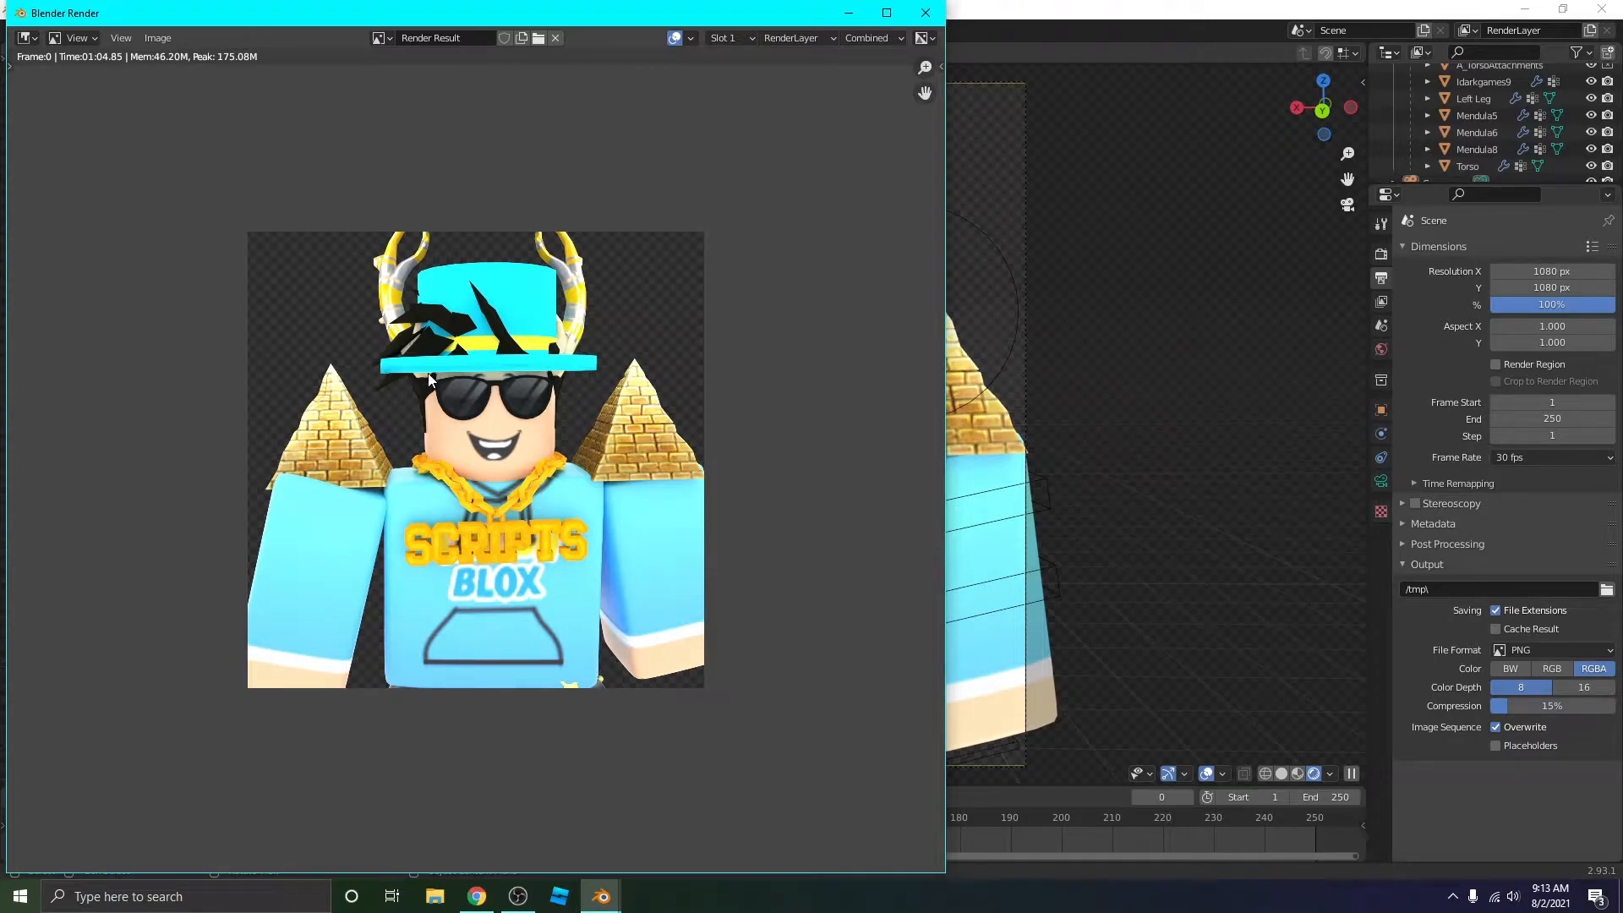
Save the rendered image as "Render Done" in the LinconBlox GFX folder on the Desktop and close the render window.
click(156, 38)
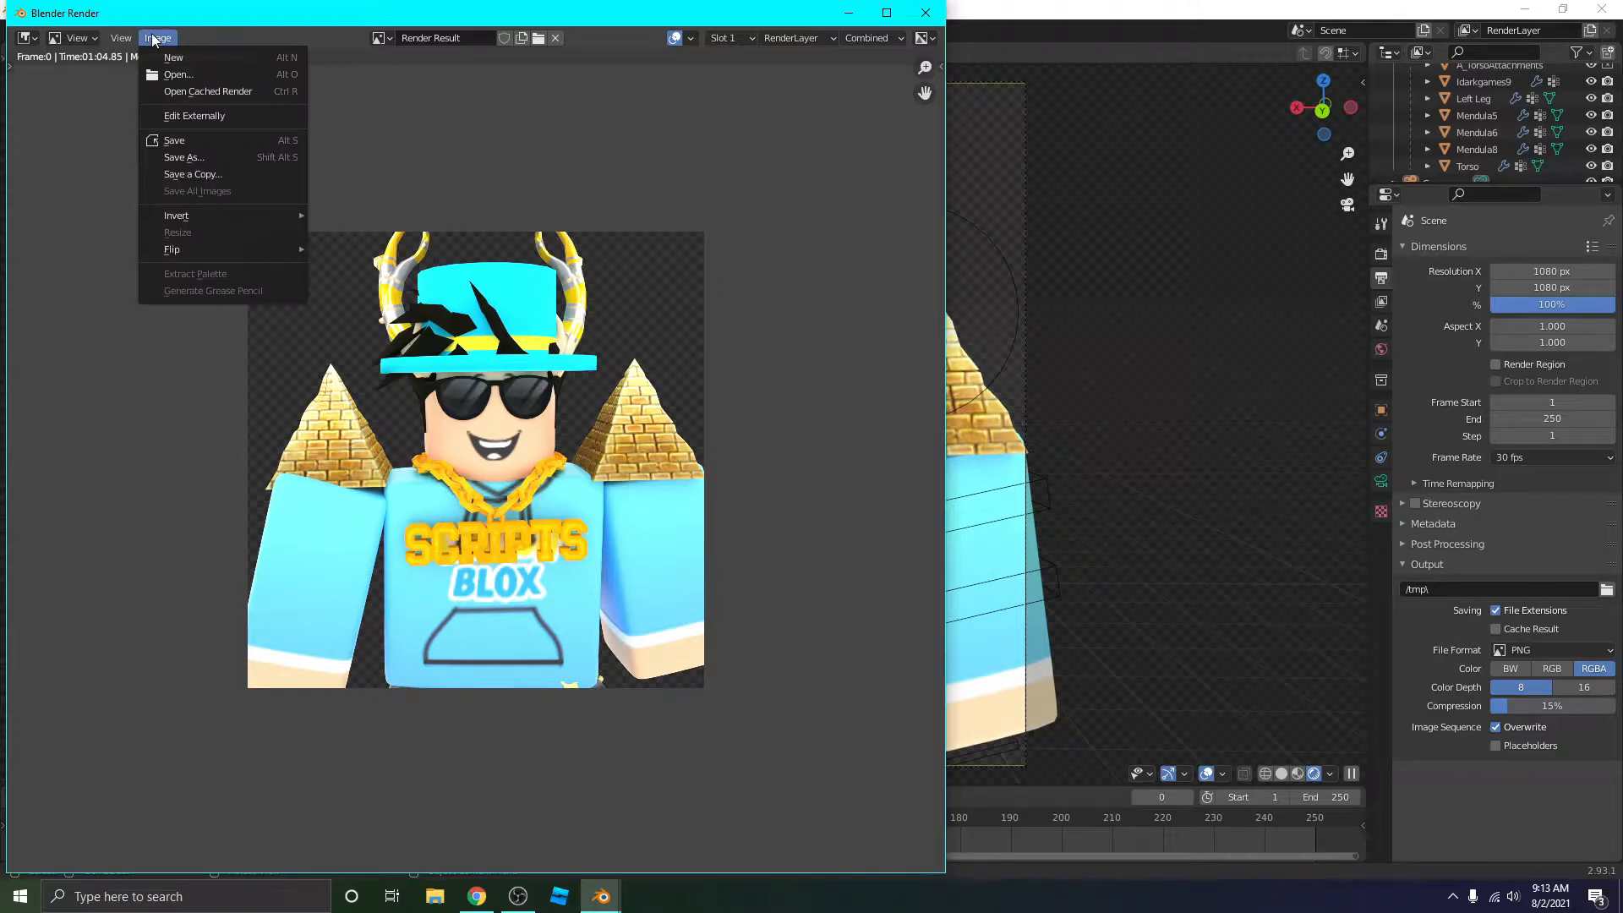
click(206, 158)
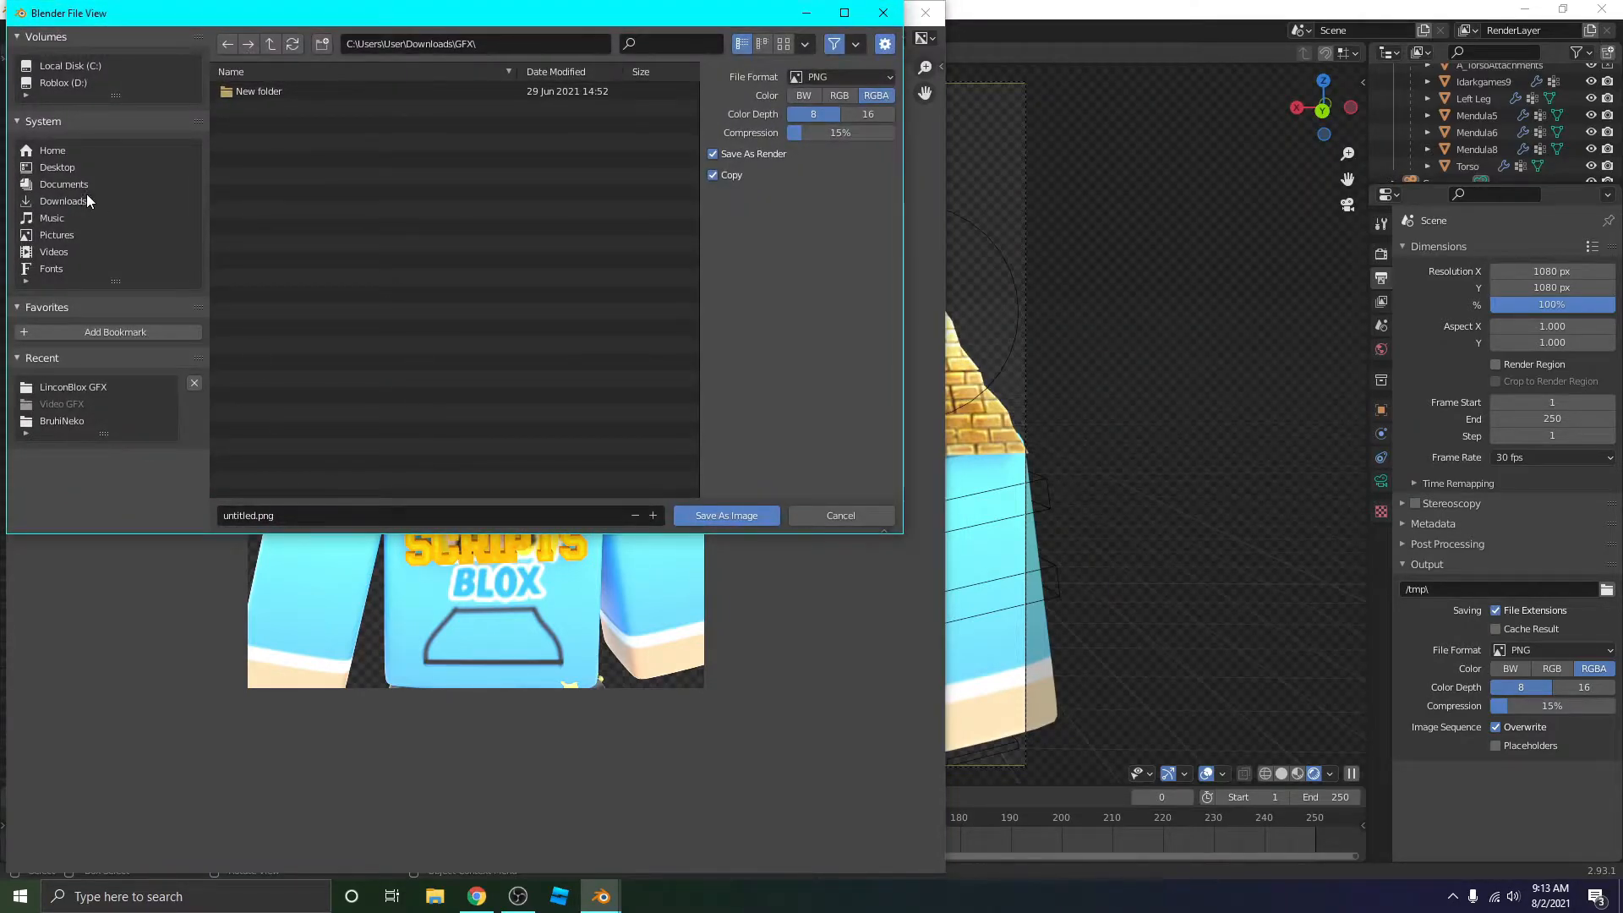
click(55, 201)
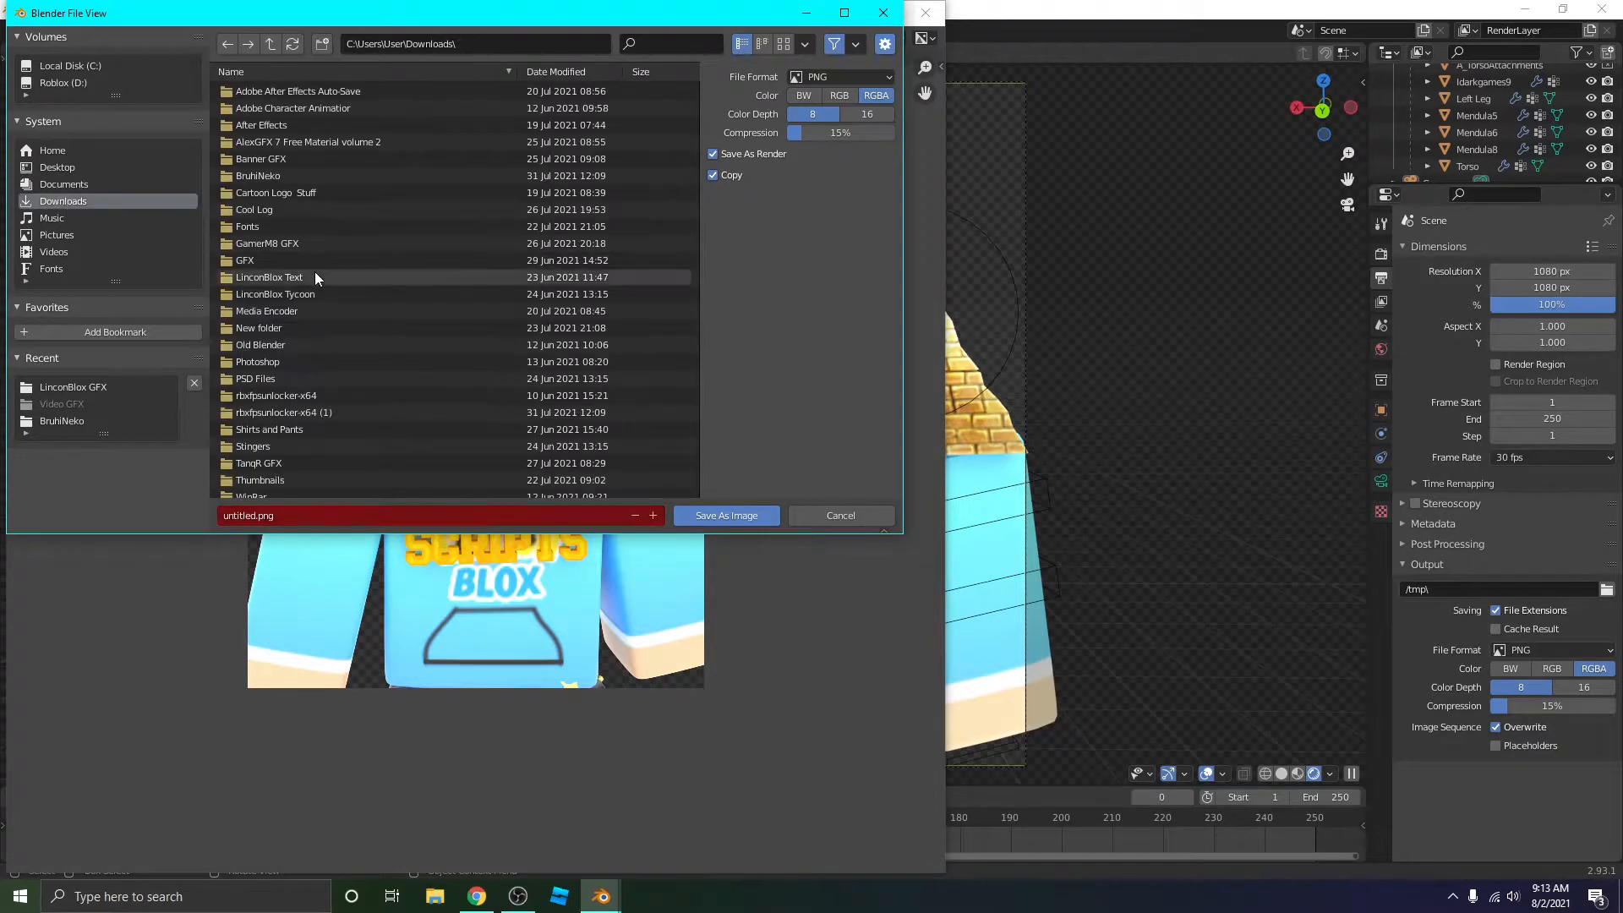
click(58, 167)
double_click(287, 92)
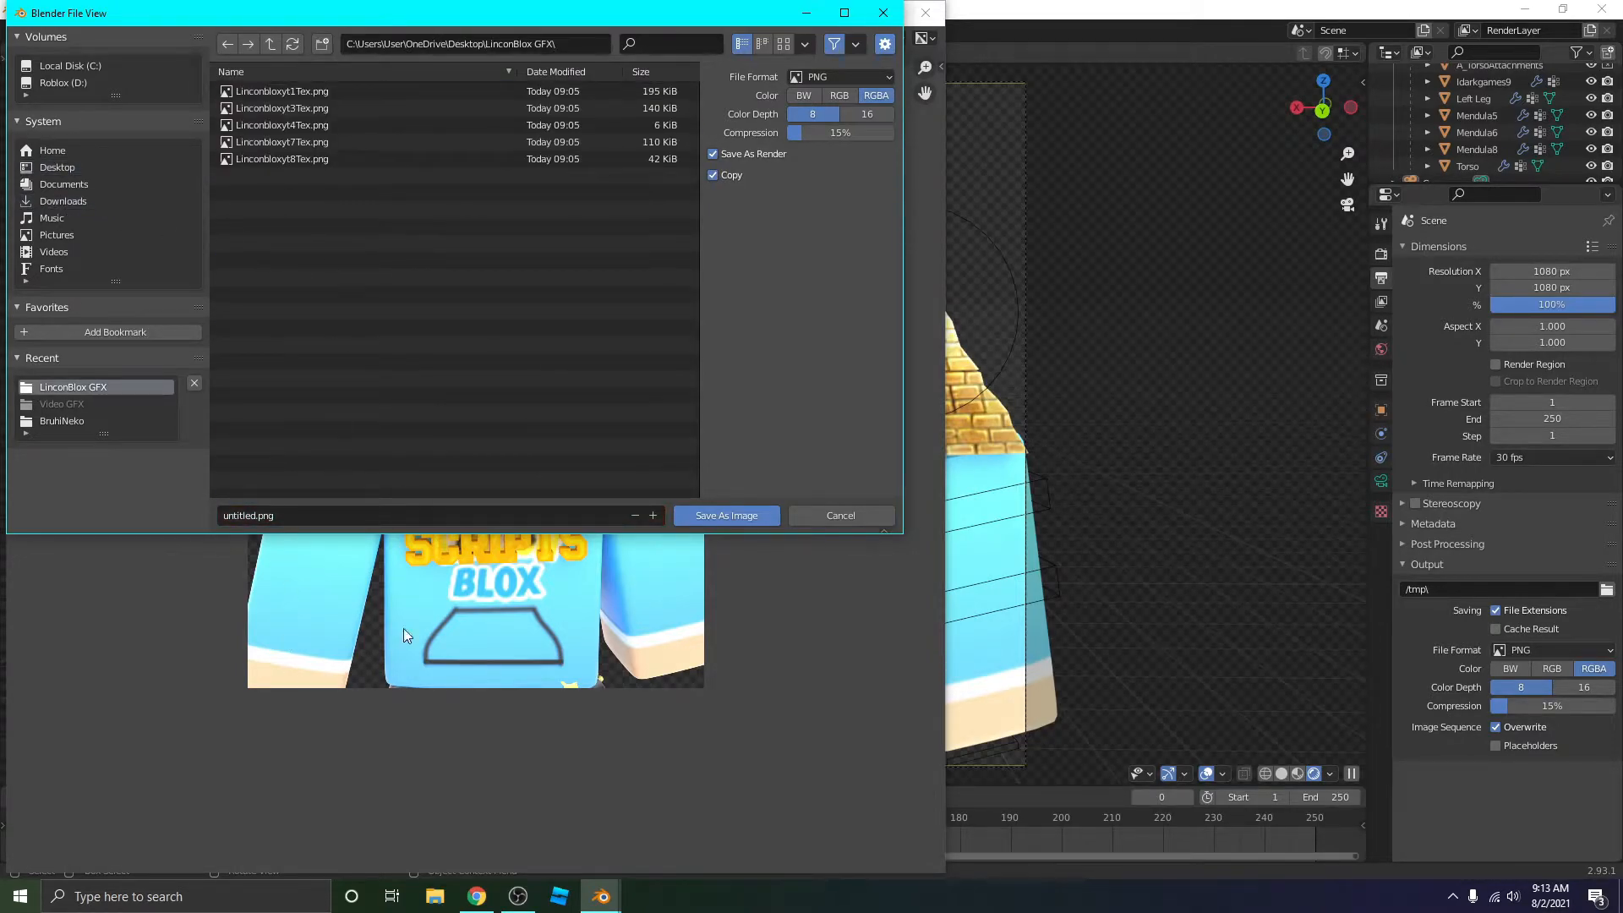
click(287, 519)
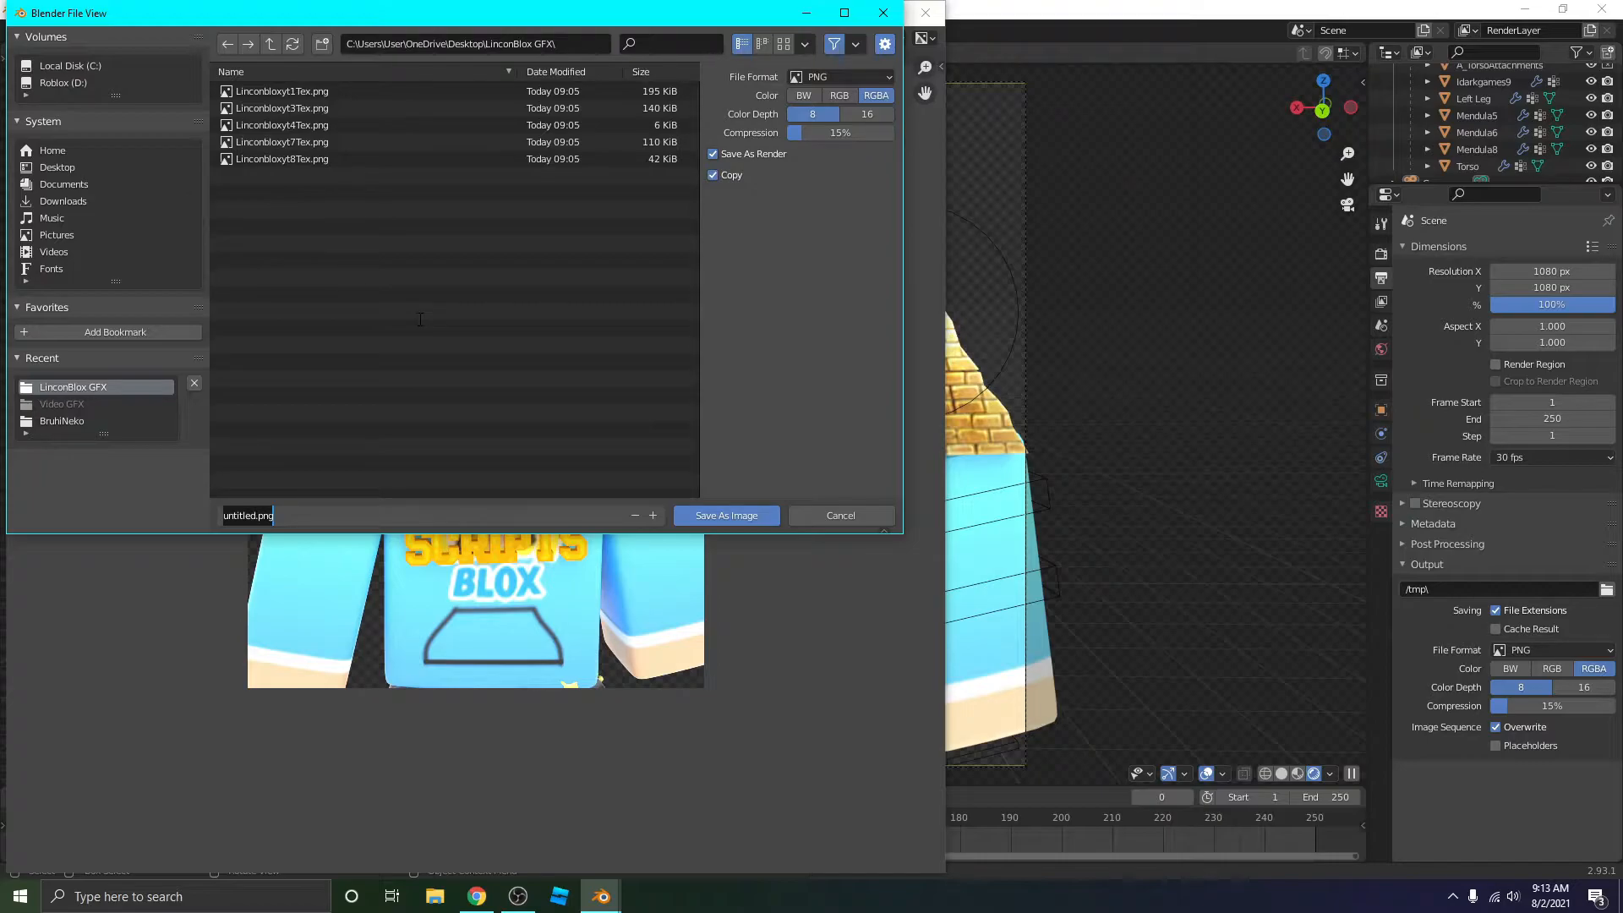
text(Render Done)
click(731, 516)
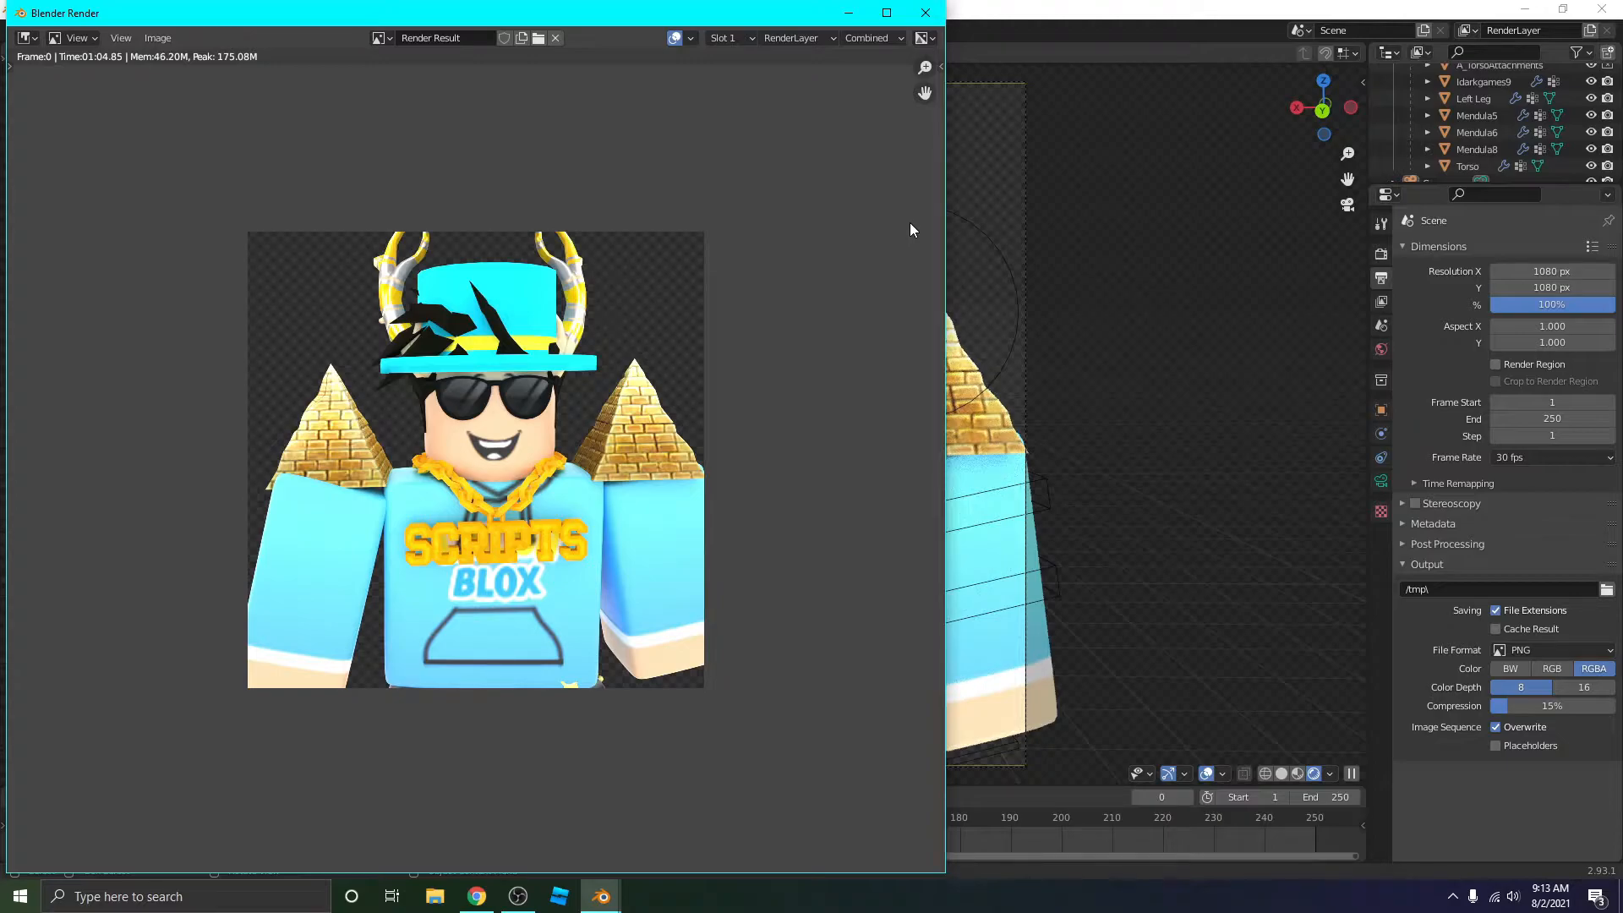
click(925, 13)
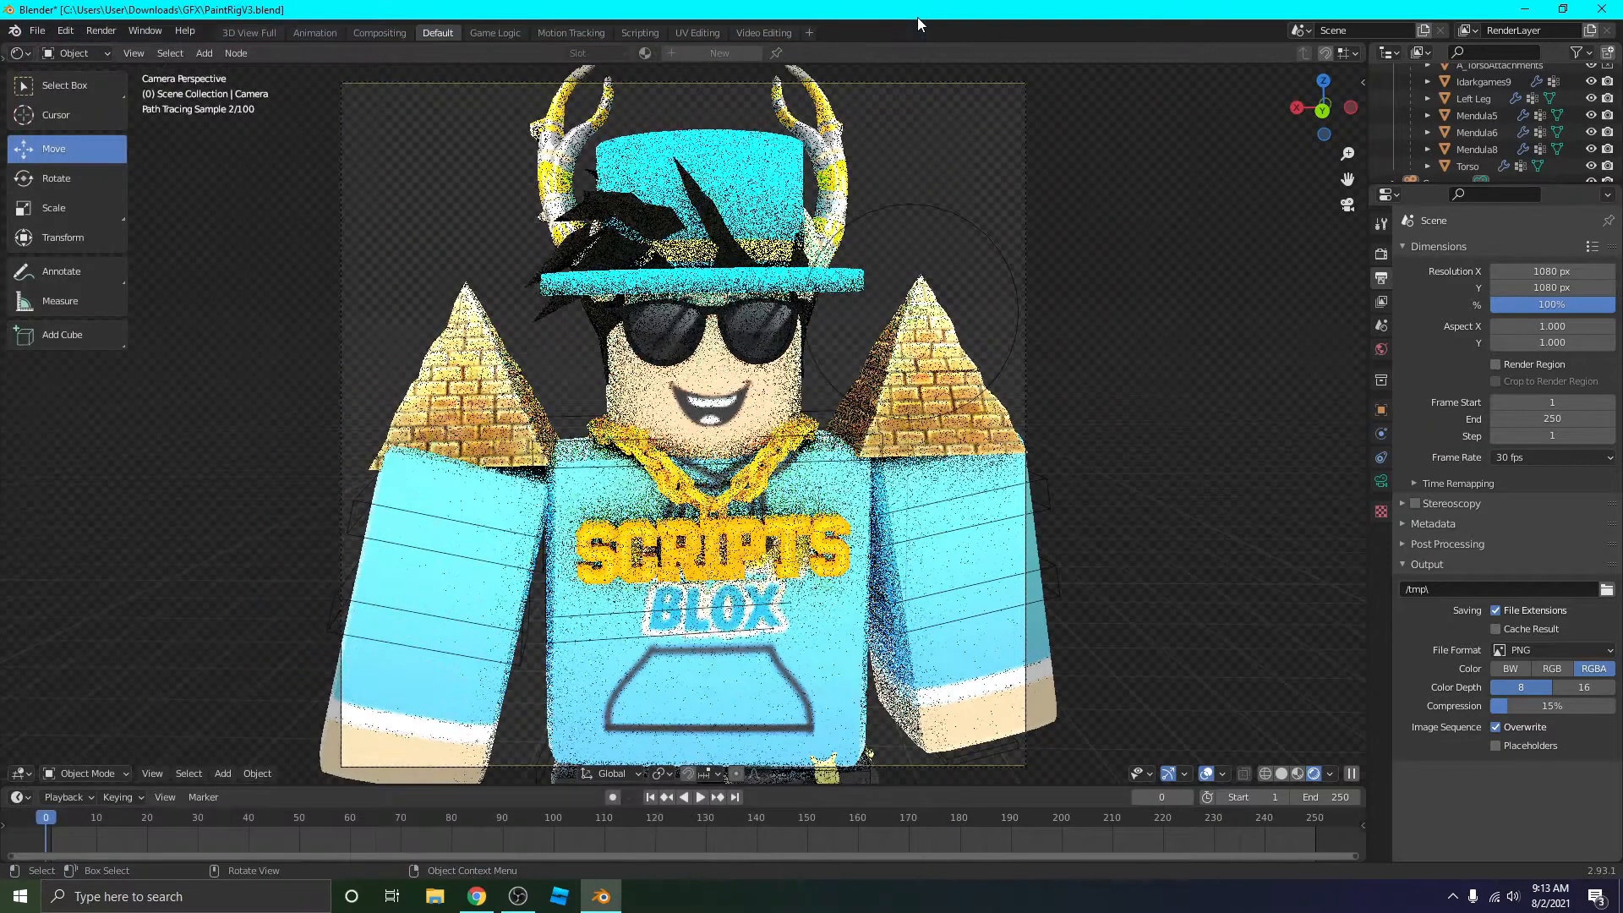
Close Blender without saving the changes to PaintRigV3.blend and open photopea.com in Chrome.
click(1587, 8)
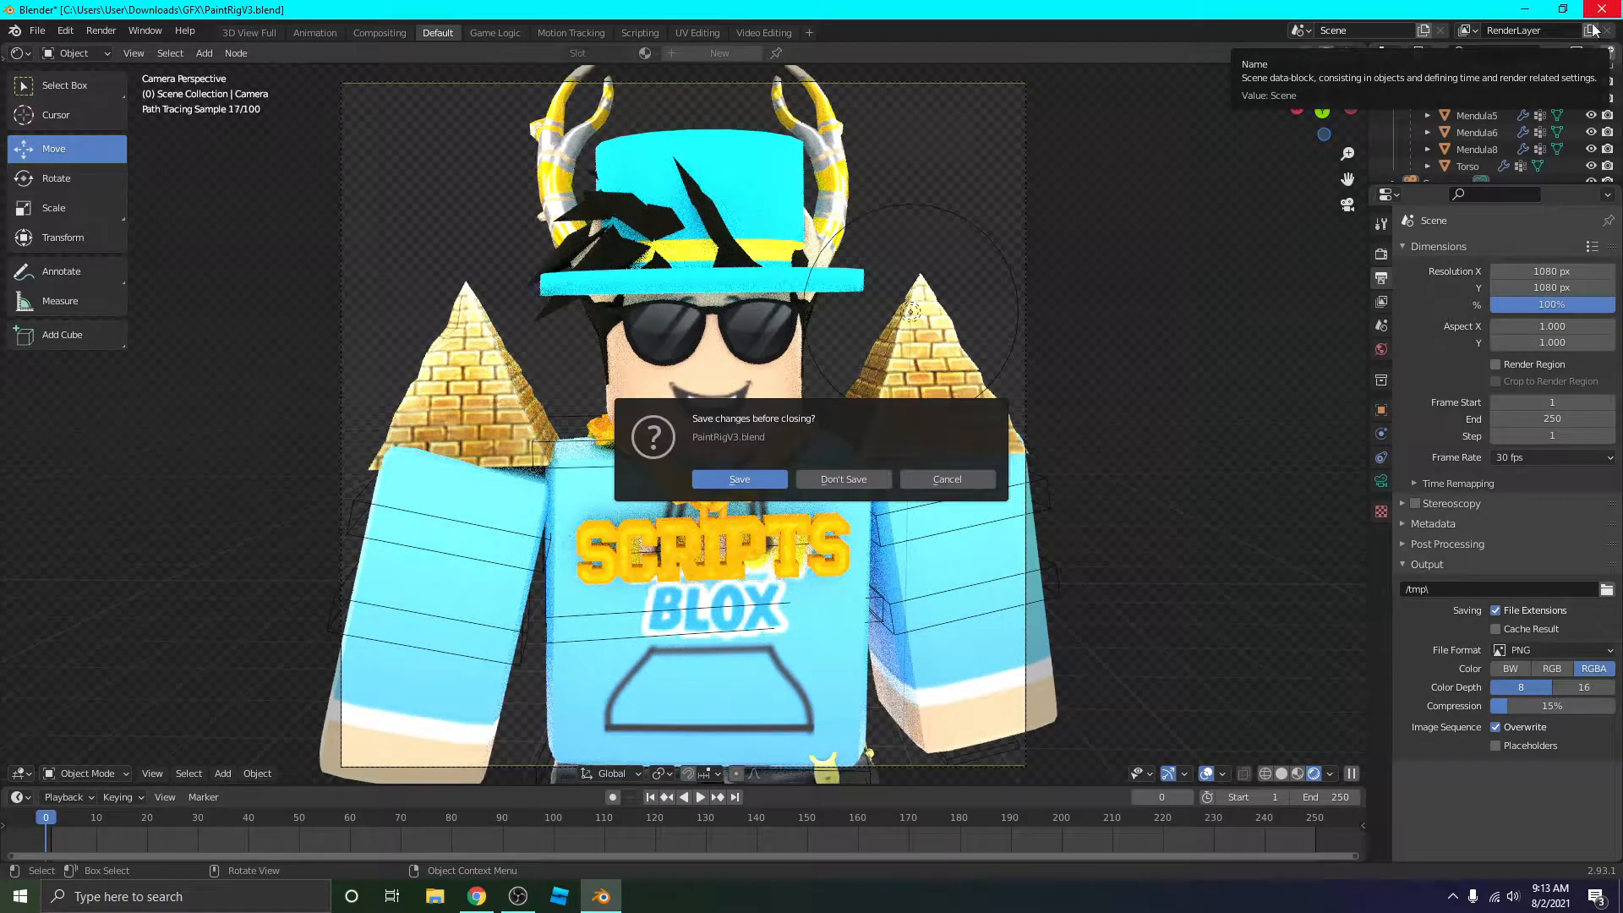
click(873, 470)
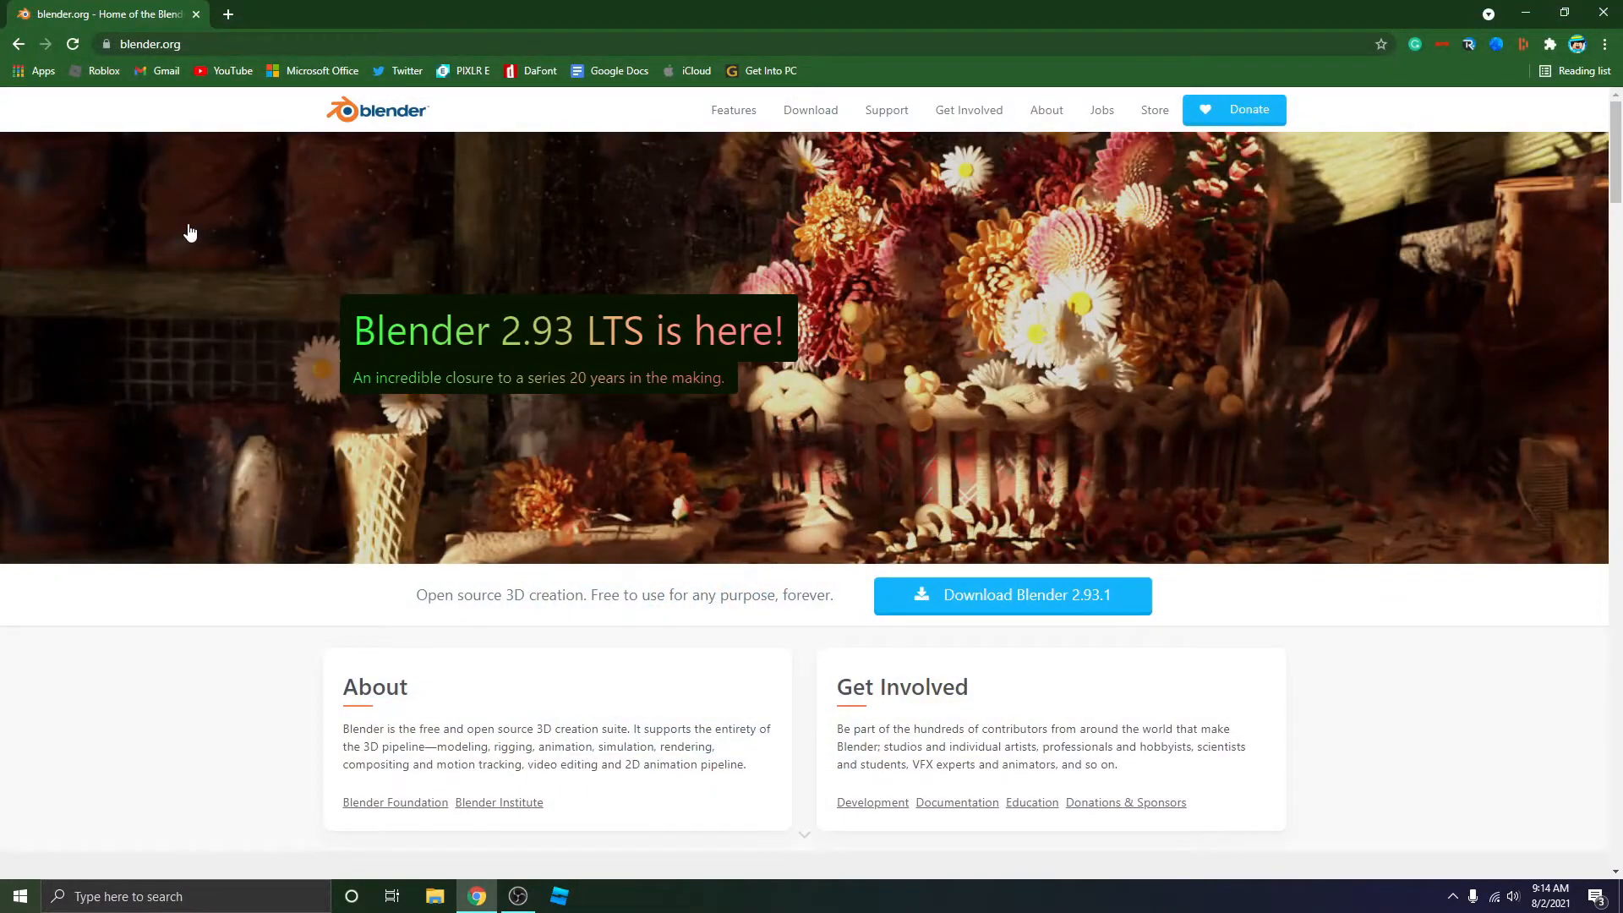
click(384, 38)
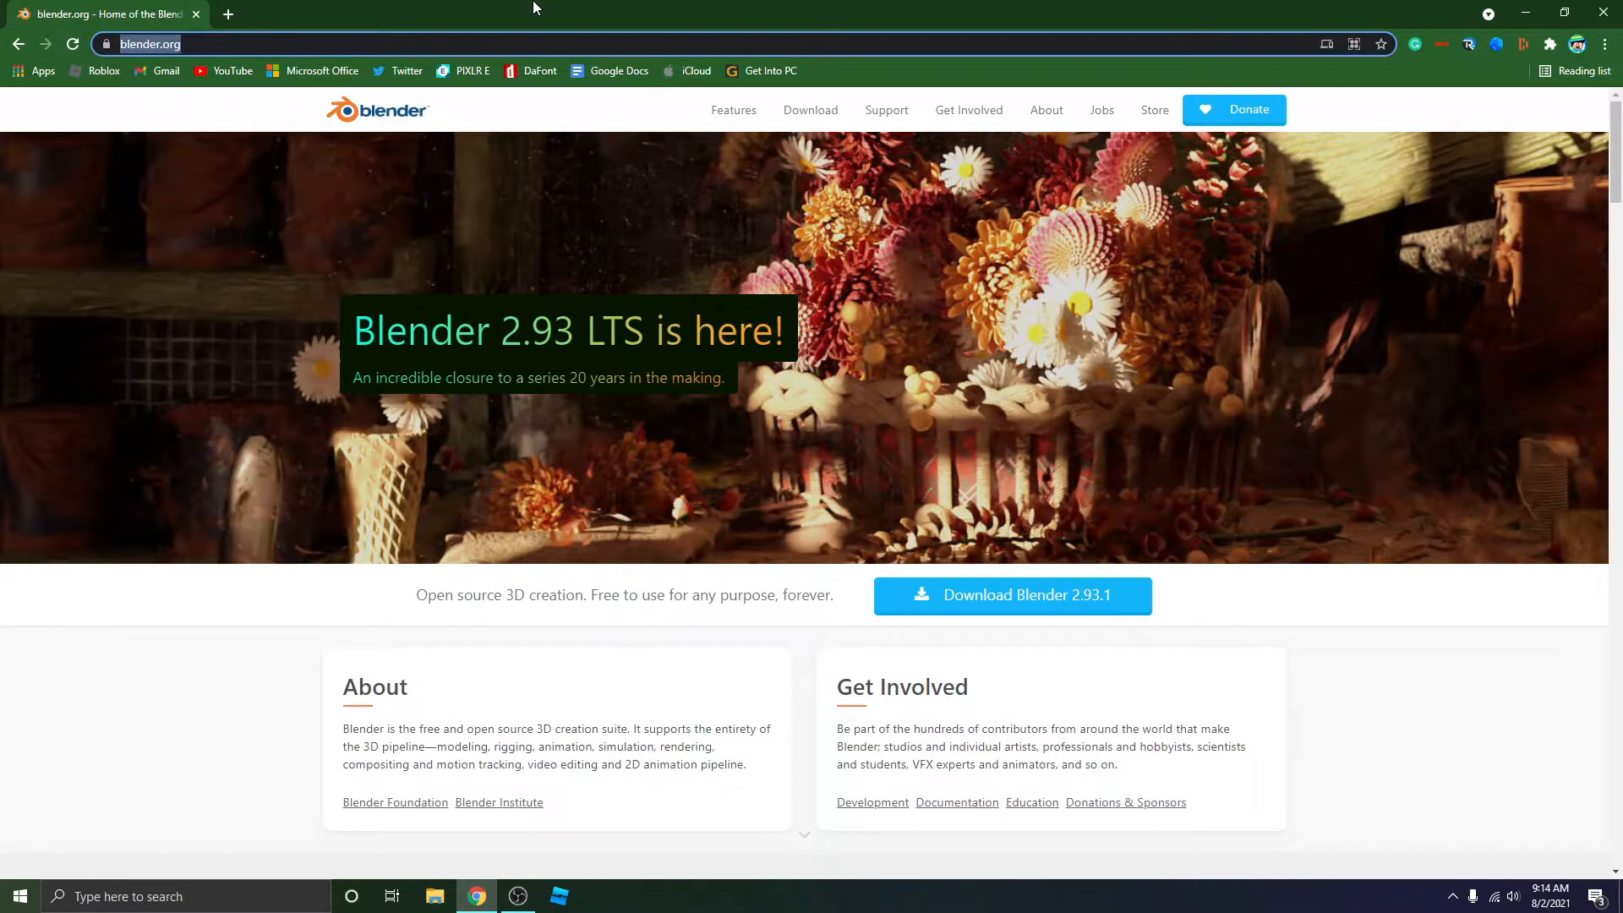
text(photopea.com)
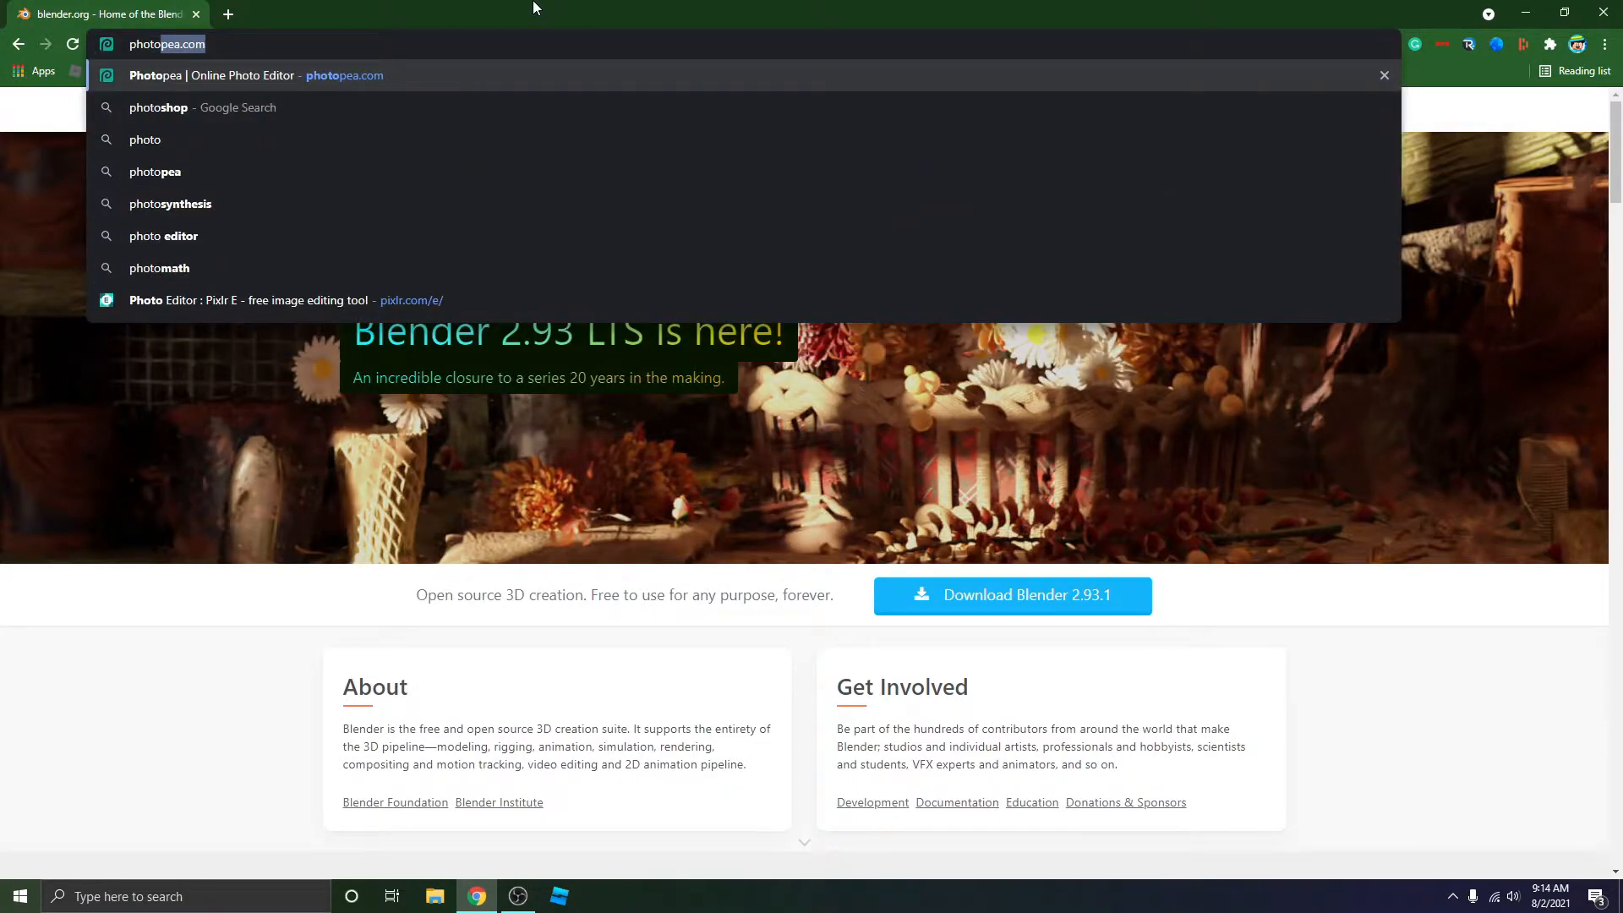
key(Return)
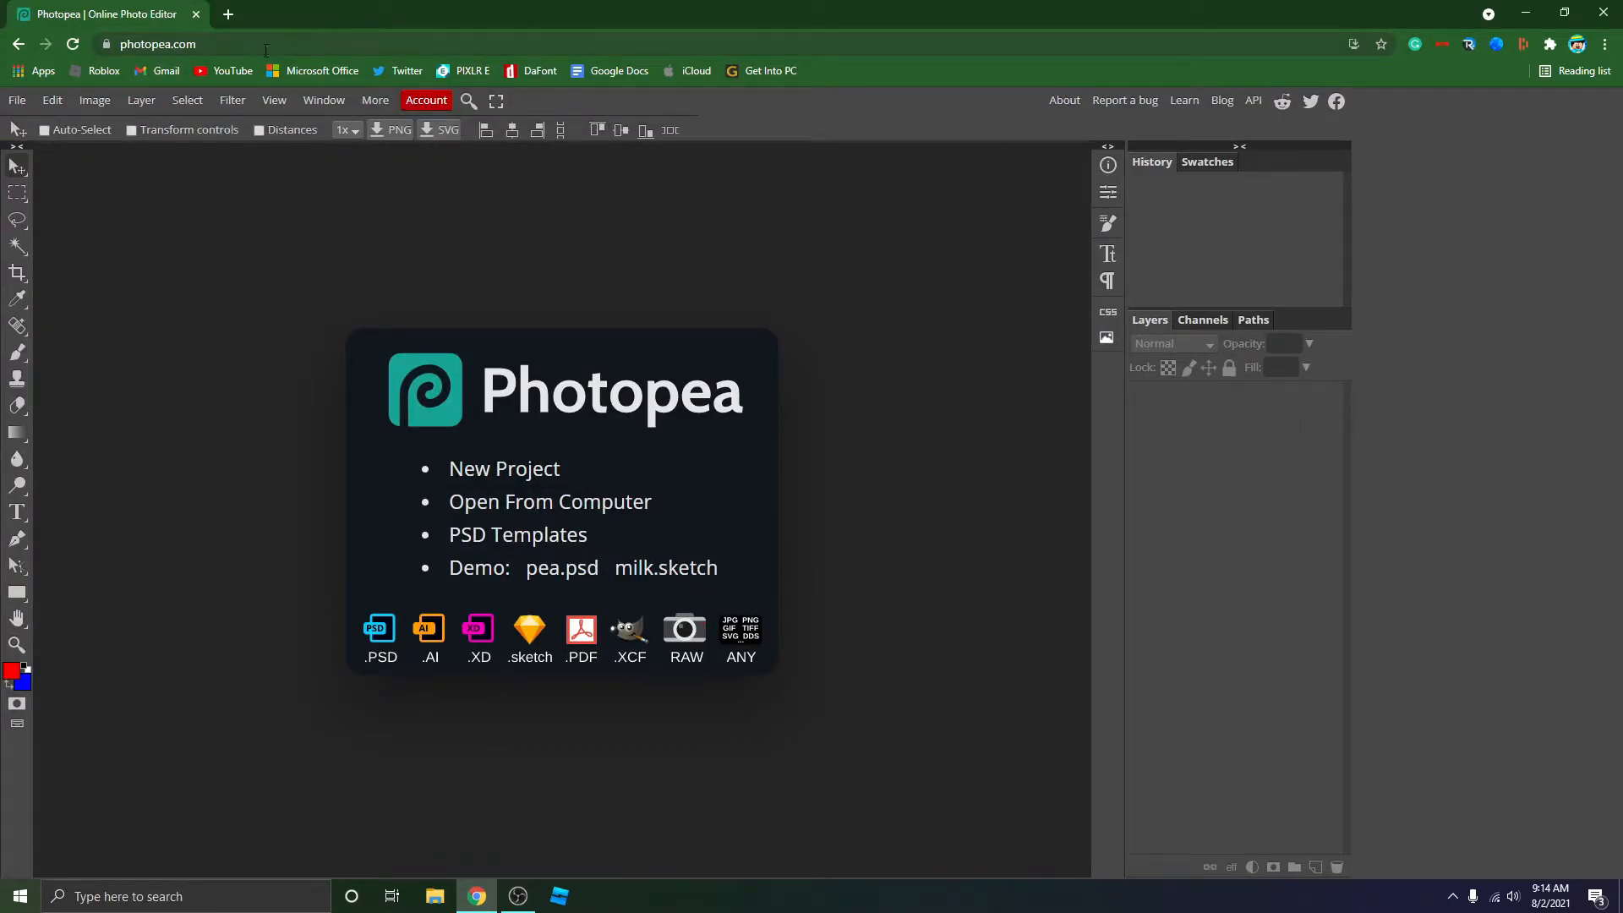
Create a new project 1080 pixels wide and 1080 pixels high with a transparent background.
click(546, 468)
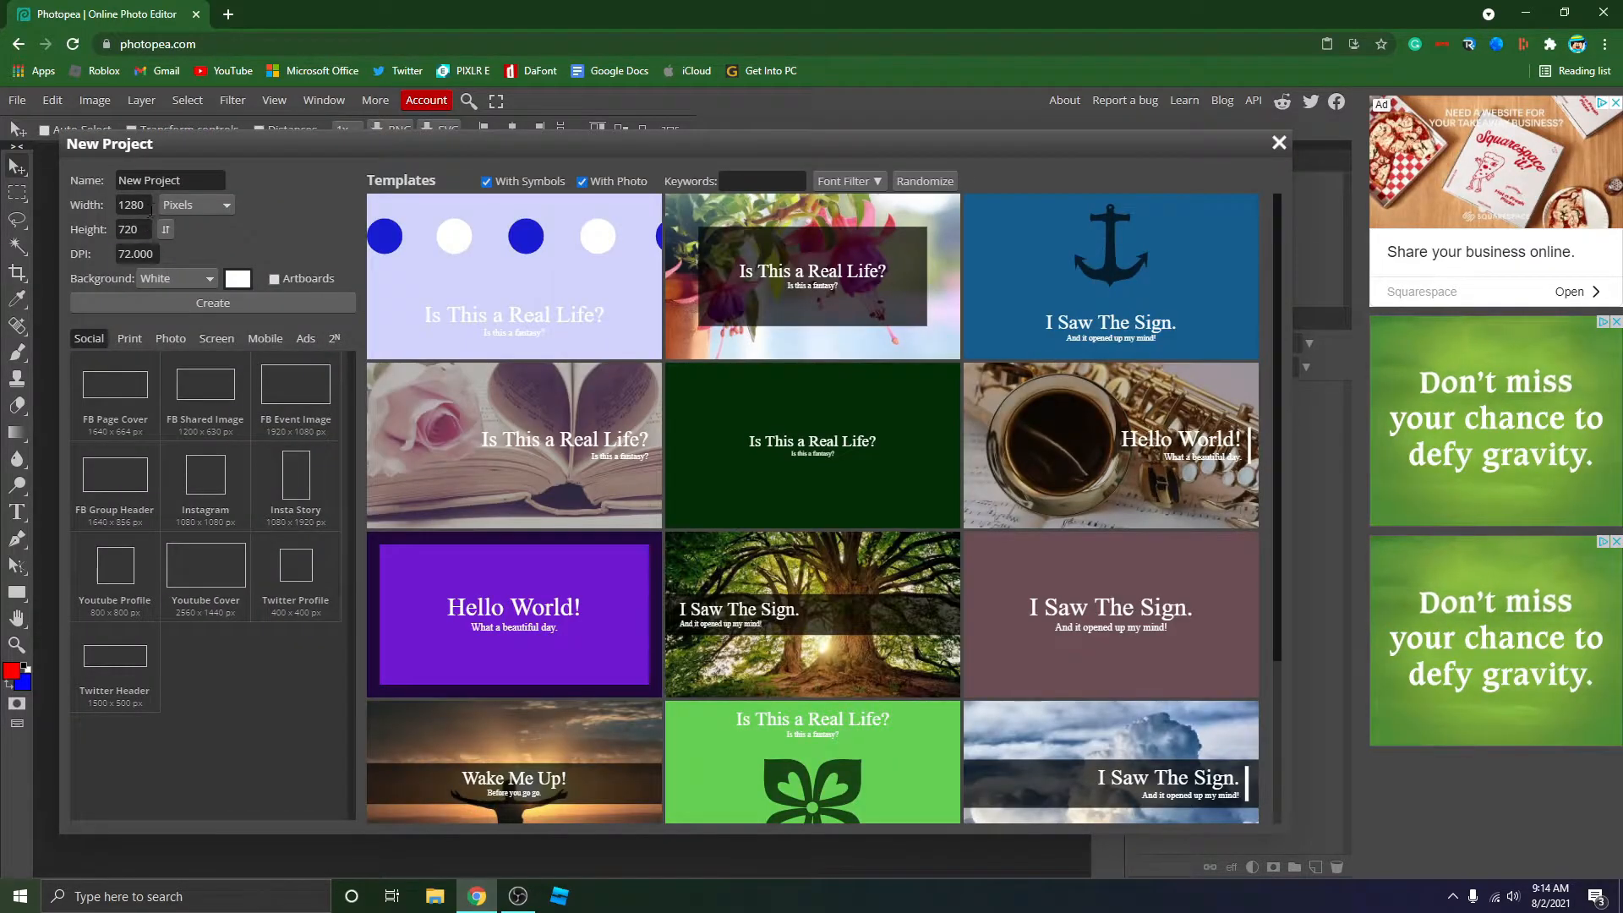
text(1080)
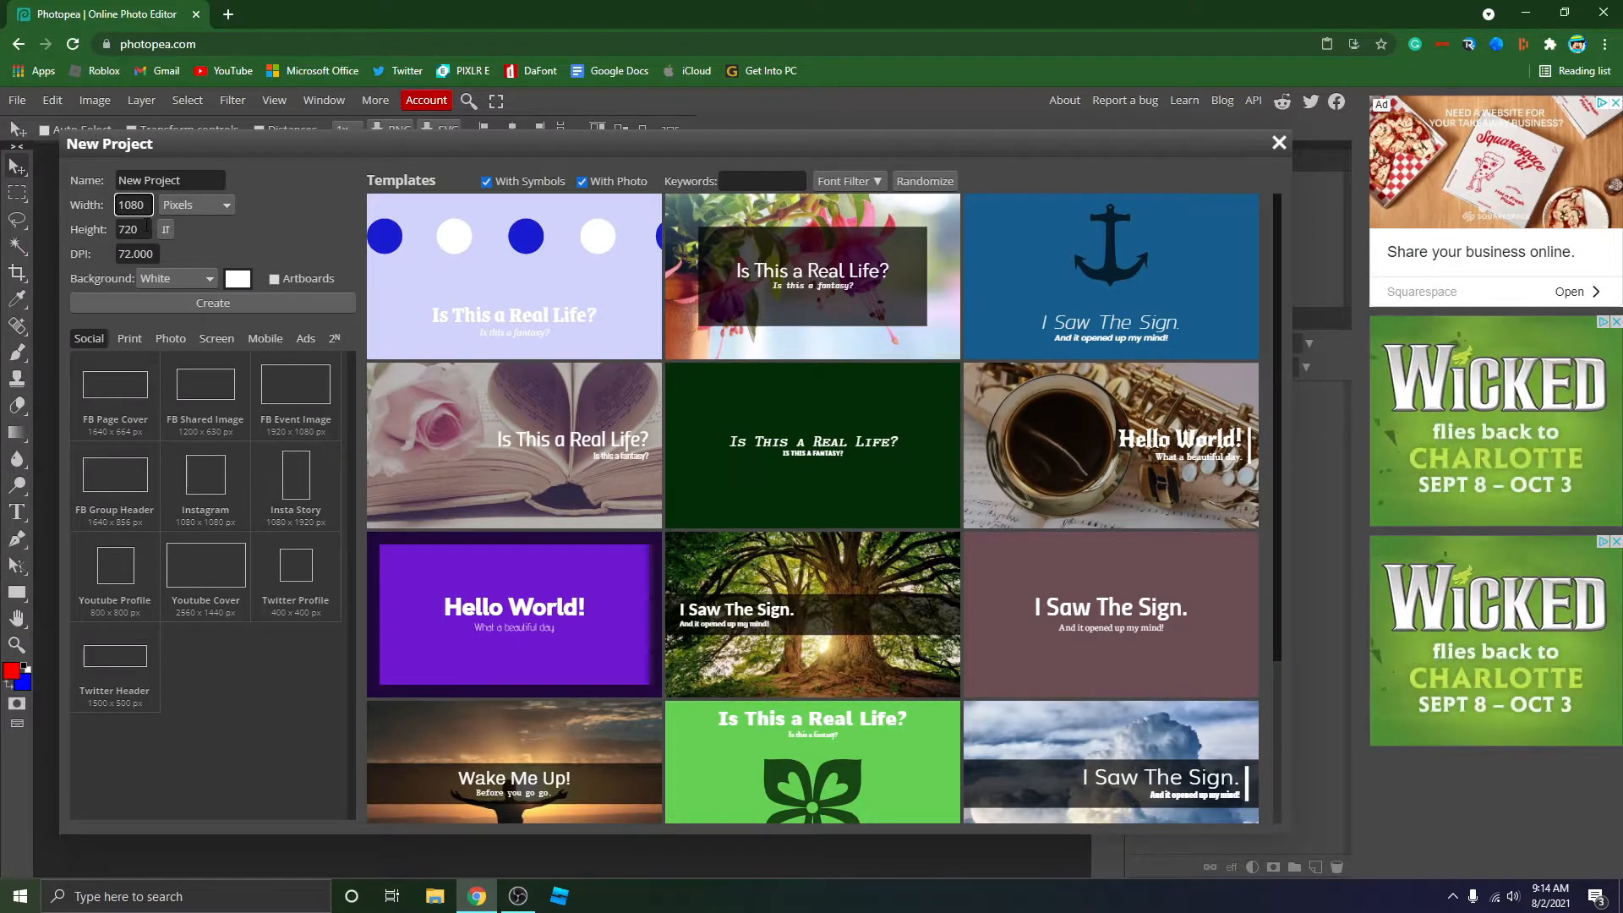
key(Tab)
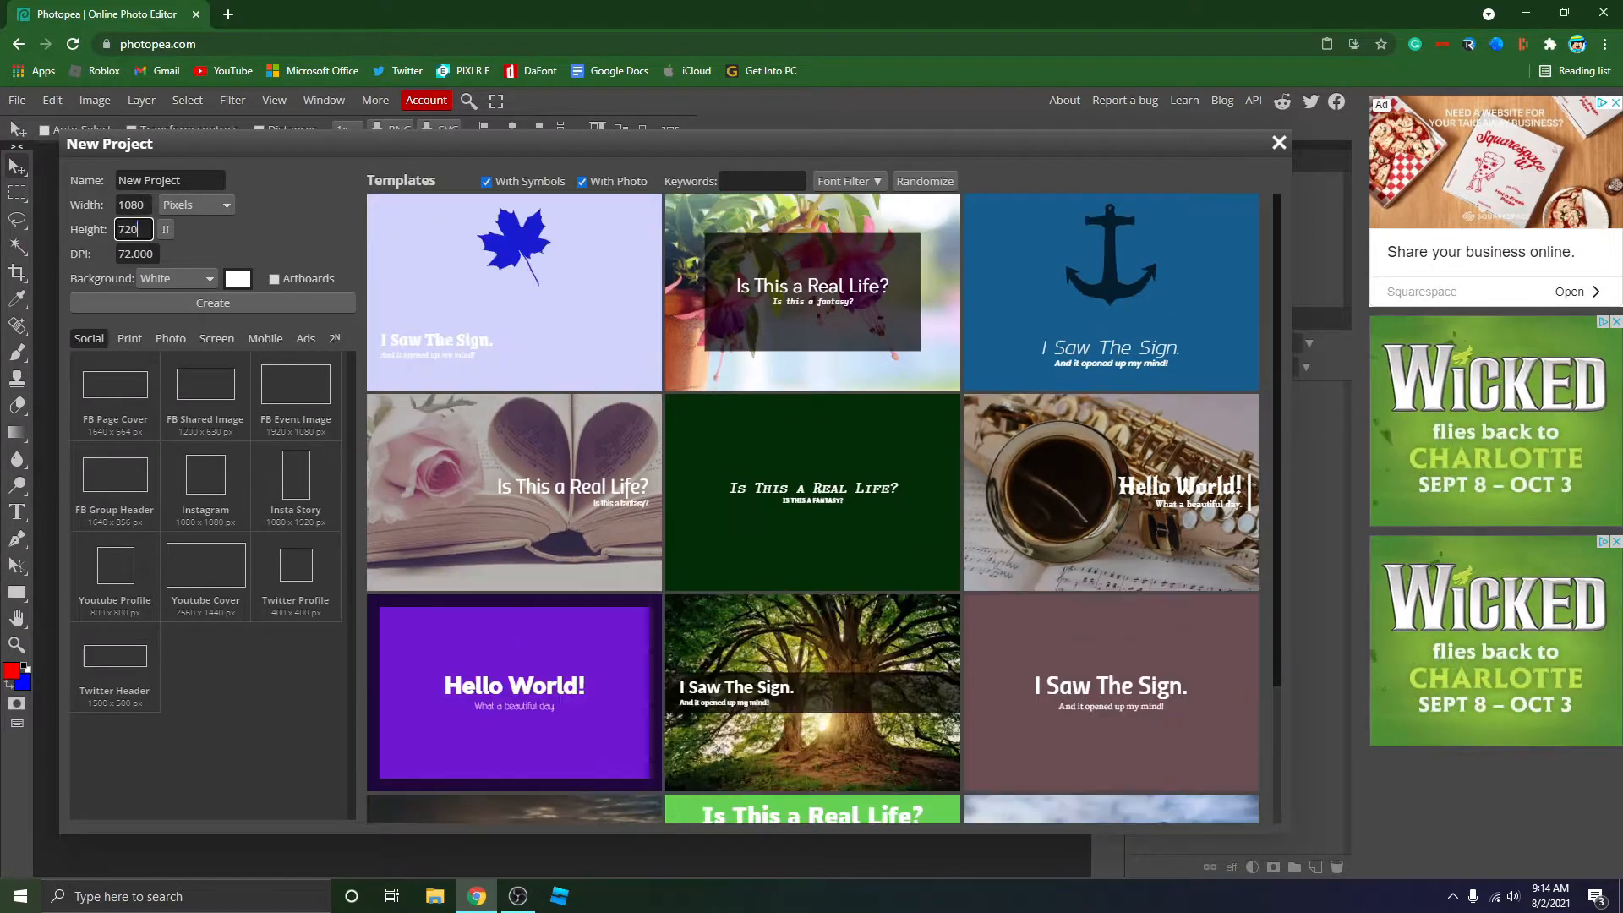
text(1080)
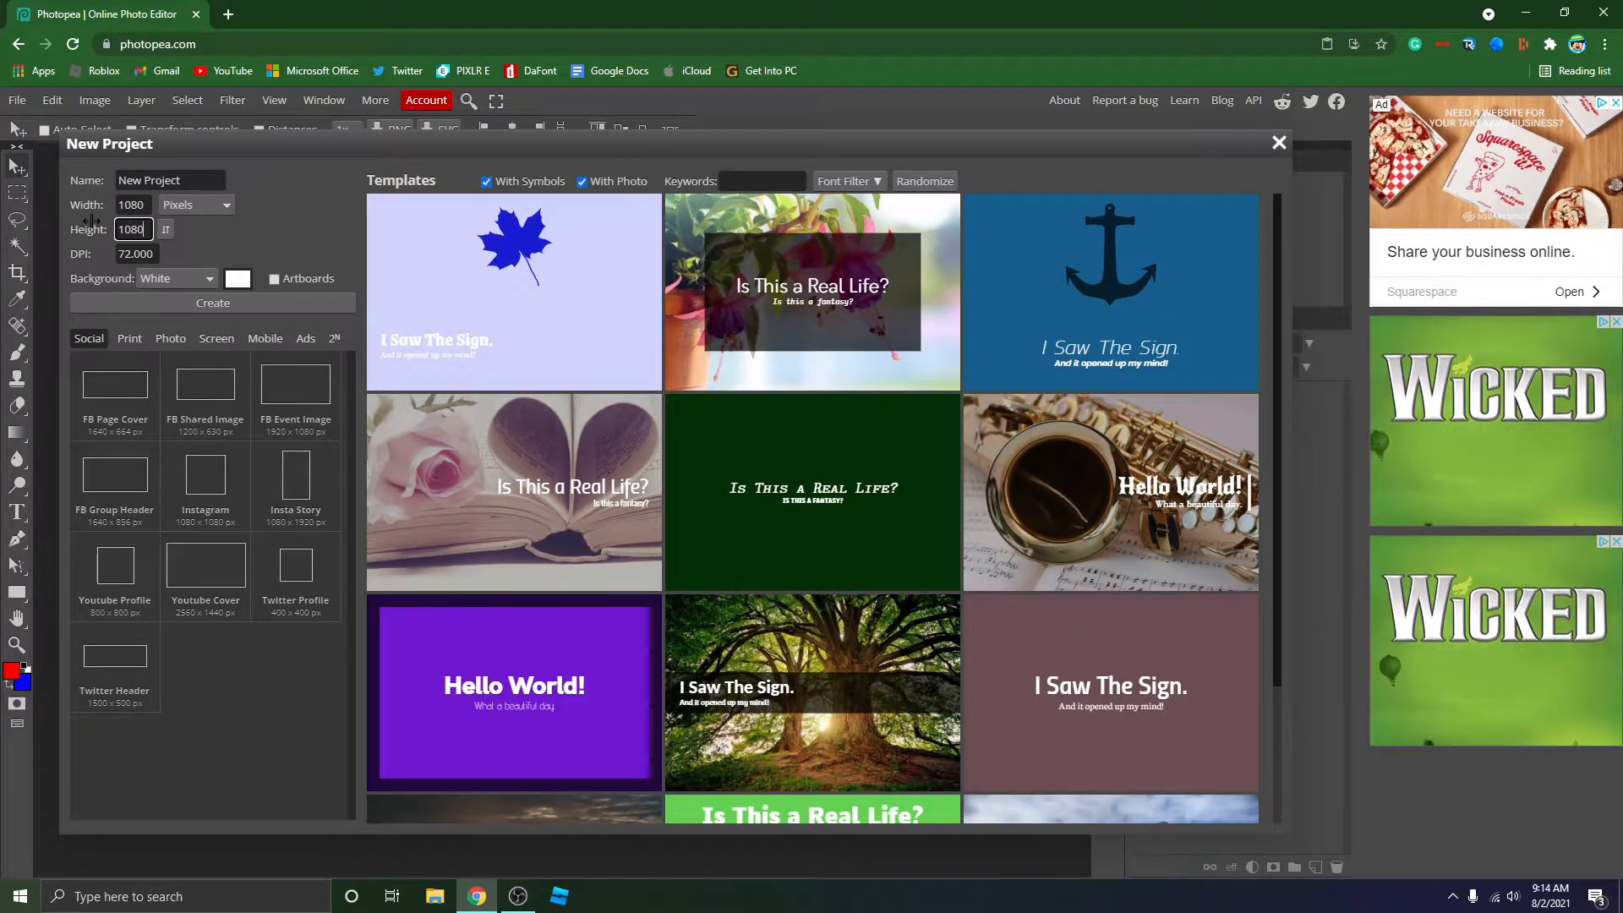
click(190, 278)
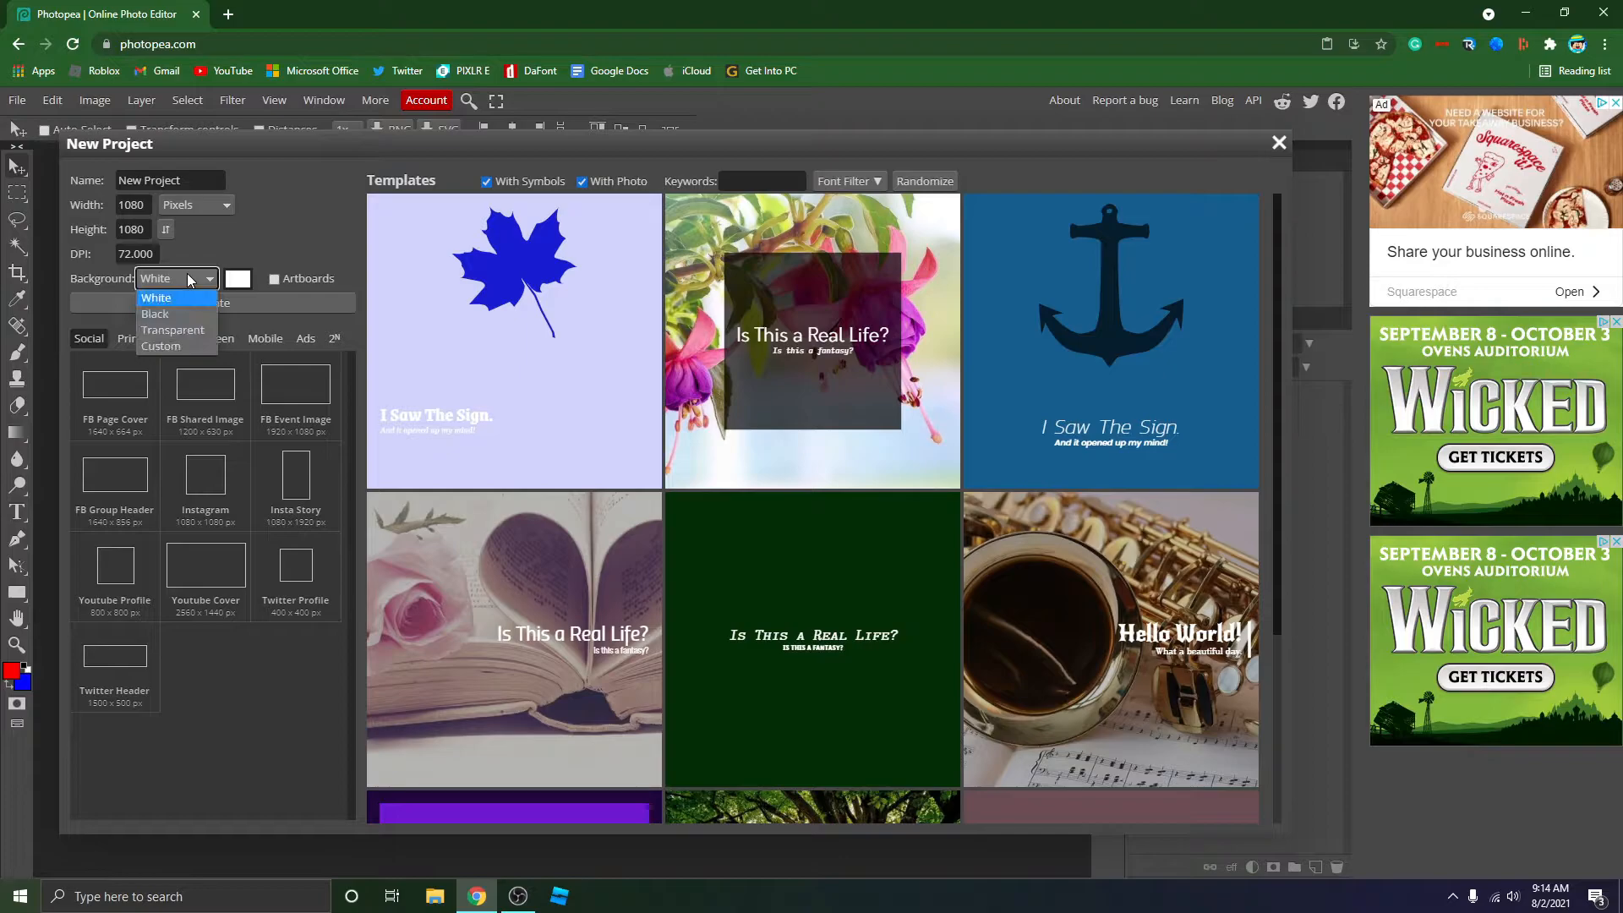
click(177, 329)
click(213, 302)
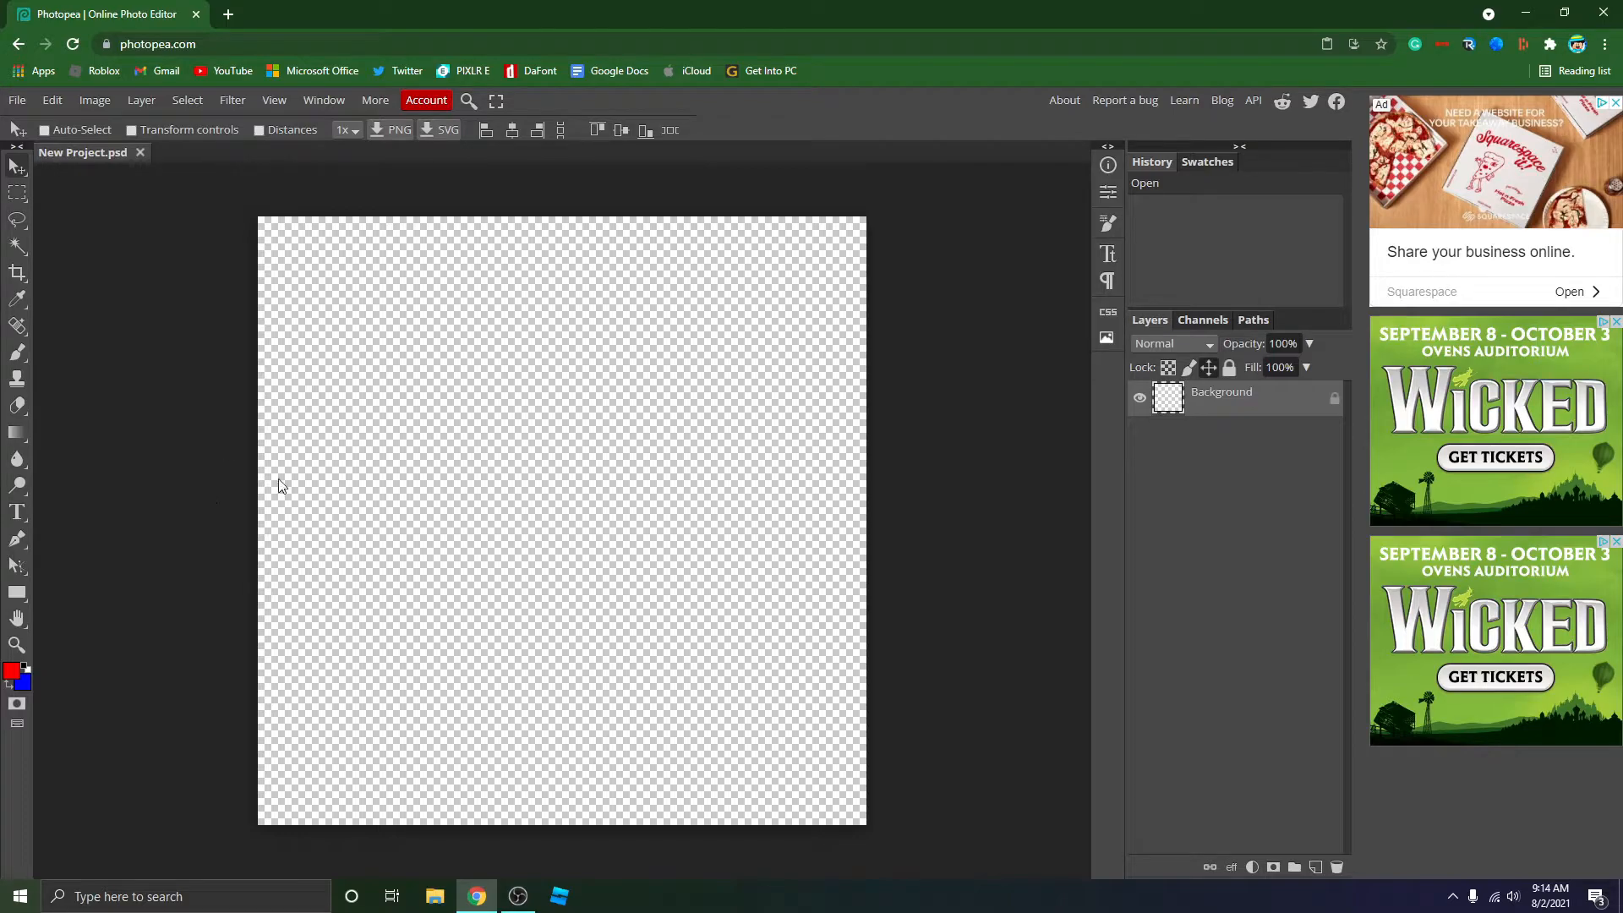
Place the "Render Done" image from the LinconBlox GFX folder on the Desktop into the project.
click(17, 100)
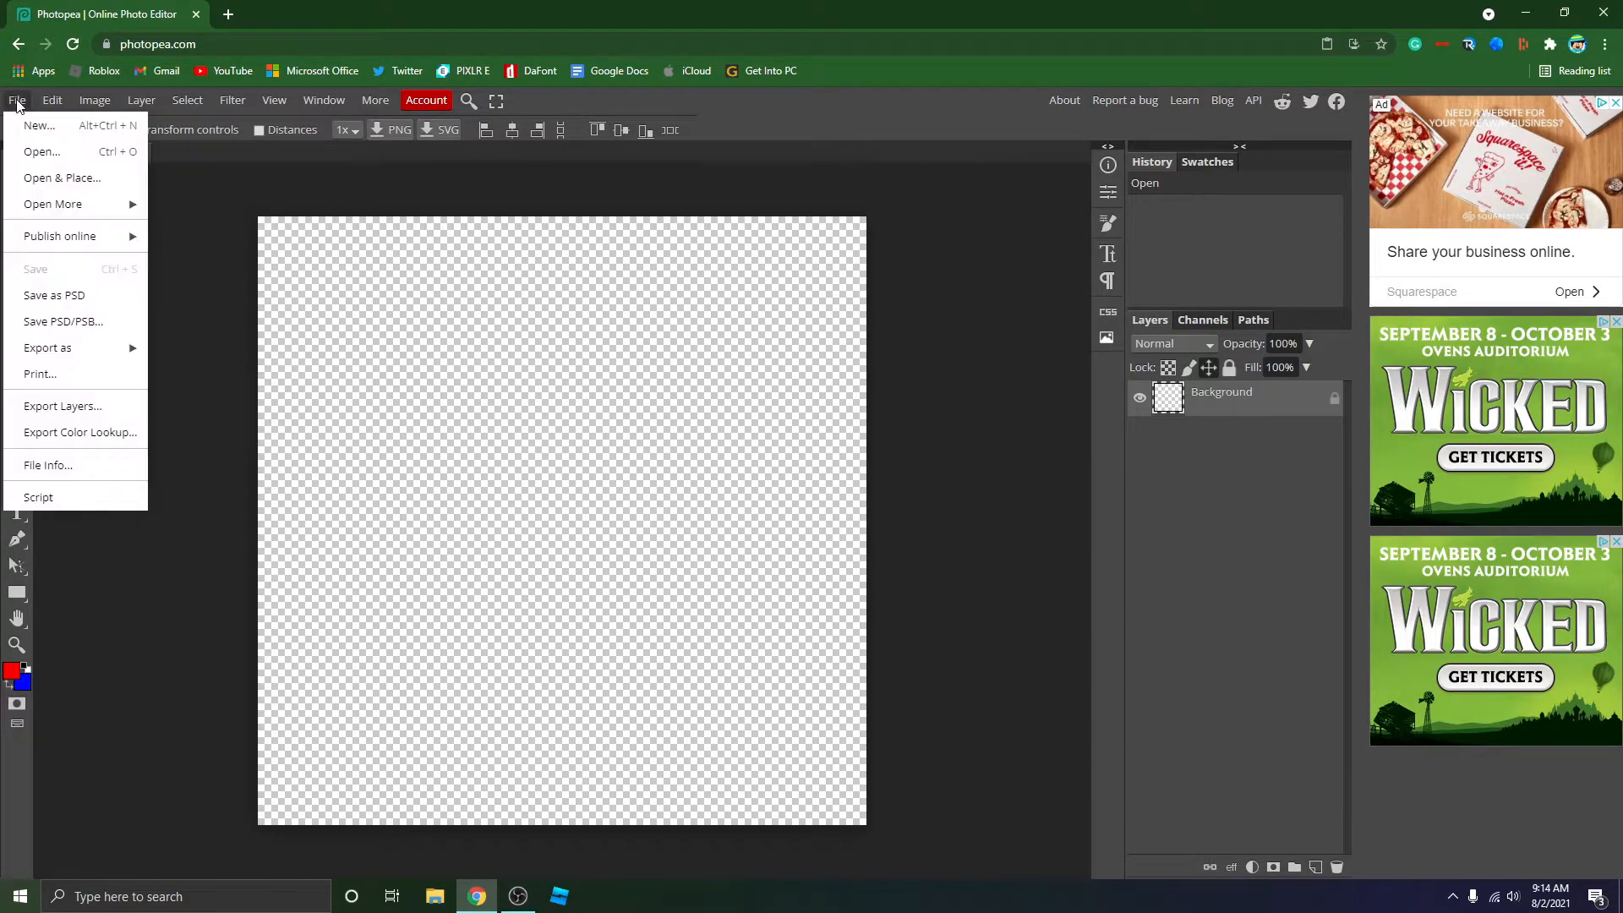
click(44, 179)
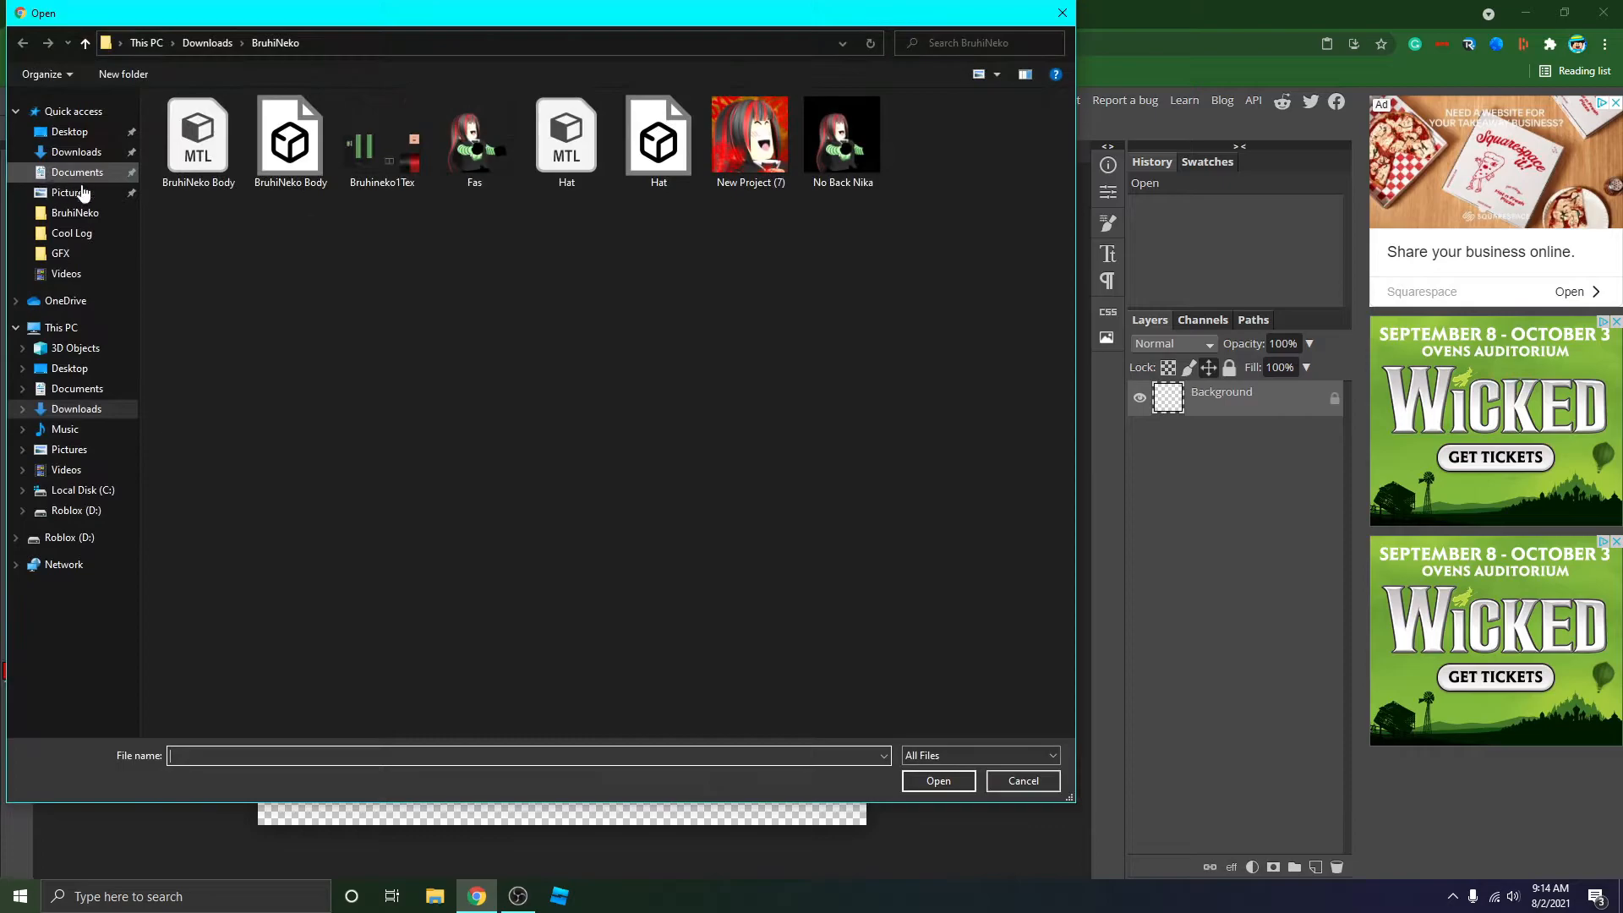
click(69, 133)
double_click(196, 124)
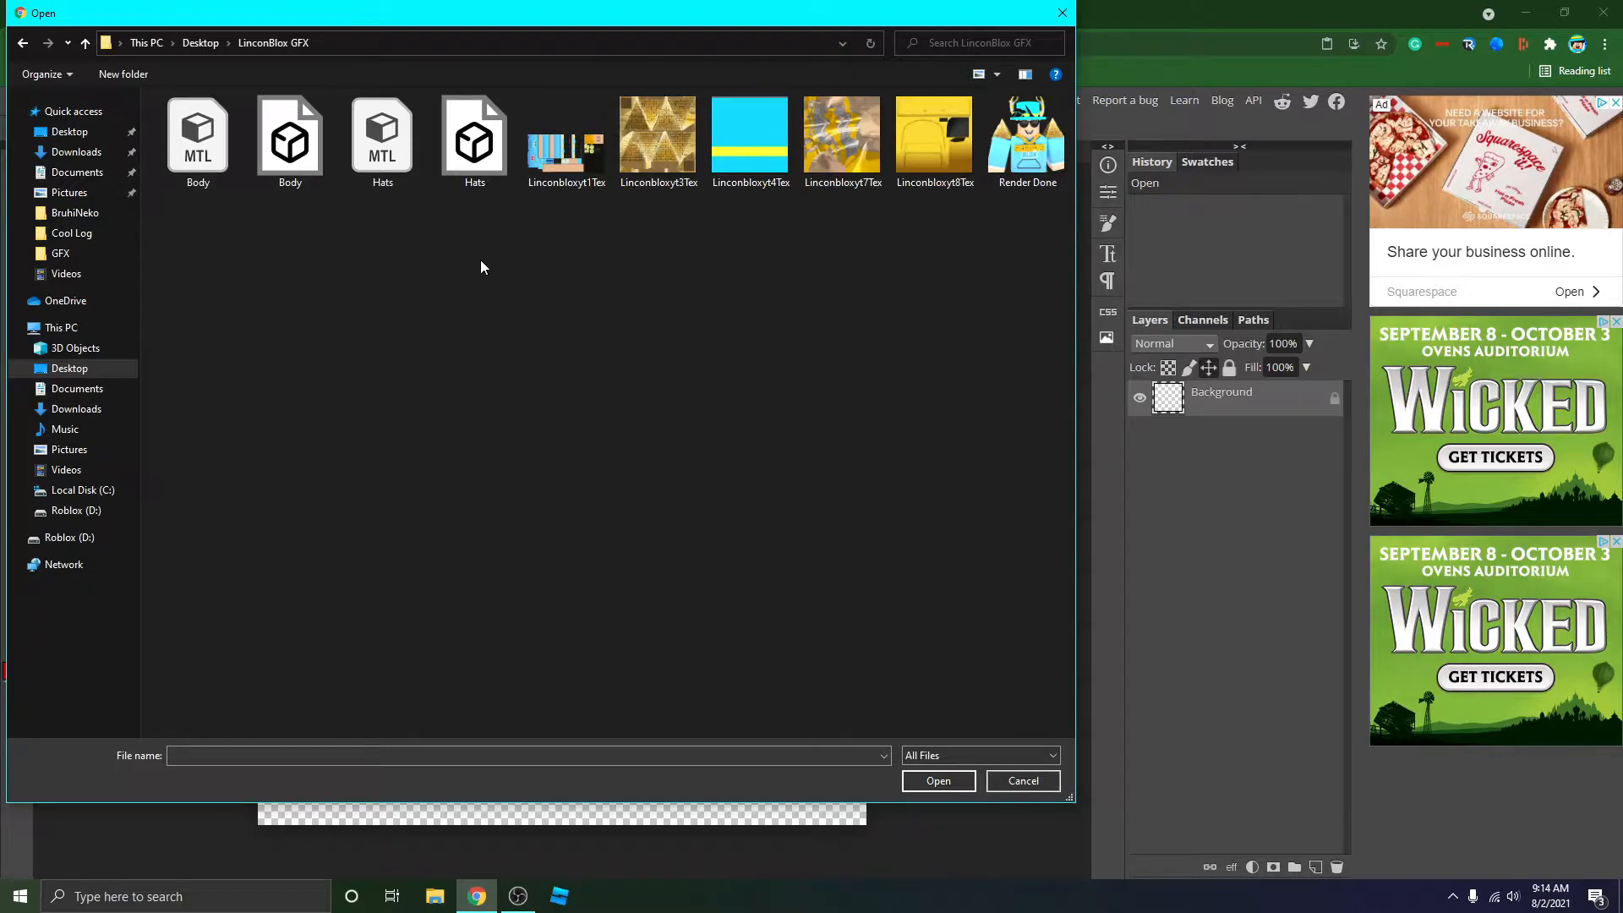
click(1014, 145)
click(937, 780)
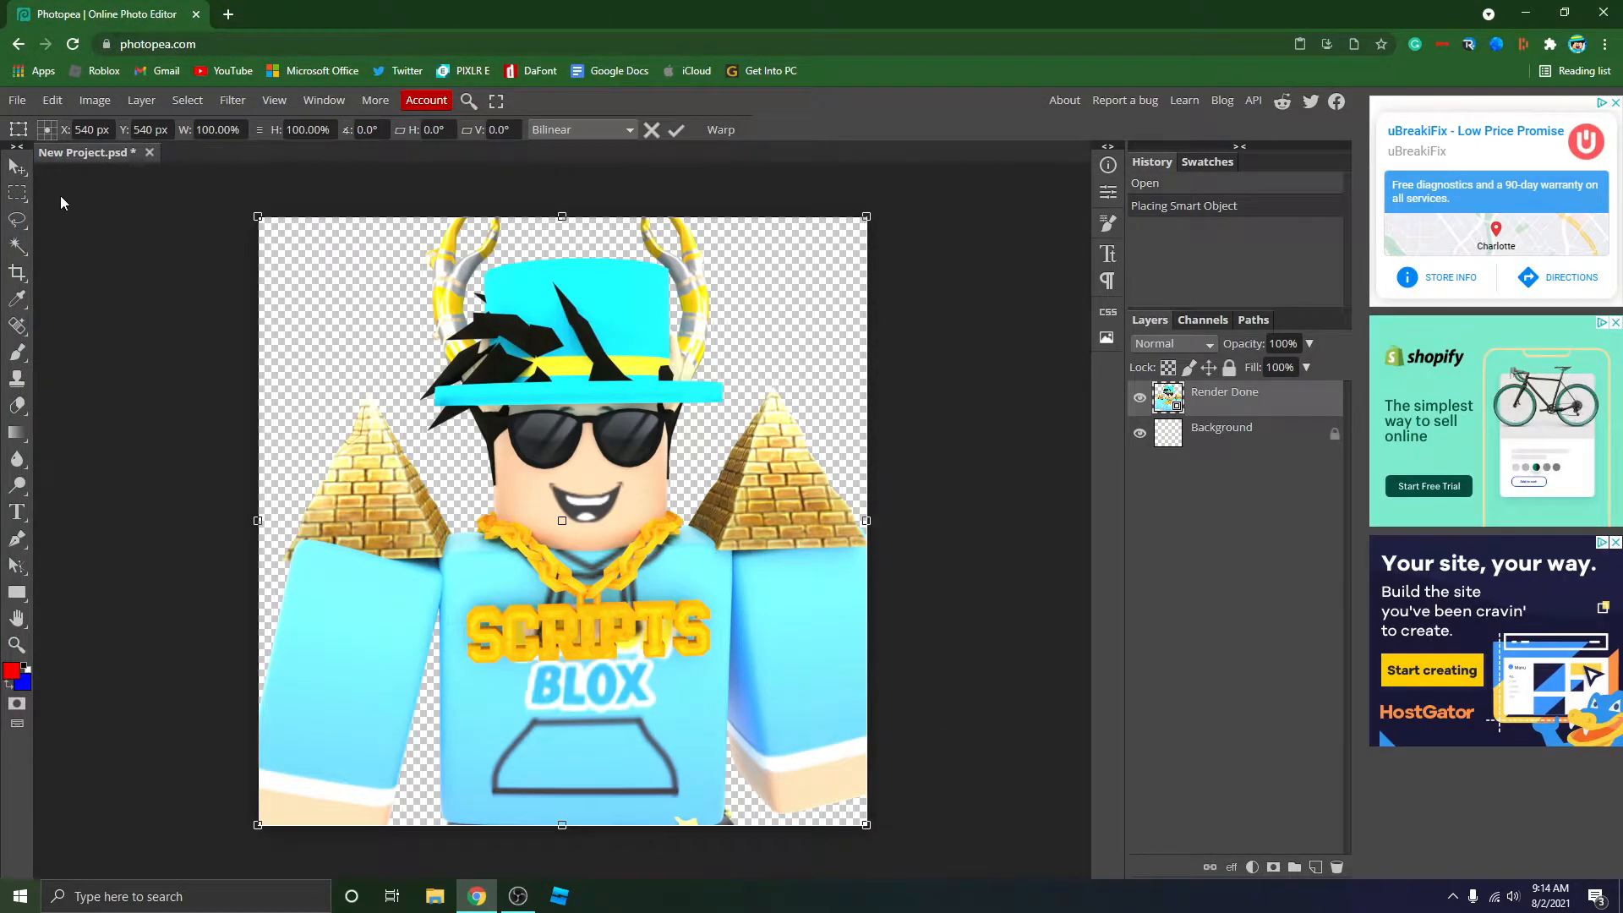
Scale the placed character render to about 106% and shift it slightly so it fills the canvas.
drag(258, 217, 220, 179)
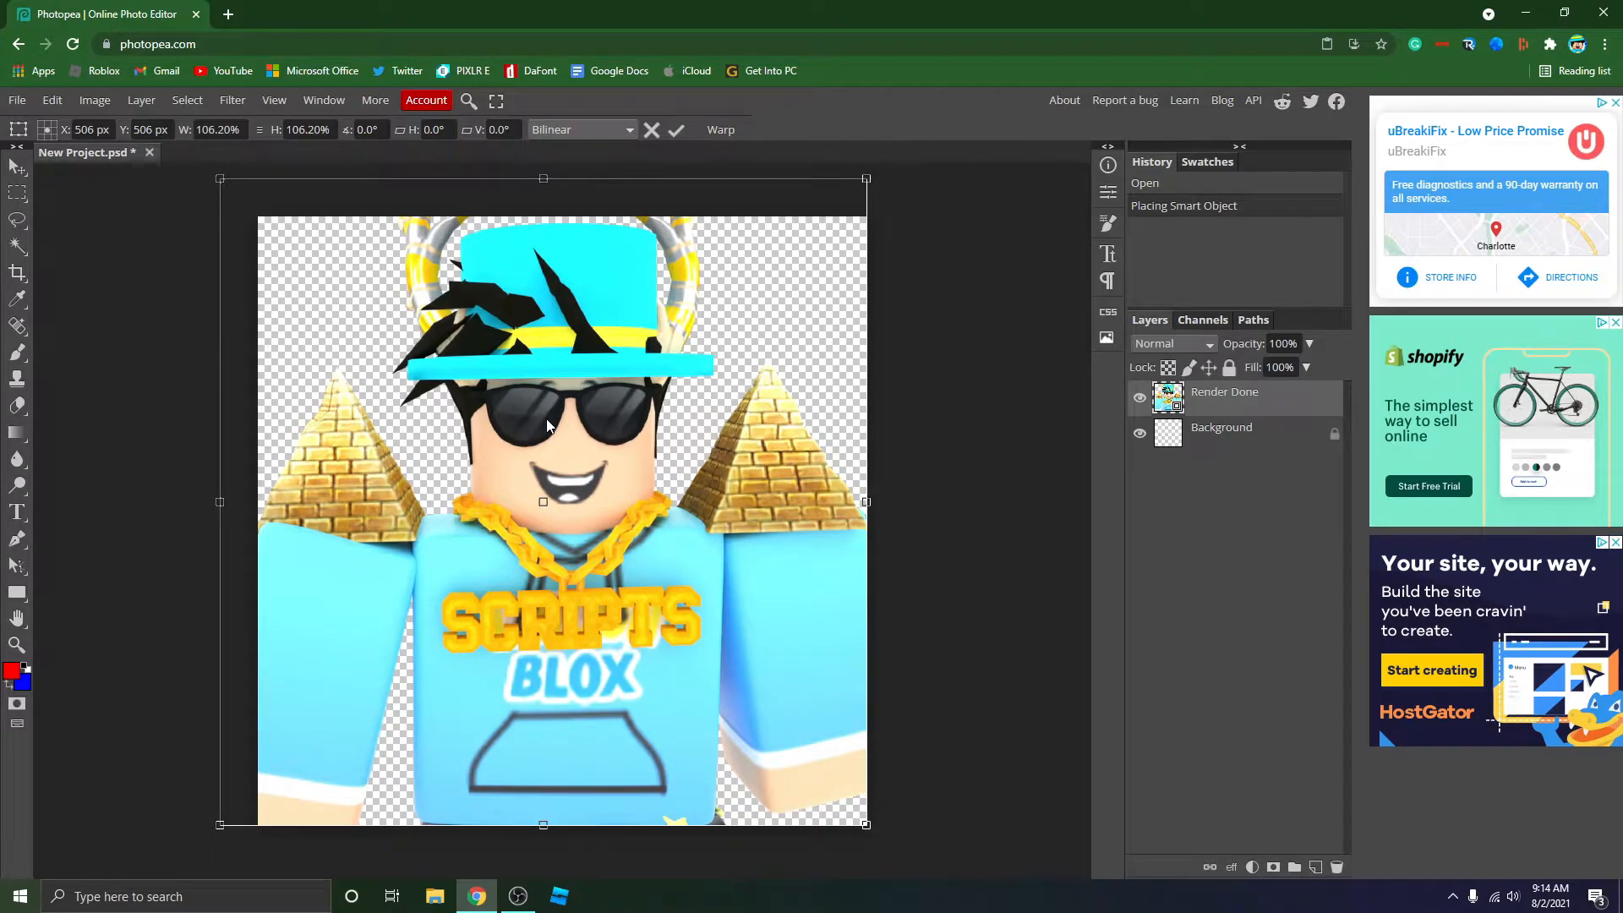
drag(548, 425, 552, 437)
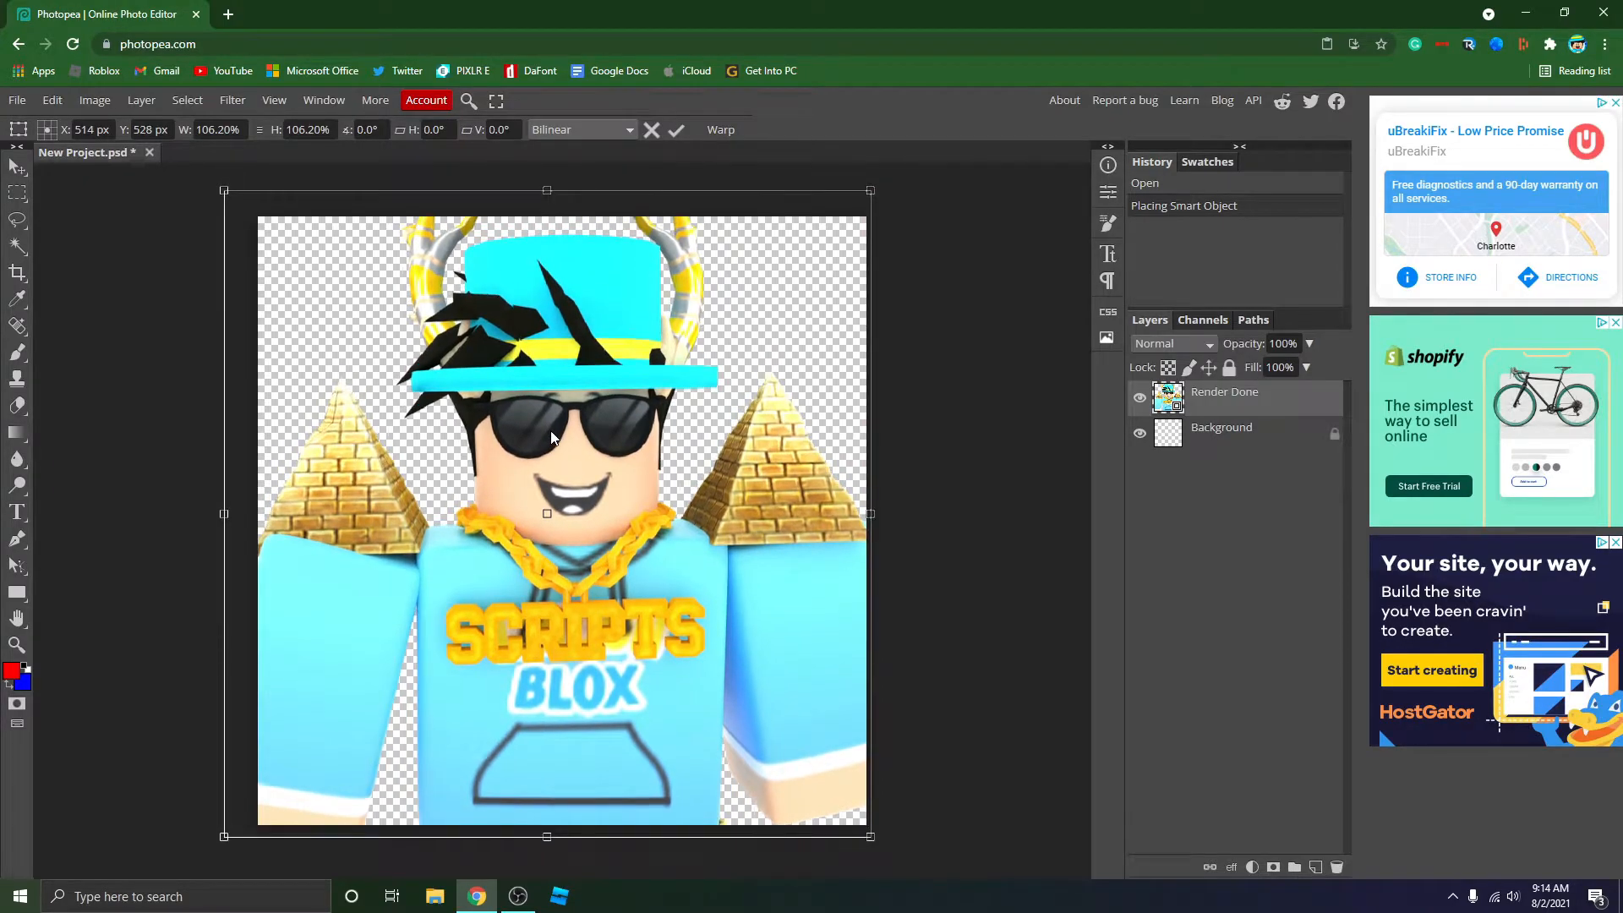
click(676, 129)
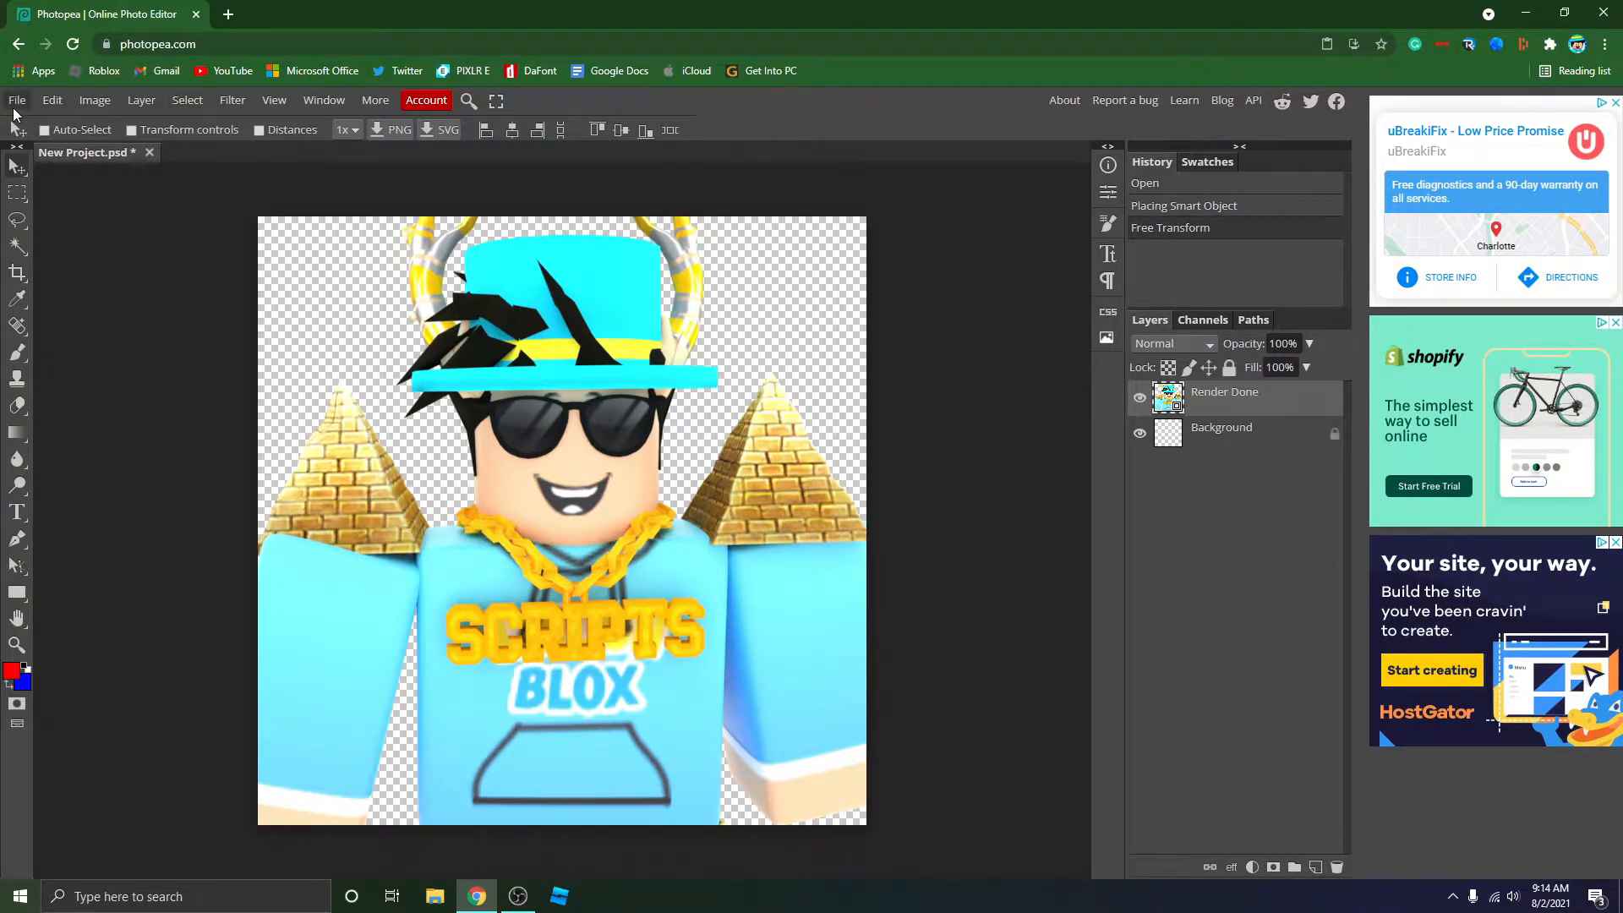
Search Google for "sunrays png" in a new browser tab and open the first image result, the yellow sunburst.
click(229, 14)
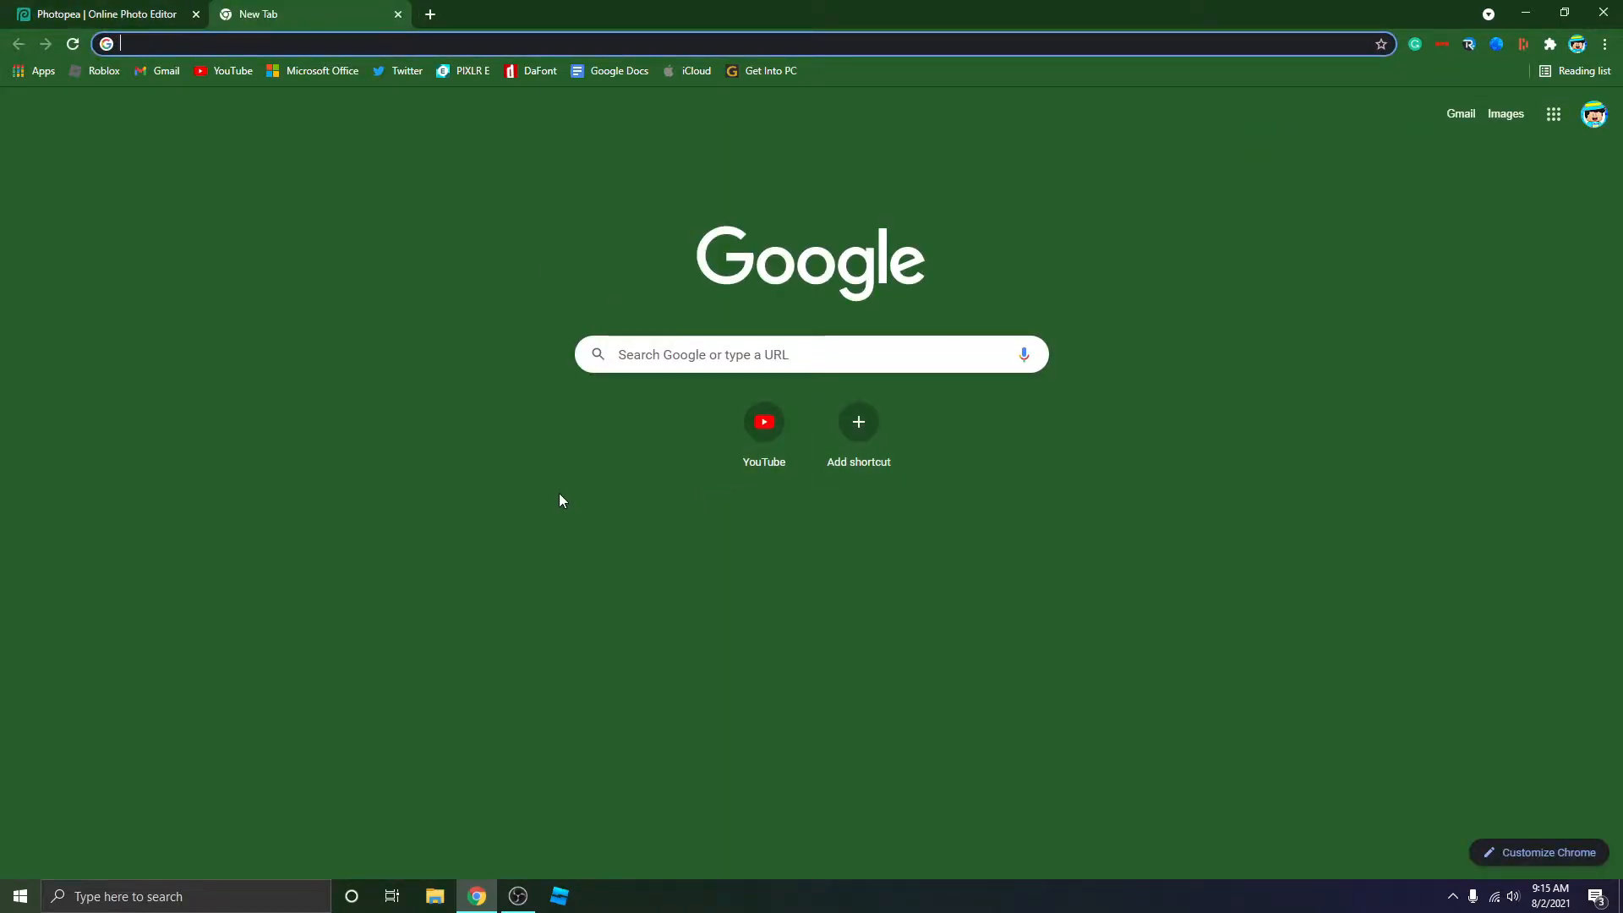
text(Sunra)
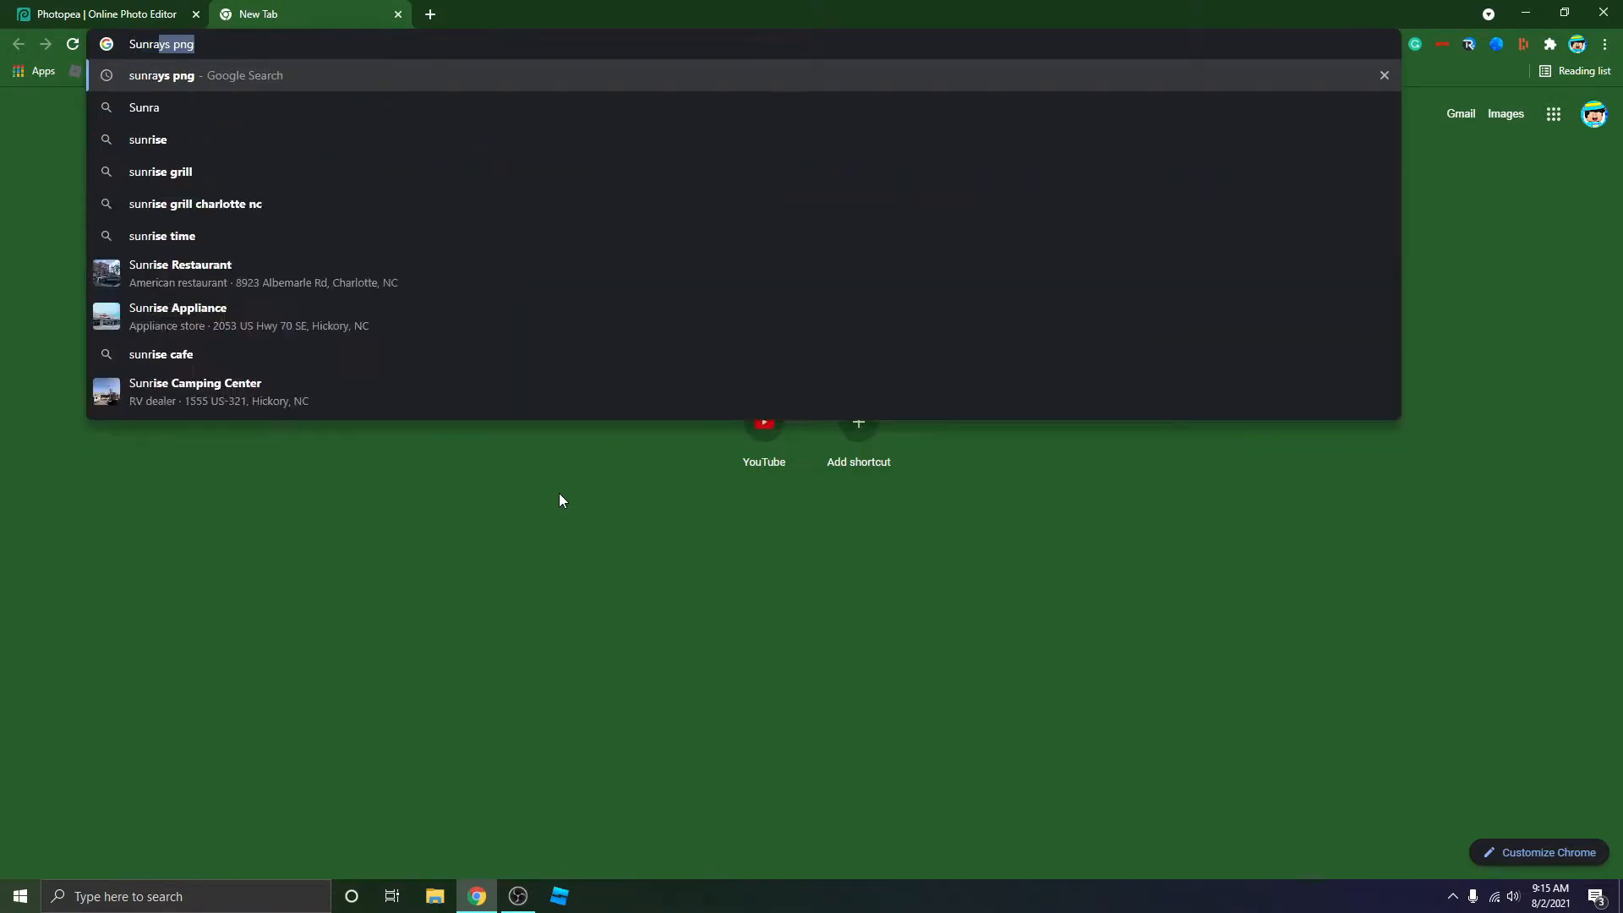
text(ys)
key(Return)
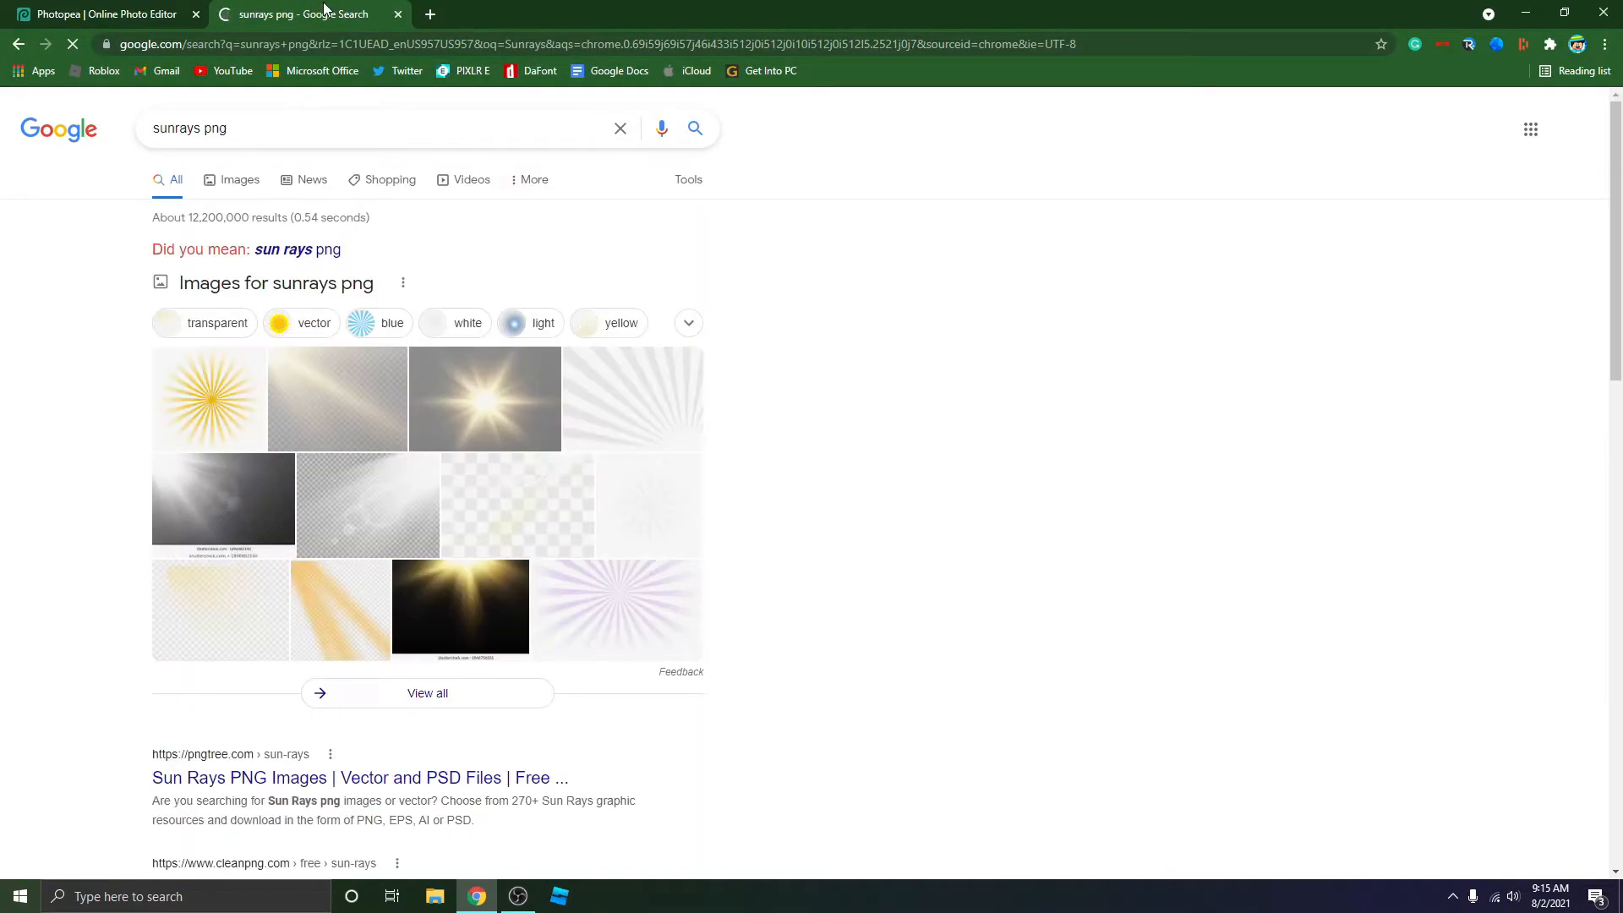
click(226, 385)
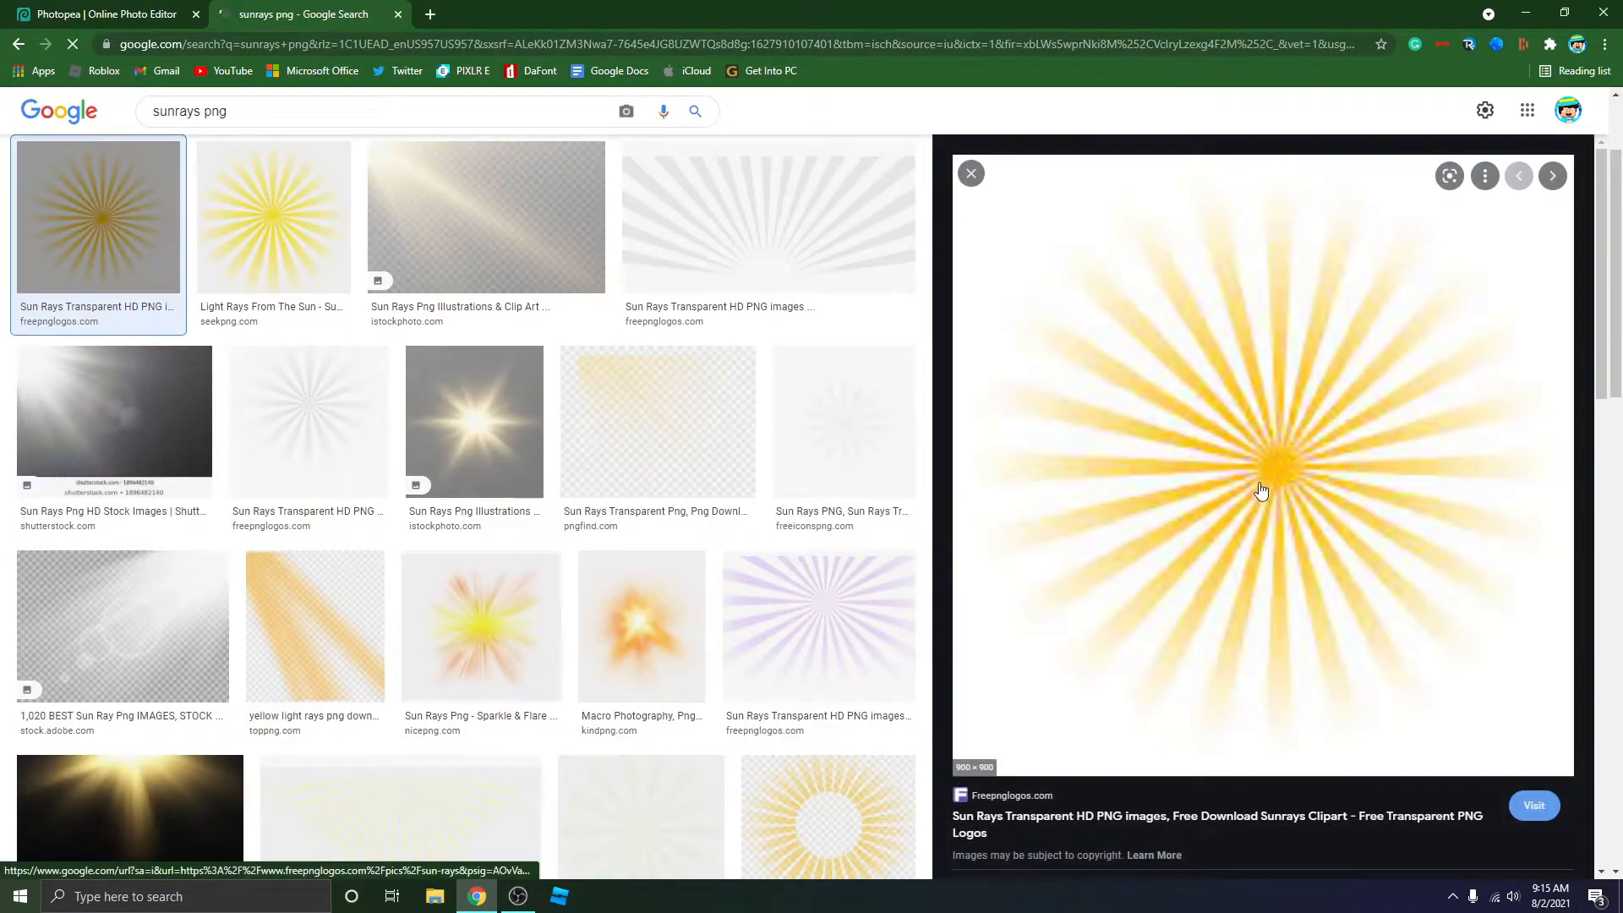
Copy the yellow sunburst image and paste it into the Photopea project as a new layer.
right_click(1234, 389)
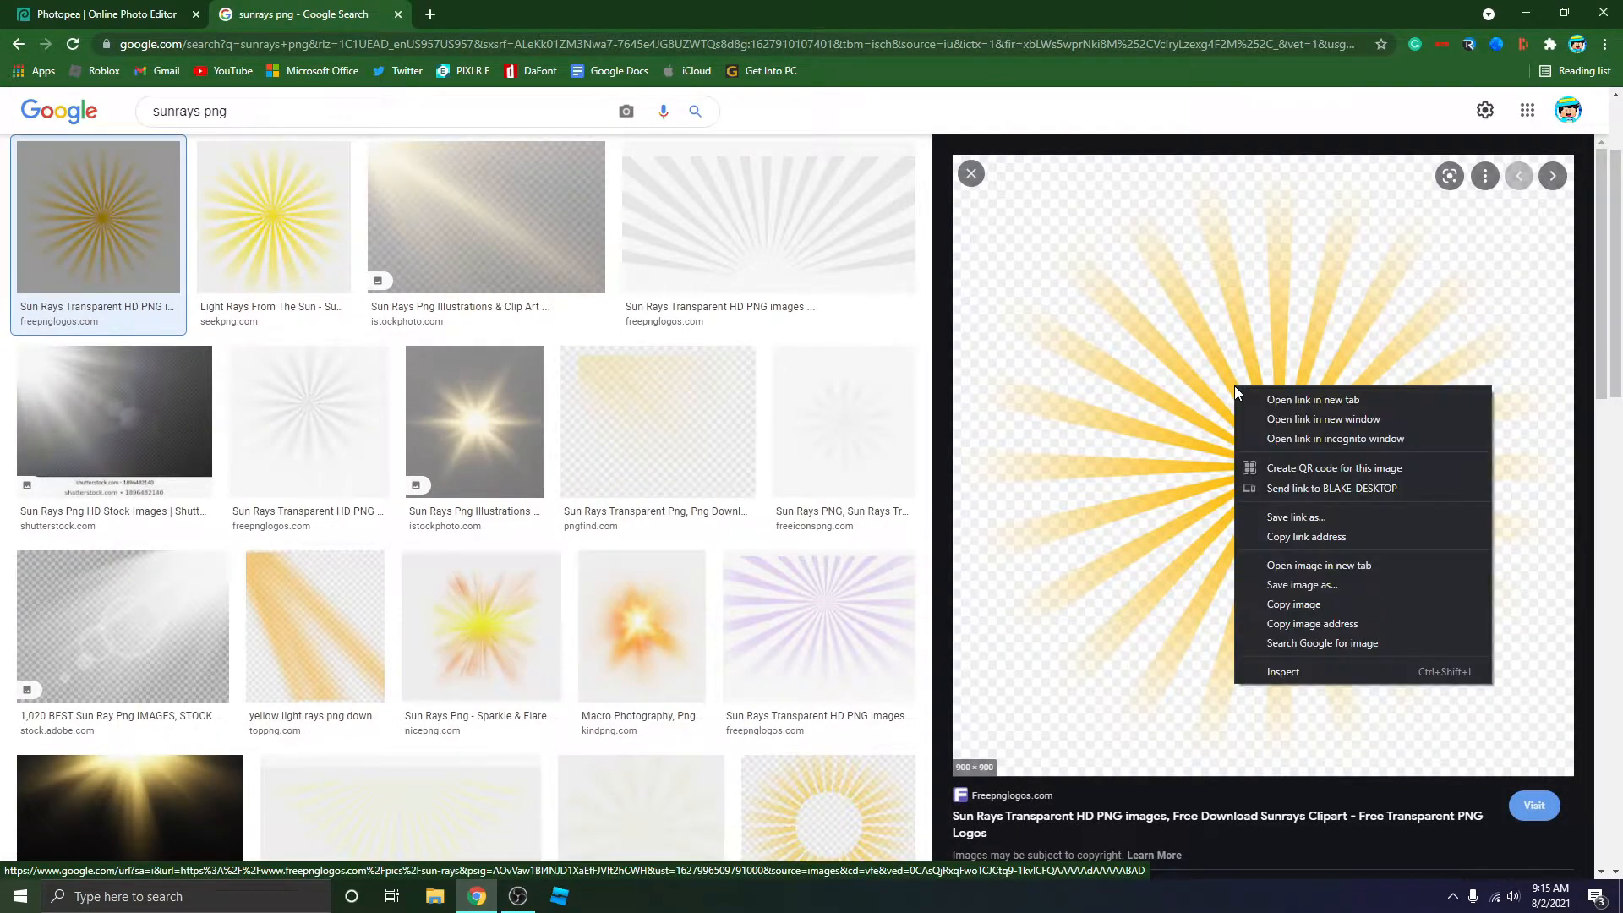
click(1303, 606)
click(18, 9)
key(ctrl)
key(ctrl+v)
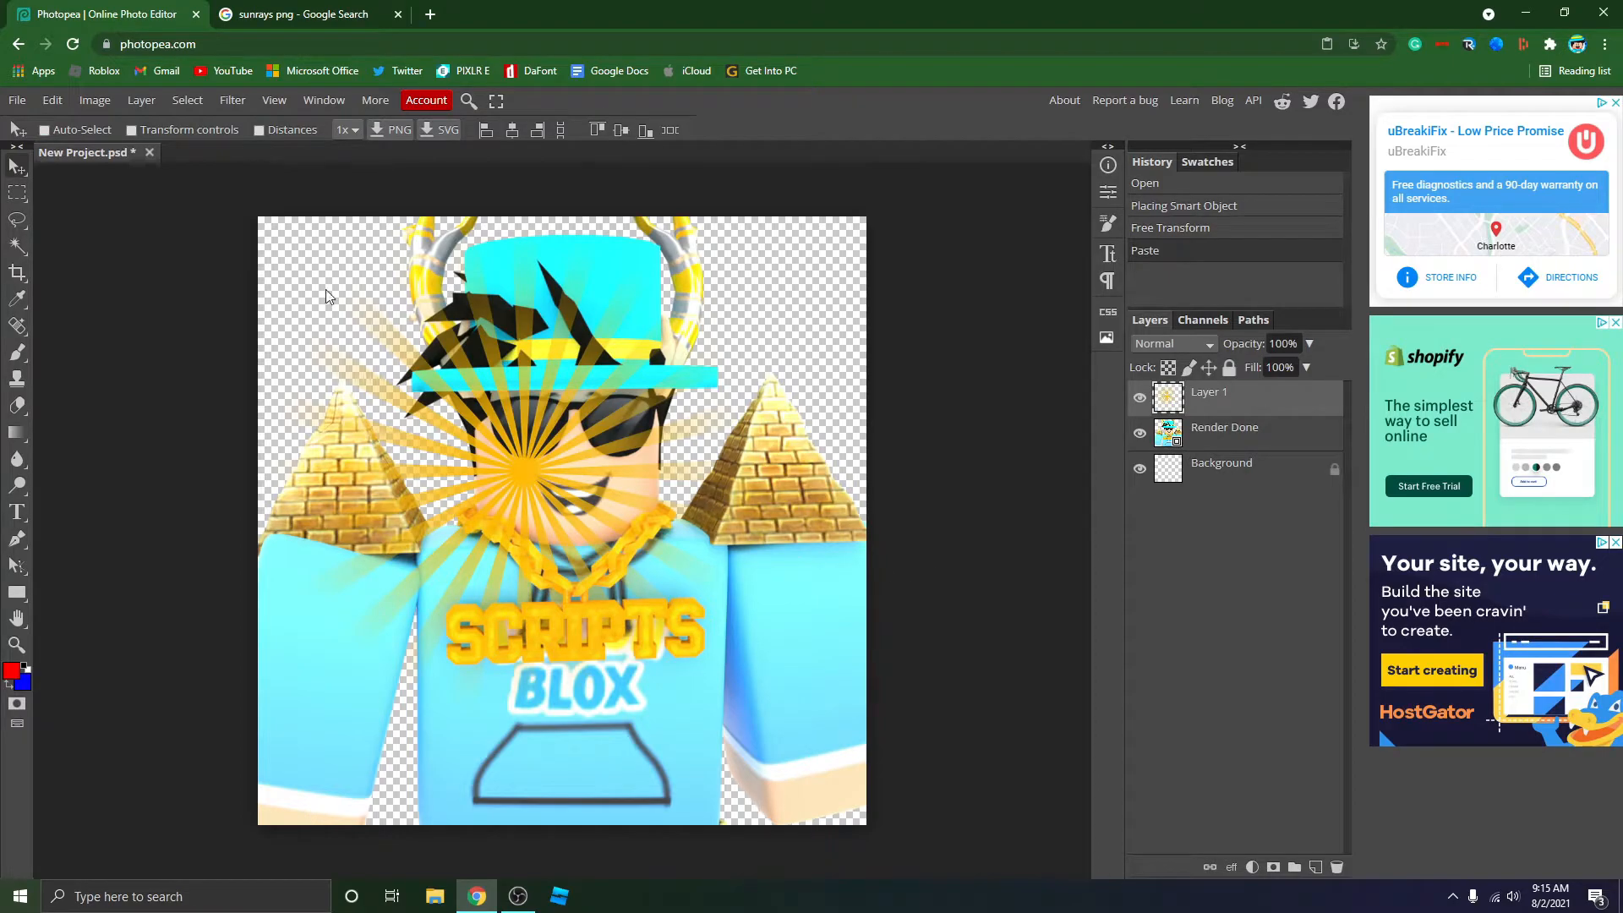
Enlarge the sunburst to cover the canvas, centre it on the character, and put its layer beneath Render Done.
click(133, 130)
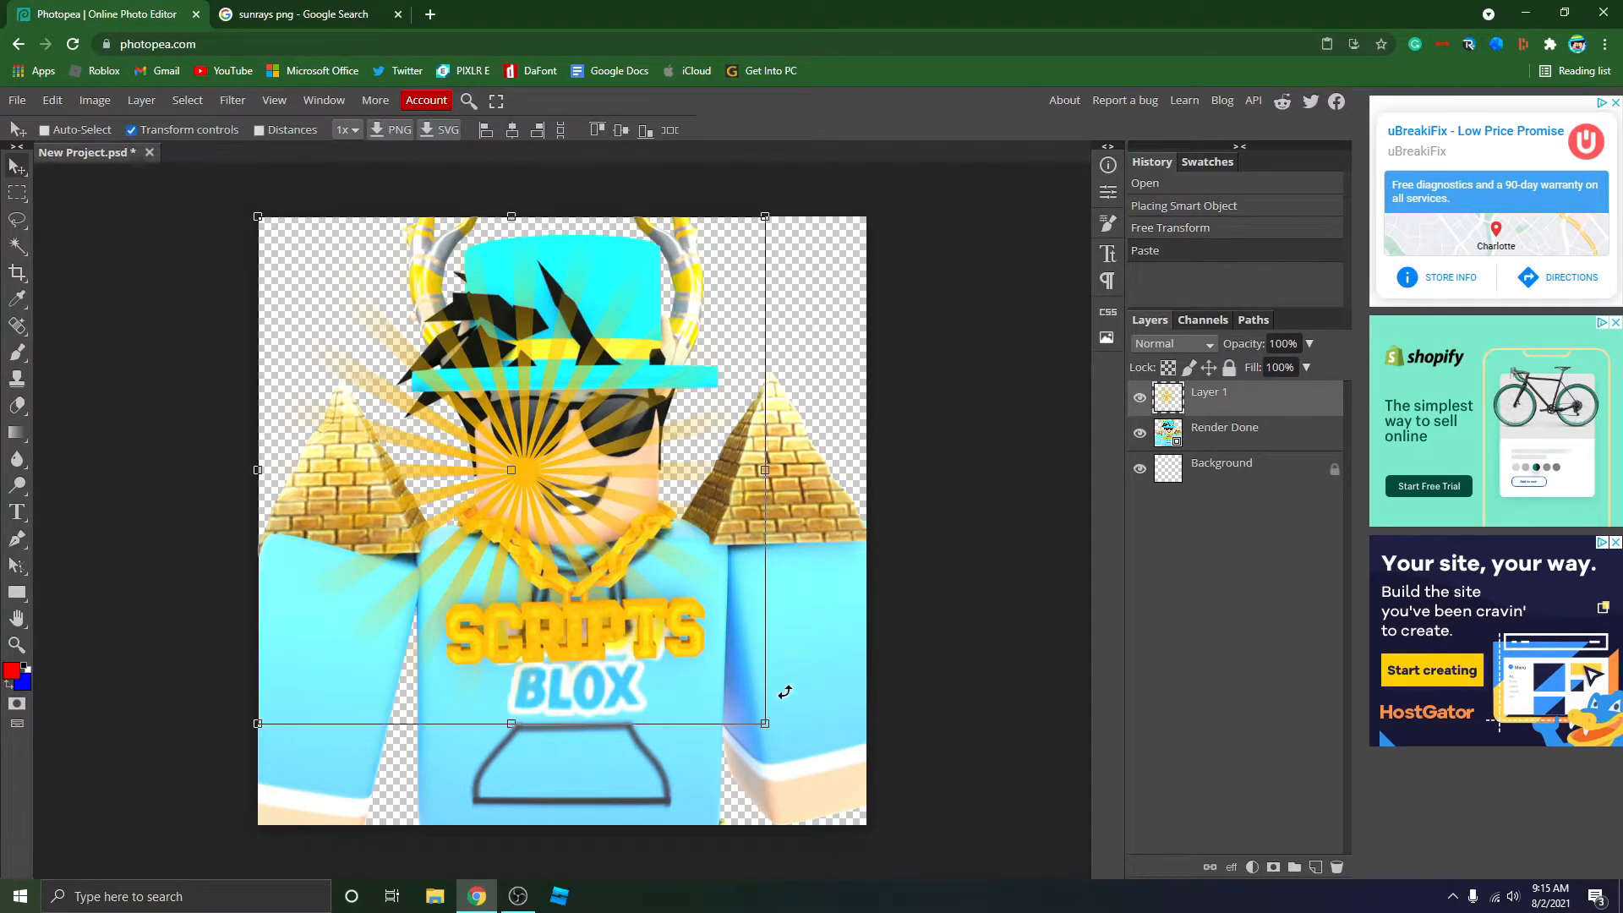
drag(763, 723, 934, 893)
drag(721, 695, 678, 669)
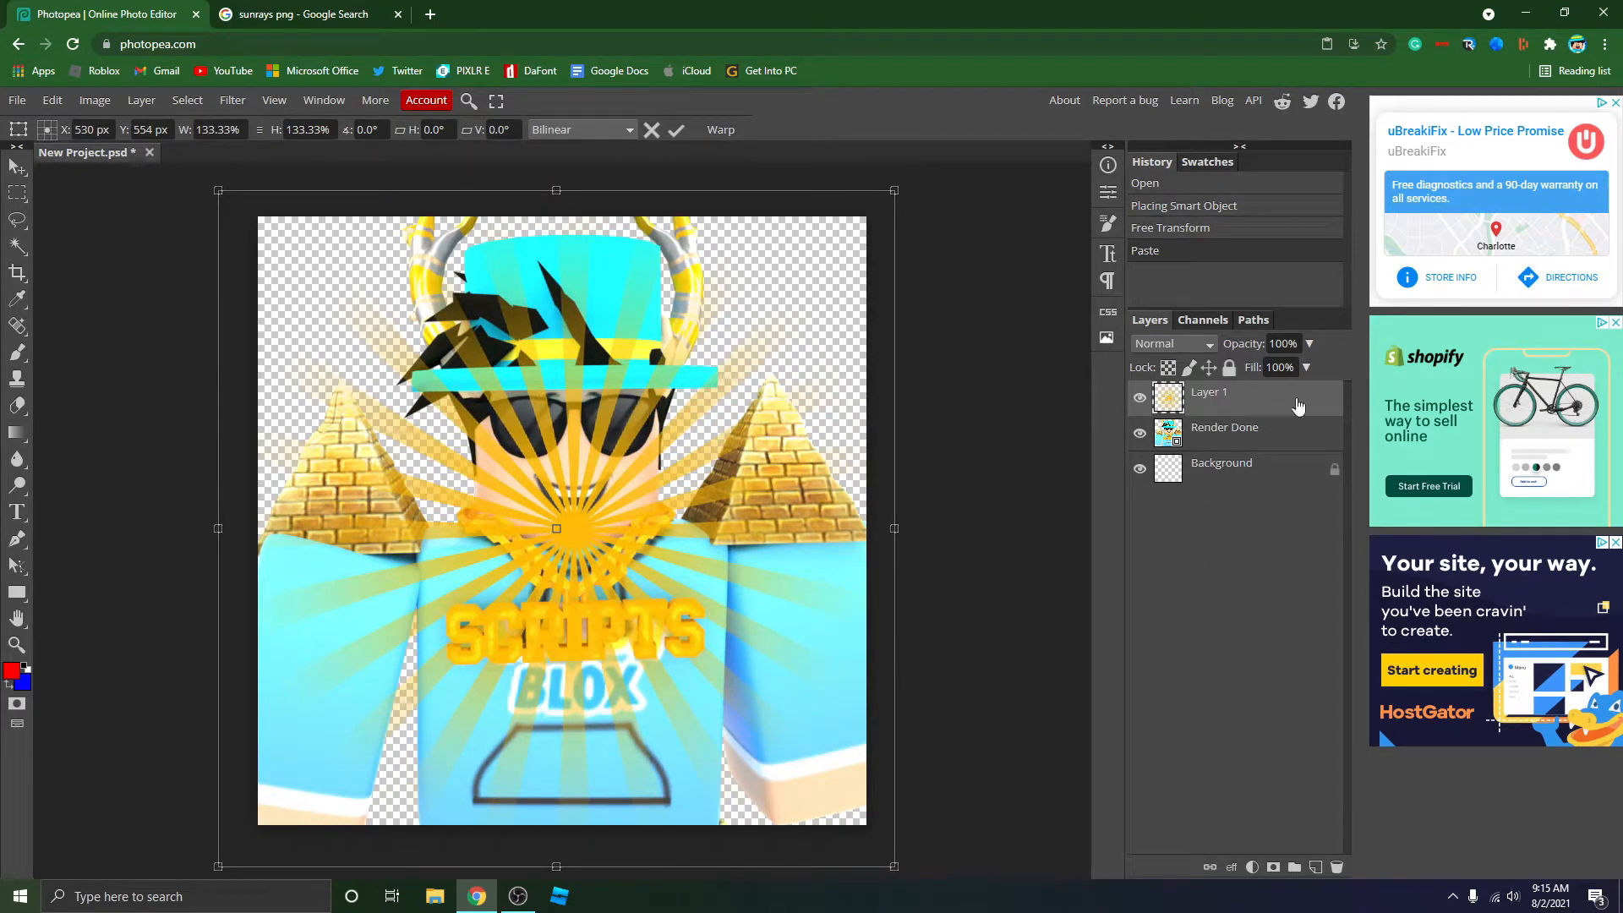
drag(1245, 404, 1249, 456)
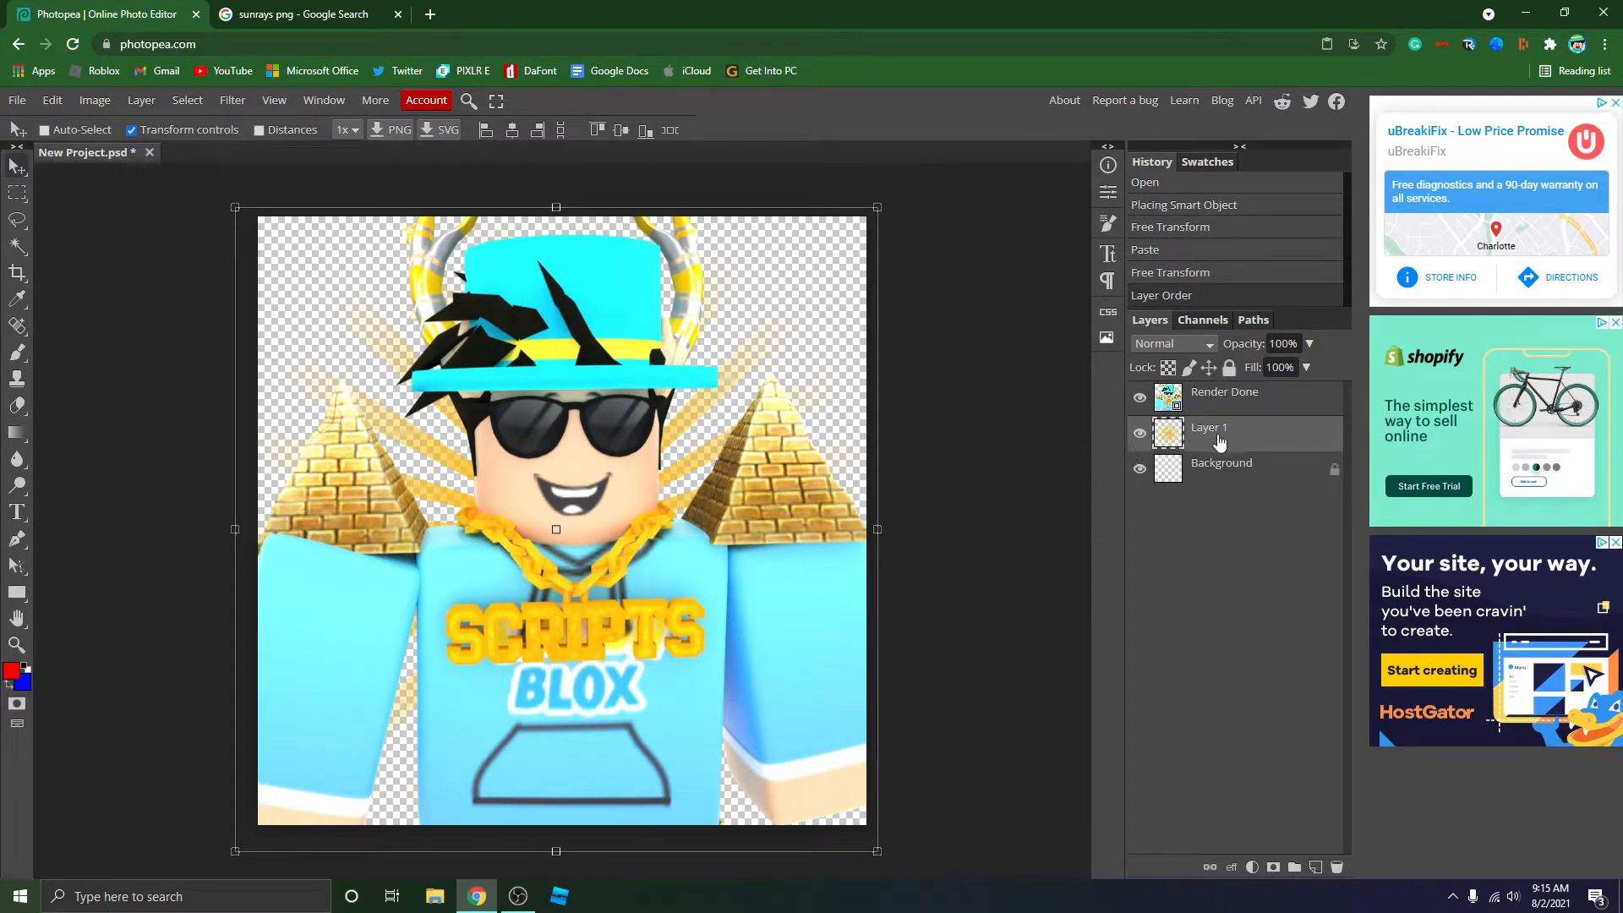
Recolour the sunburst layer cyan with a colorized Hue/Saturation adjustment at hue -180 and saturation 100.
right_click(1259, 435)
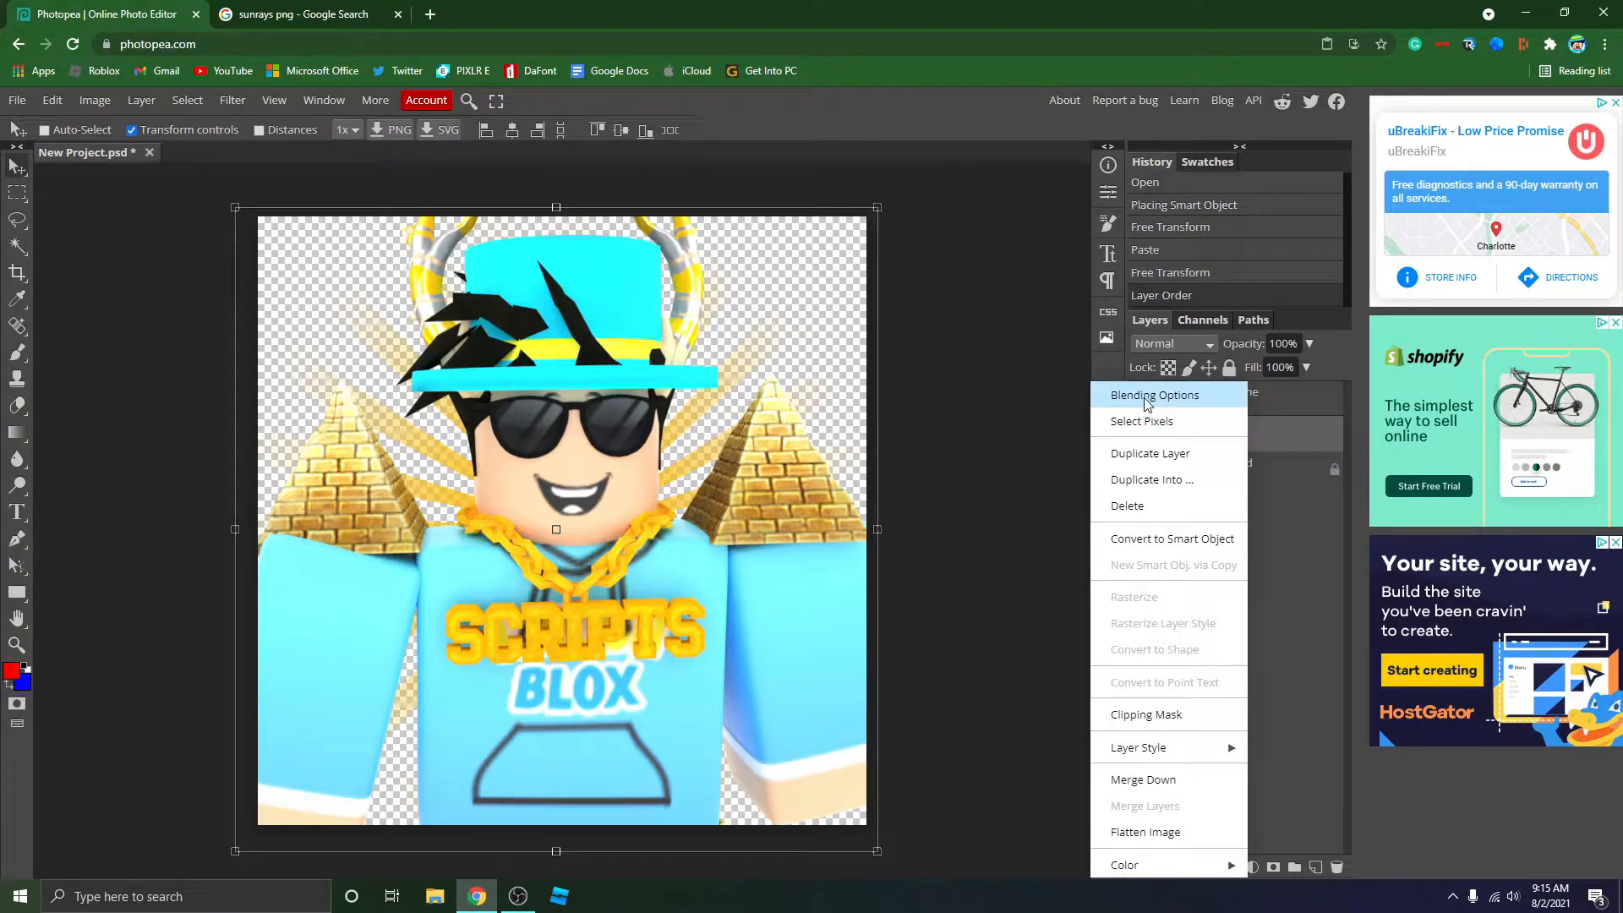
click(97, 100)
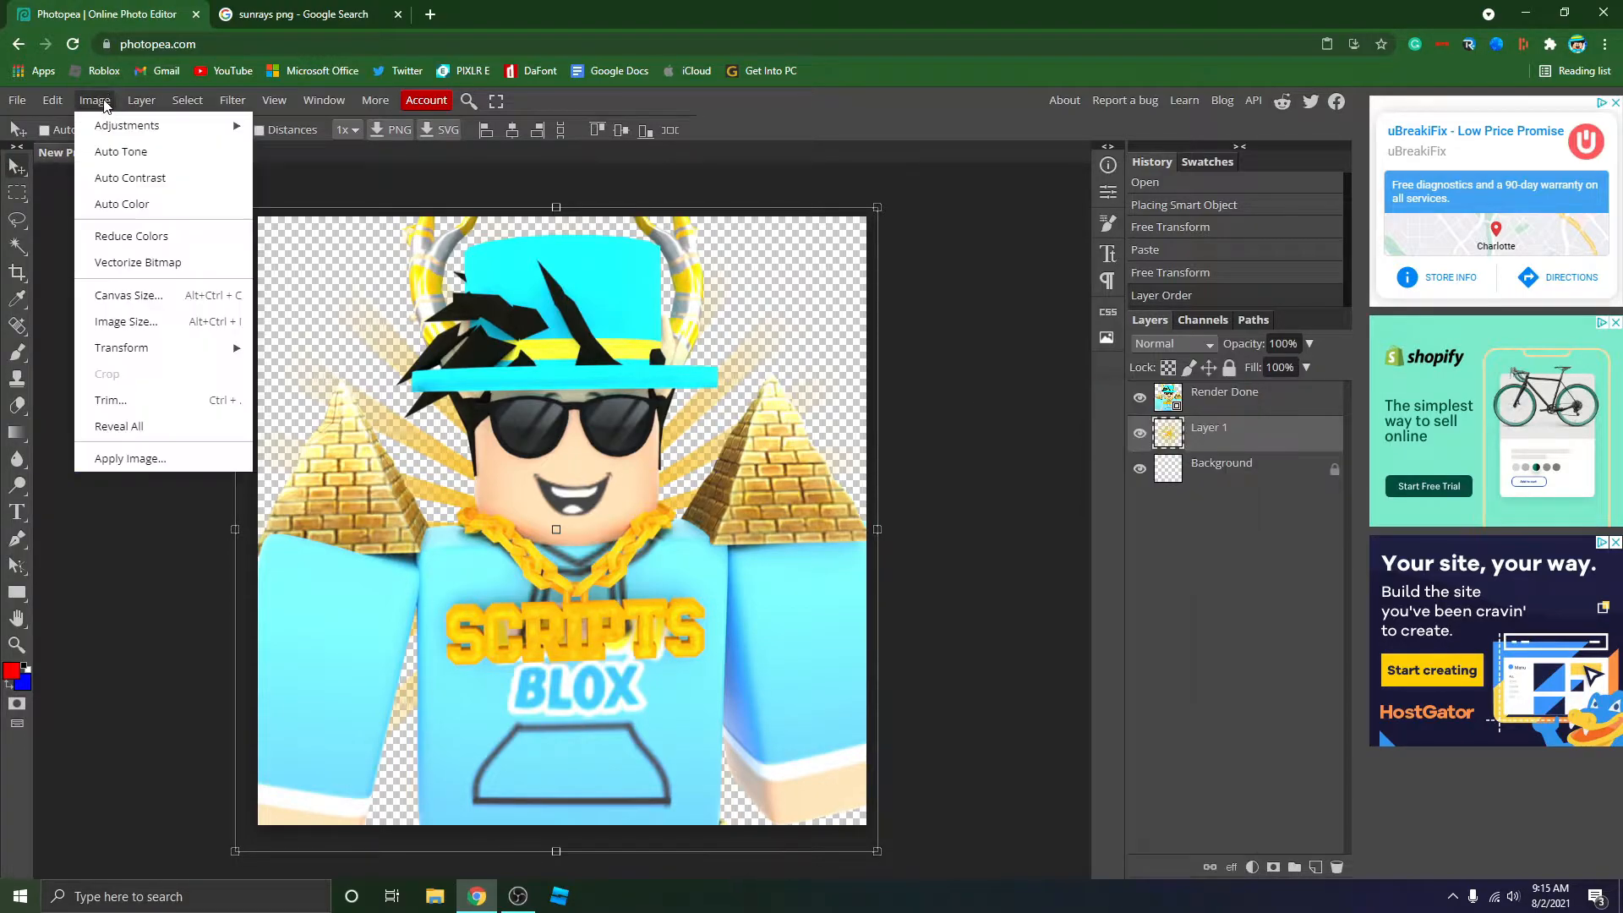
mouse_move(127, 125)
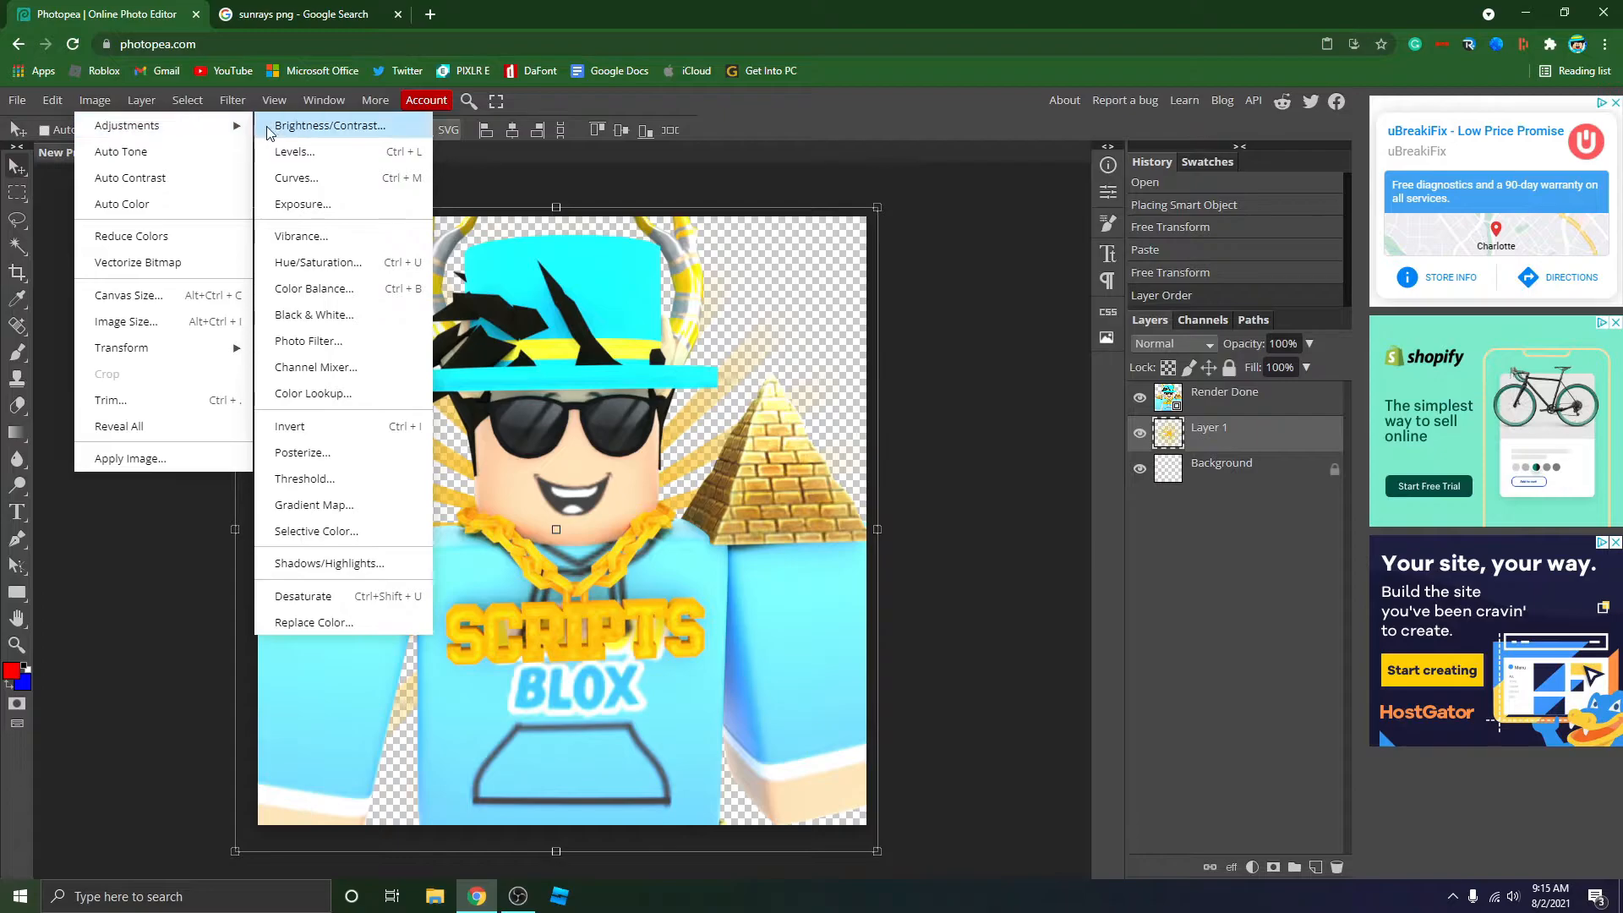
click(377, 263)
drag(289, 263, 889, 405)
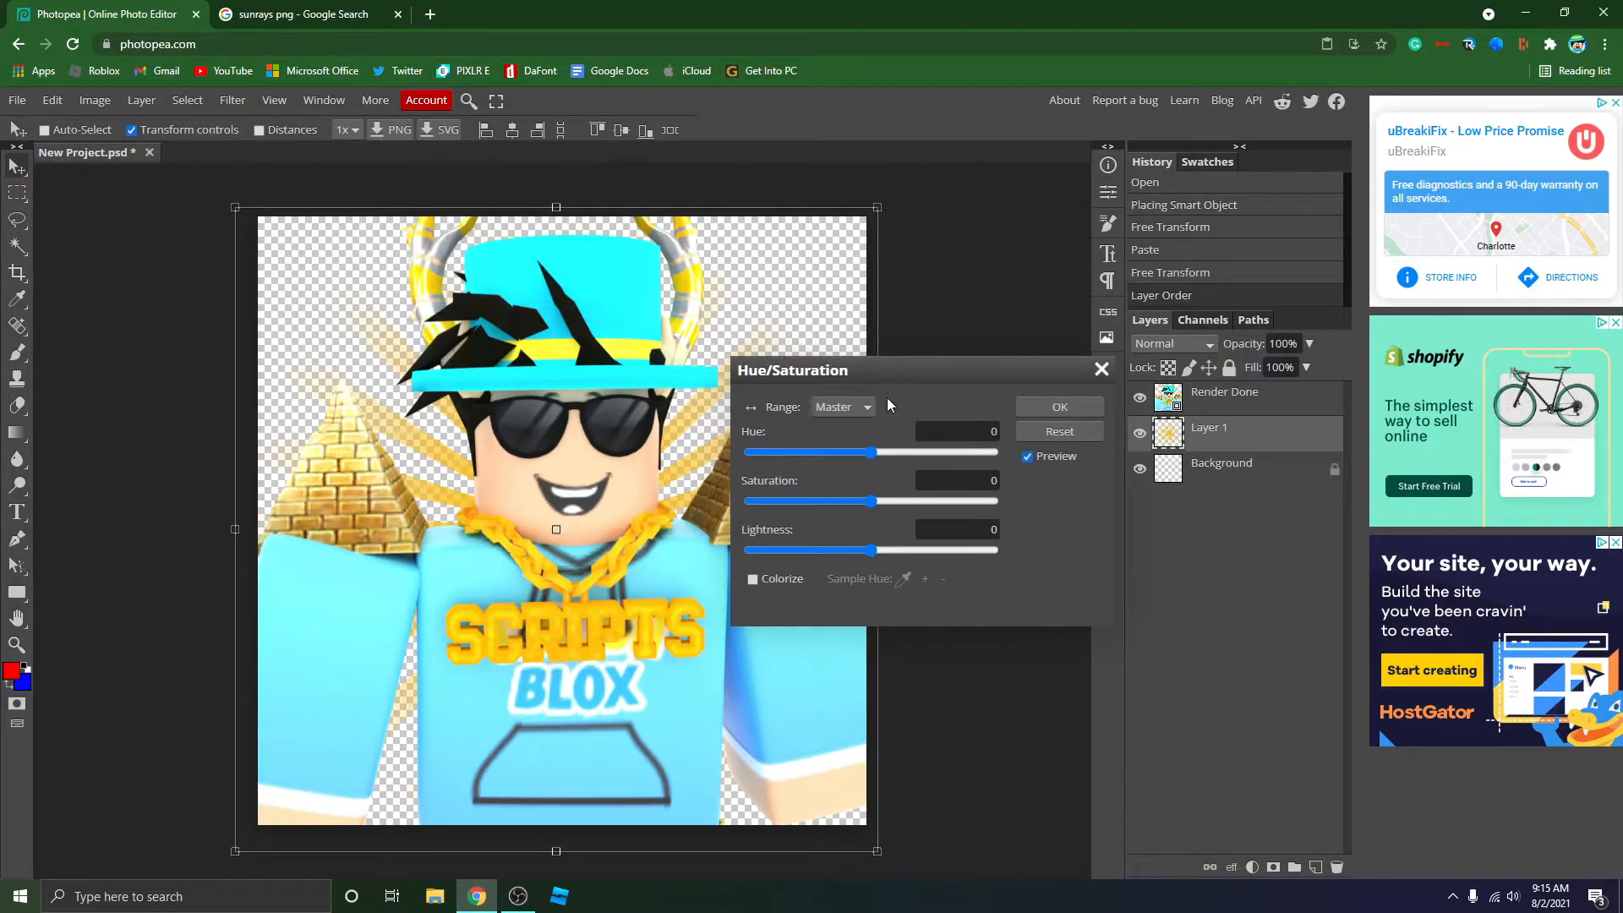
click(752, 580)
drag(871, 452, 751, 454)
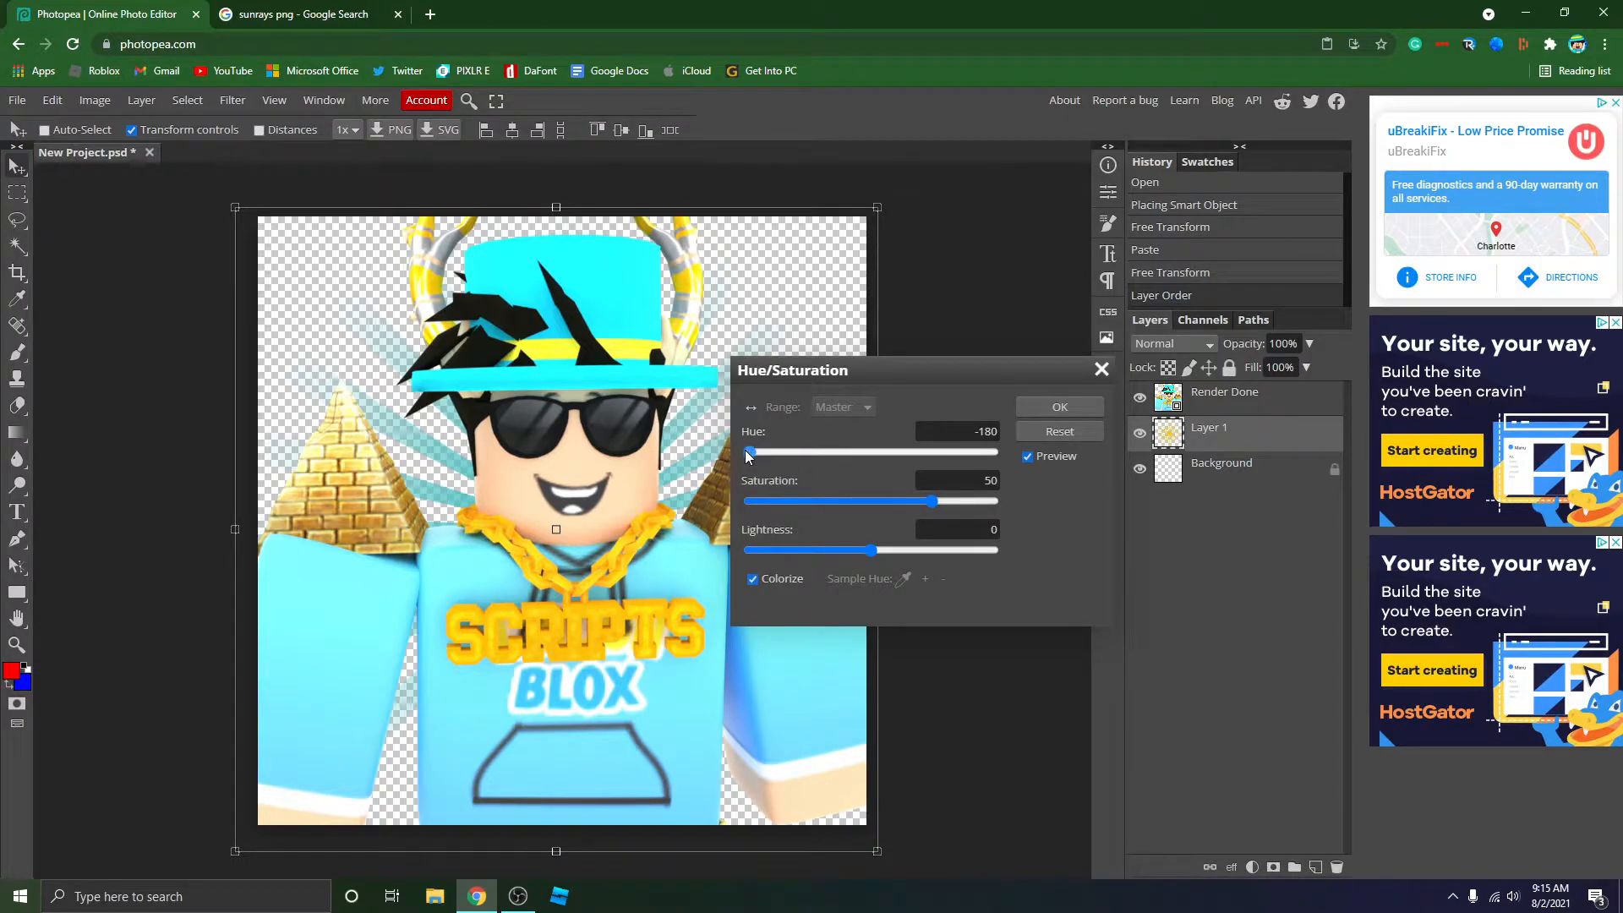
drag(895, 502, 1035, 493)
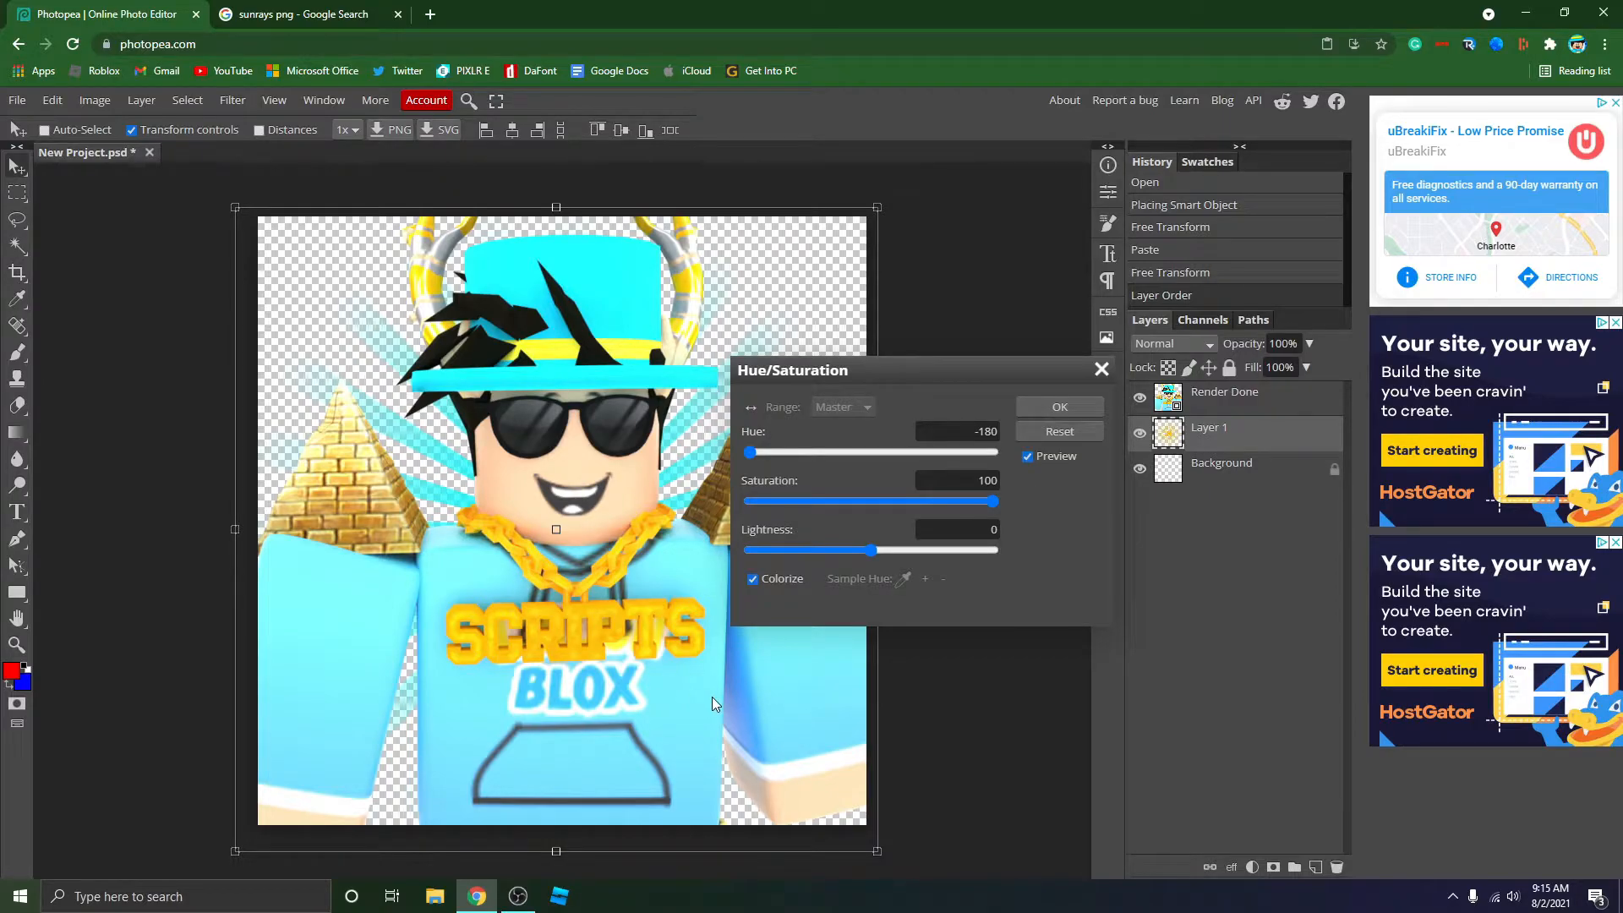
click(1063, 409)
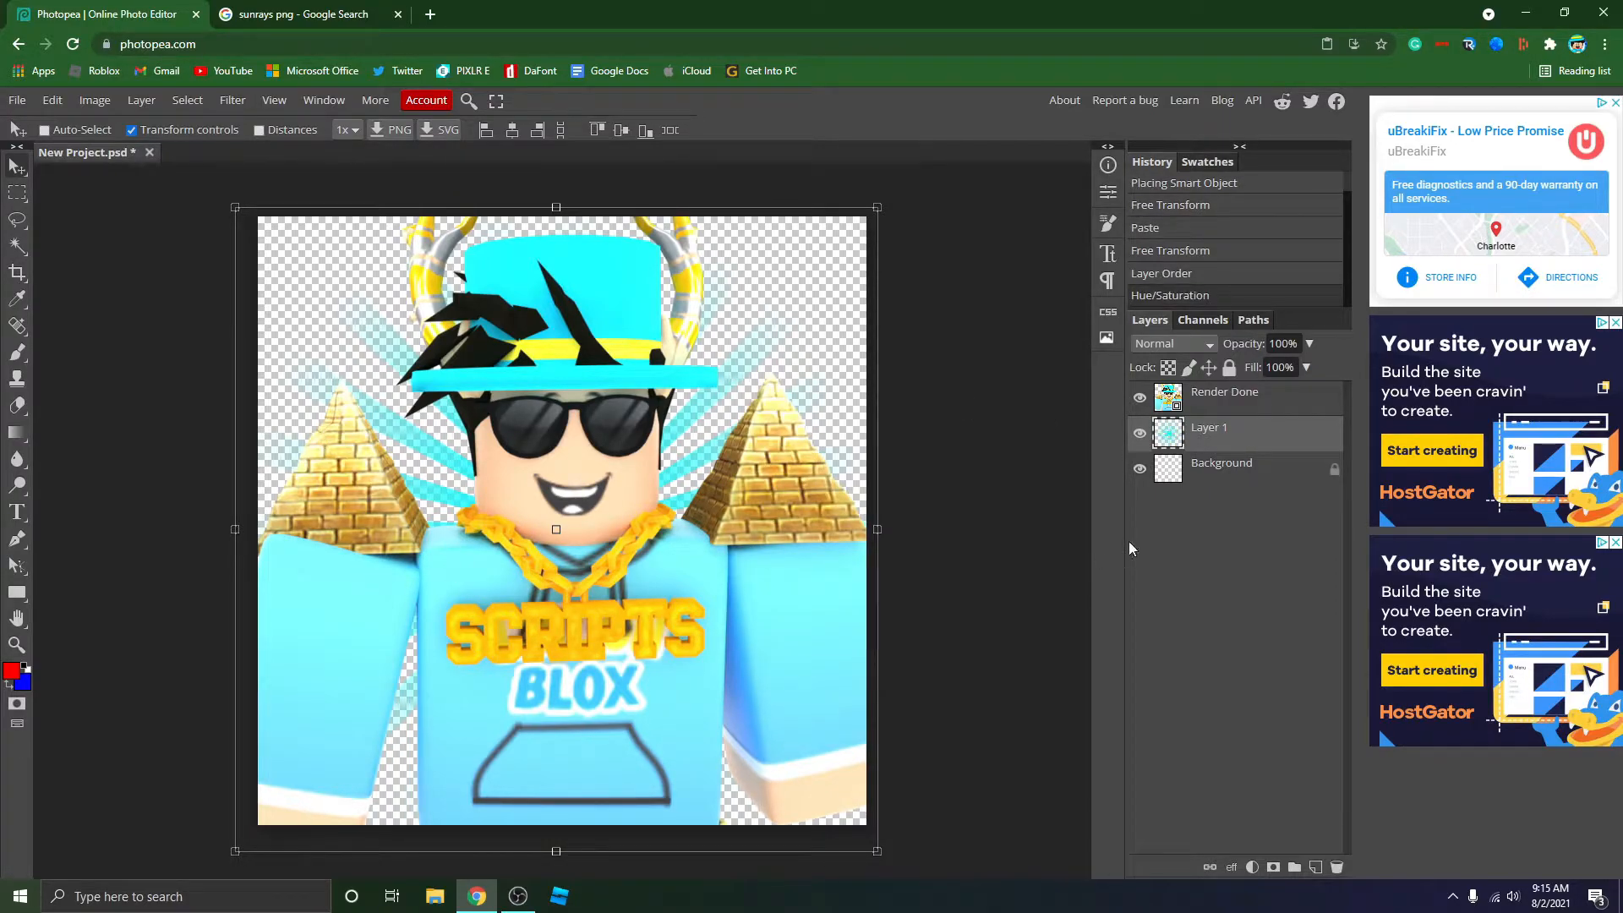
Switch to the browser tab with the image results and search Google Images for "low ploy background".
click(277, 8)
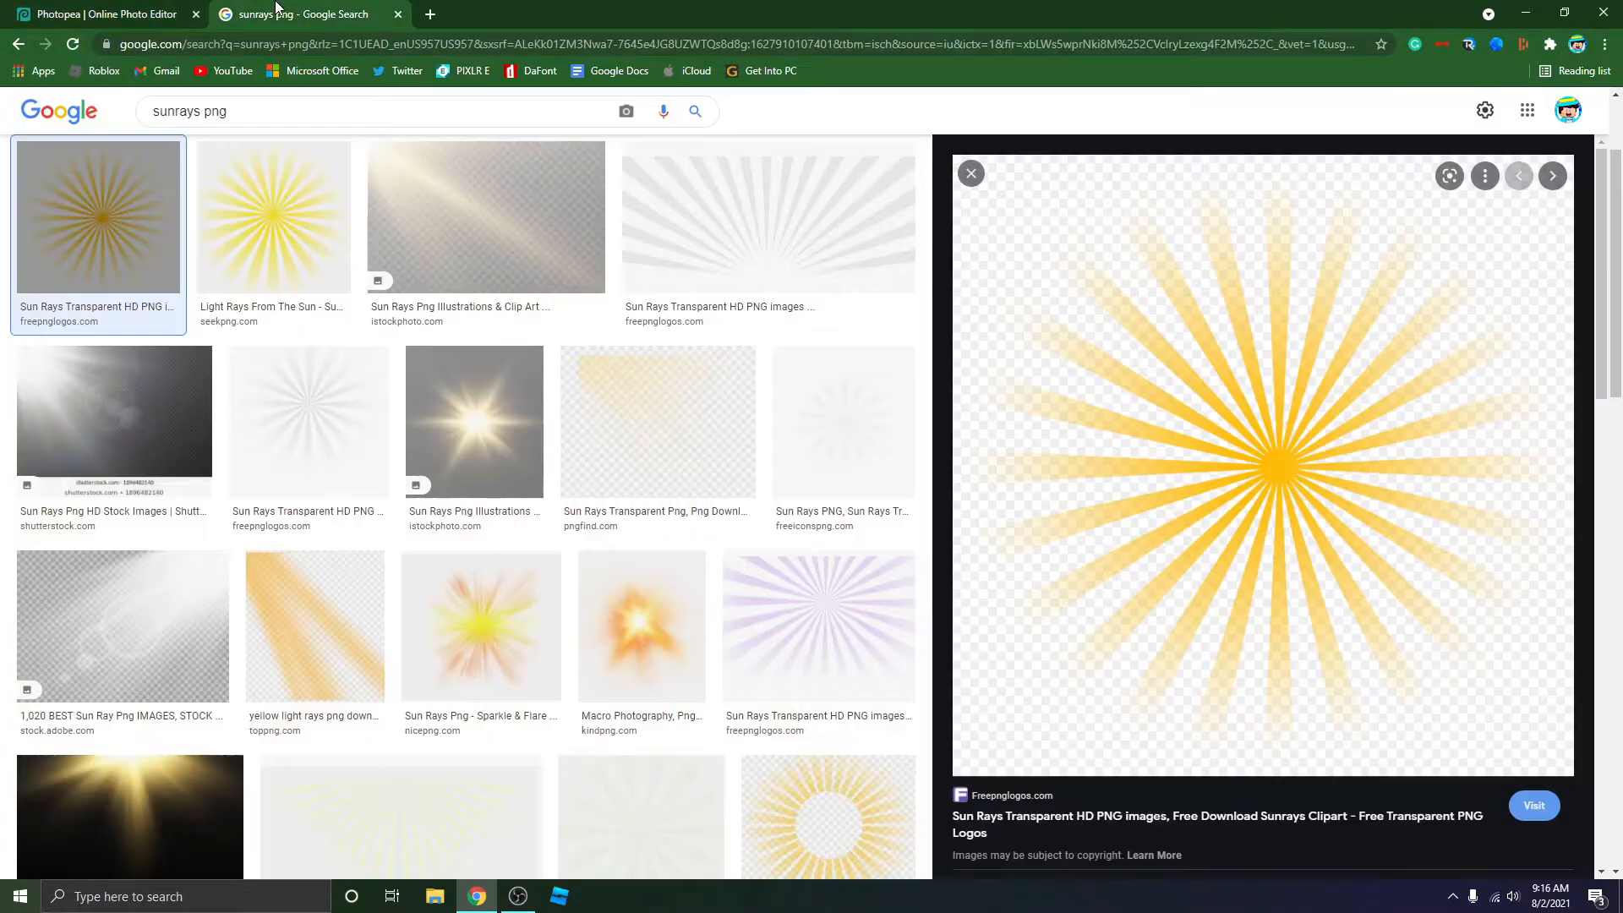
triple_click(302, 108)
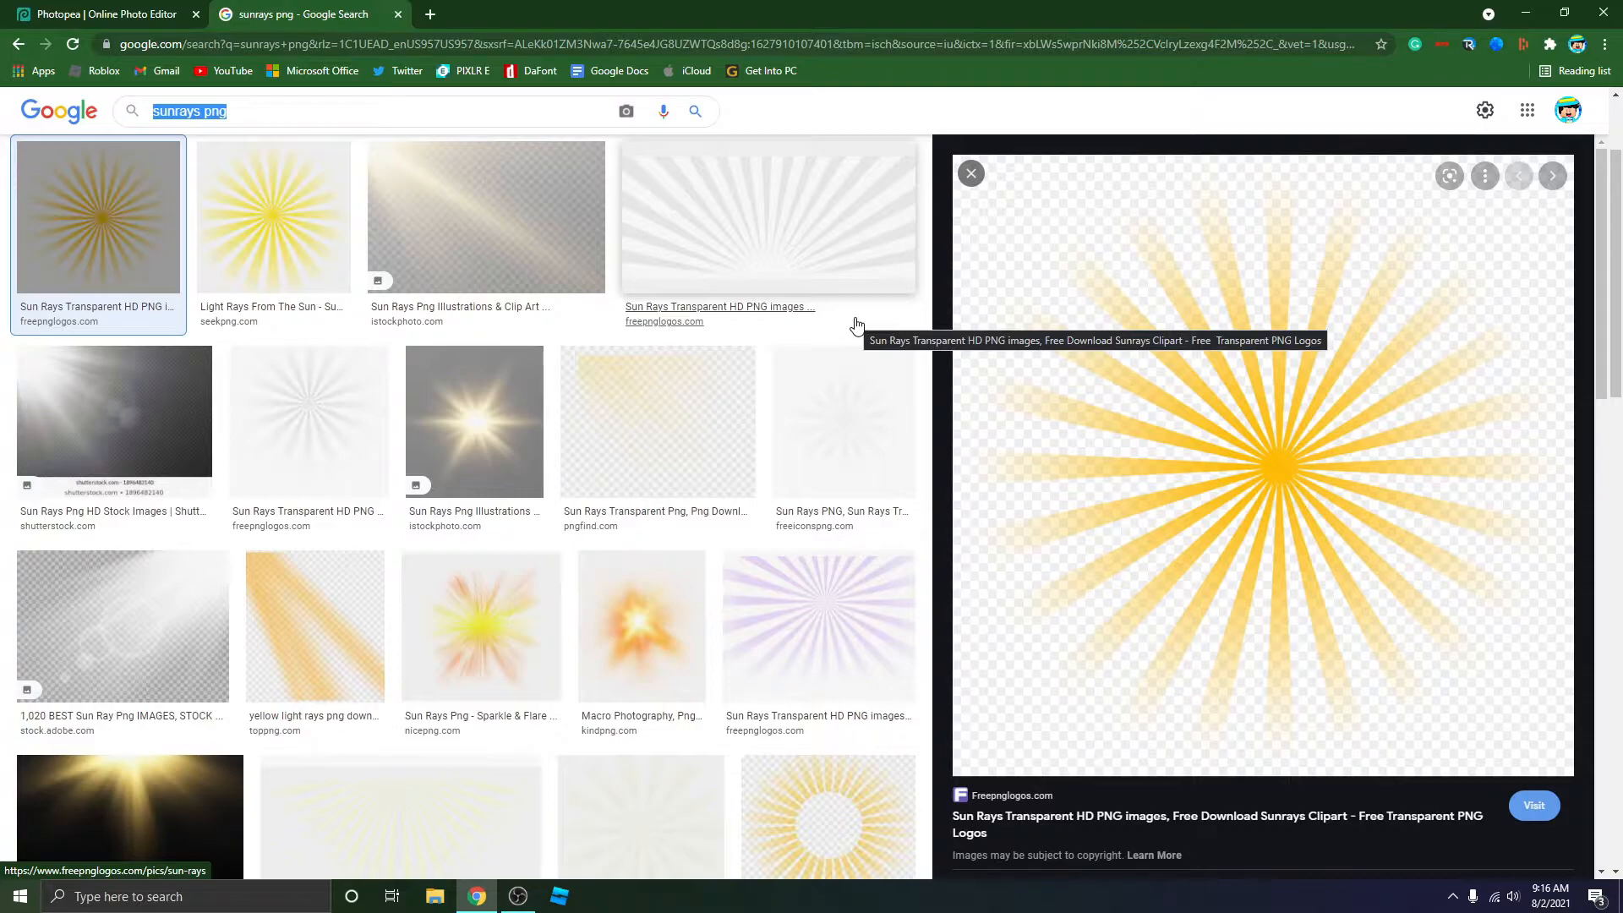
text(low pl)
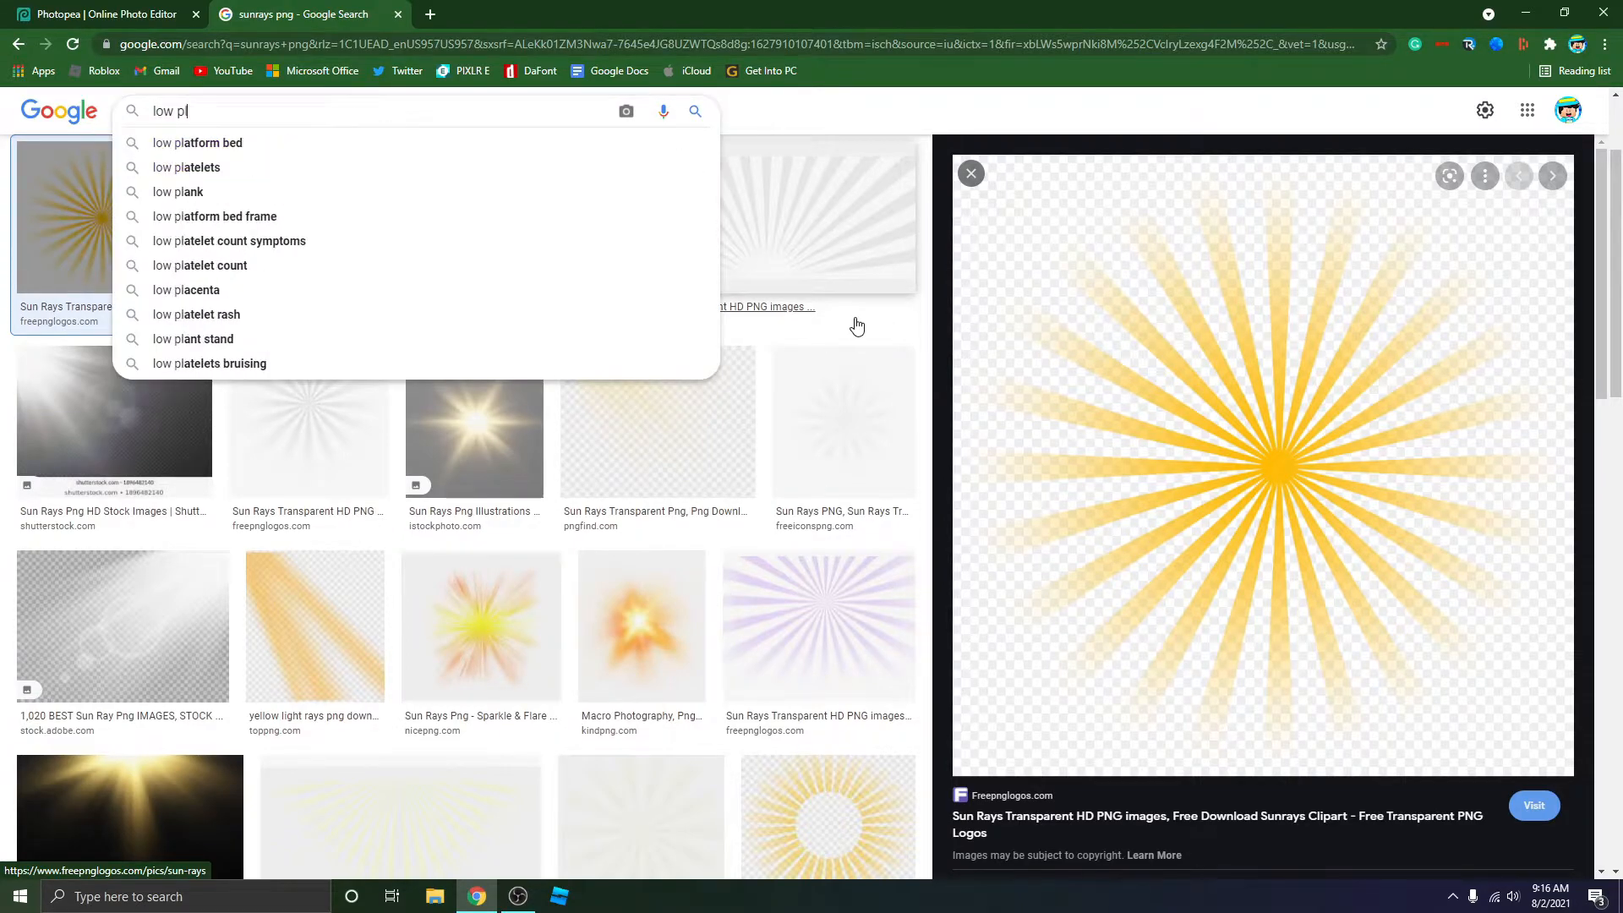
text(t)
key(BackSpace)
text(y)
key(BackSpace)
text(oy back)
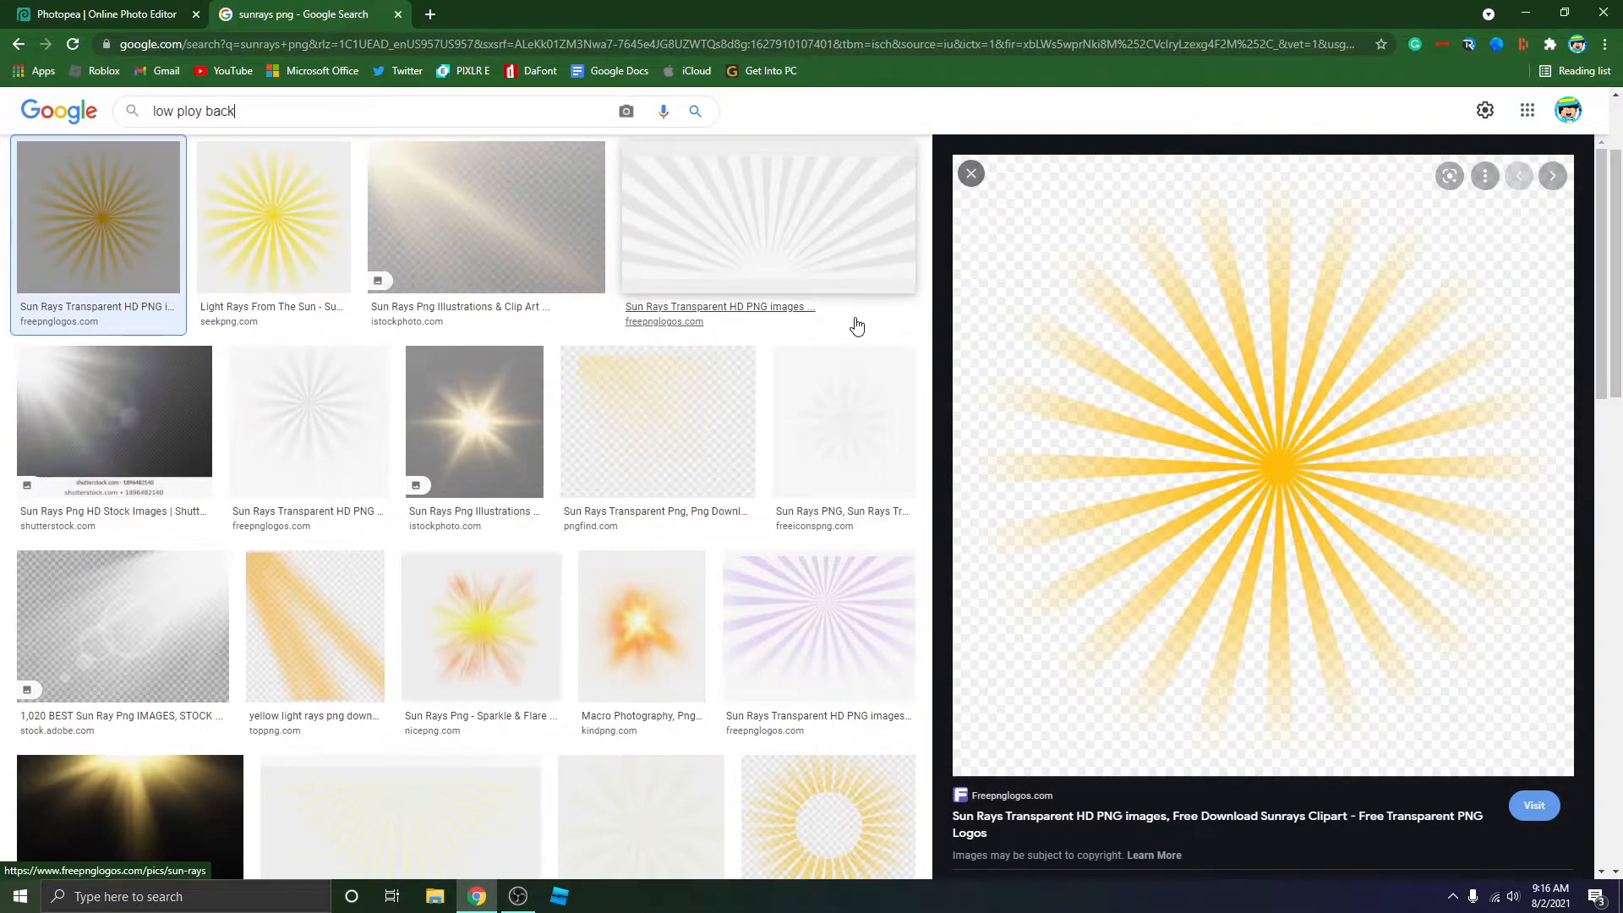
key(BackSpace)
key(BackSpace)
key(BackSpace)
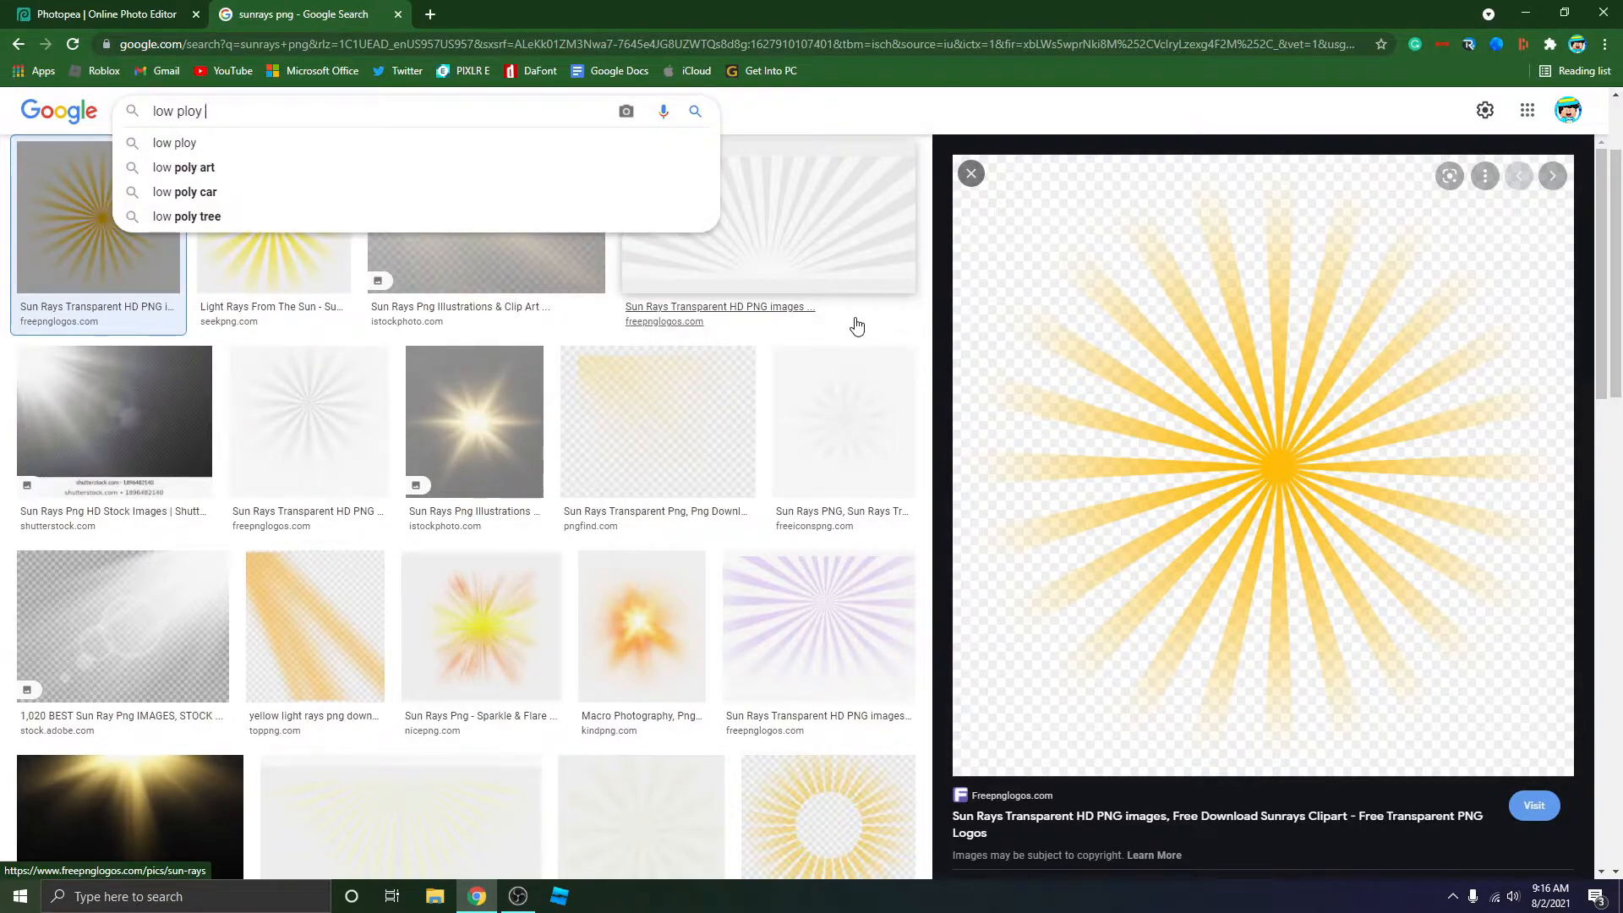
text(background)
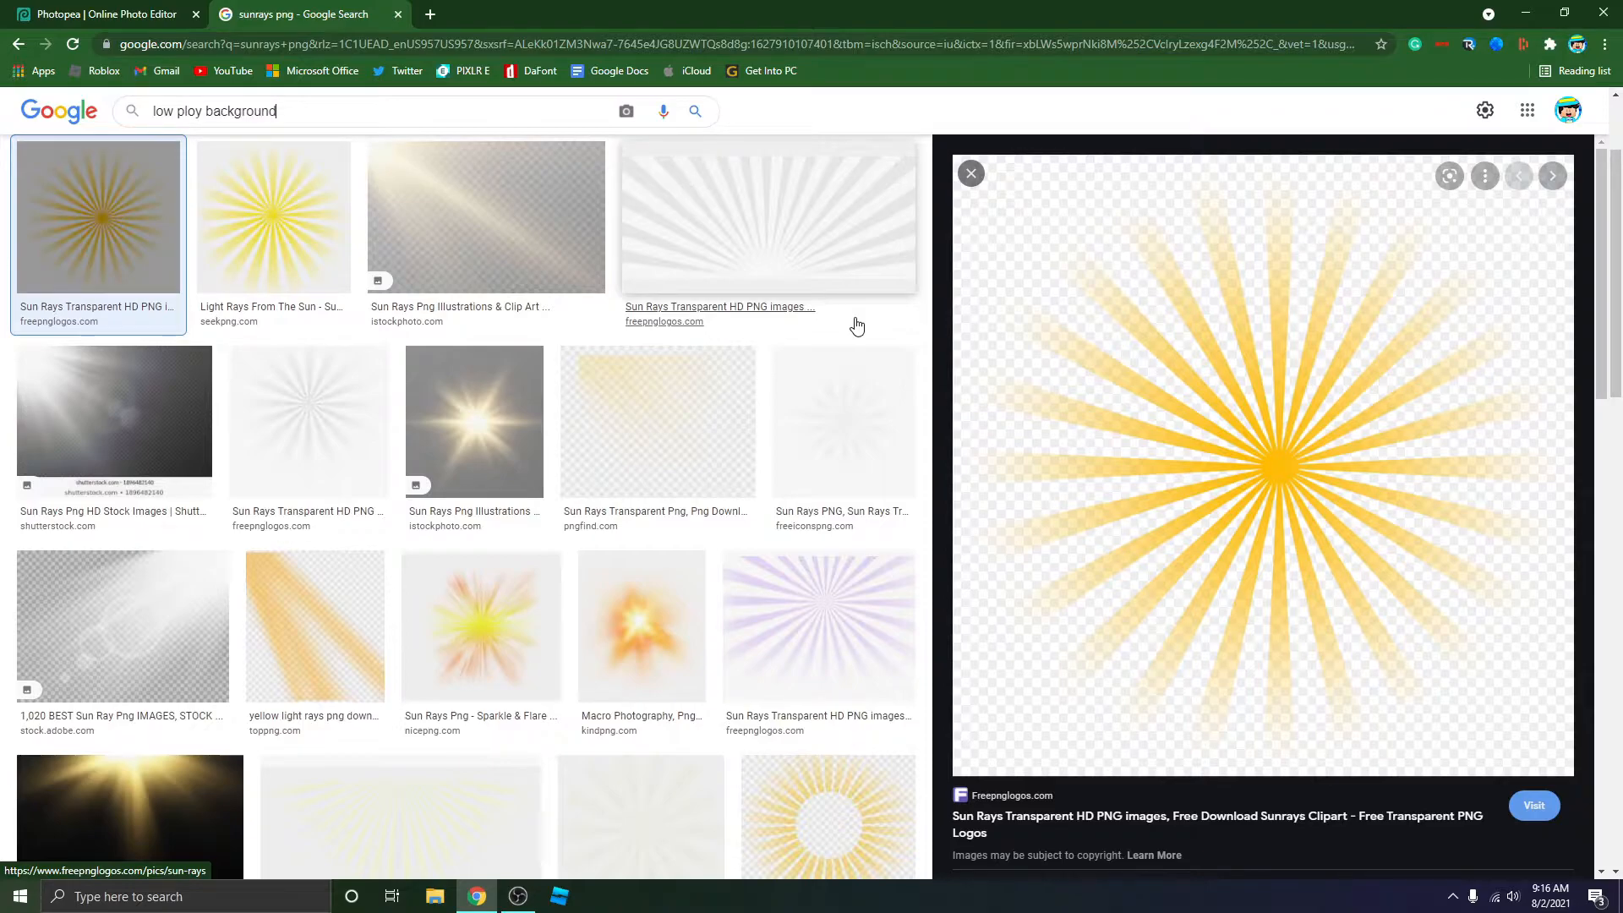
key(Return)
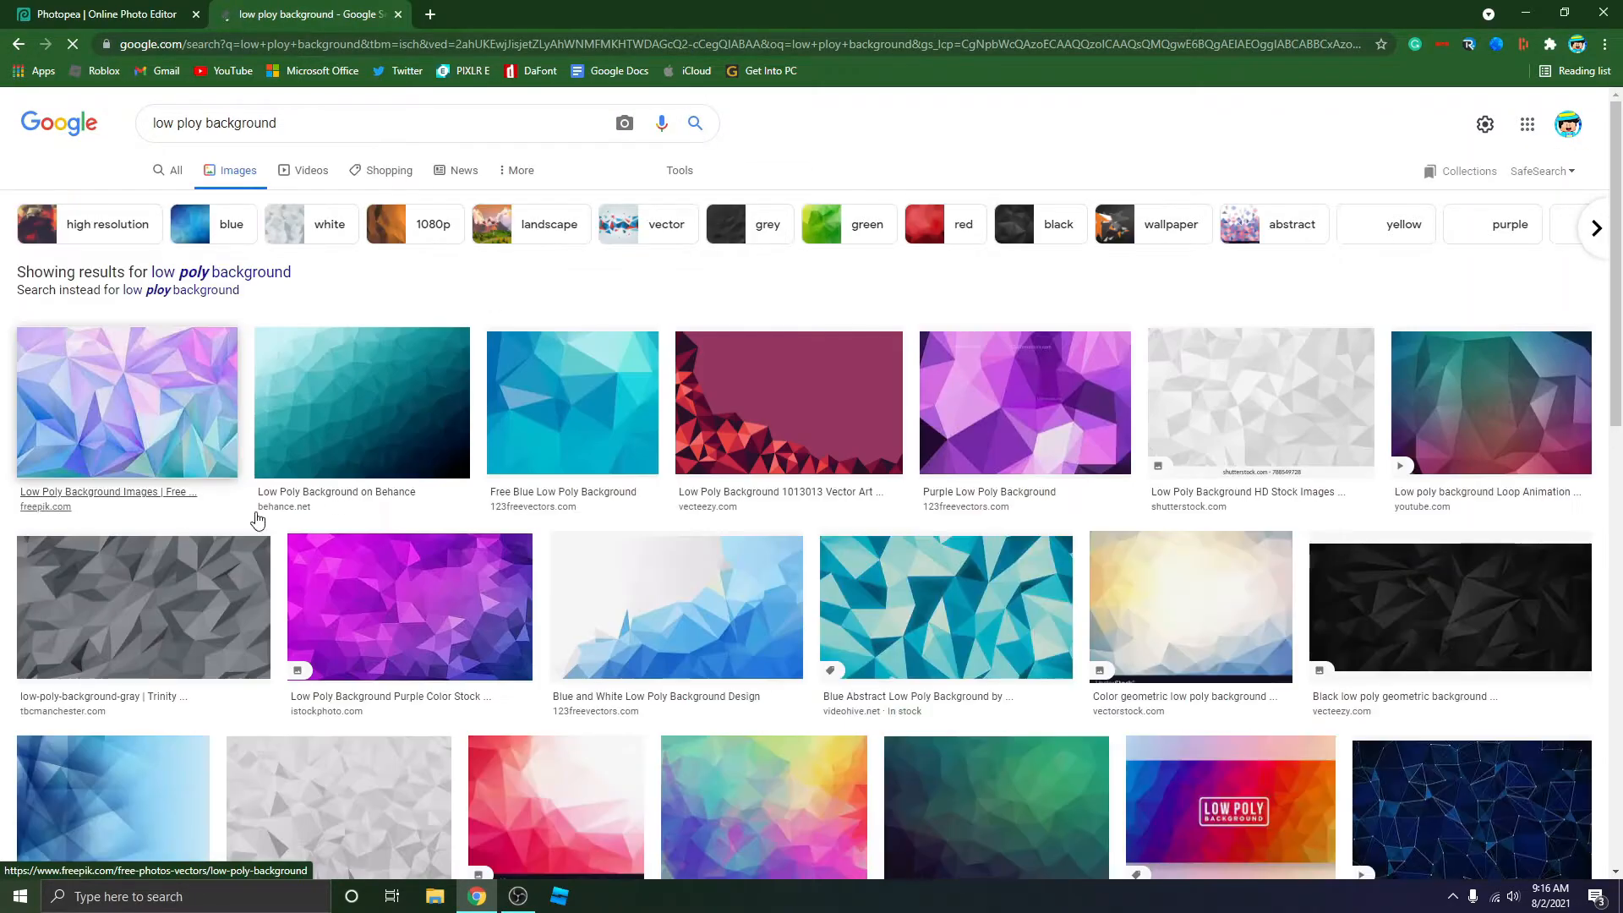
Browse the low poly background results for a suitable backdrop, previewing the mountain landscape and the green-and-gold polygon image.
scroll(483, 399, down, 7)
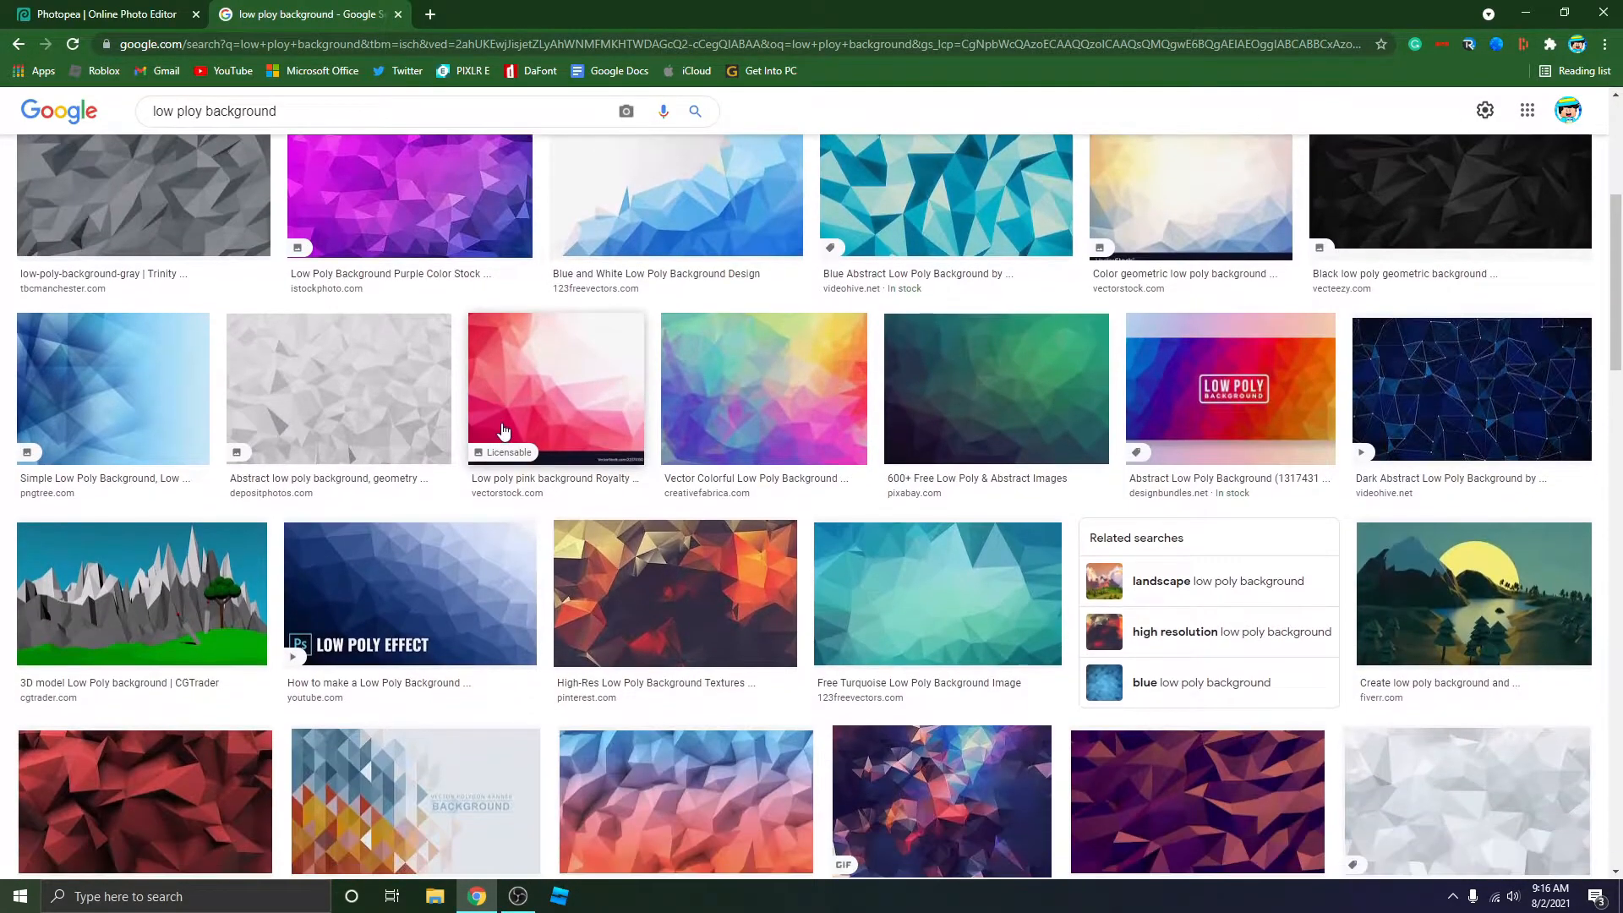
scroll(504, 431, down, 7)
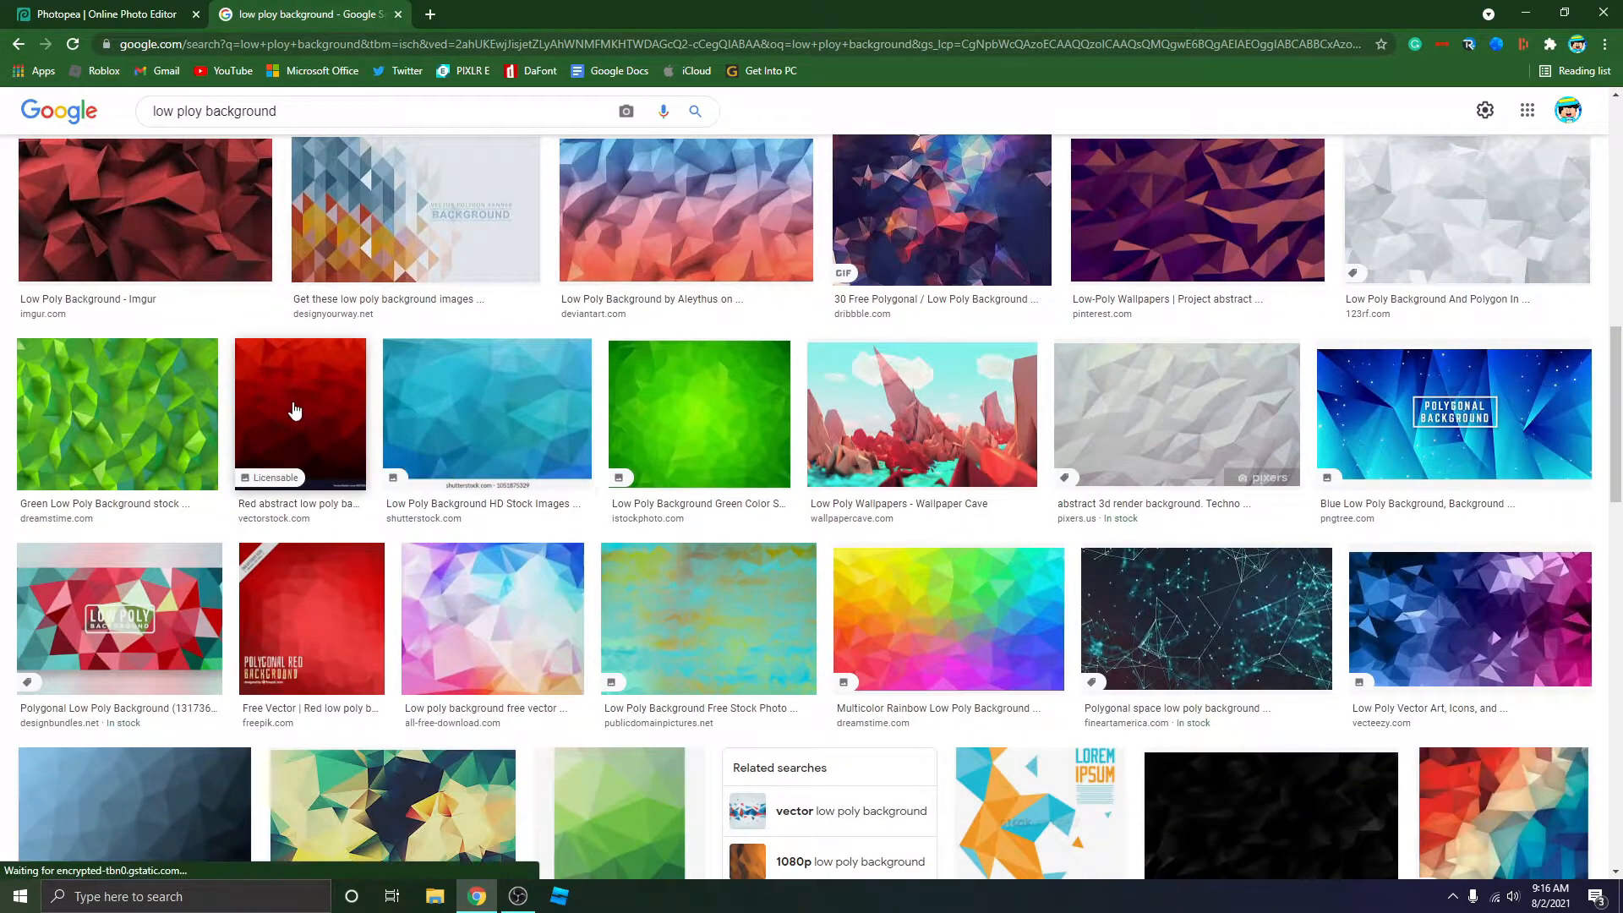
scroll(331, 403, down, 4)
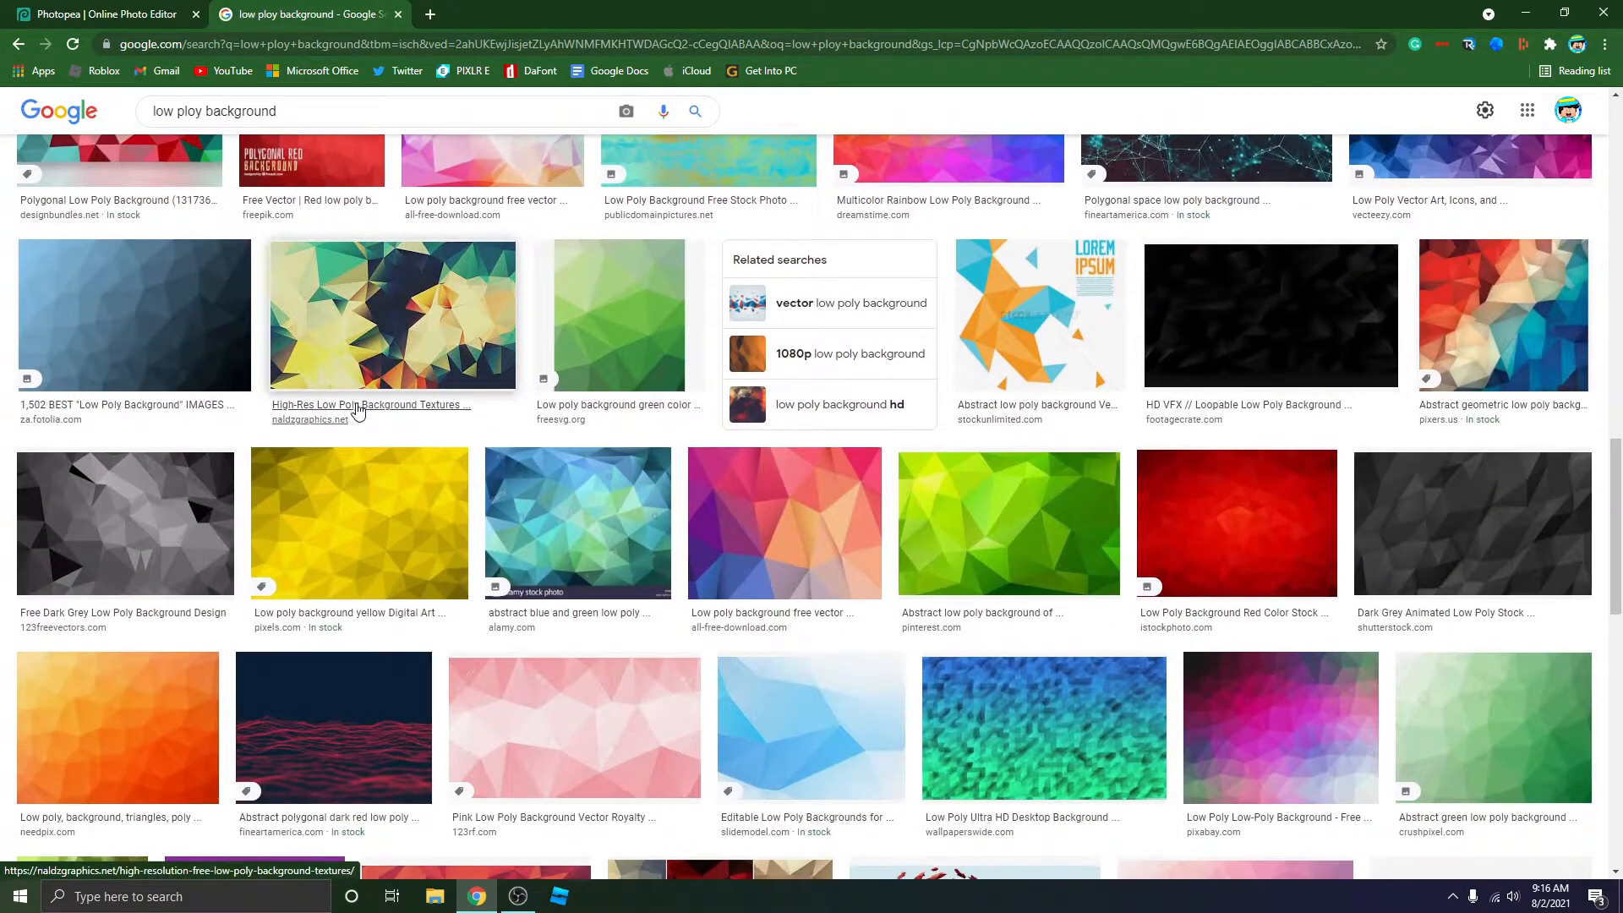
scroll(423, 407, down, 3)
scroll(491, 412, down, 7)
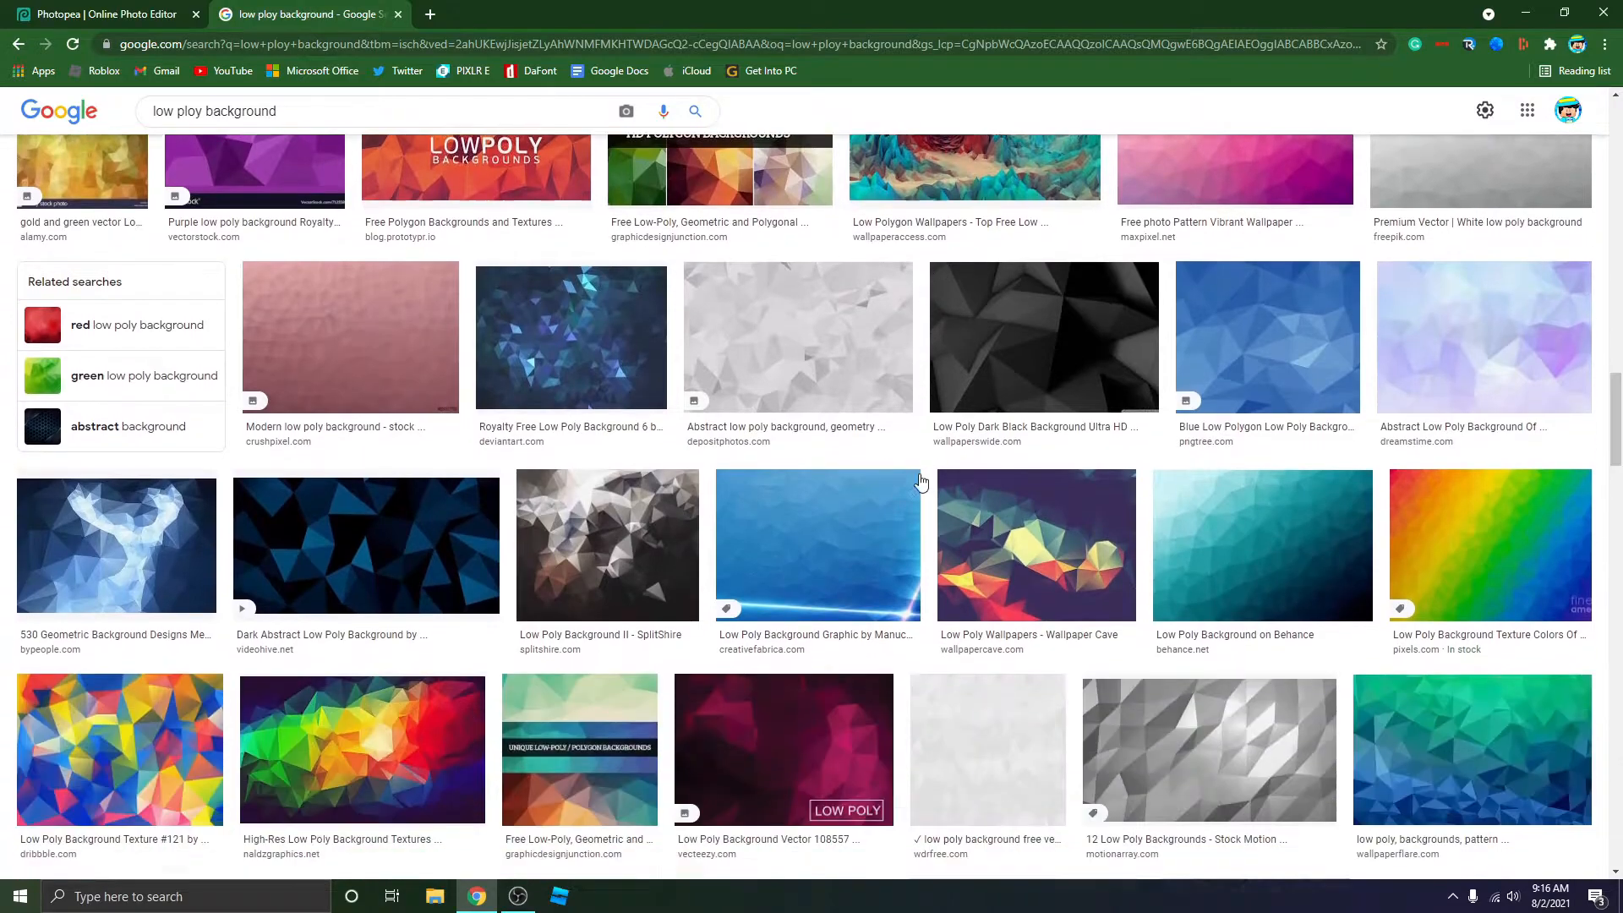
scroll(920, 483, down, 3)
scroll(824, 482, down, 7)
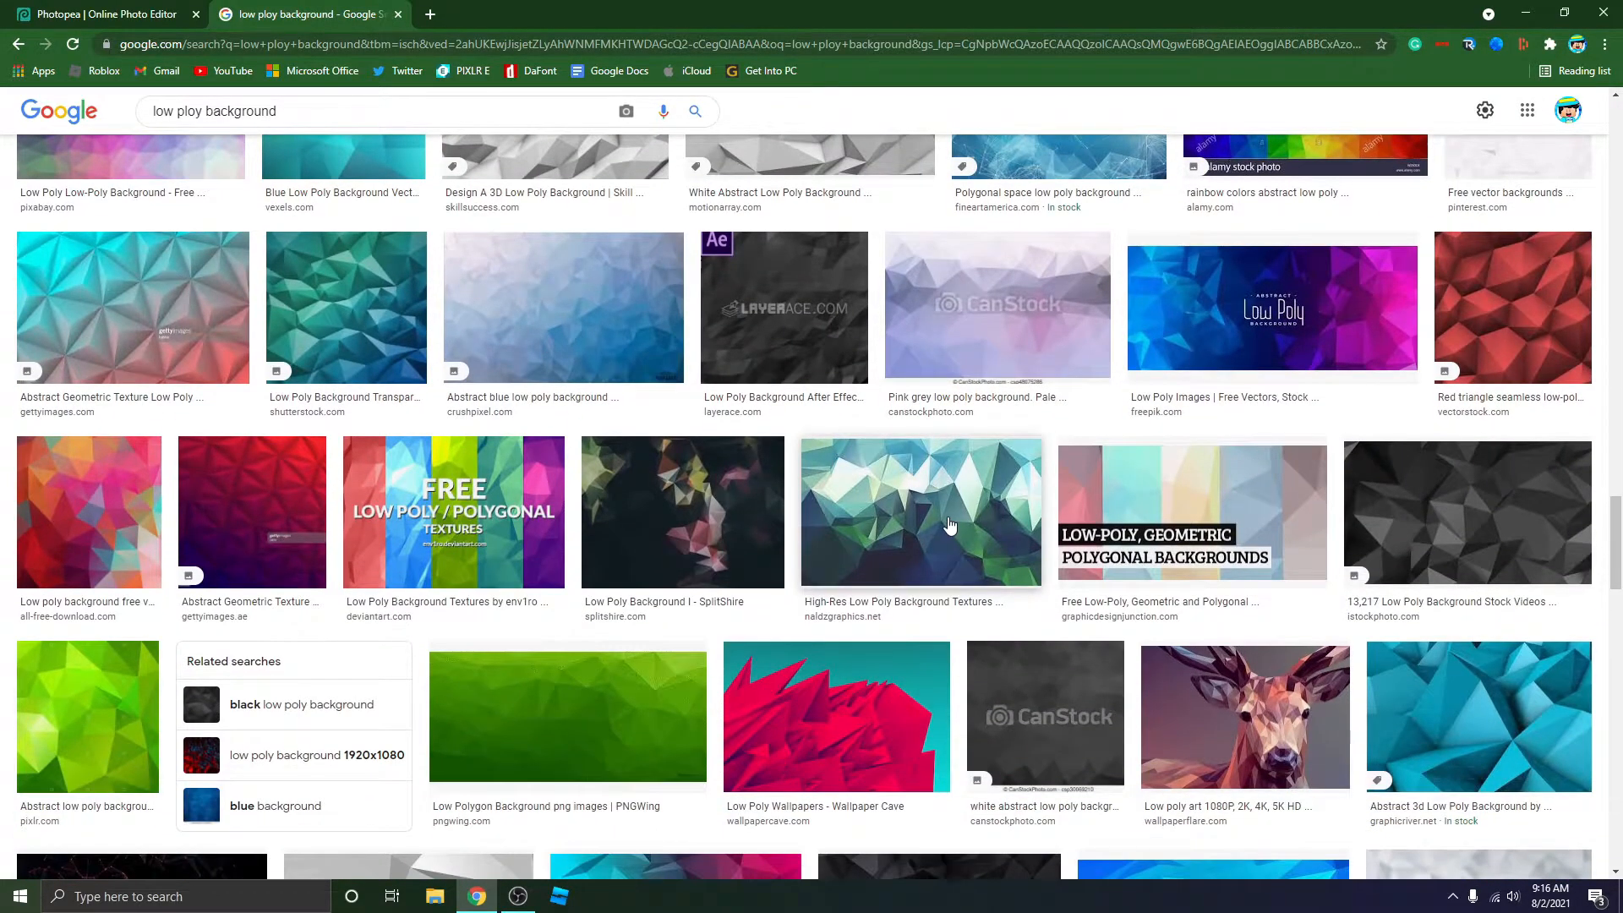
scroll(972, 507, down, 7)
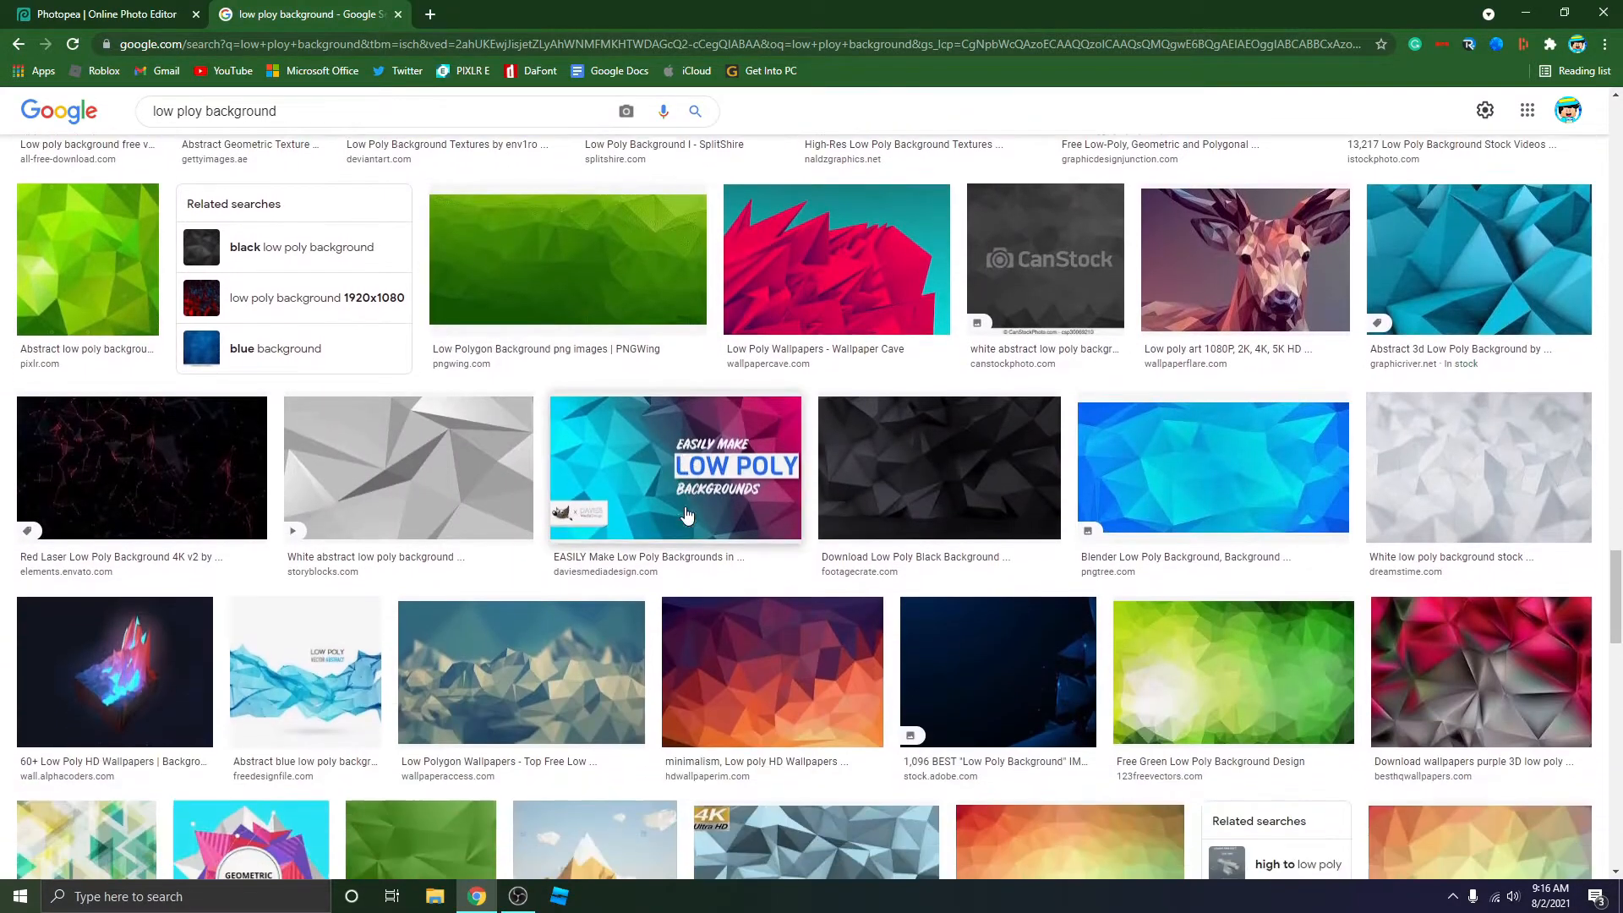
scroll(980, 550, down, 1)
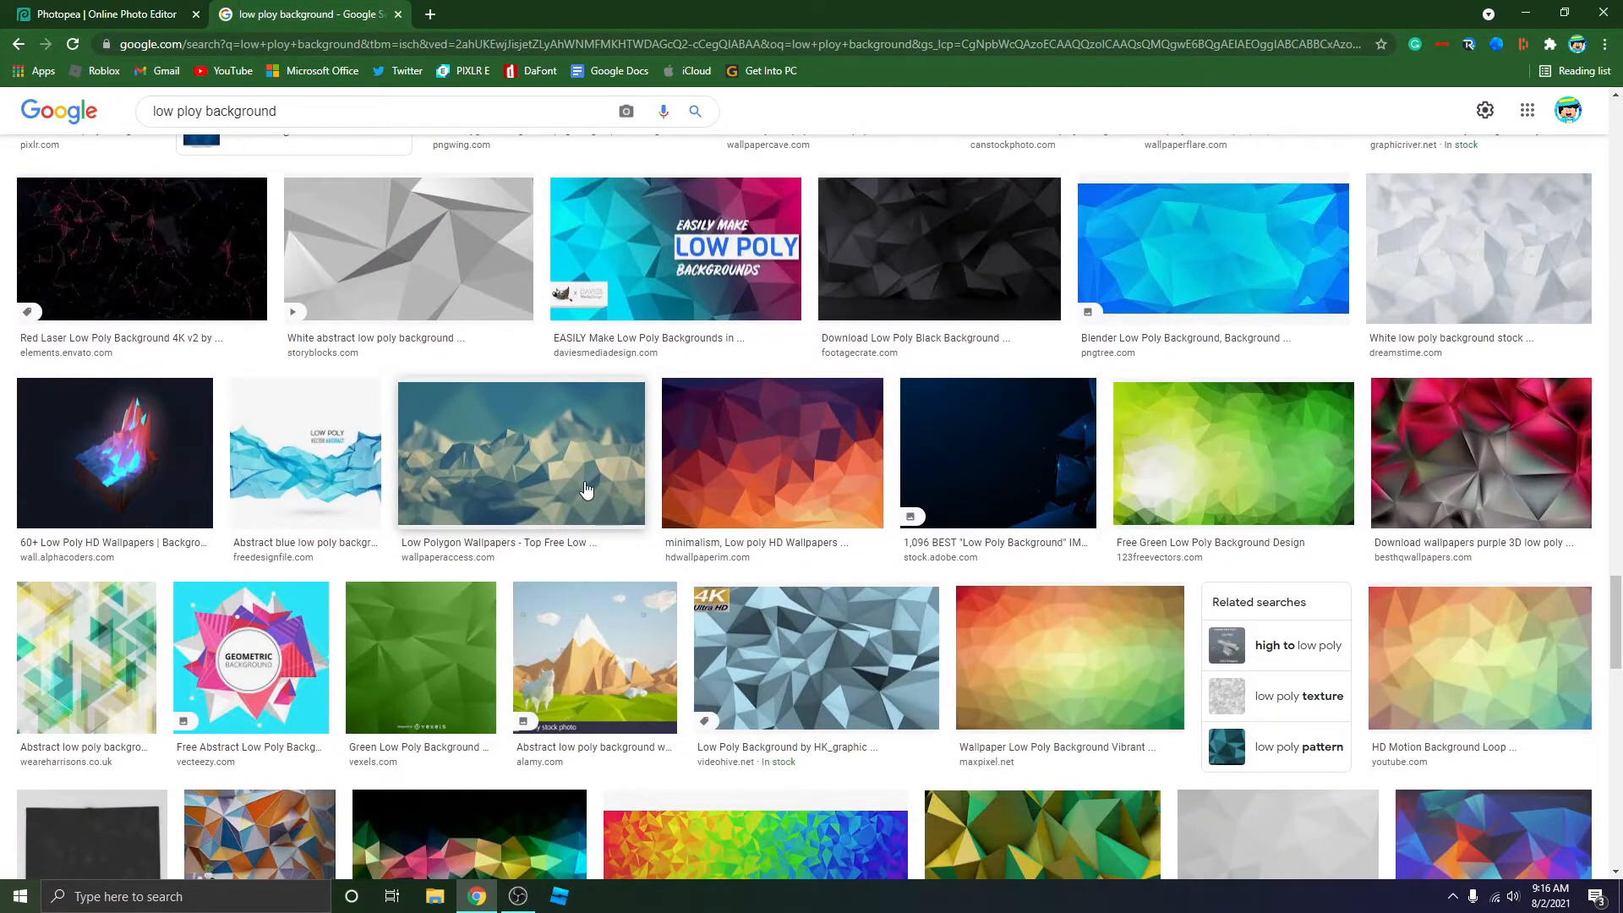
click(586, 491)
scroll(653, 524, down, 9)
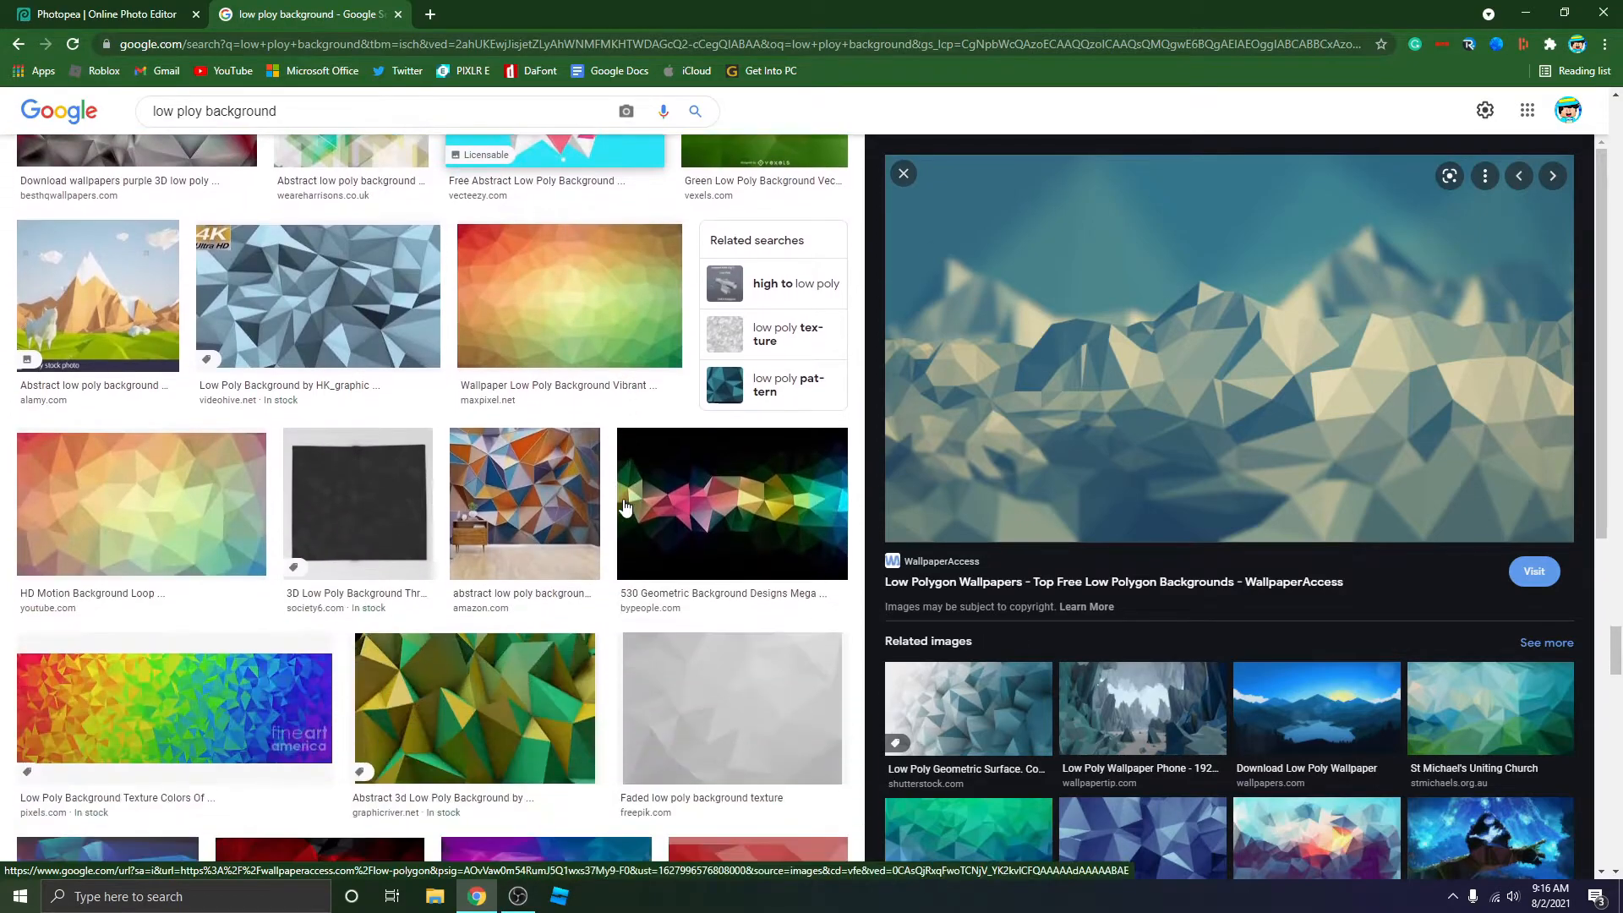
scroll(622, 506, up, 1)
scroll(622, 496, up, 2)
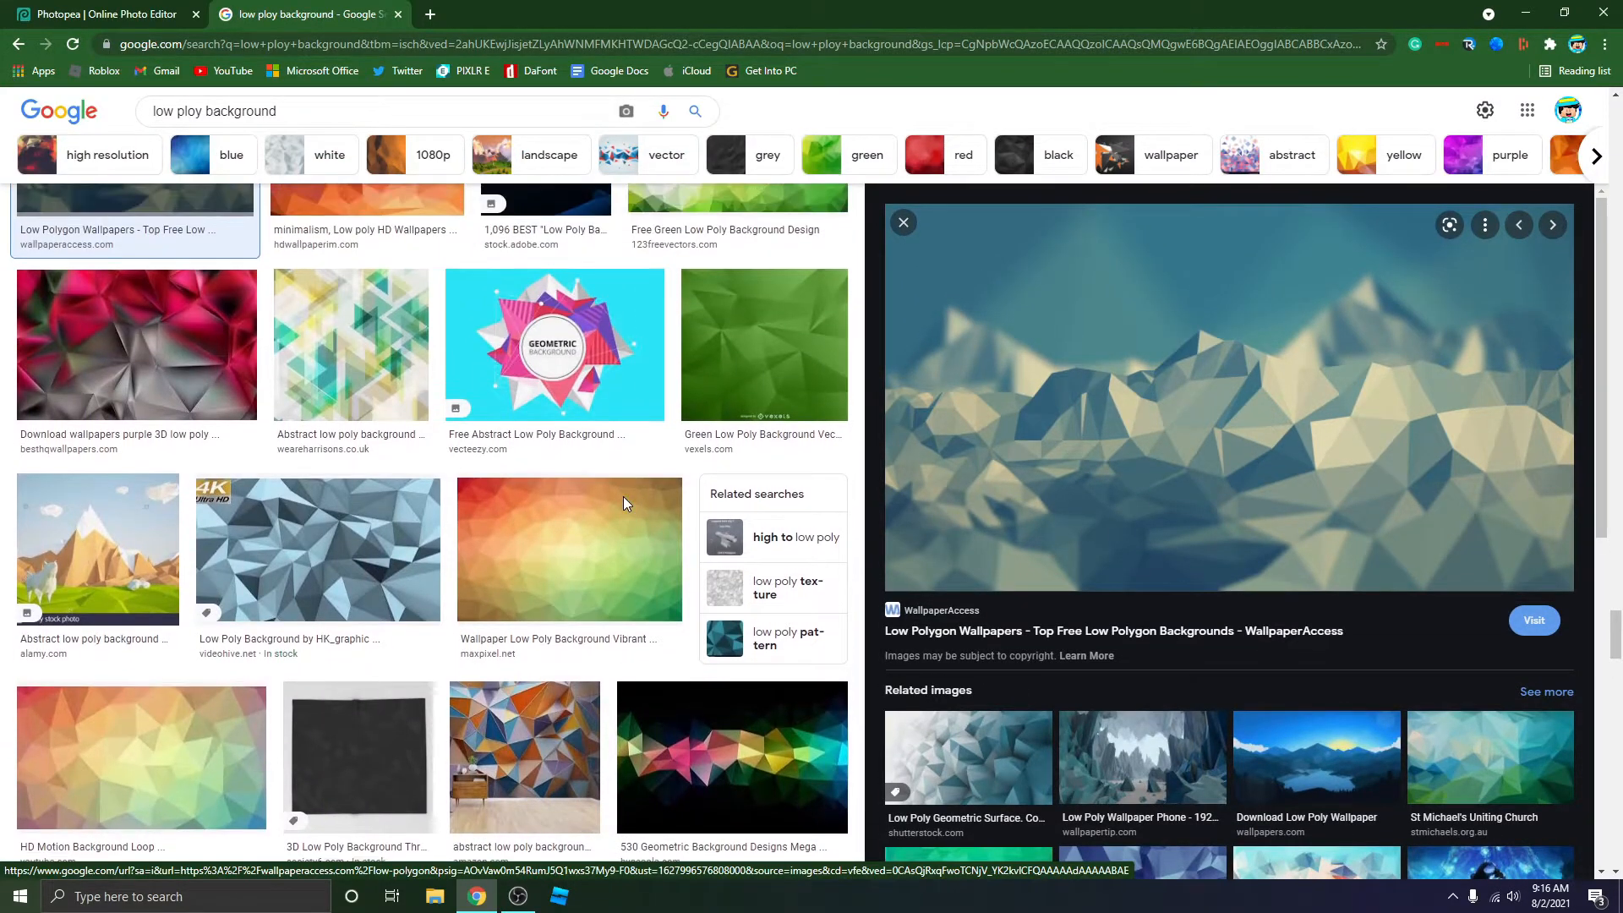
scroll(622, 496, down, 2)
scroll(508, 492, down, 4)
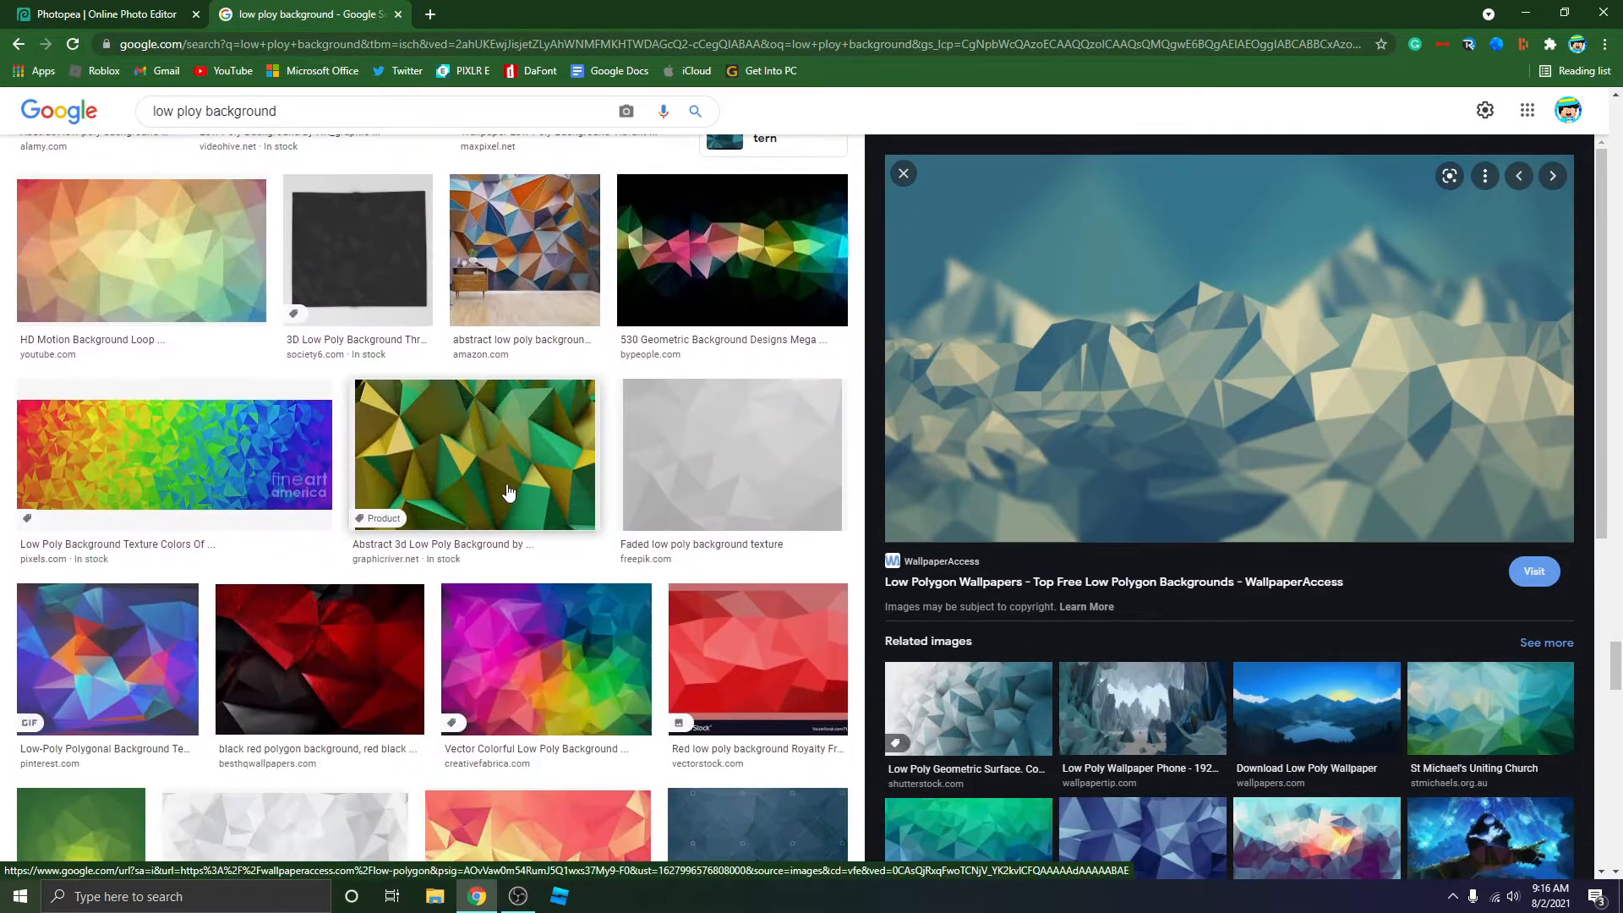
click(380, 442)
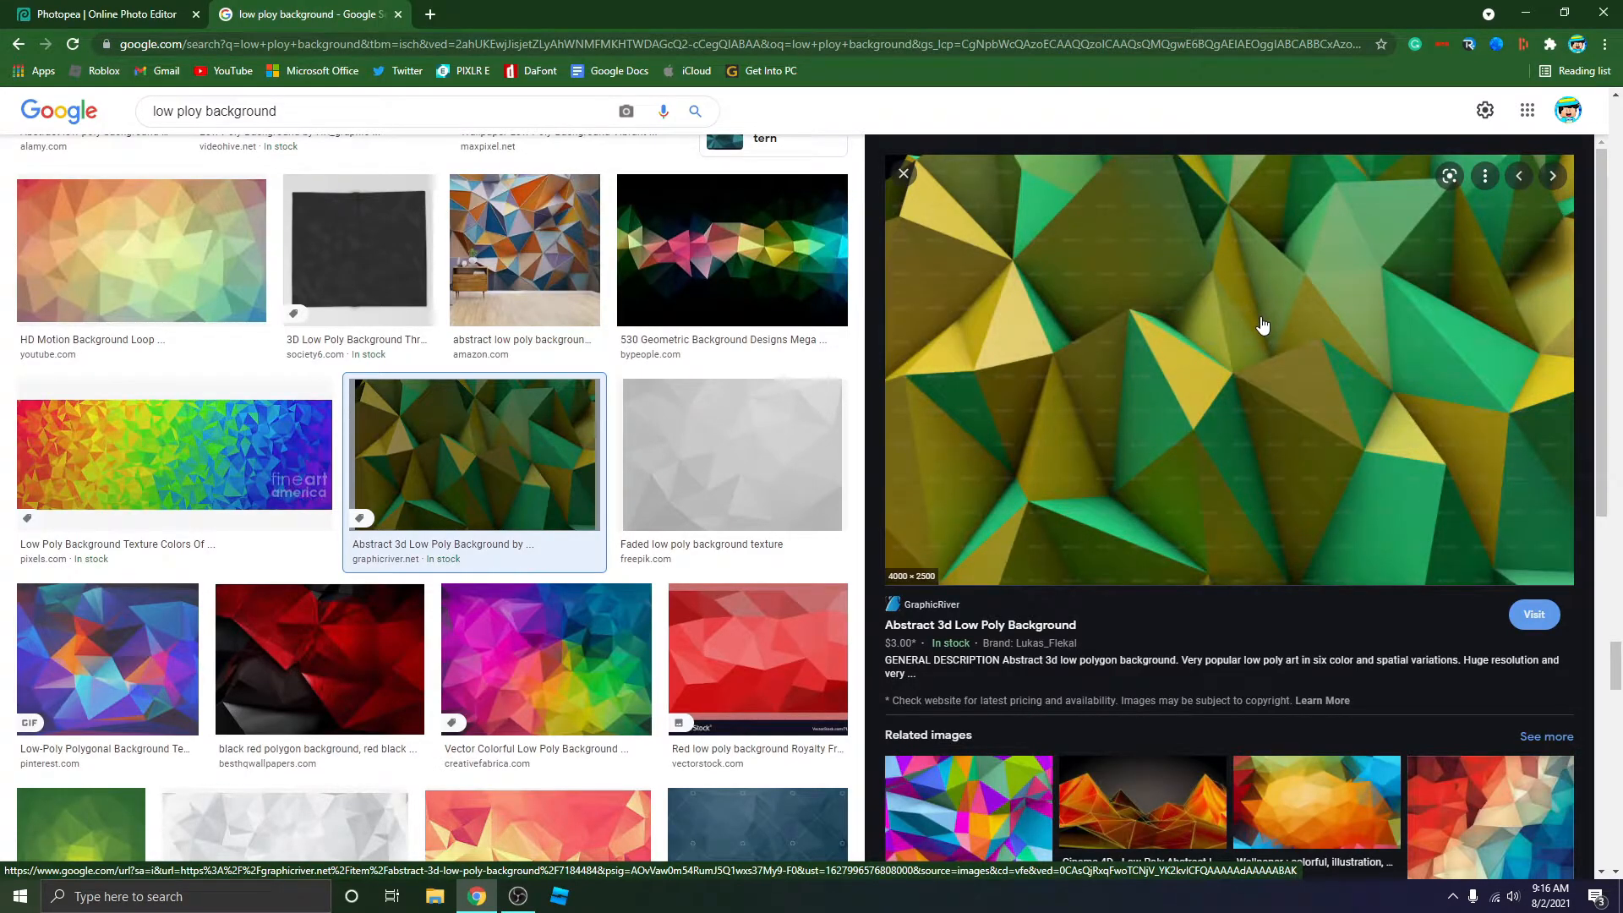
click(903, 174)
scroll(345, 99, down, 10)
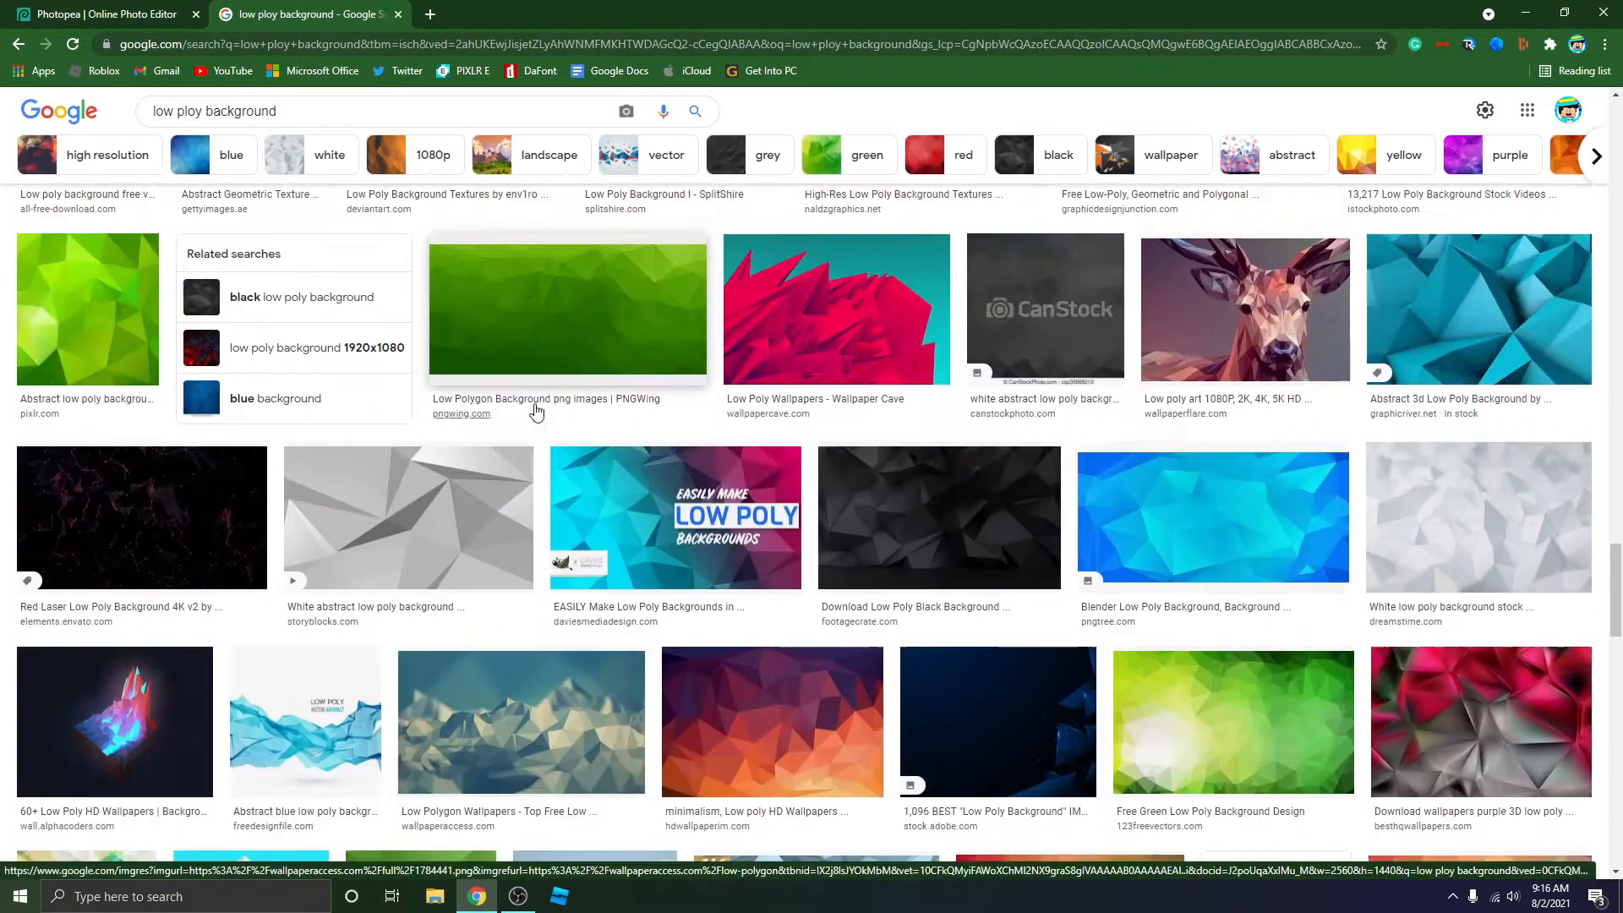
Search Google Images for "low ploy map" and copy the VectorStock polygonal world map with green continents on blue.
drag(292, 110, 234, 112)
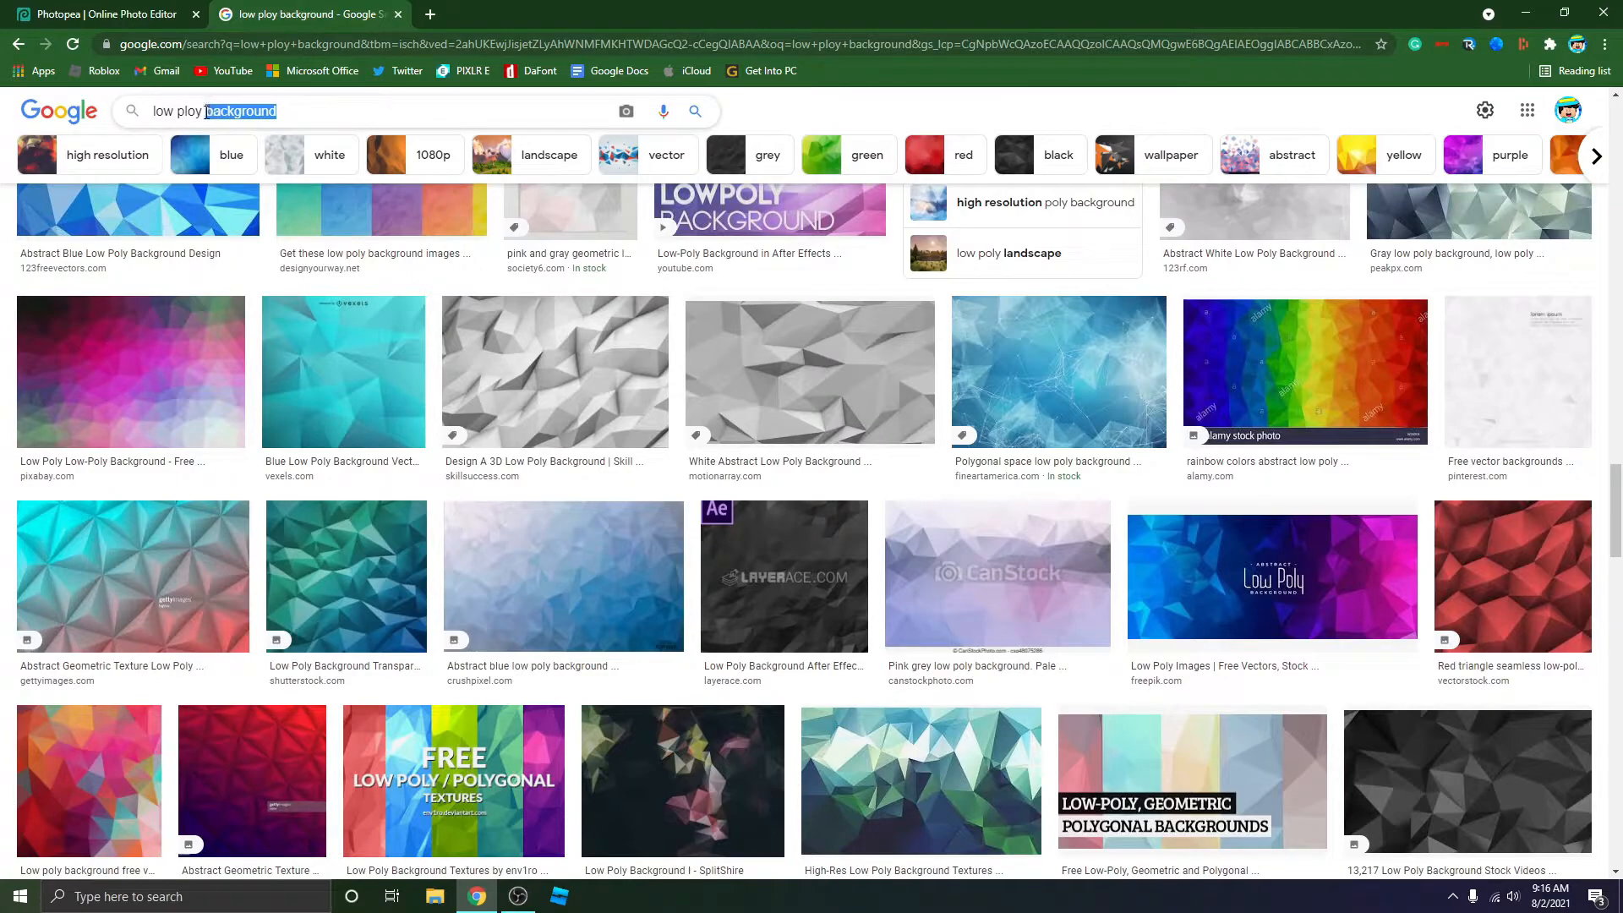
text(map)
key(Return)
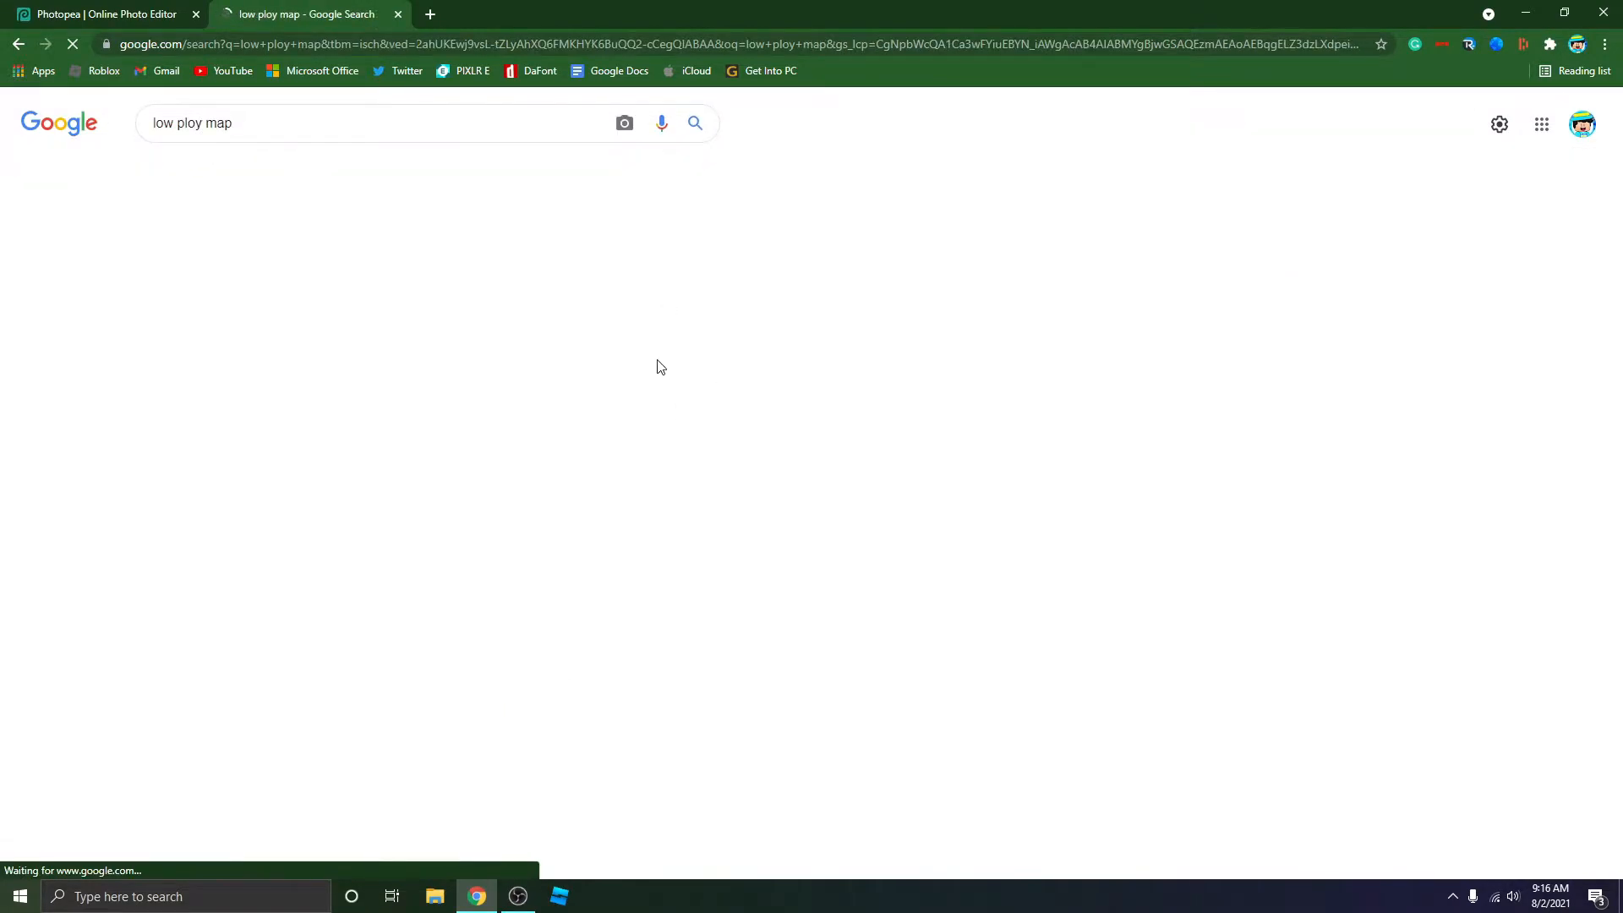
scroll(735, 490, down, 2)
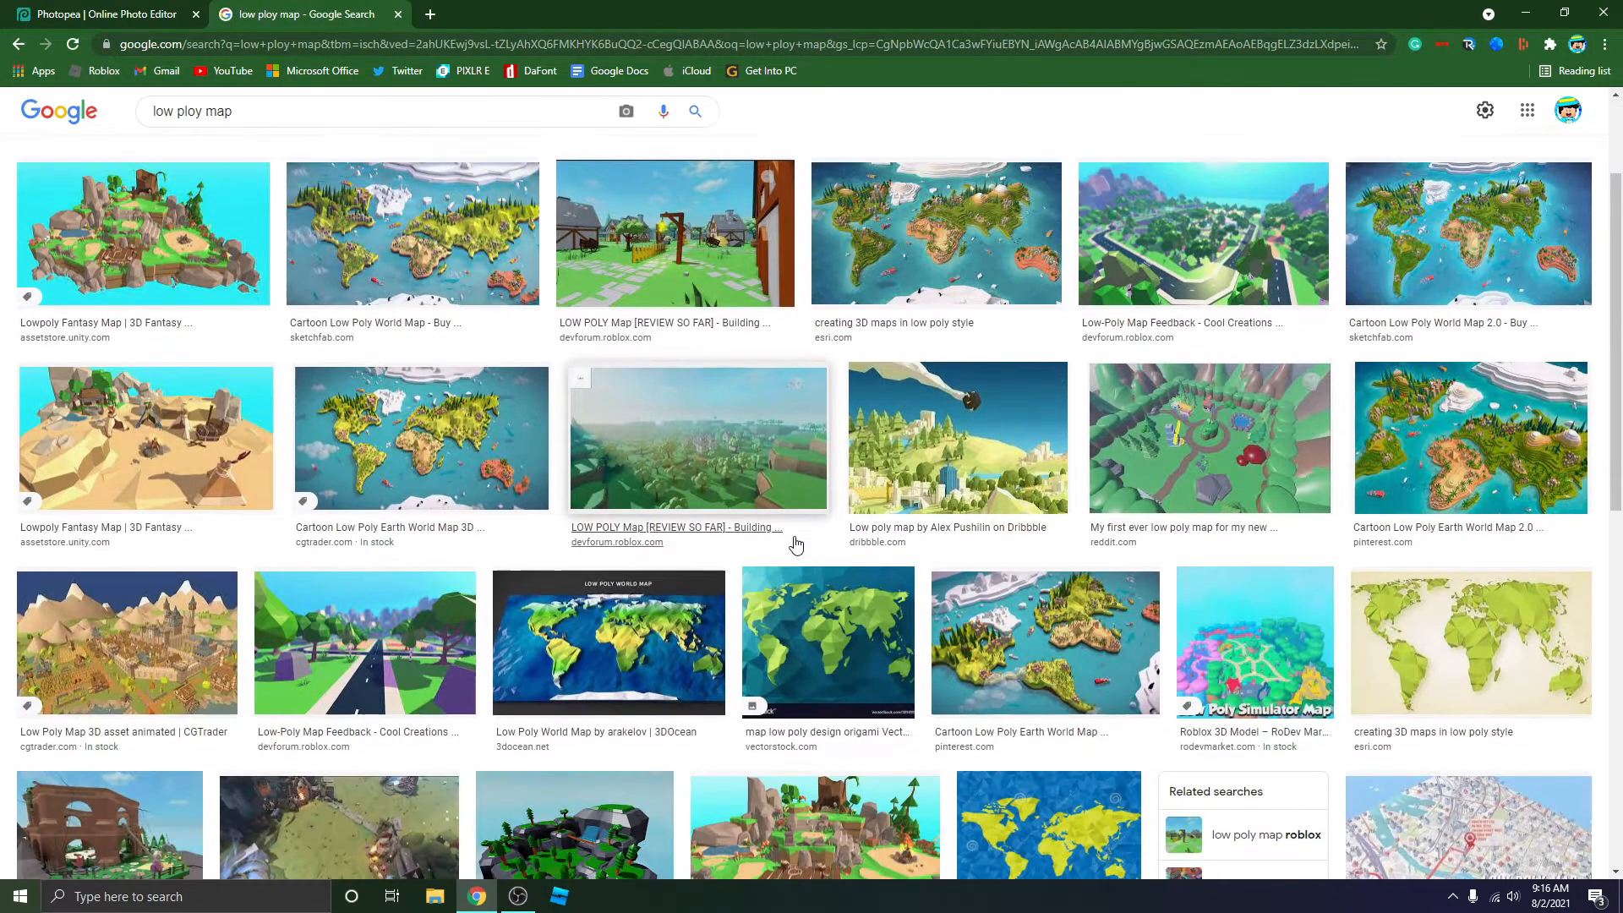
scroll(744, 488, down, 3)
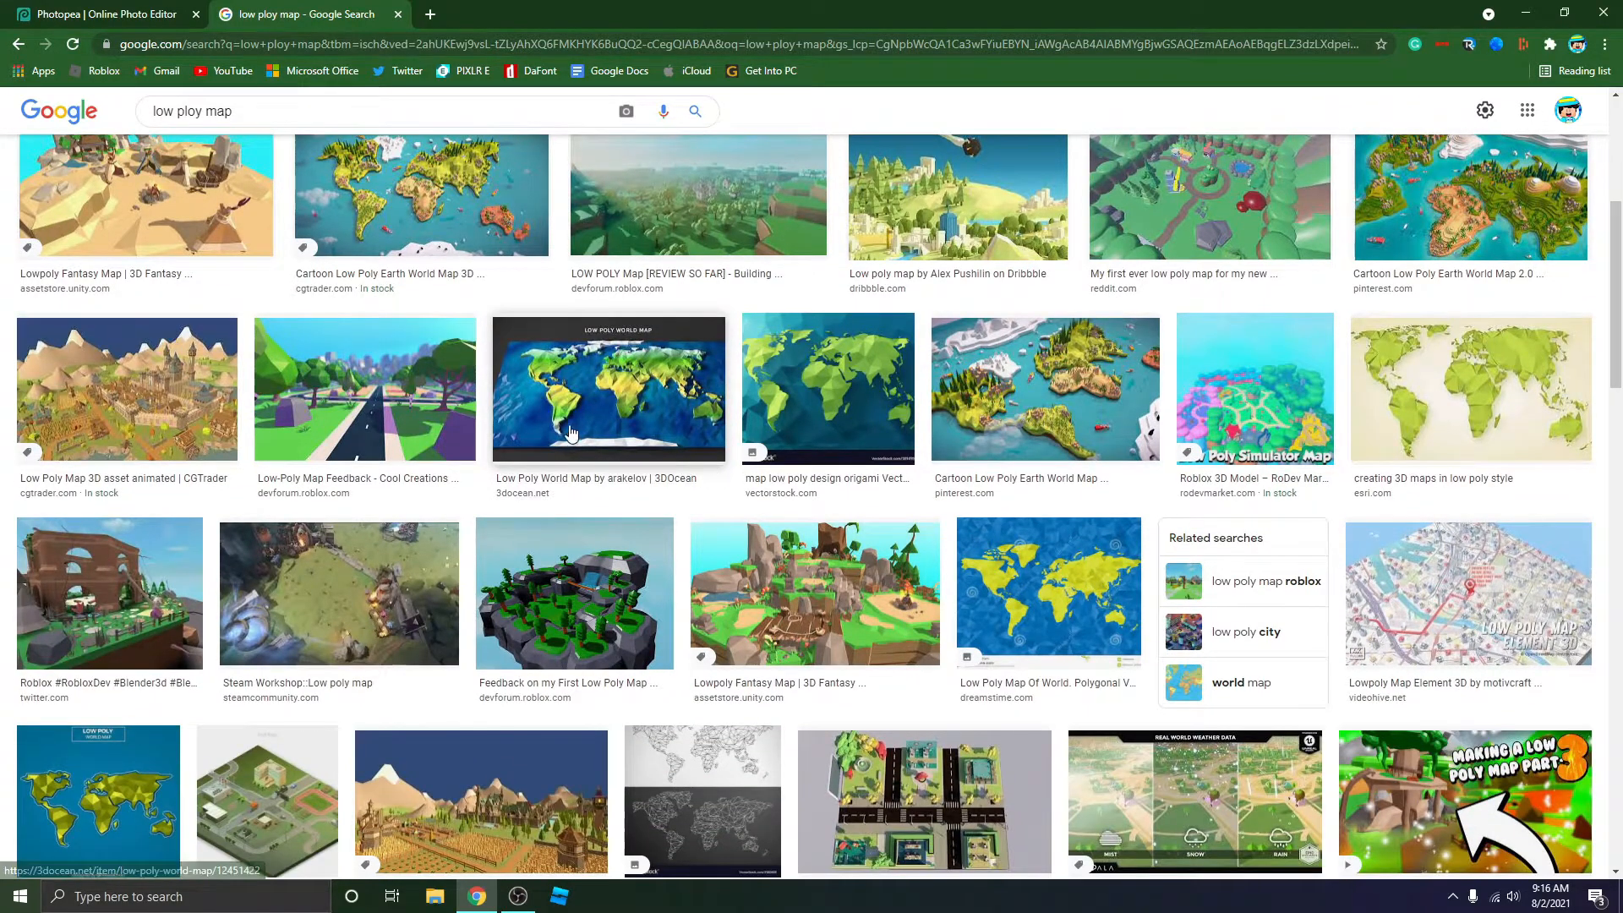
click(798, 385)
right_click(1135, 400)
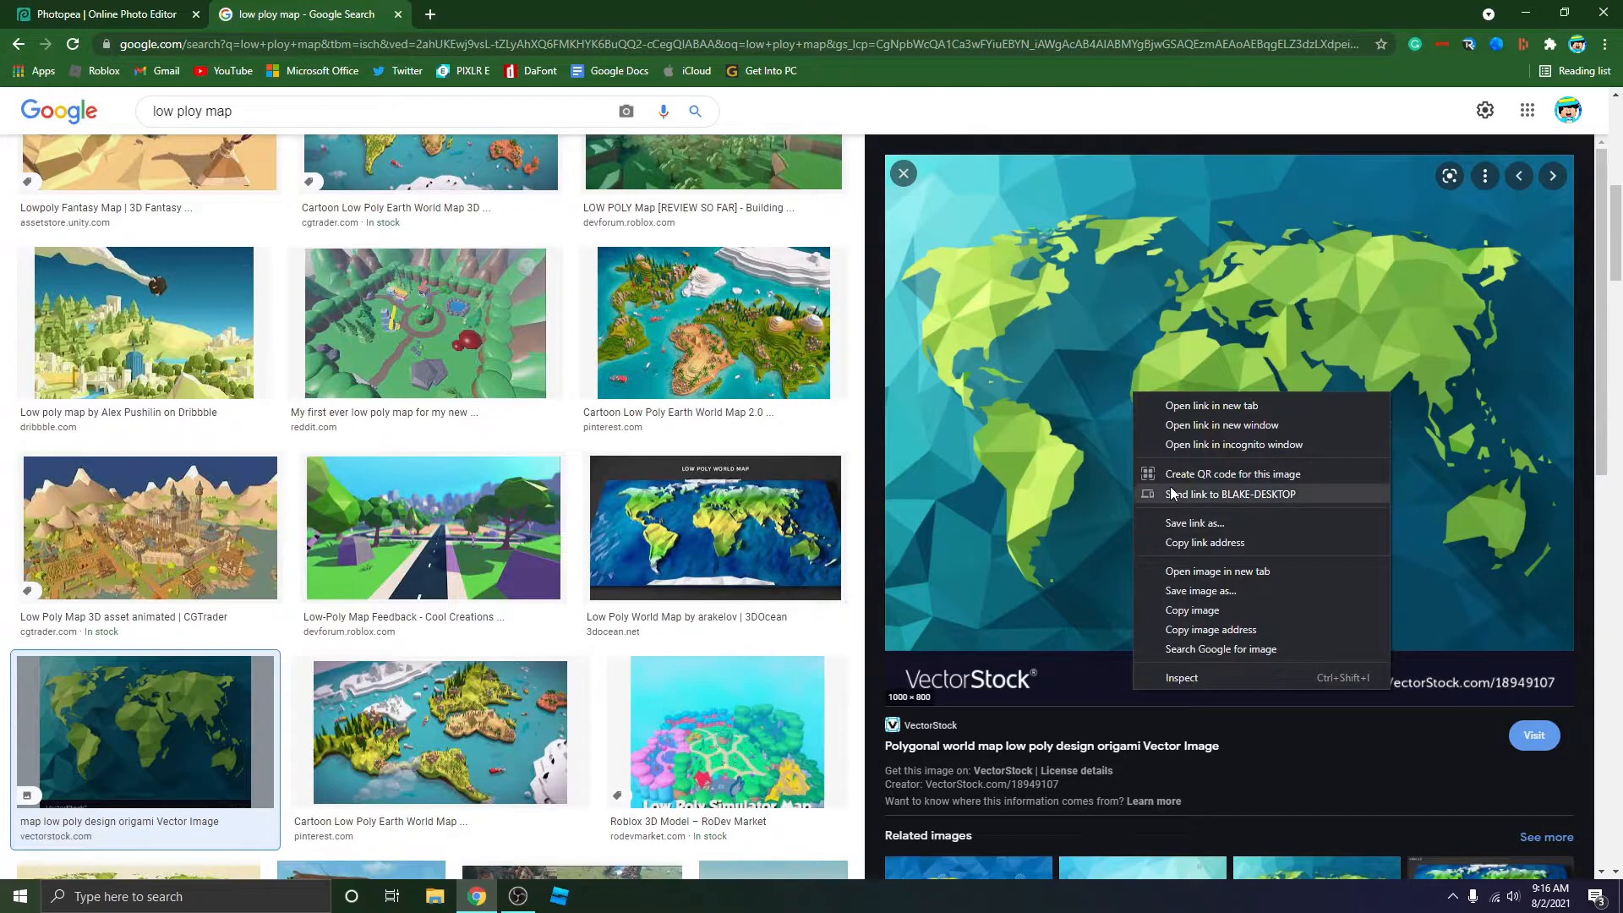
click(1192, 610)
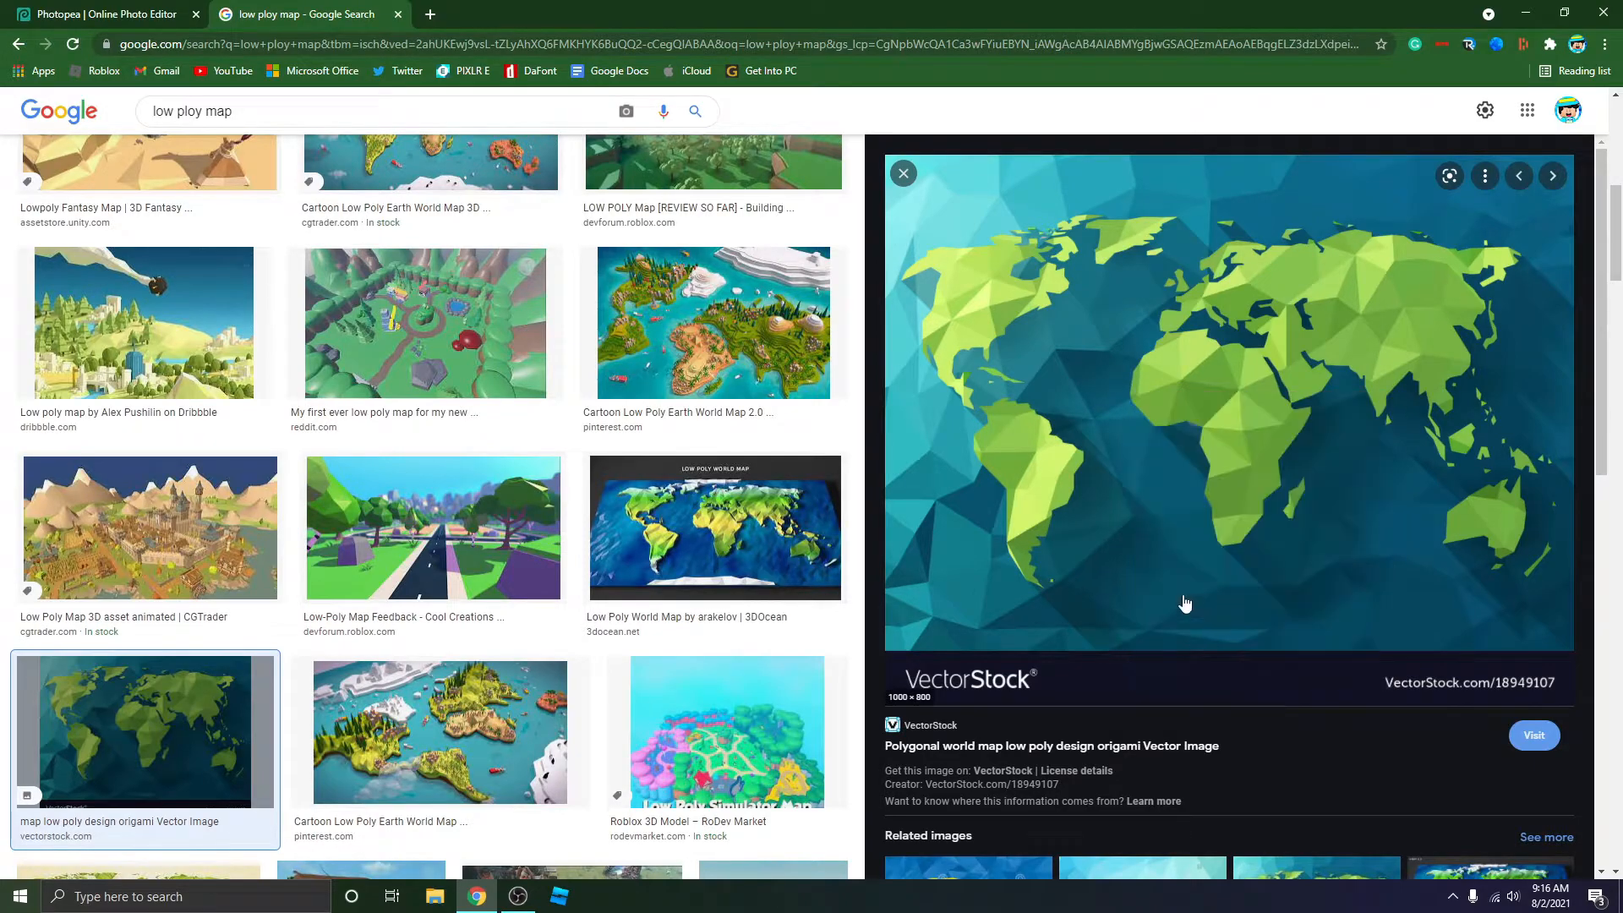
Paste the world map into the Photopea project, enlarged to cover the canvas, with its layer beneath the cyan sunburst layer.
click(105, 14)
key(ctrl+v)
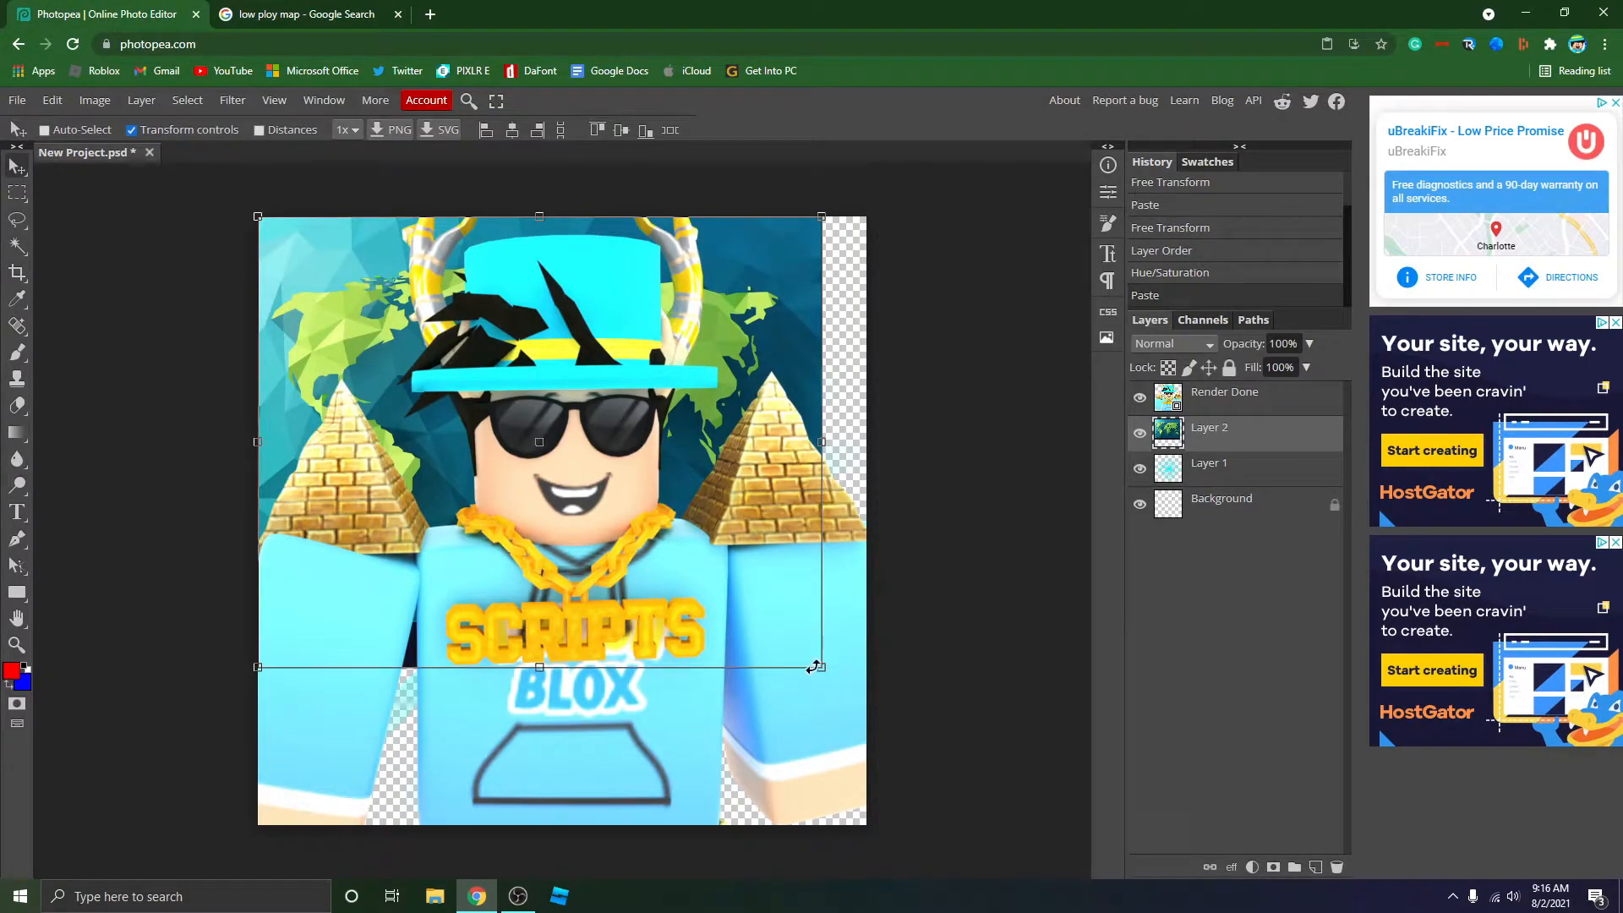
drag(822, 668, 823, 743)
drag(1234, 440, 1223, 501)
click(1242, 448)
click(1247, 488)
Convert the world map layer to a Smart Object.
right_click(1241, 475)
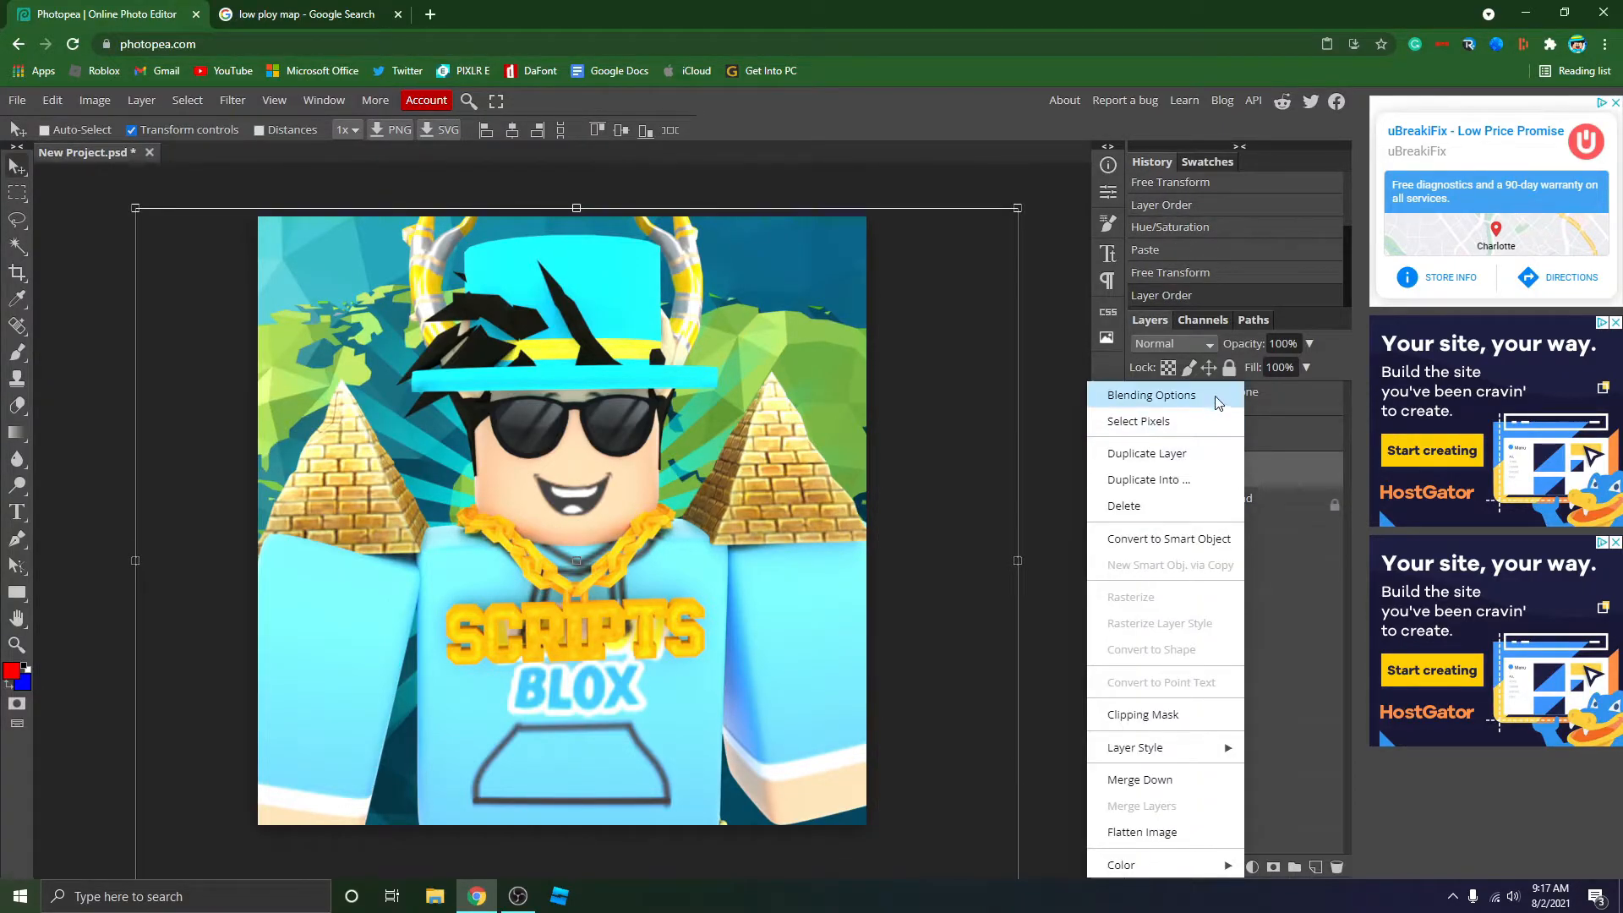
click(1285, 479)
click(141, 102)
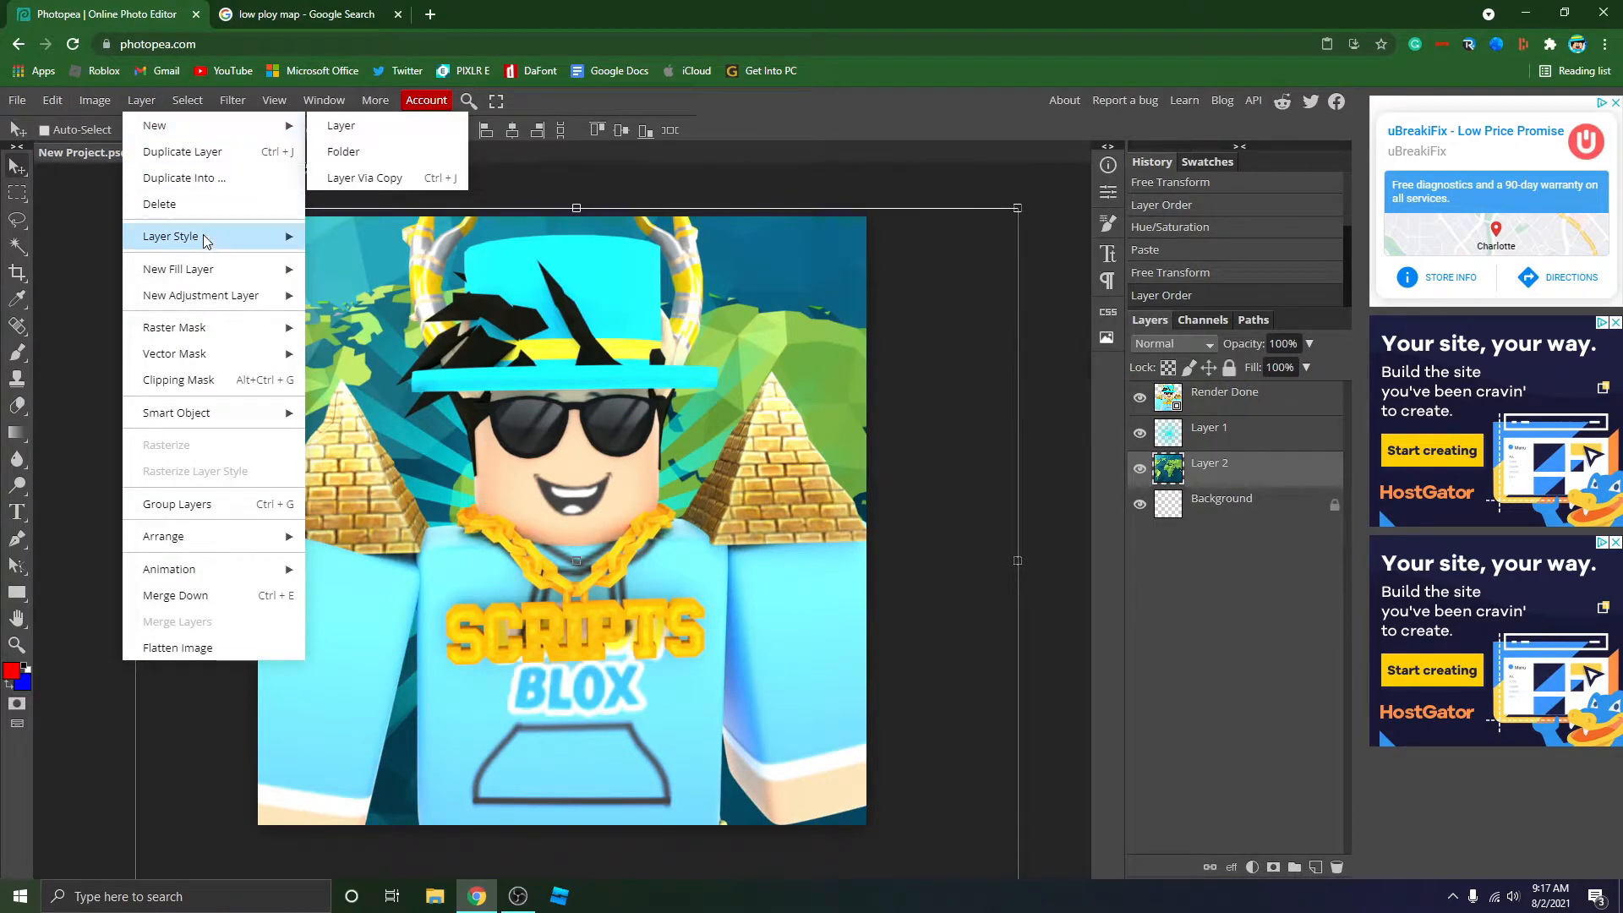
mouse_move(230, 414)
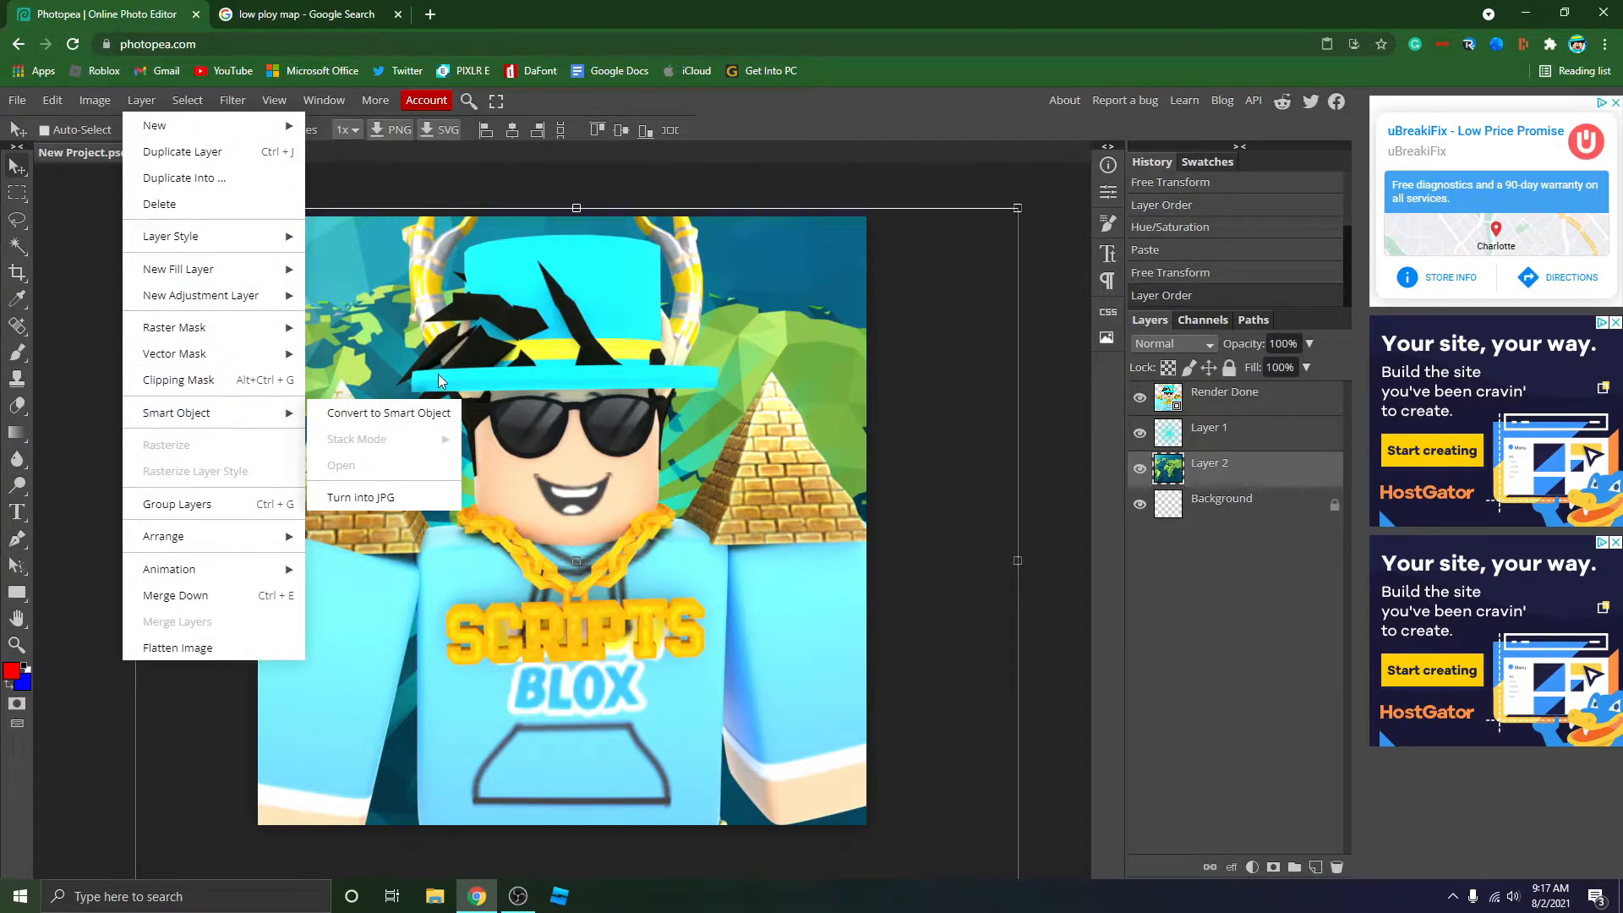
click(418, 413)
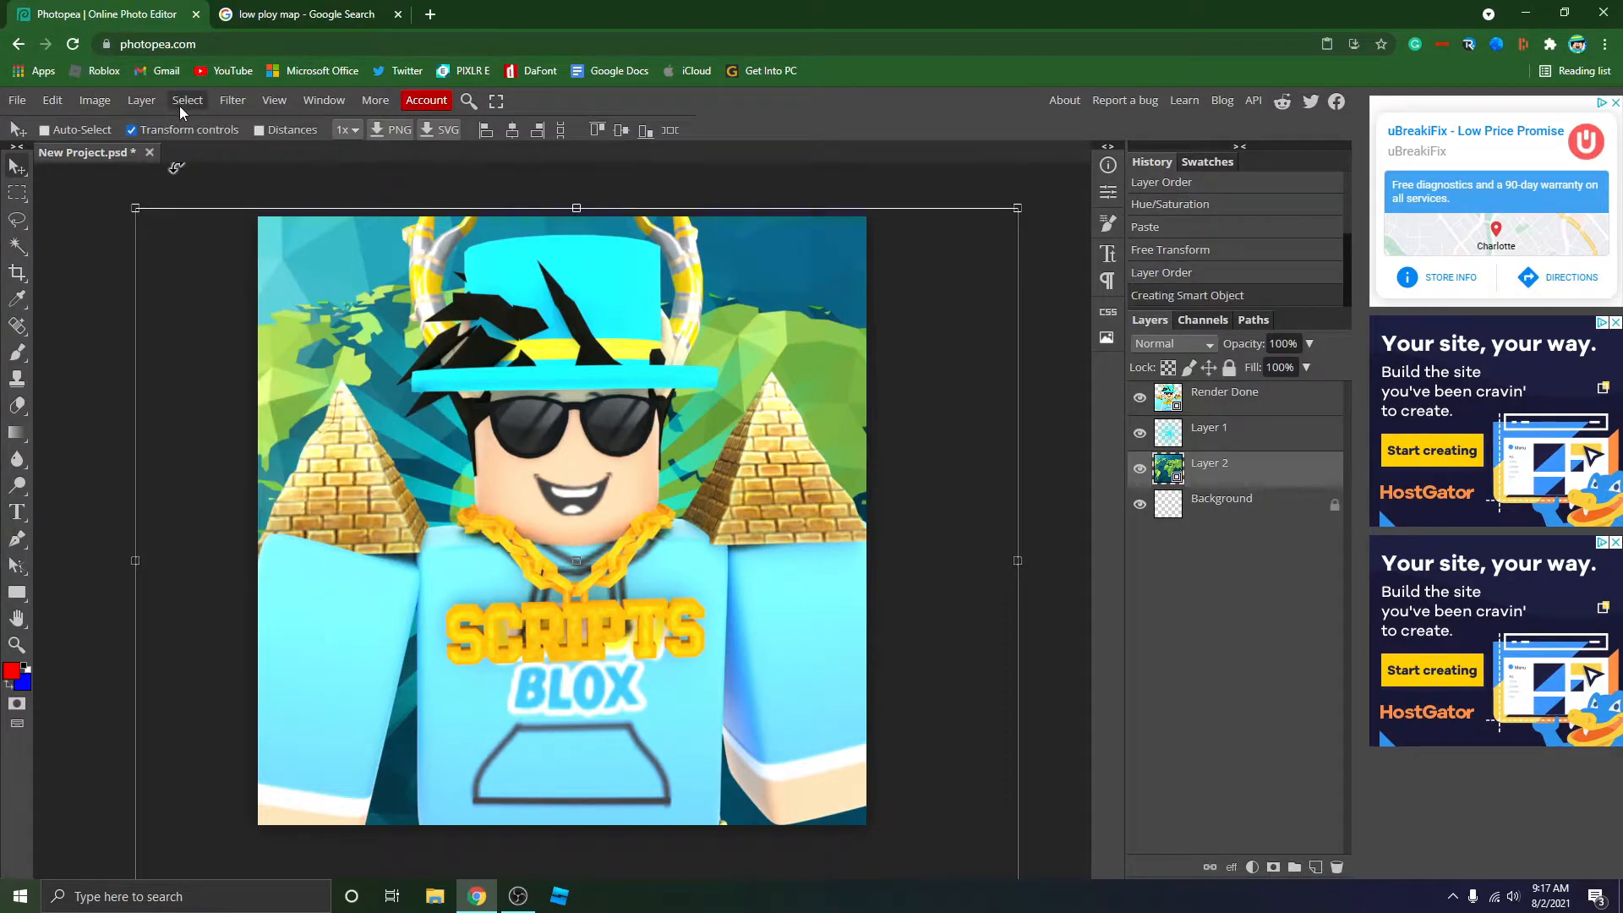
Apply a Gaussian Blur with a 7.2 px radius to the world map layer and hide the transform controls.
click(99, 102)
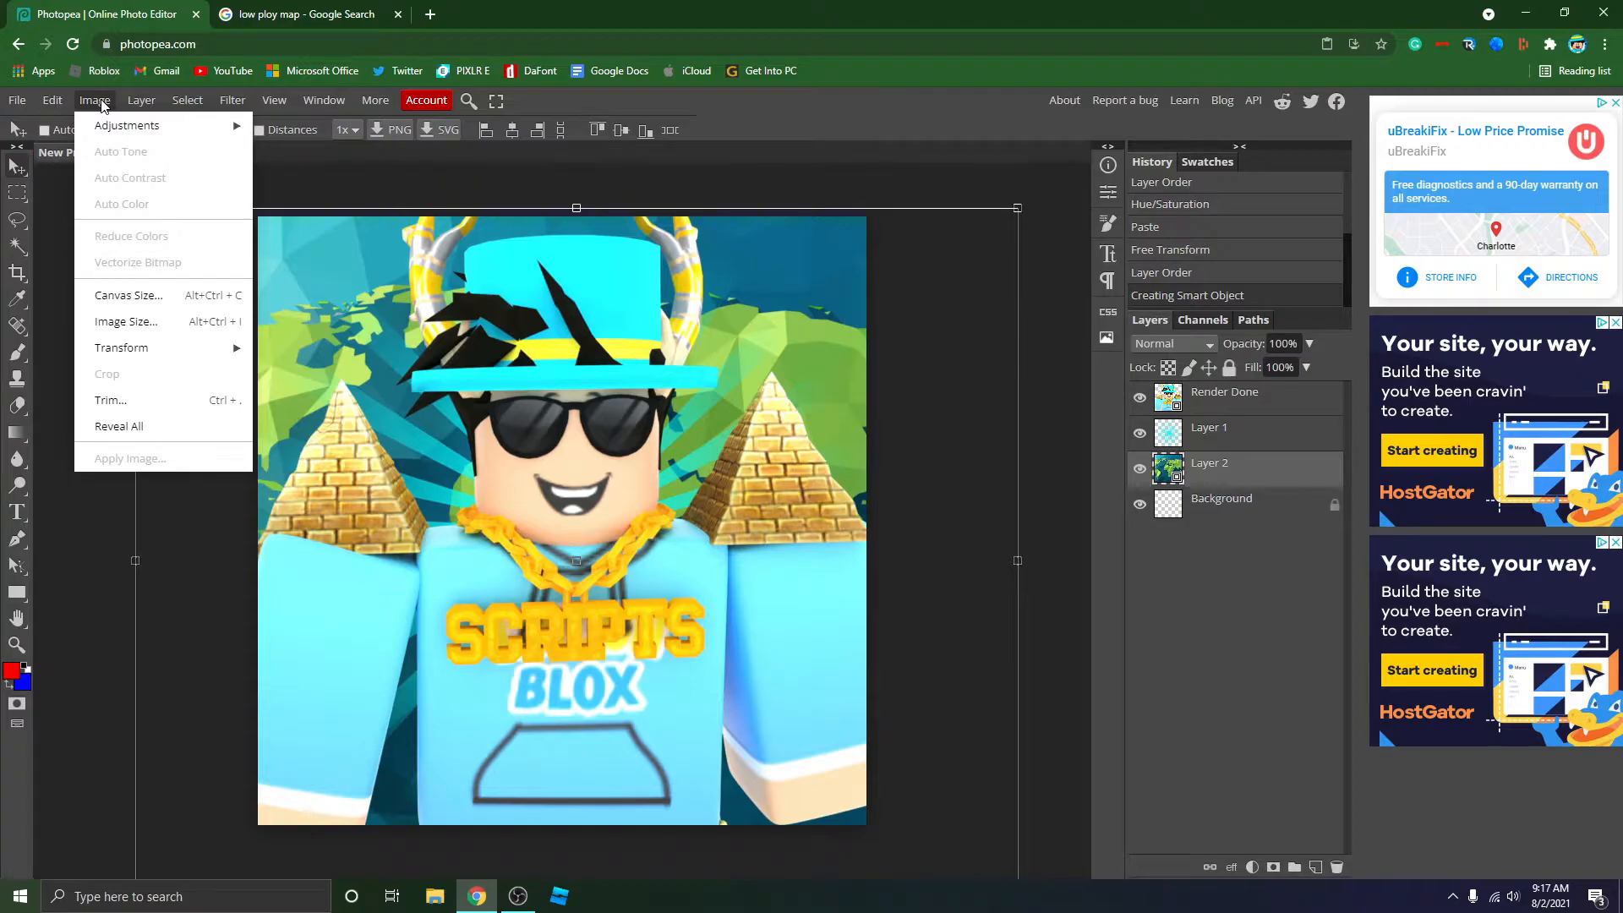
mouse_move(148, 135)
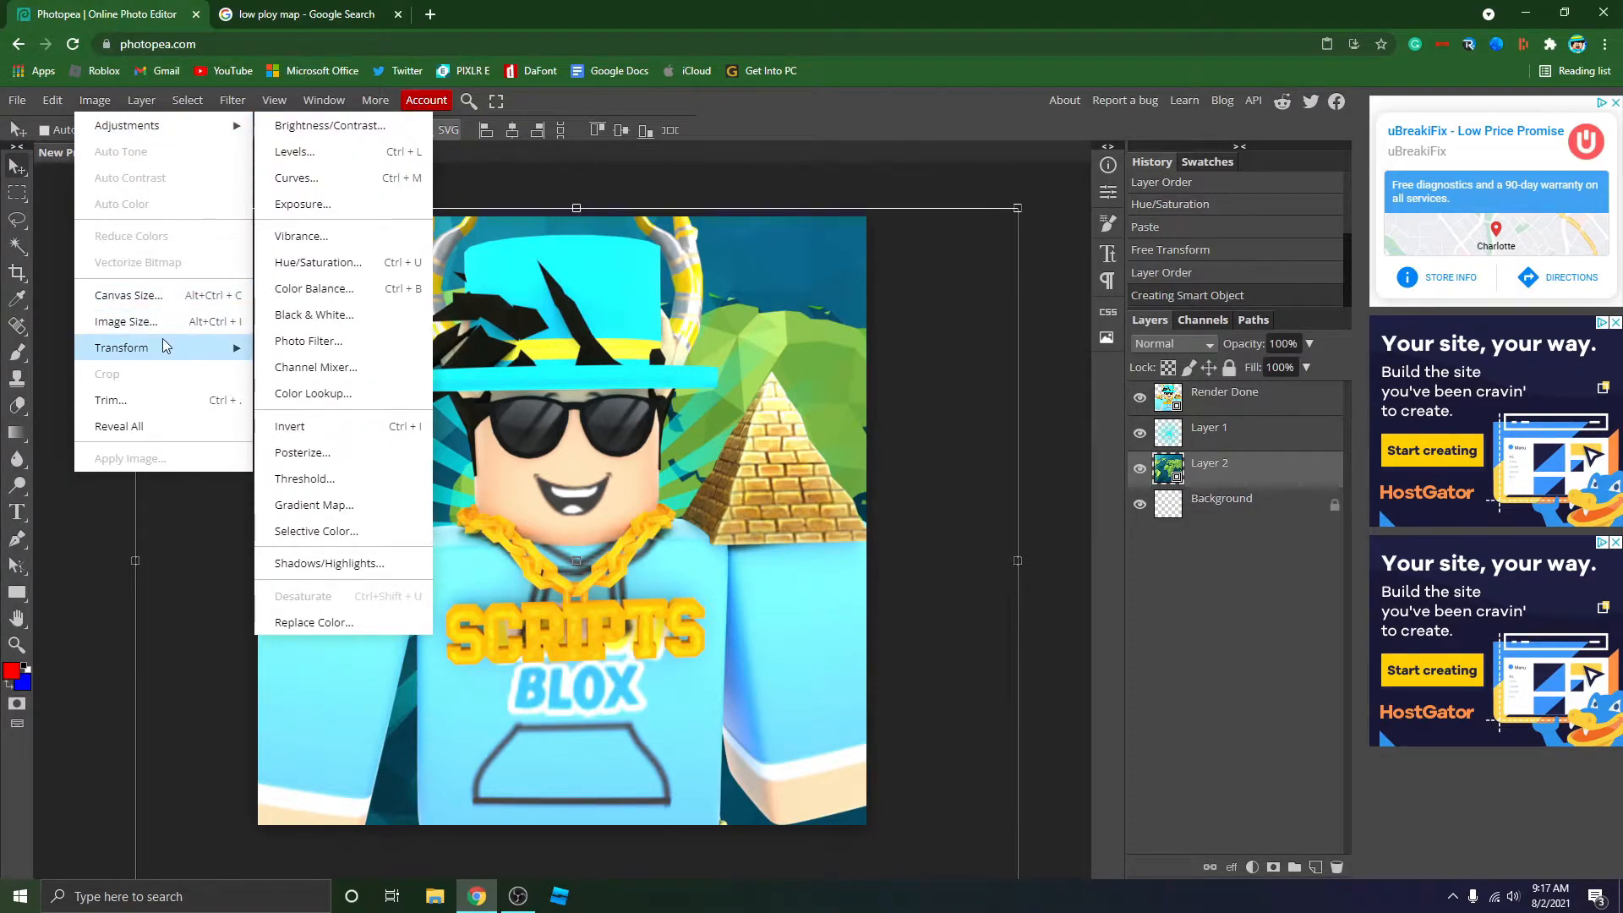
click(152, 104)
click(235, 102)
click(236, 102)
mouse_move(314, 272)
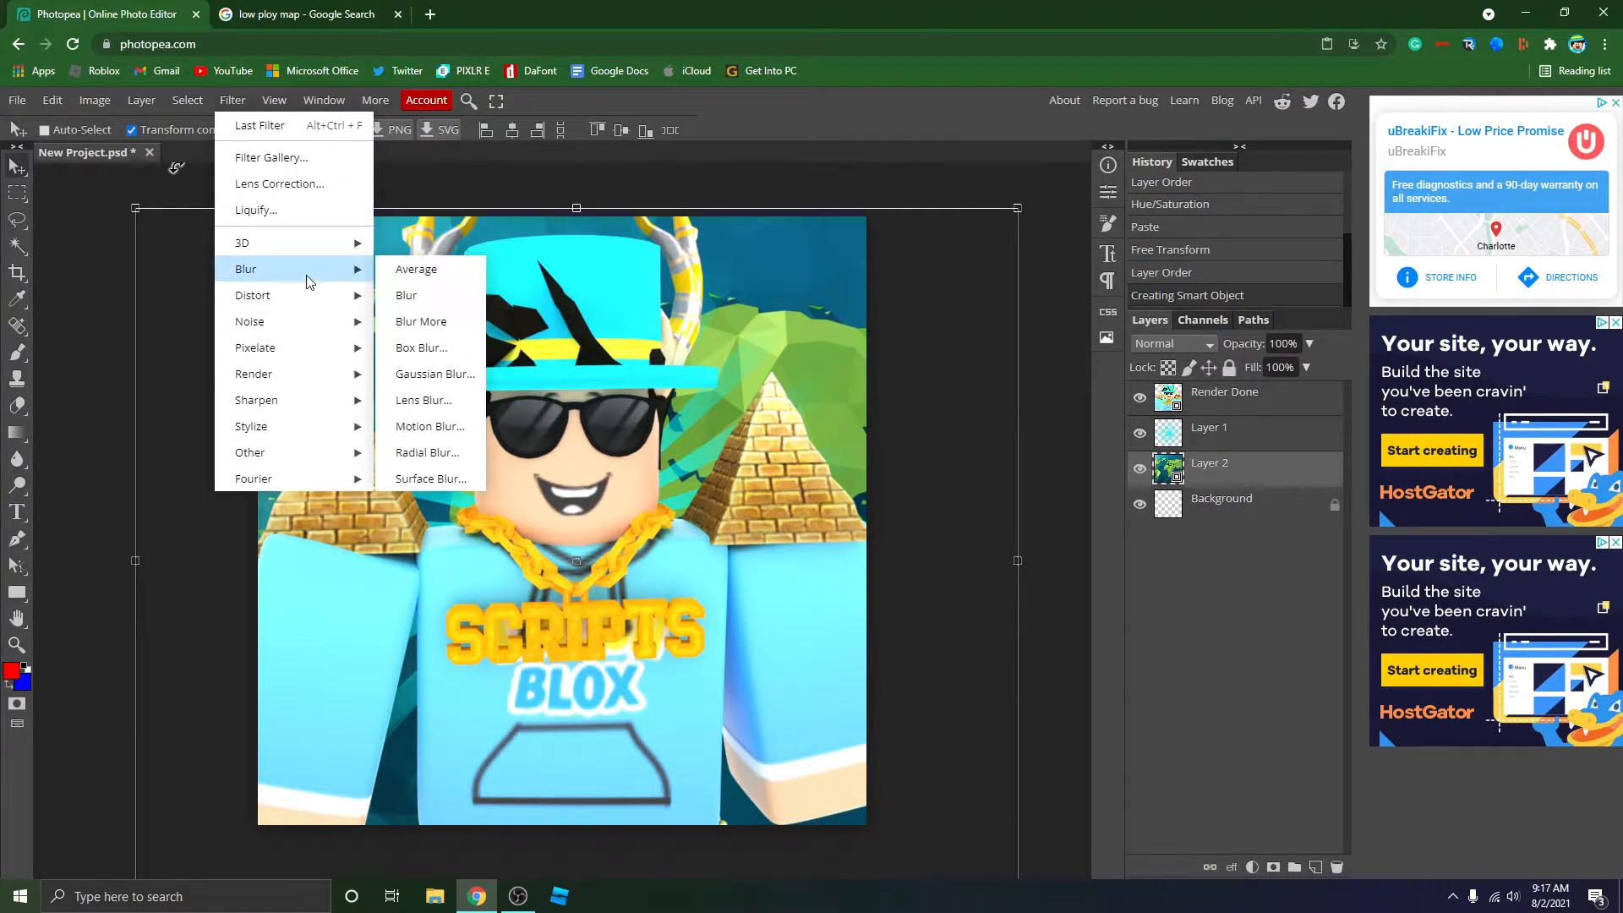
click(431, 375)
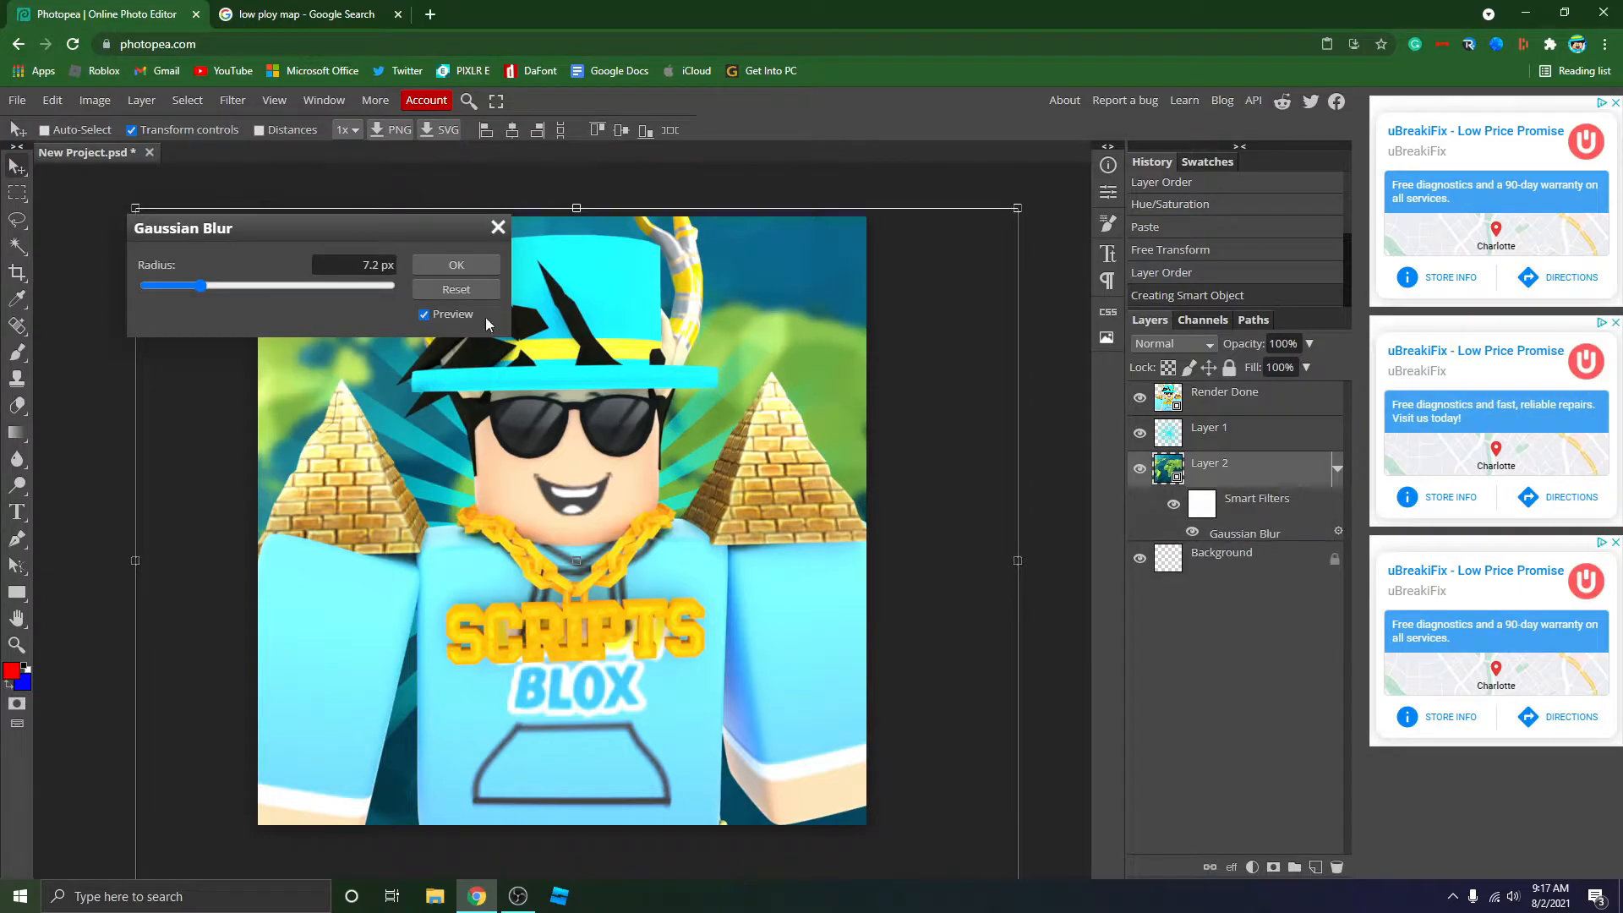
drag(397, 227, 1236, 545)
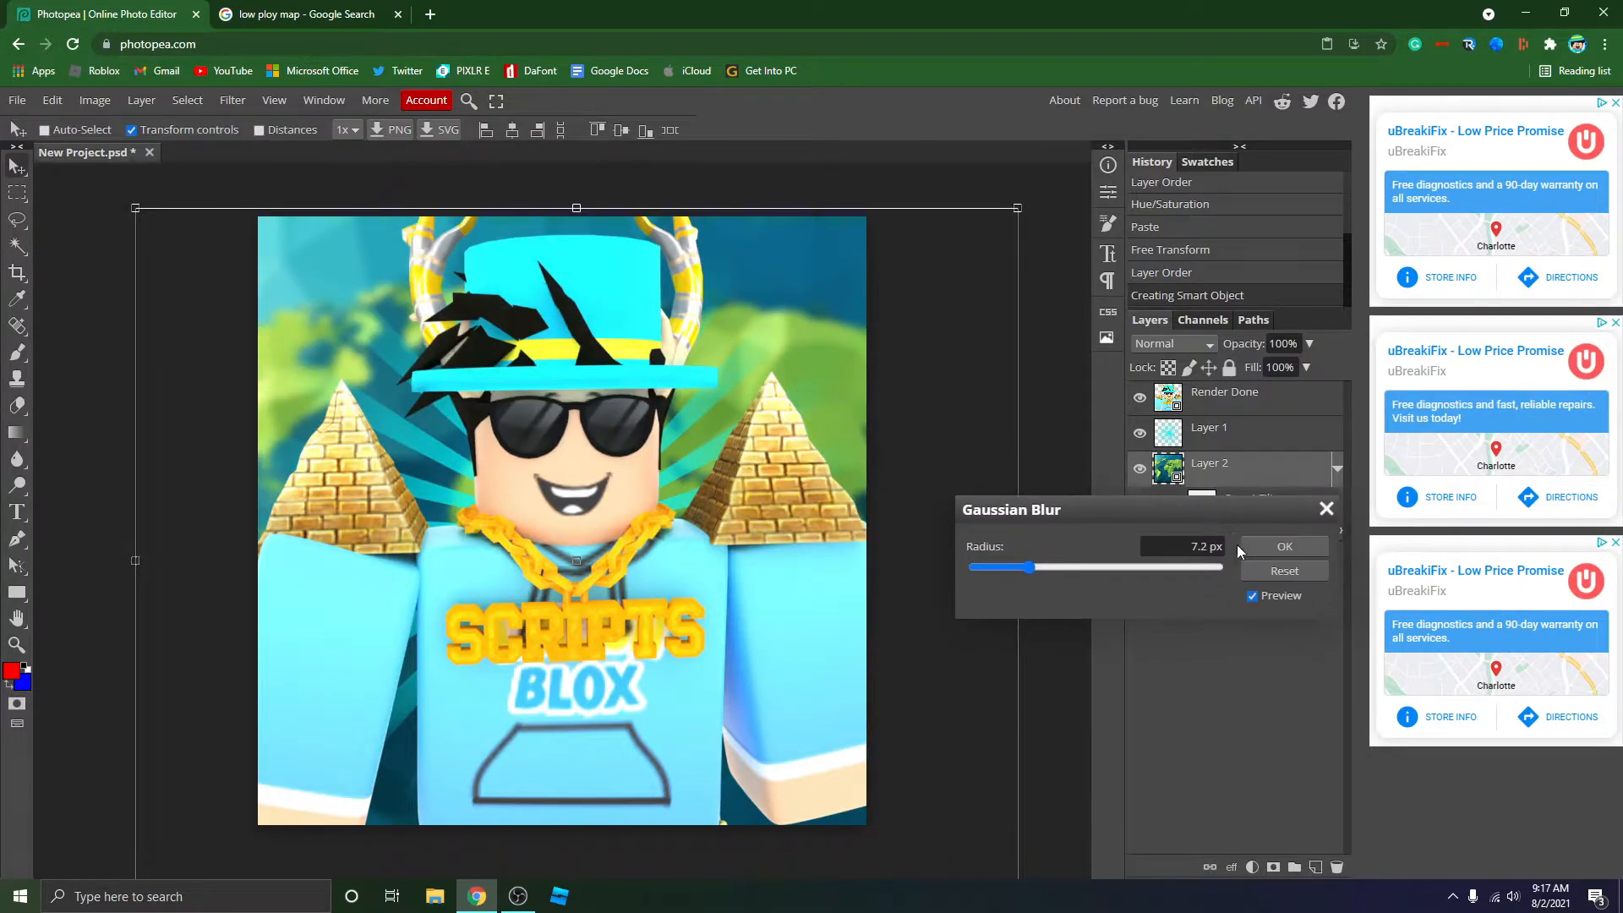
click(1288, 552)
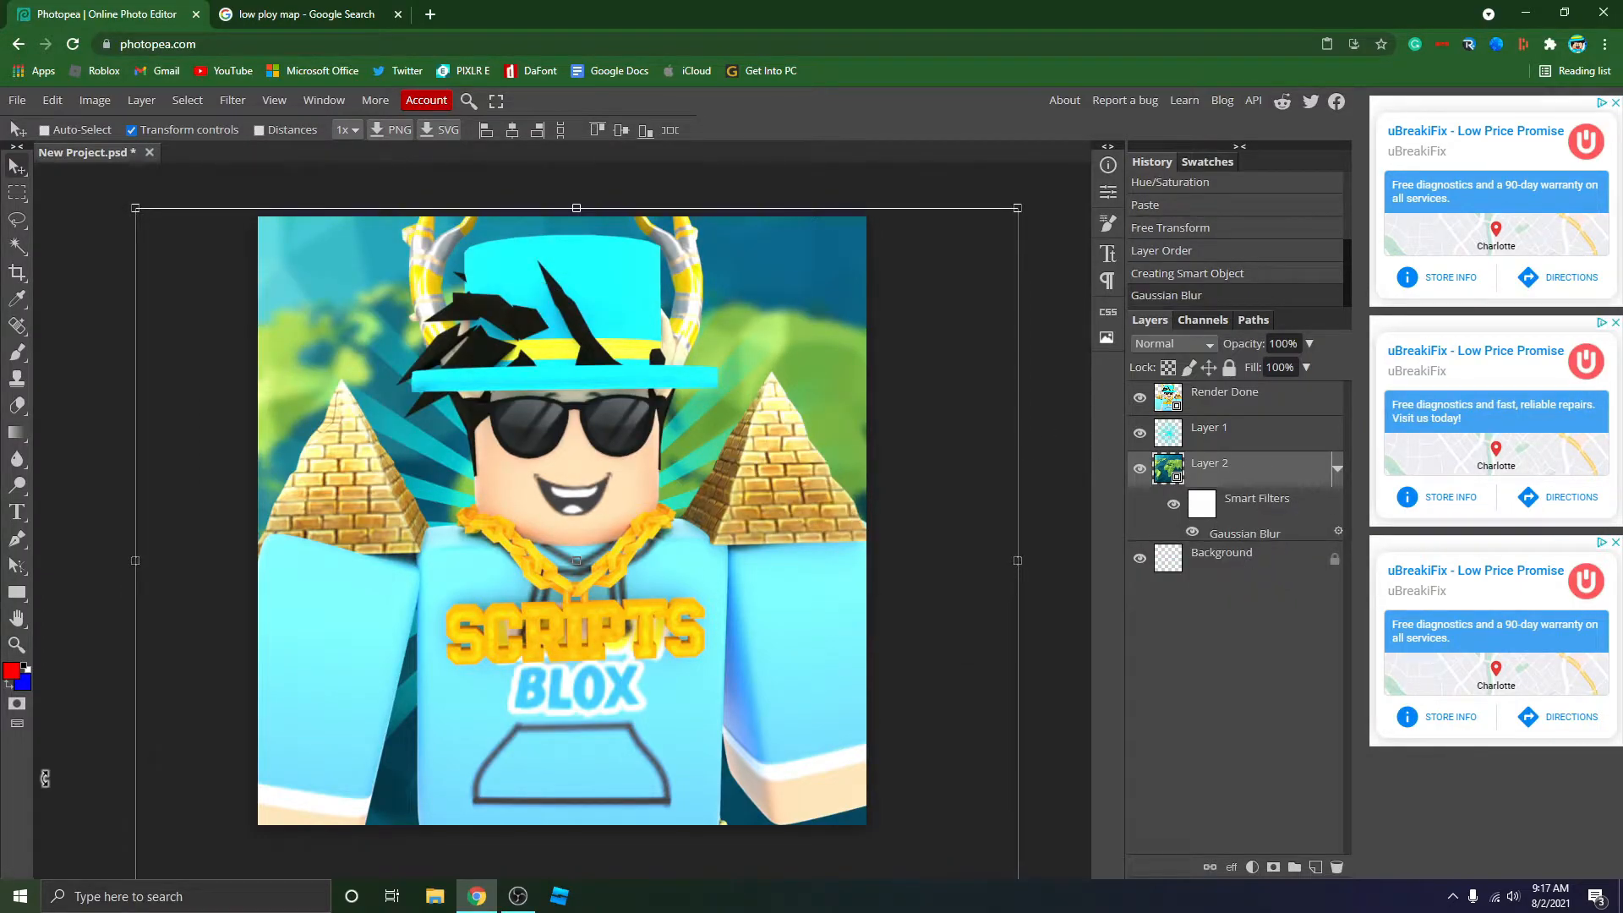
click(131, 131)
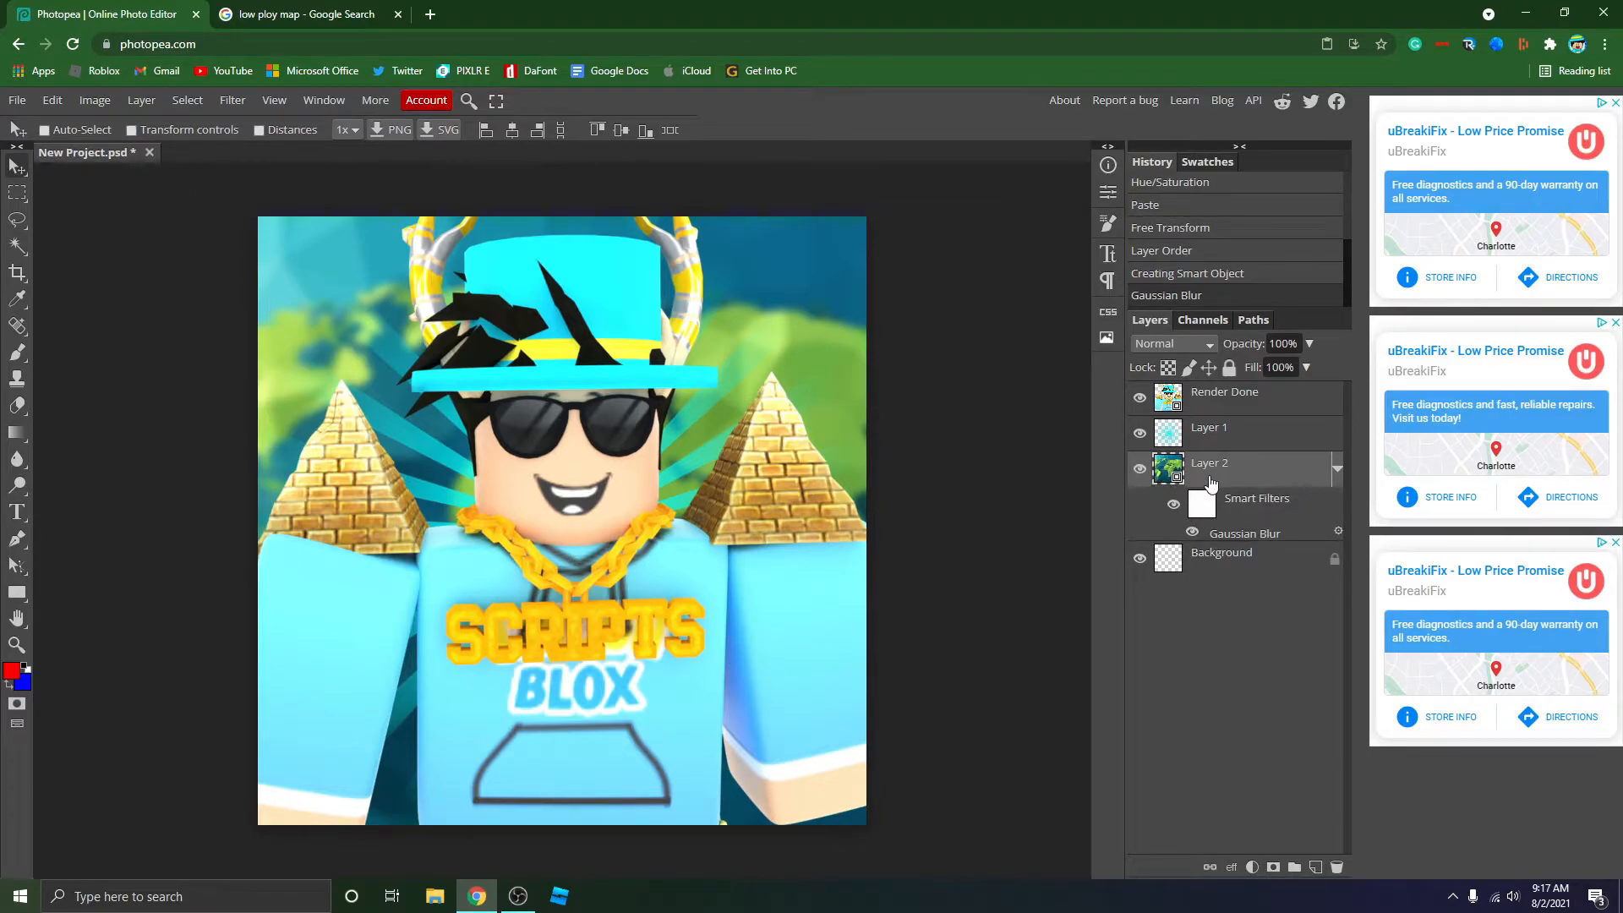
Search Google Images for "half tone dots" in a new browser tab.
click(429, 13)
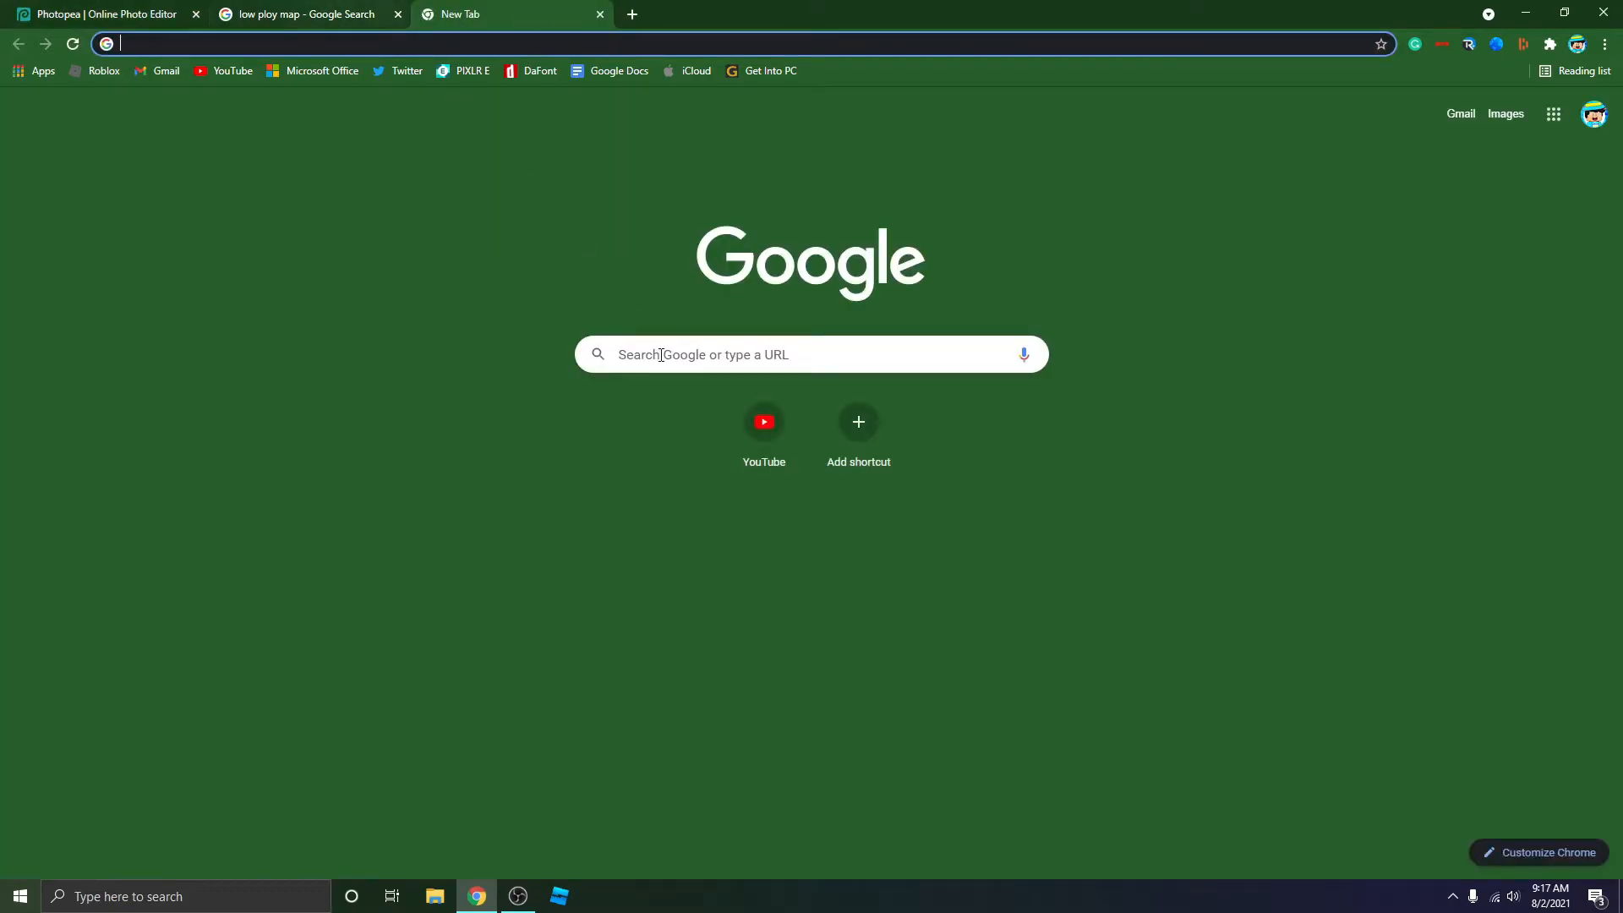
text(hlaf)
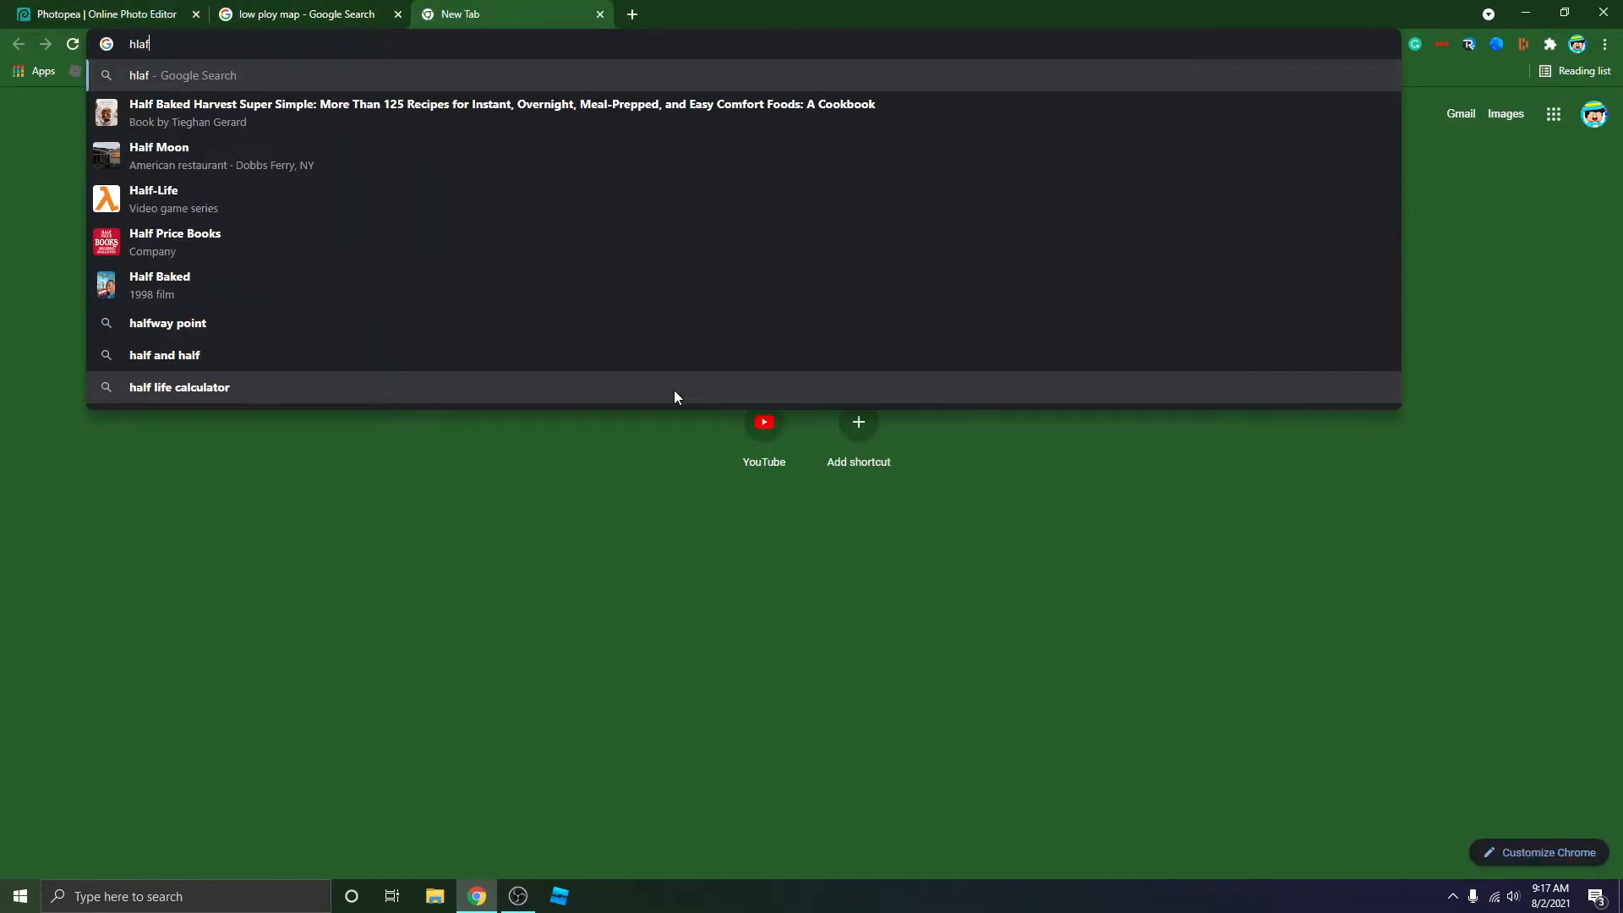
key(BackSpace)
key(BackSpace)
key(BackSpace)
text(alf)
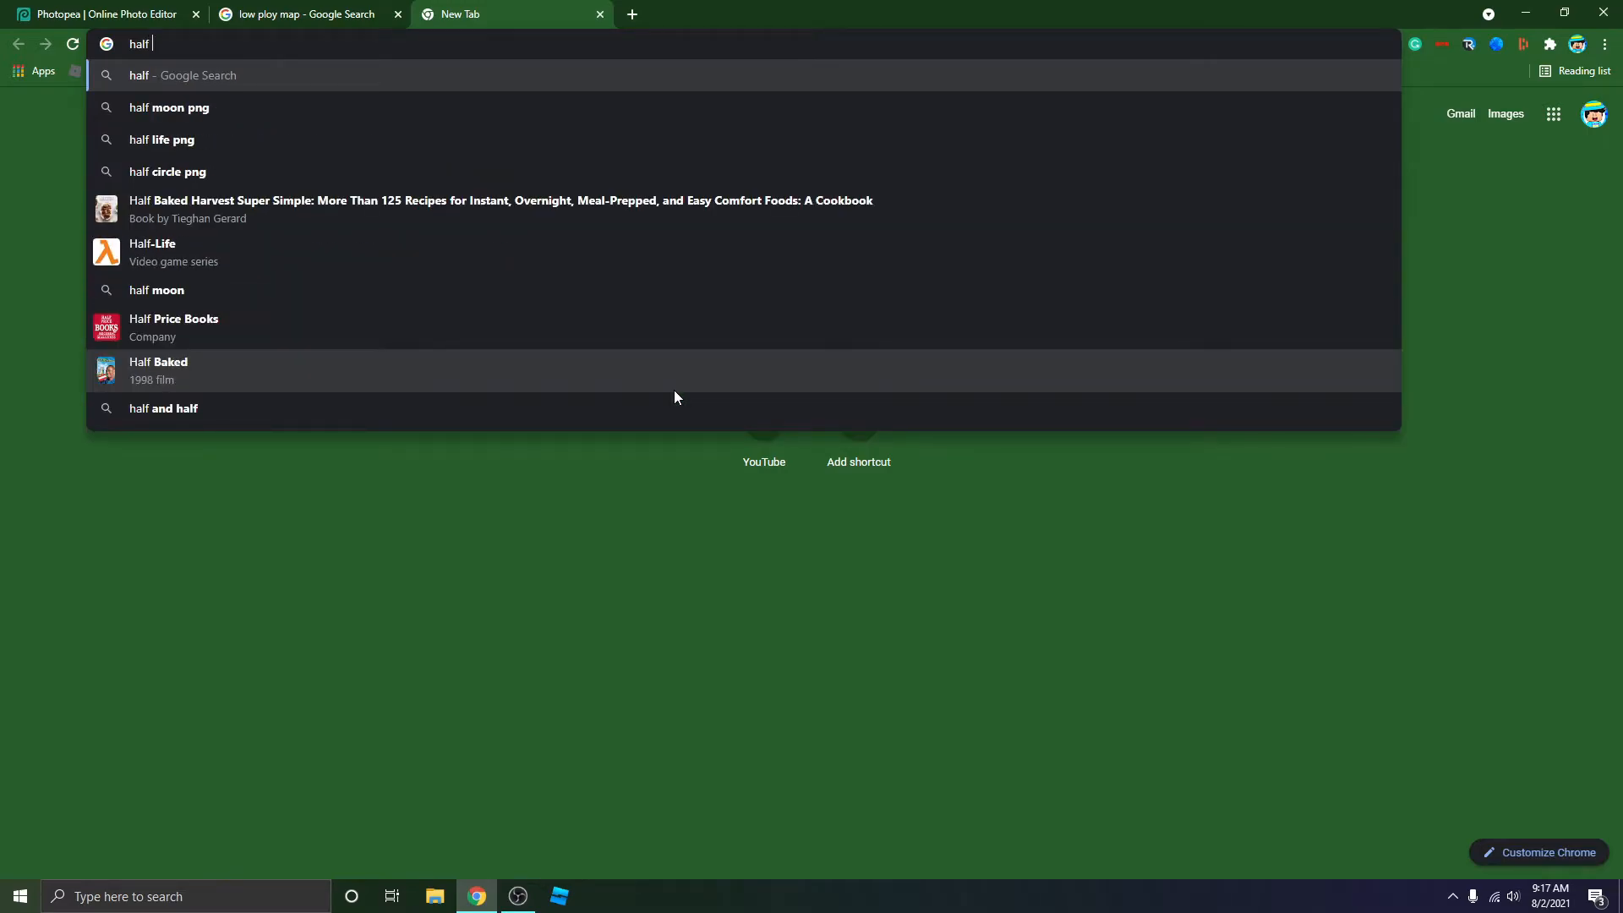
text( tone dot)
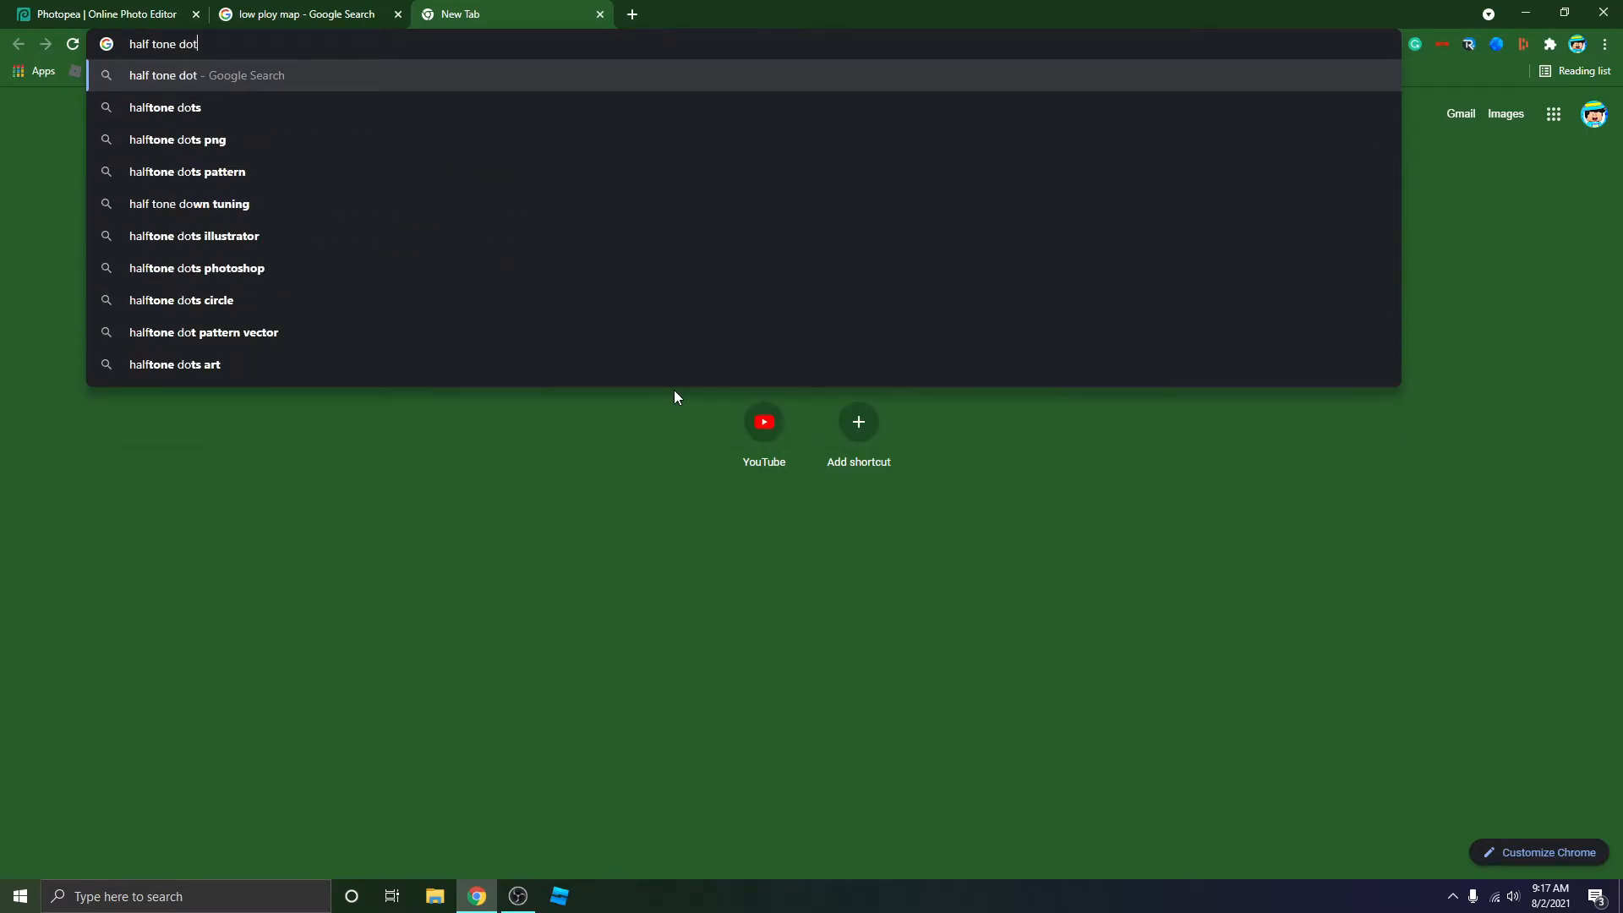
text(s)
key(Return)
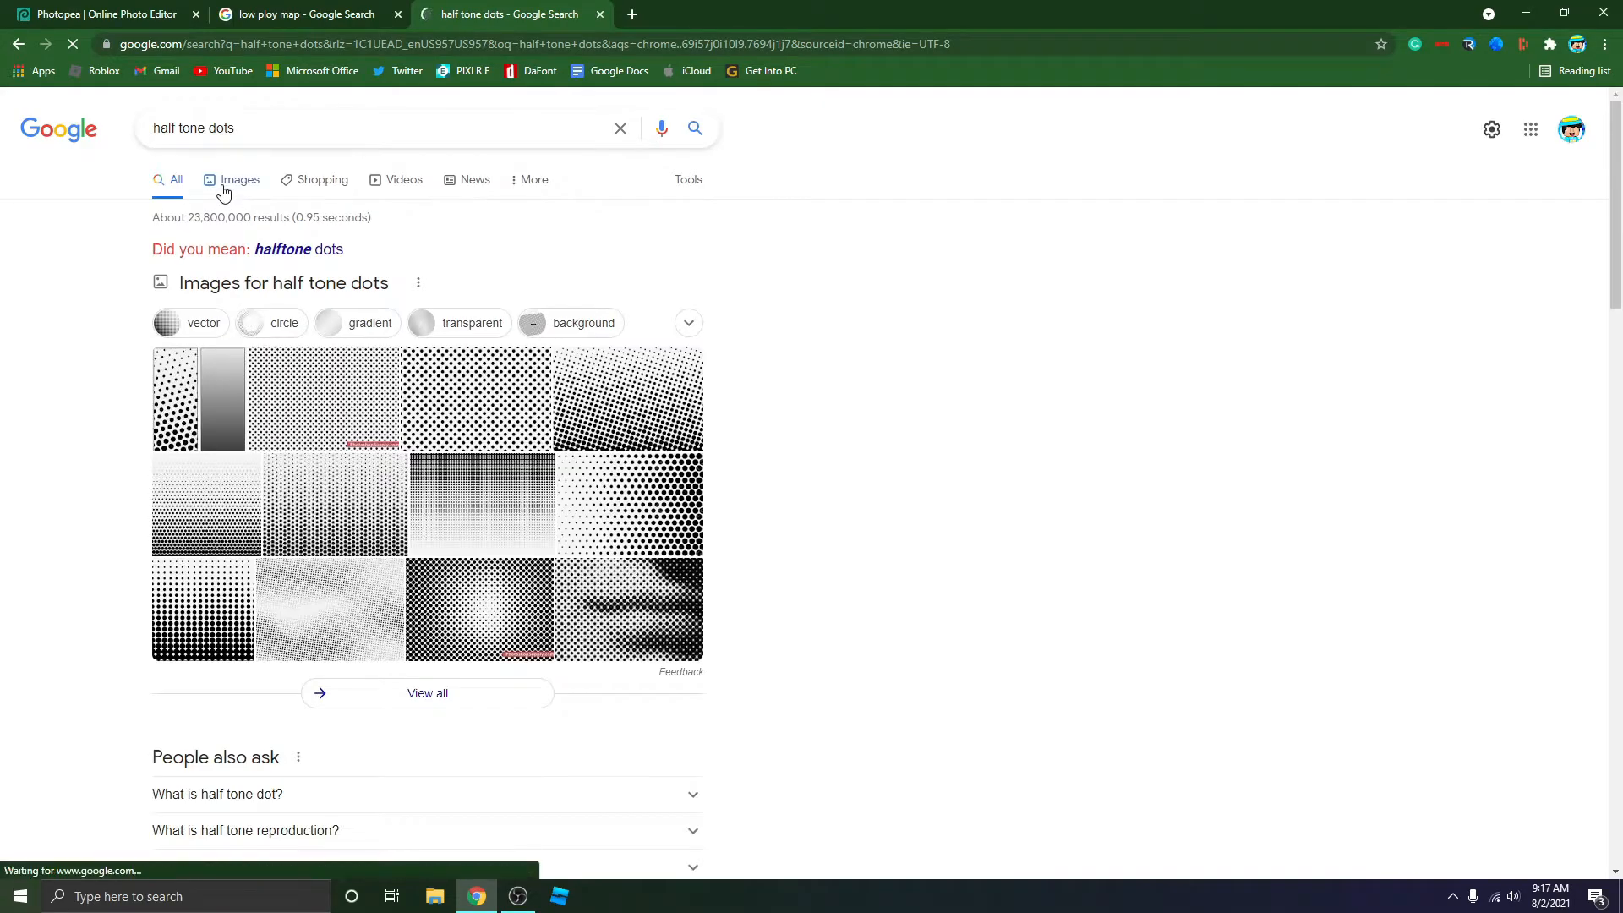
click(224, 193)
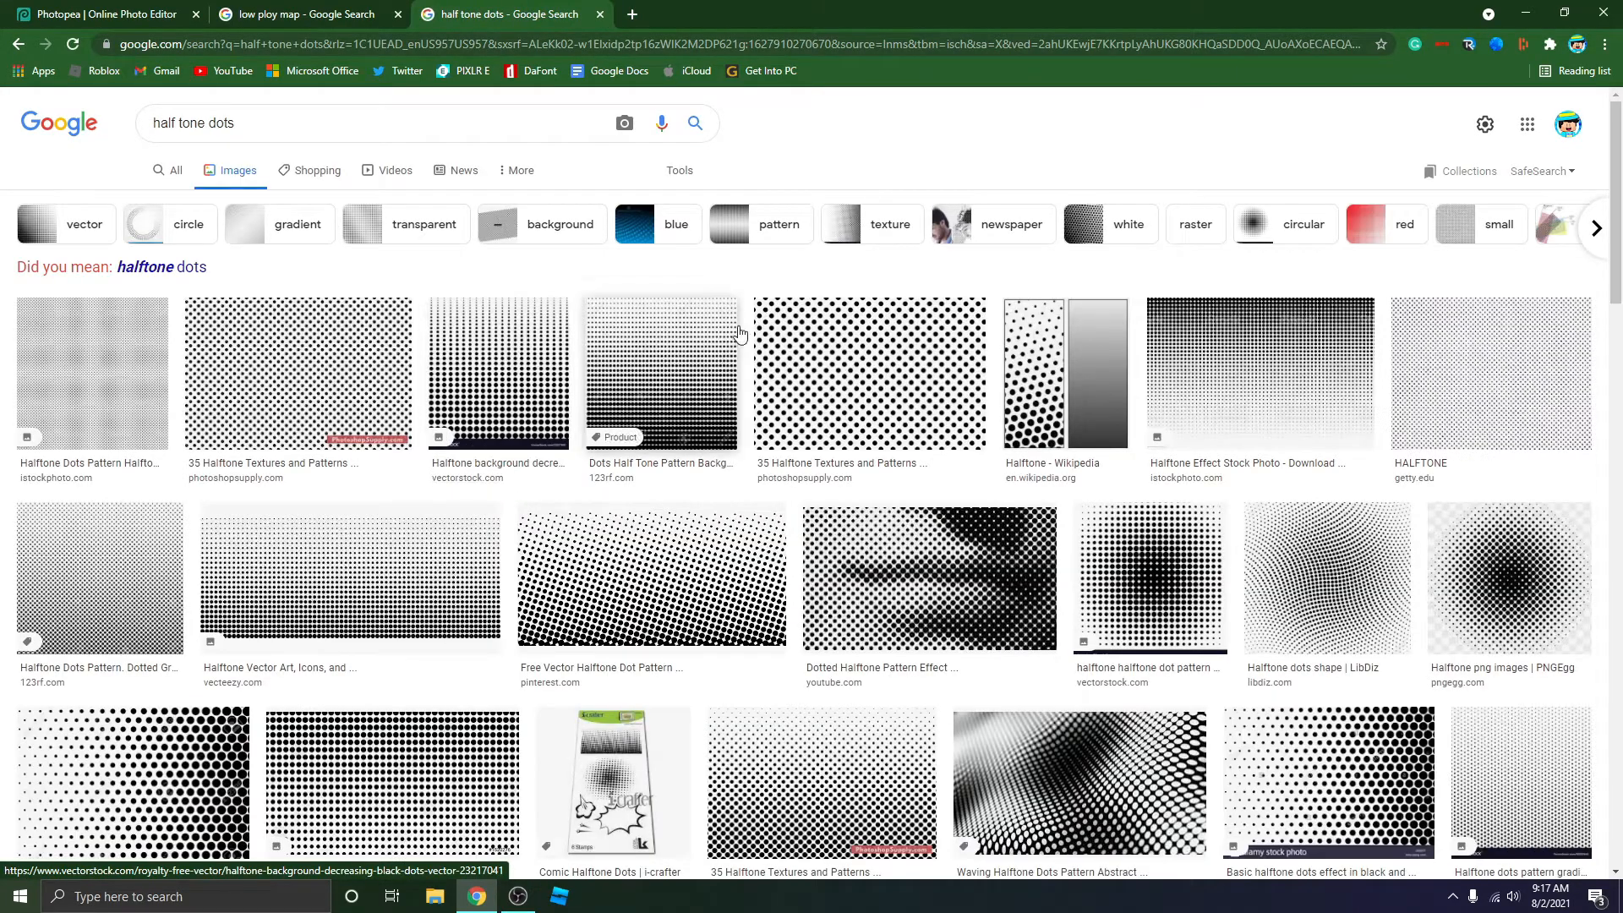
Copy the Photoshop Supply black-dot halftone image and paste it into the Photopea project above the world map layer.
click(803, 363)
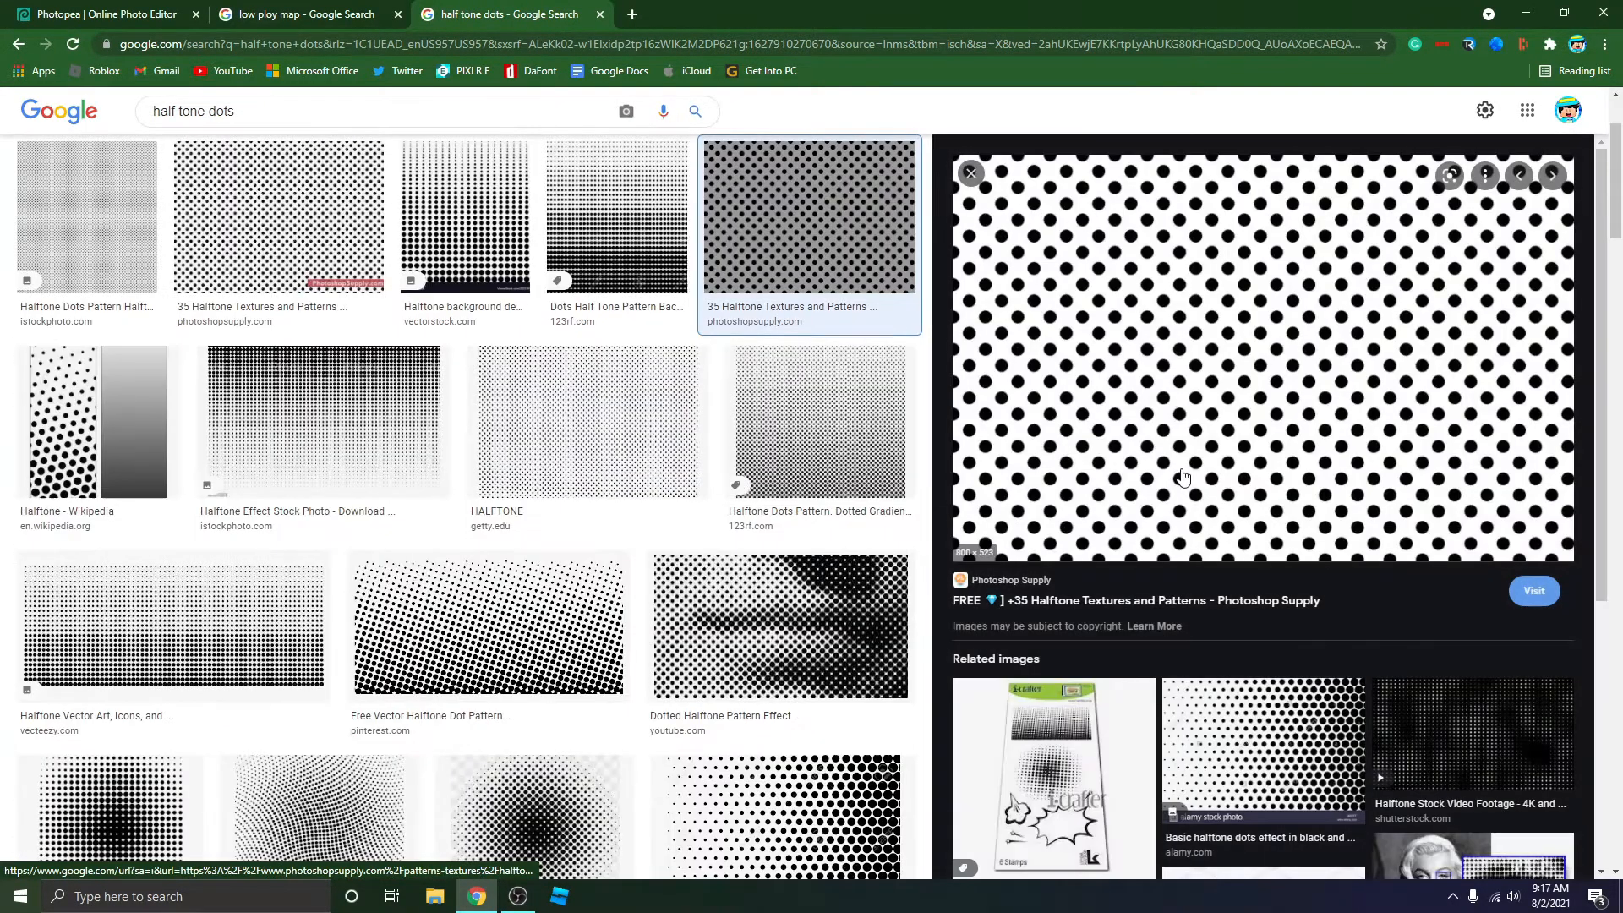
right_click(1229, 318)
click(1268, 516)
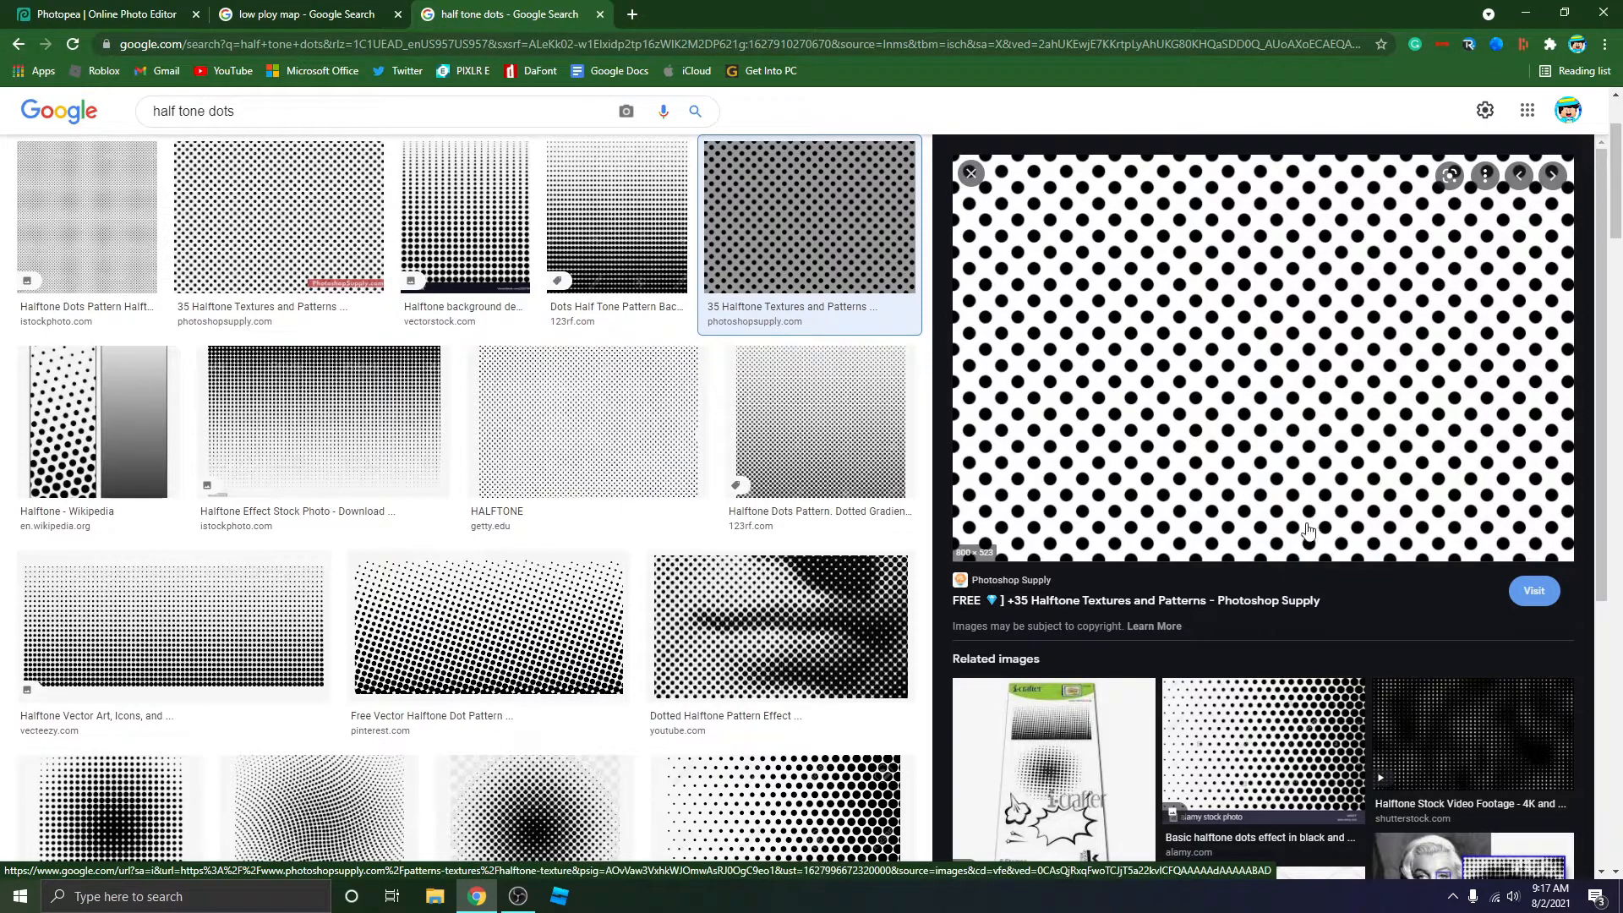
click(143, 12)
key(ctrl+v)
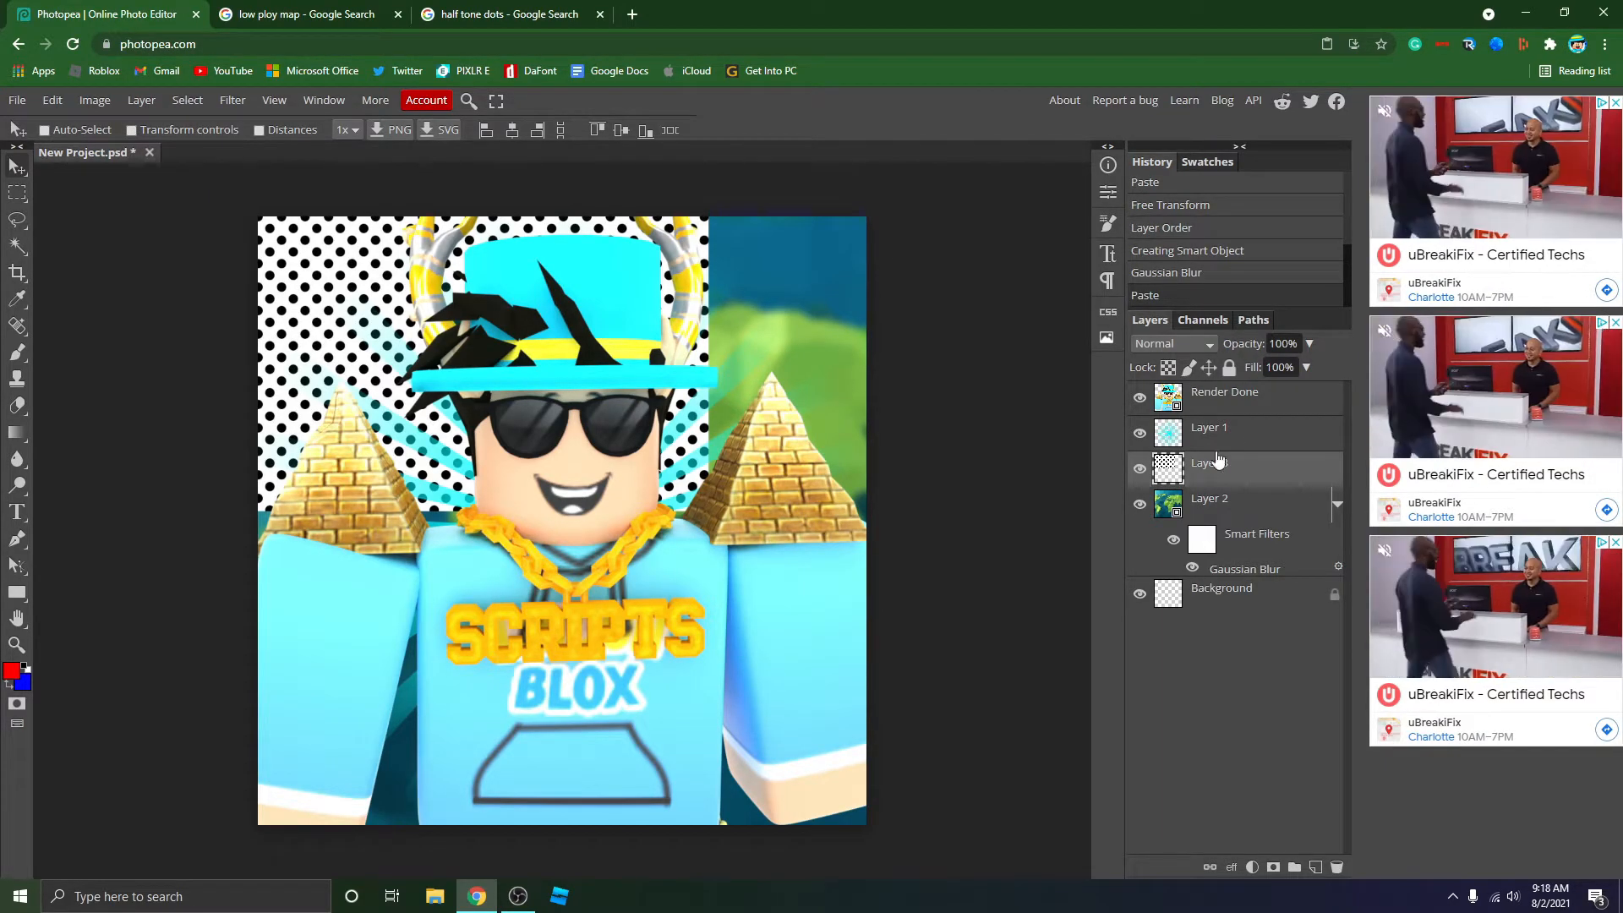
Try the Overlay, Linear Dodge and Screen blend modes on the halftone layer and apply Darken.
right_click(1238, 472)
click(1199, 404)
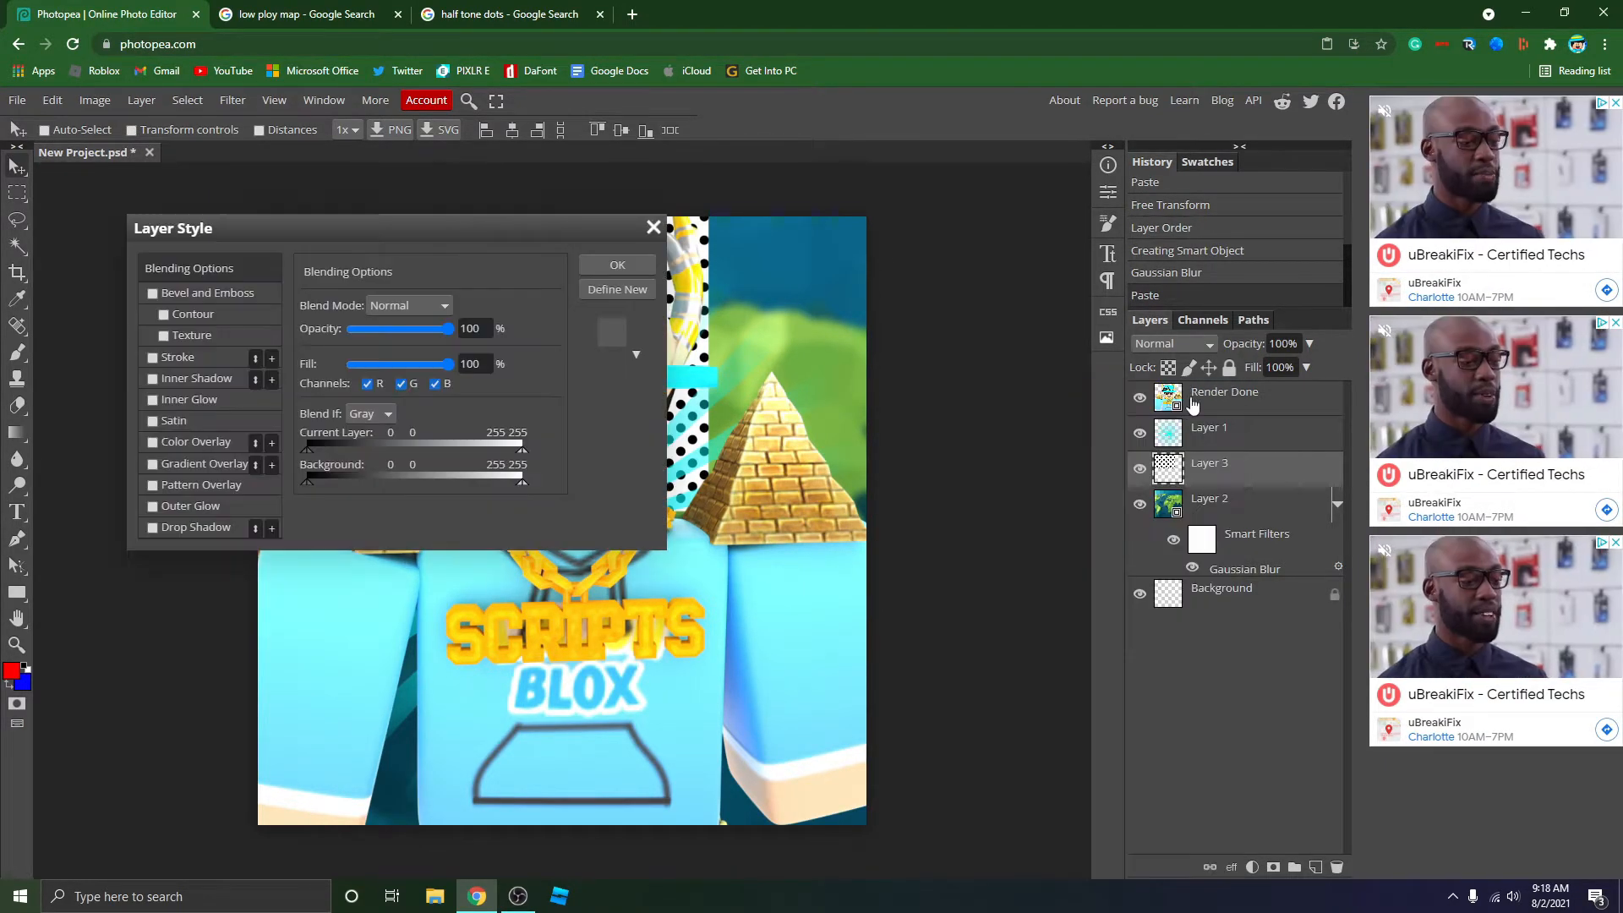
click(409, 305)
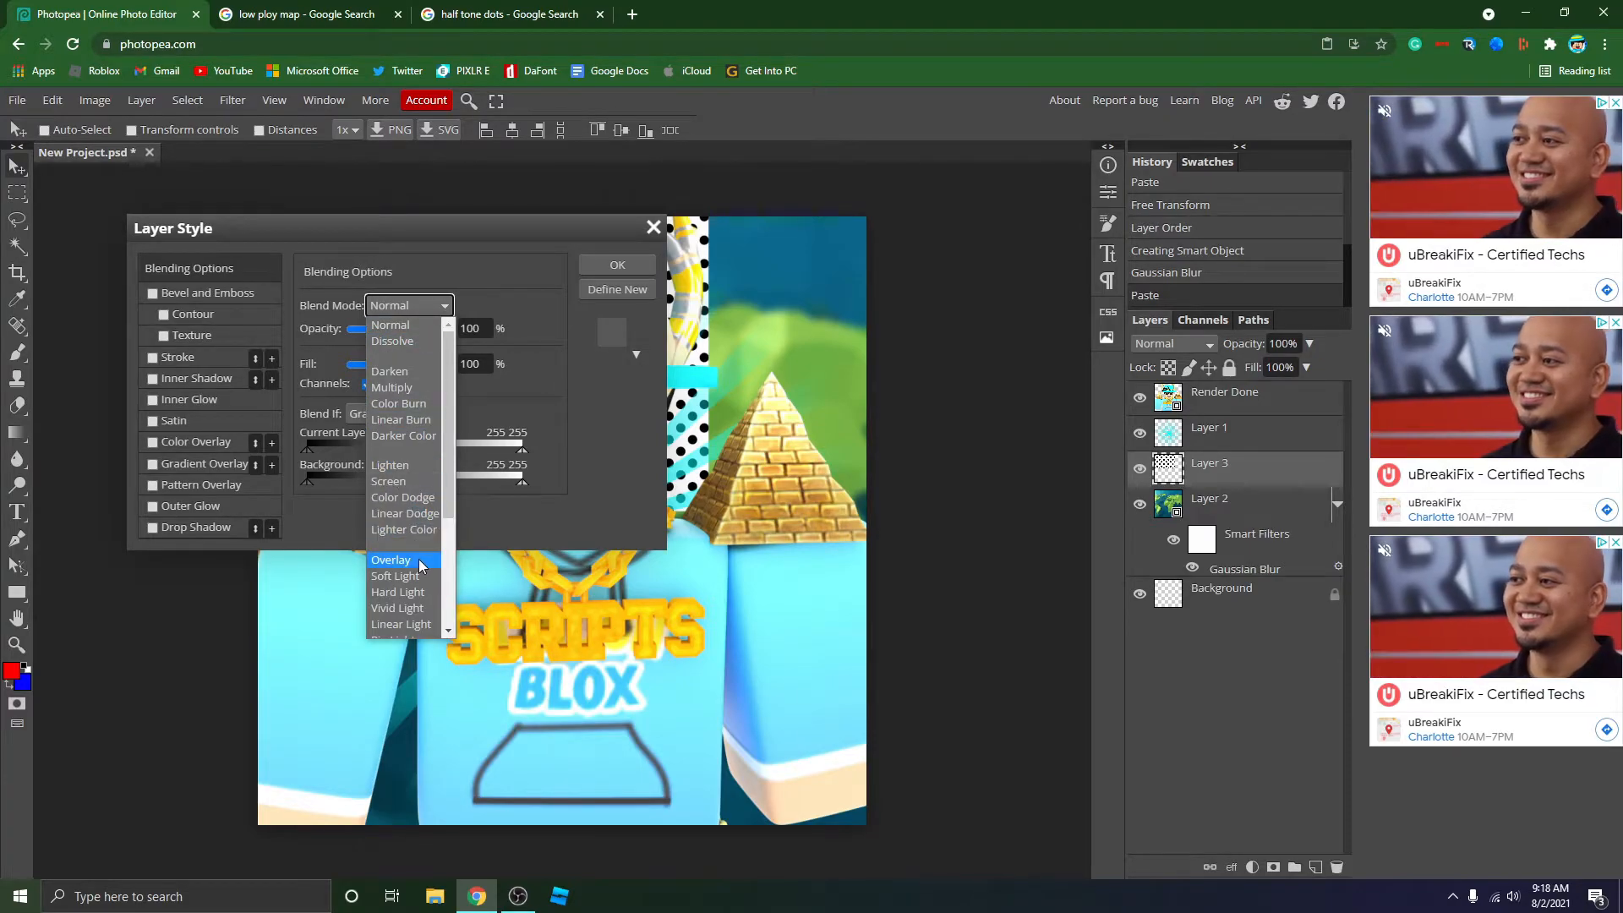
click(391, 559)
click(397, 306)
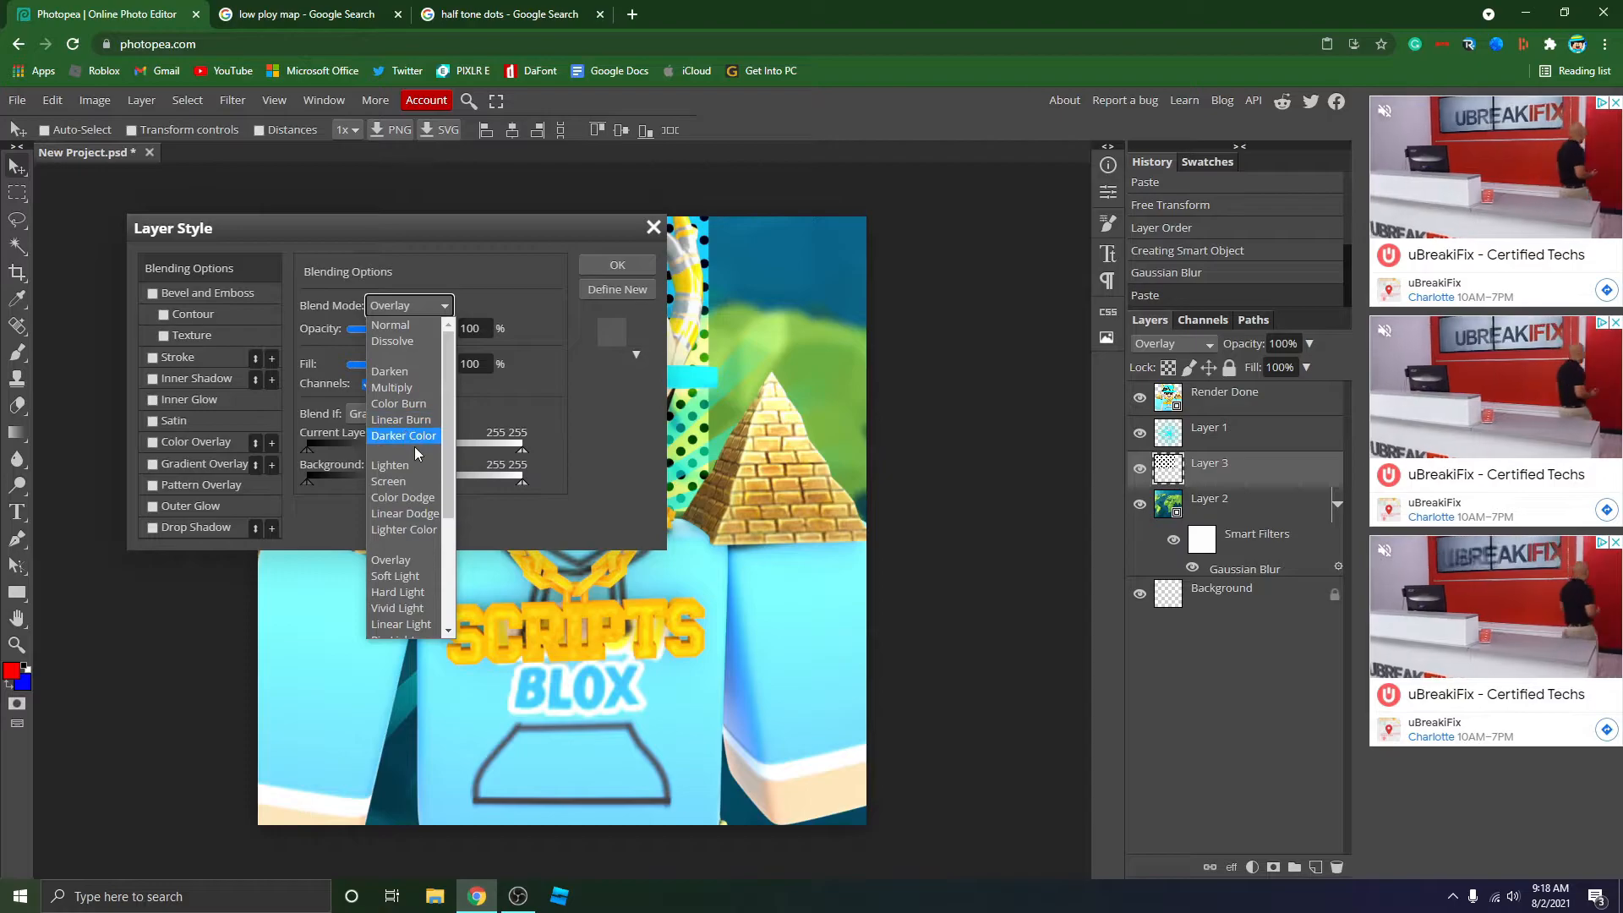
click(410, 514)
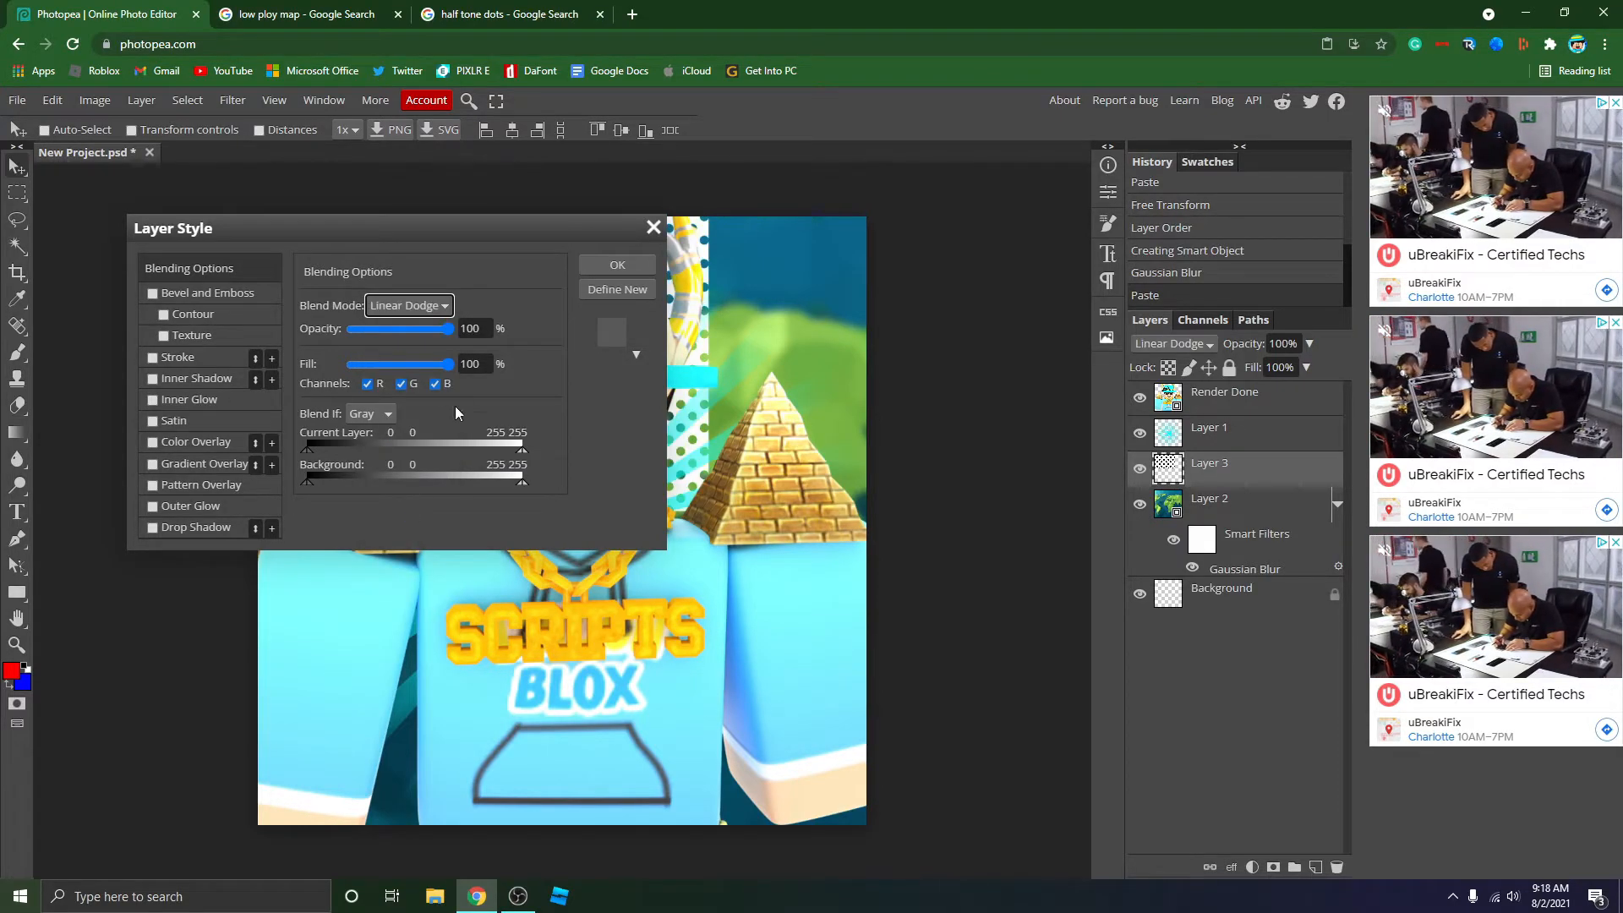
click(392, 306)
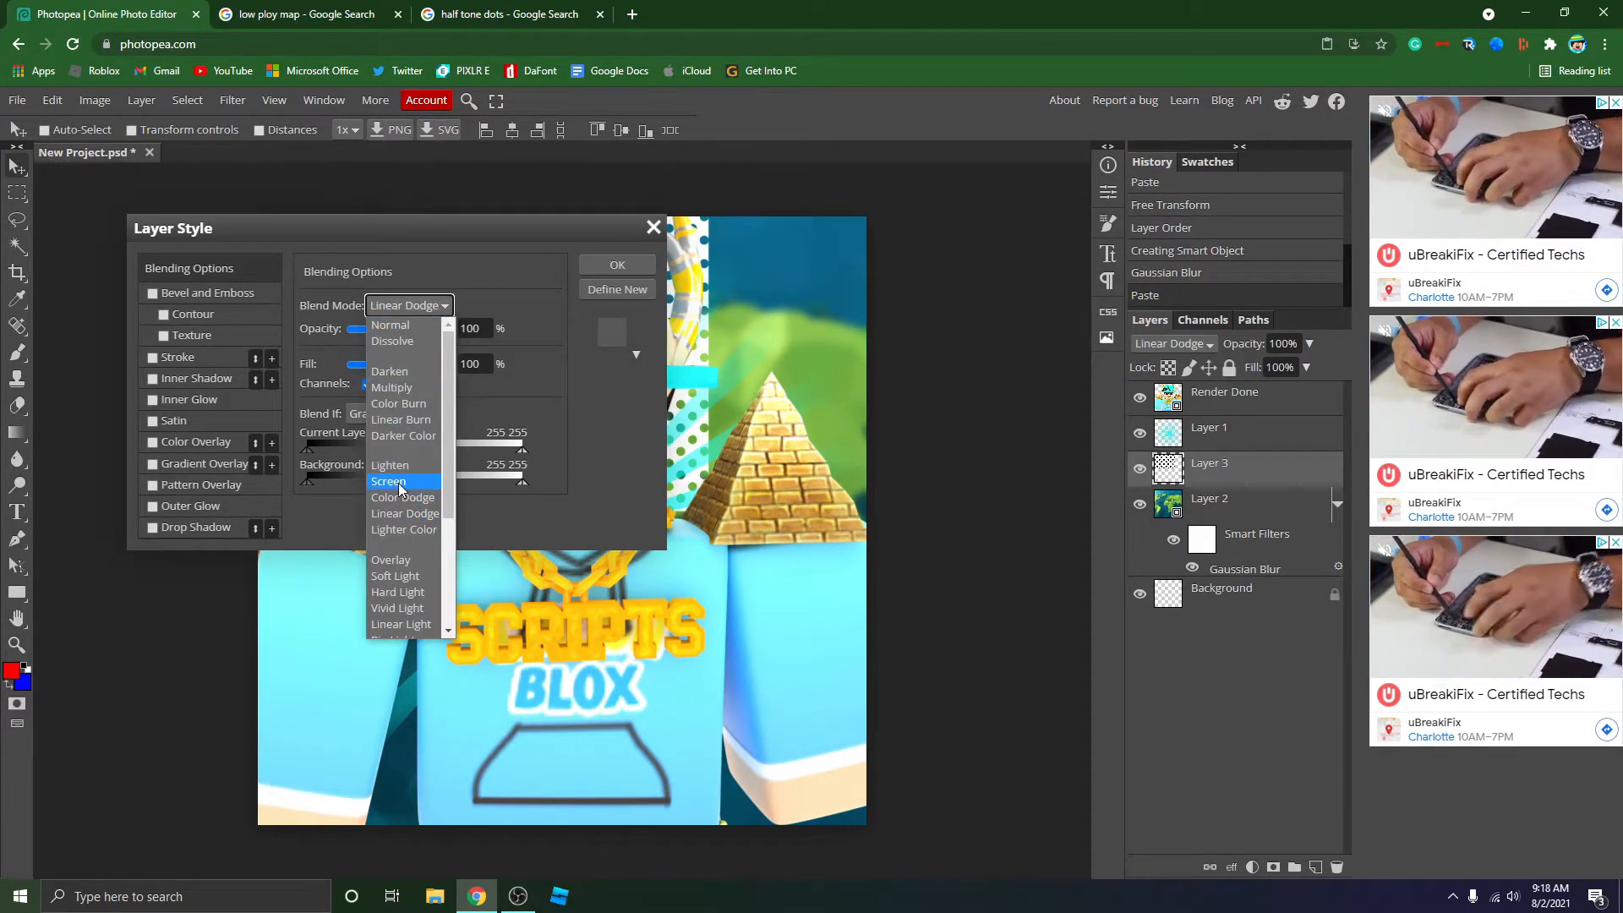
click(399, 484)
click(412, 307)
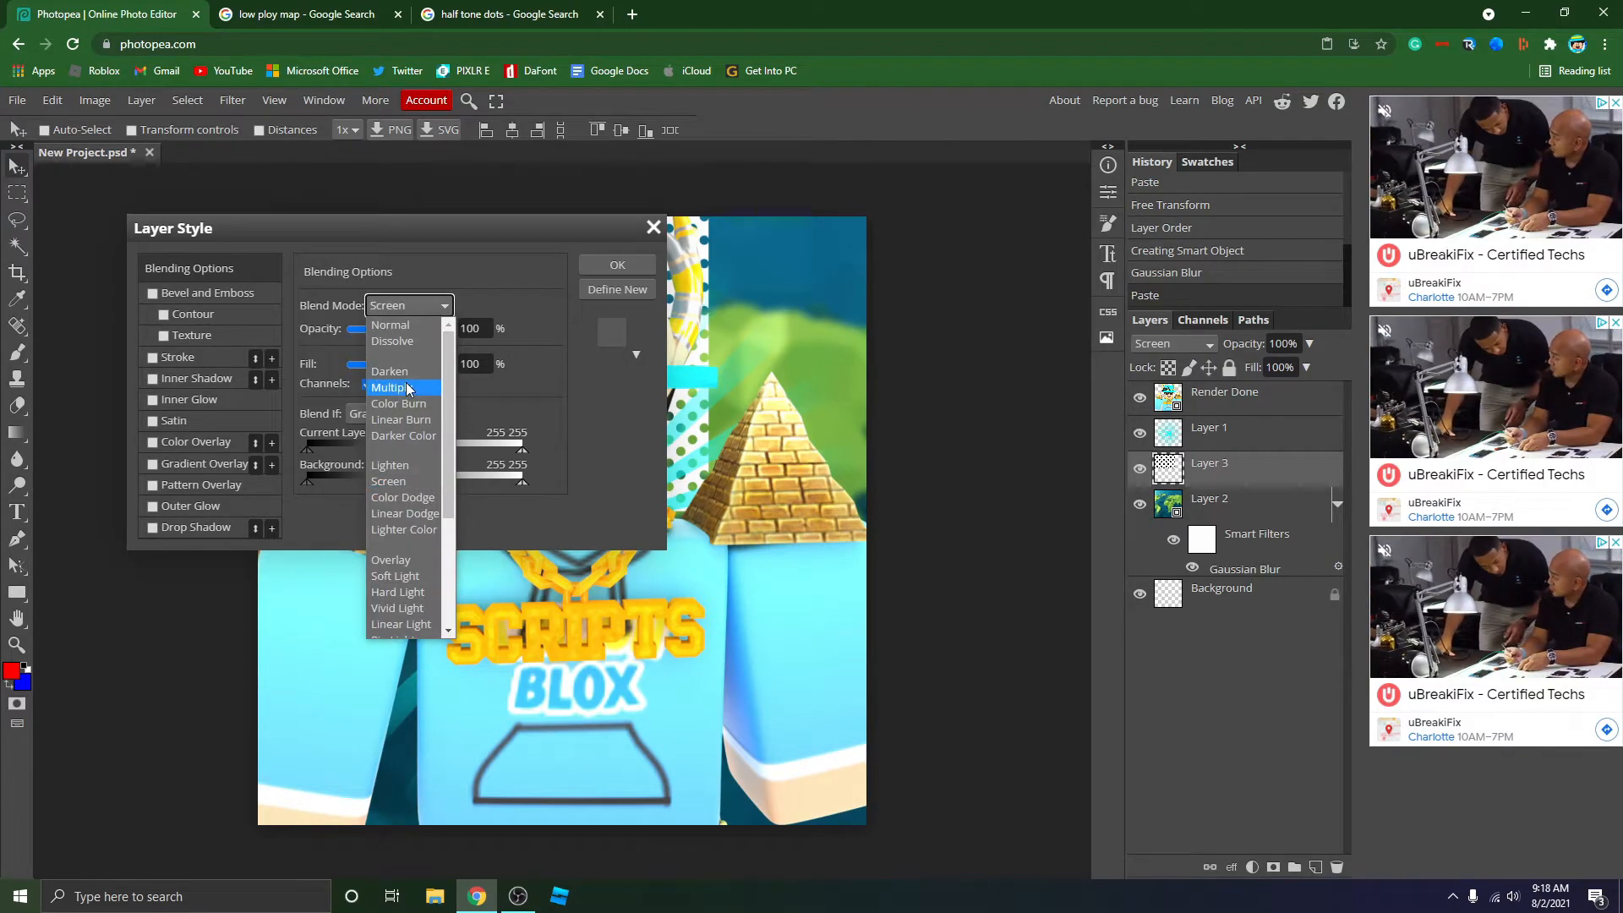
click(402, 372)
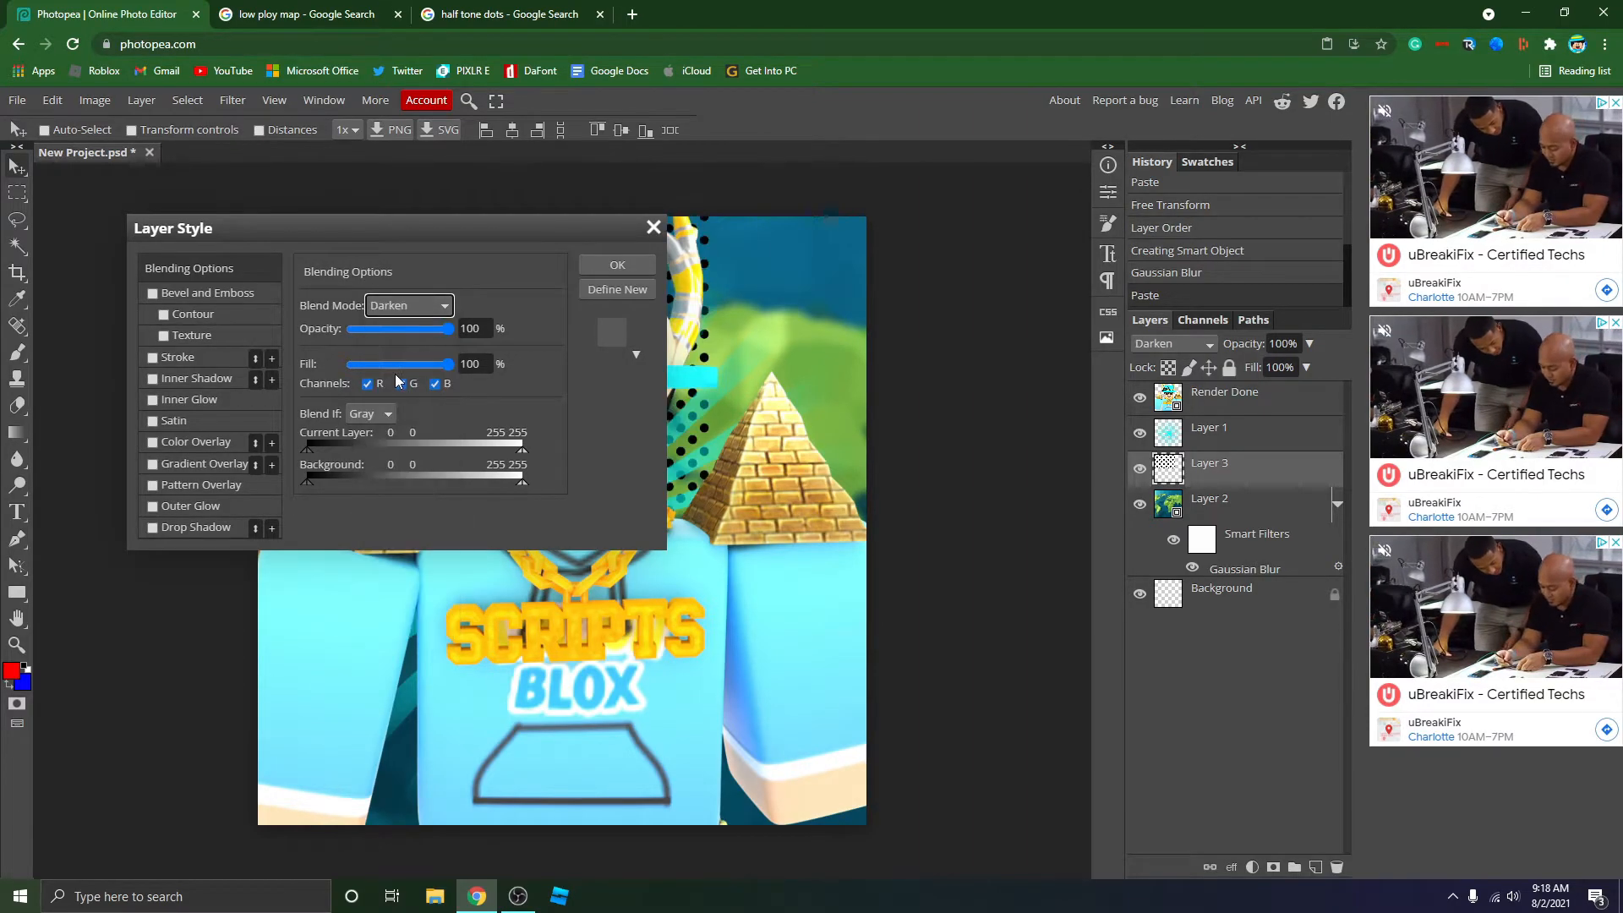
click(613, 266)
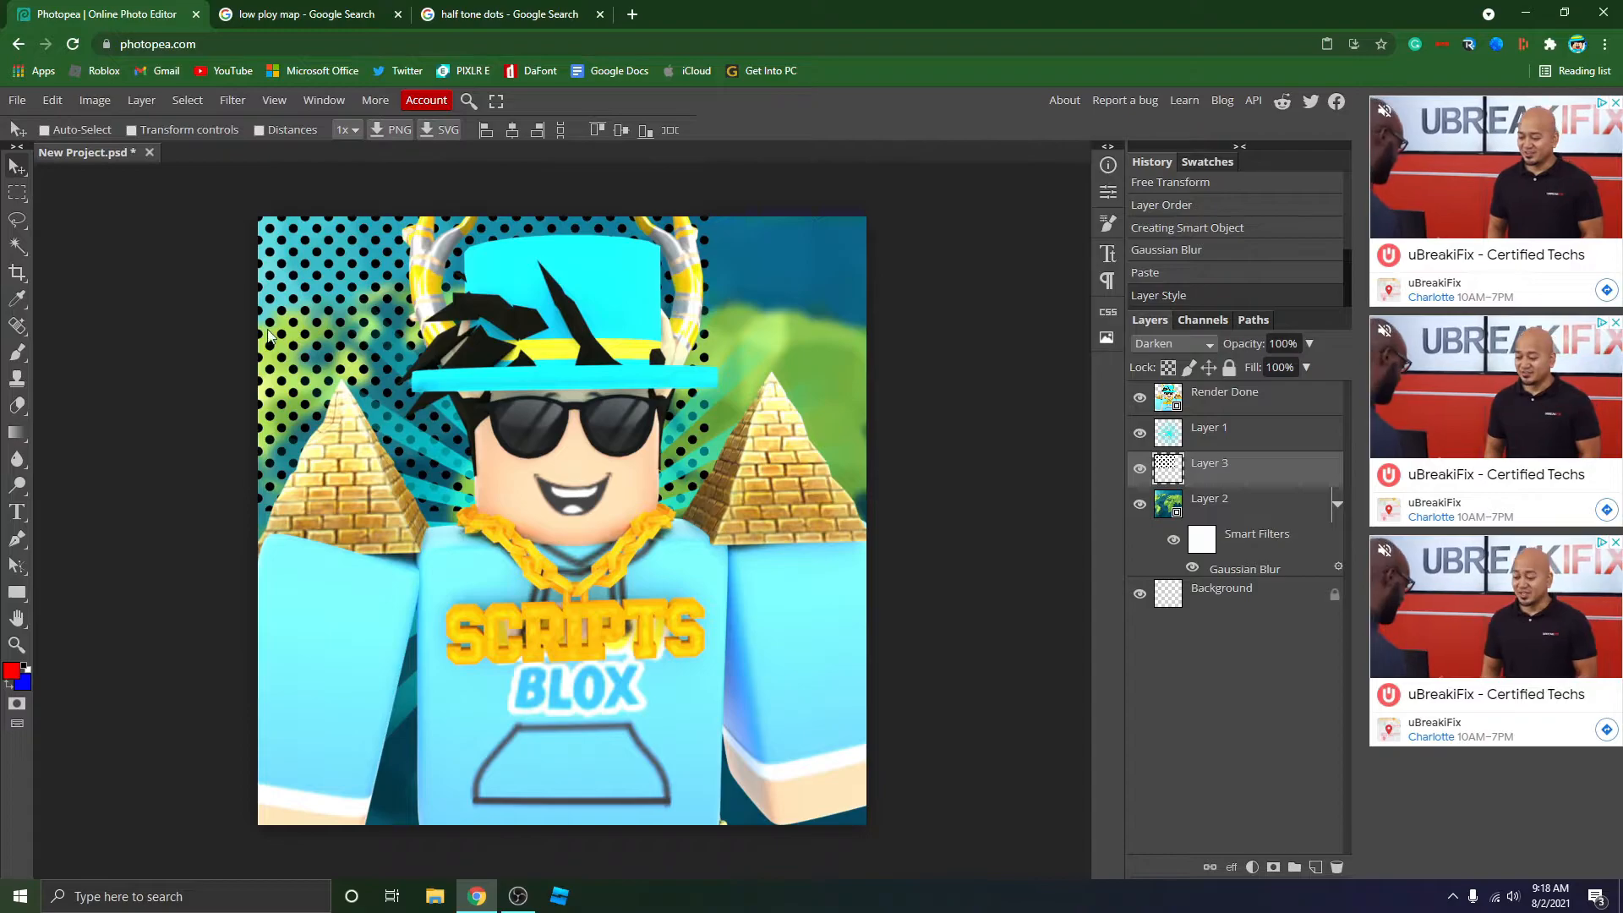
Enlarge the halftone dots to about 252% and position them so they cover the whole canvas.
click(132, 130)
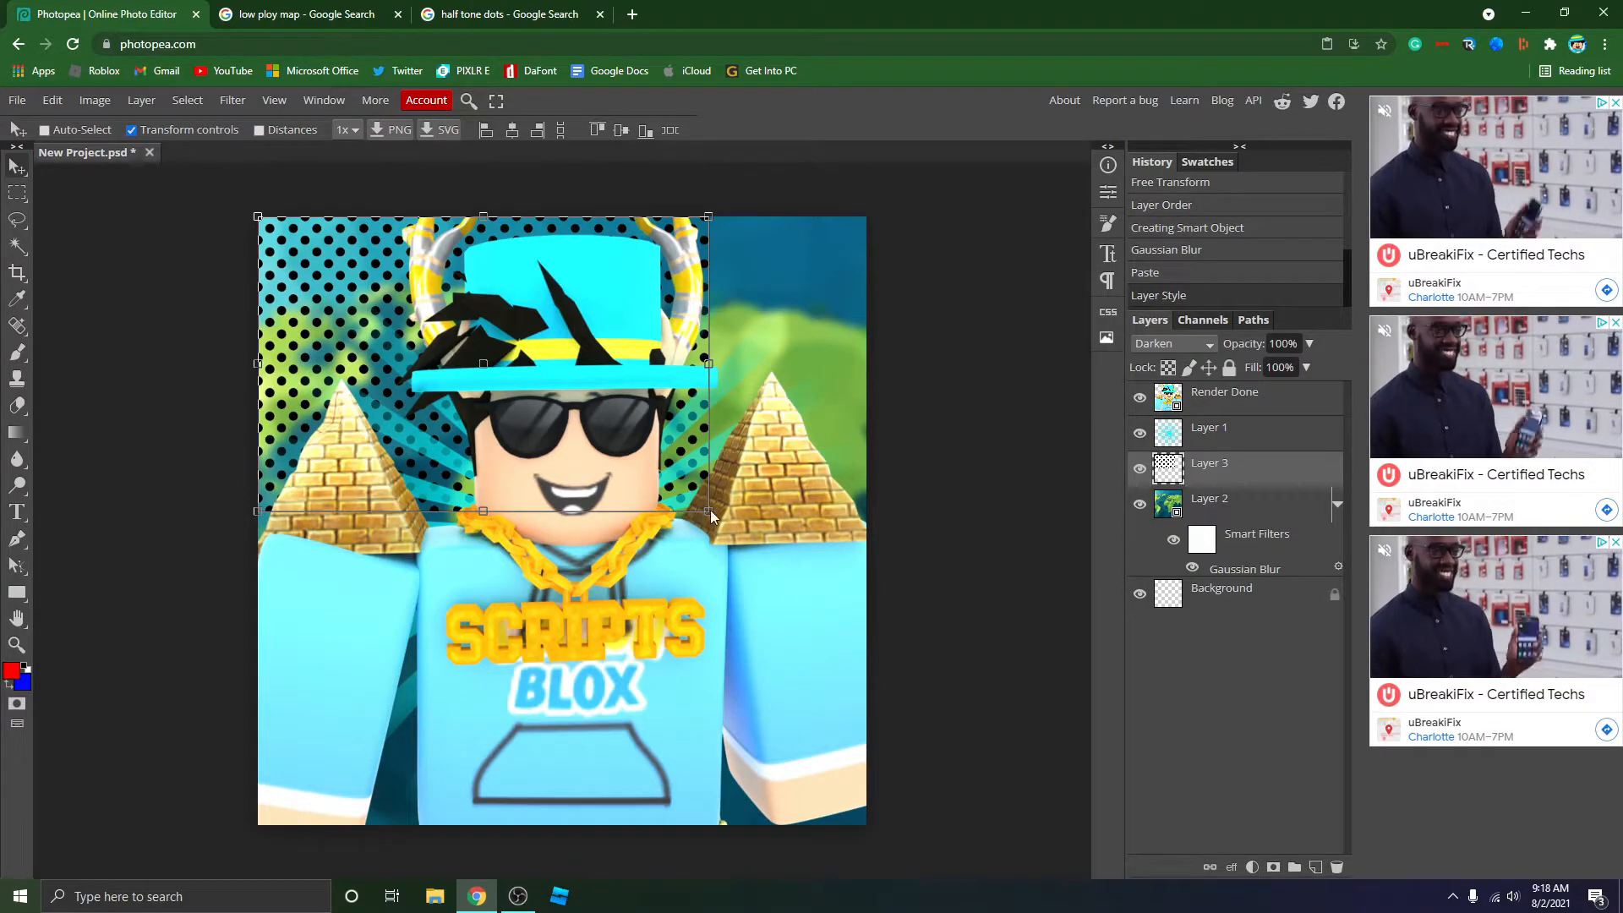
drag(707, 511, 1390, 910)
drag(605, 642, 477, 632)
Convert the halftone layer to a Smart Object and shift it slightly left on the canvas.
right_click(1233, 489)
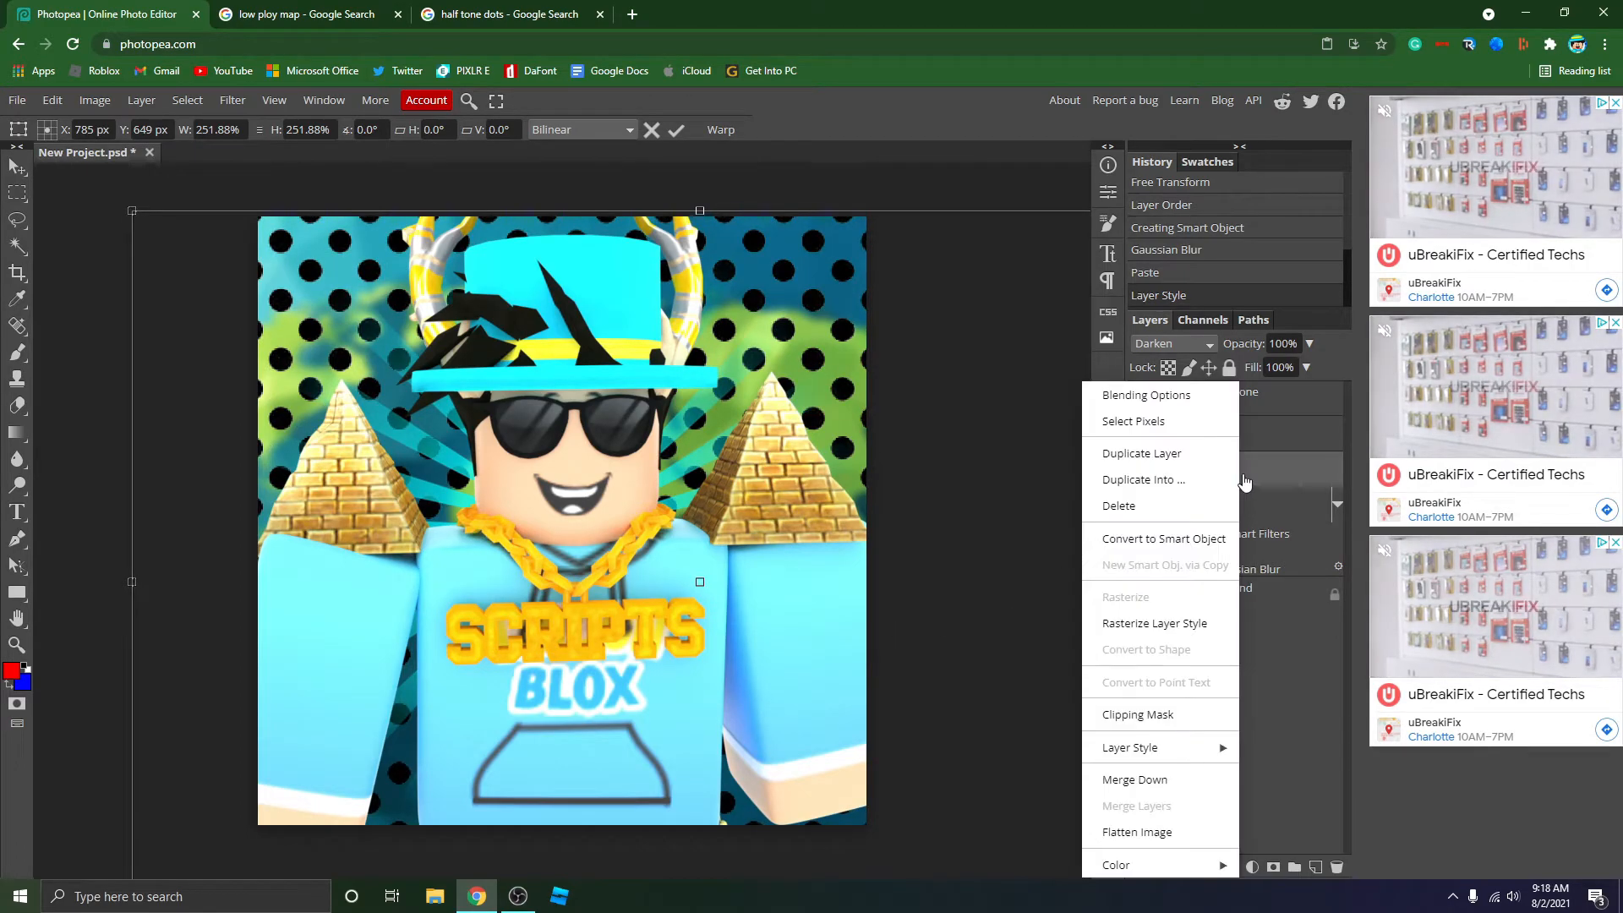
click(1163, 539)
drag(950, 567, 889, 566)
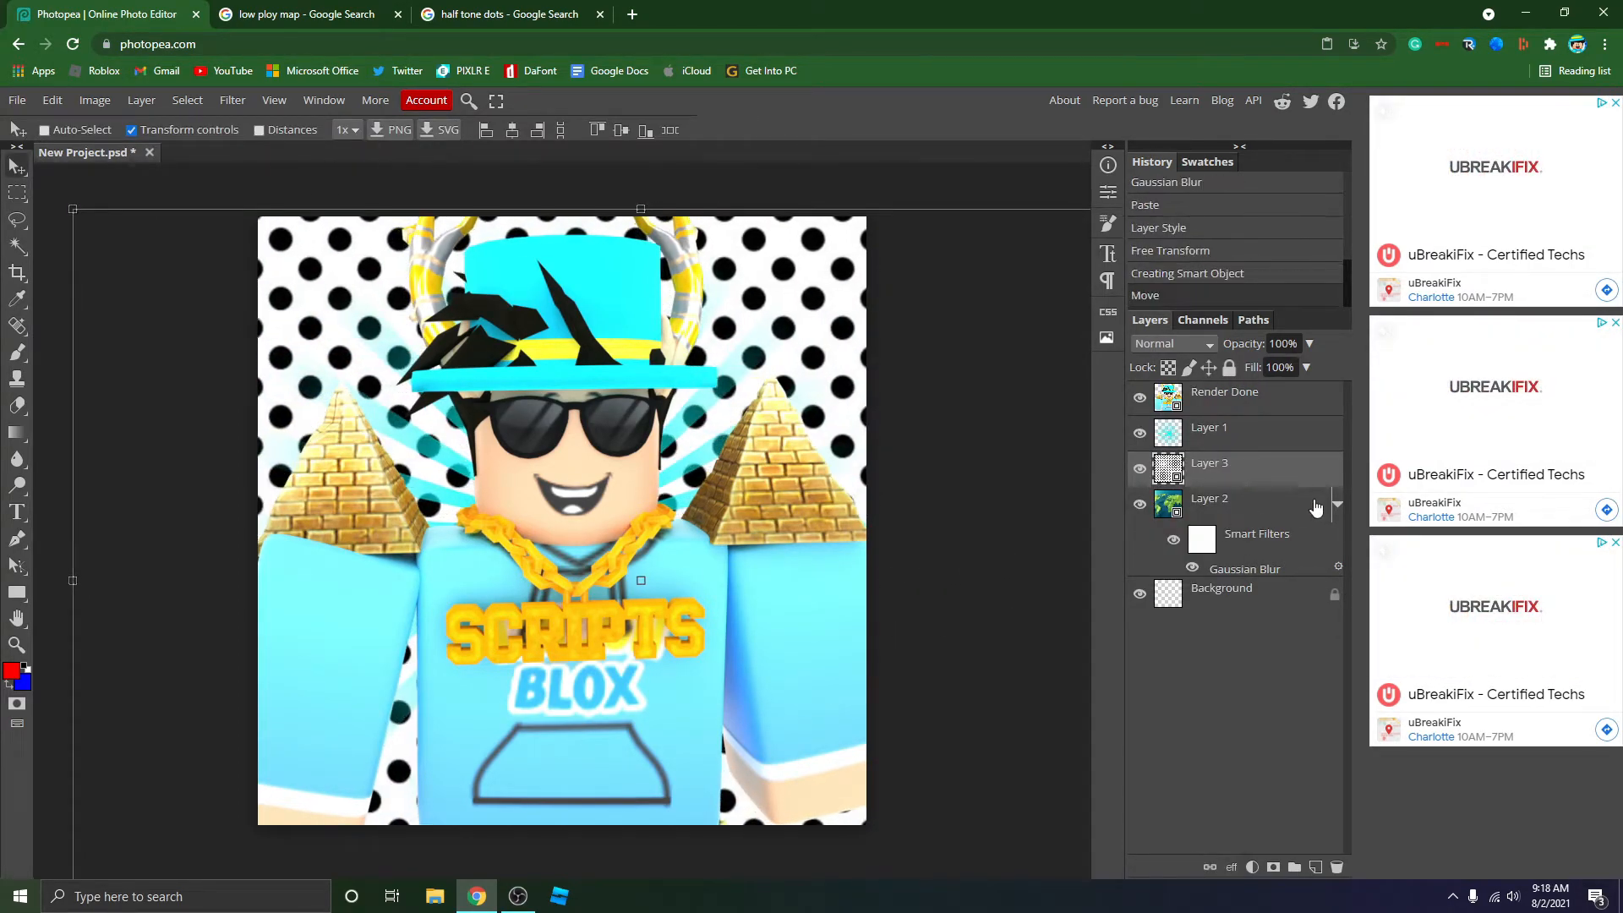
Set the blend mode of the halftone Smart Object to Darken in its blending options.
right_click(1270, 479)
click(1213, 399)
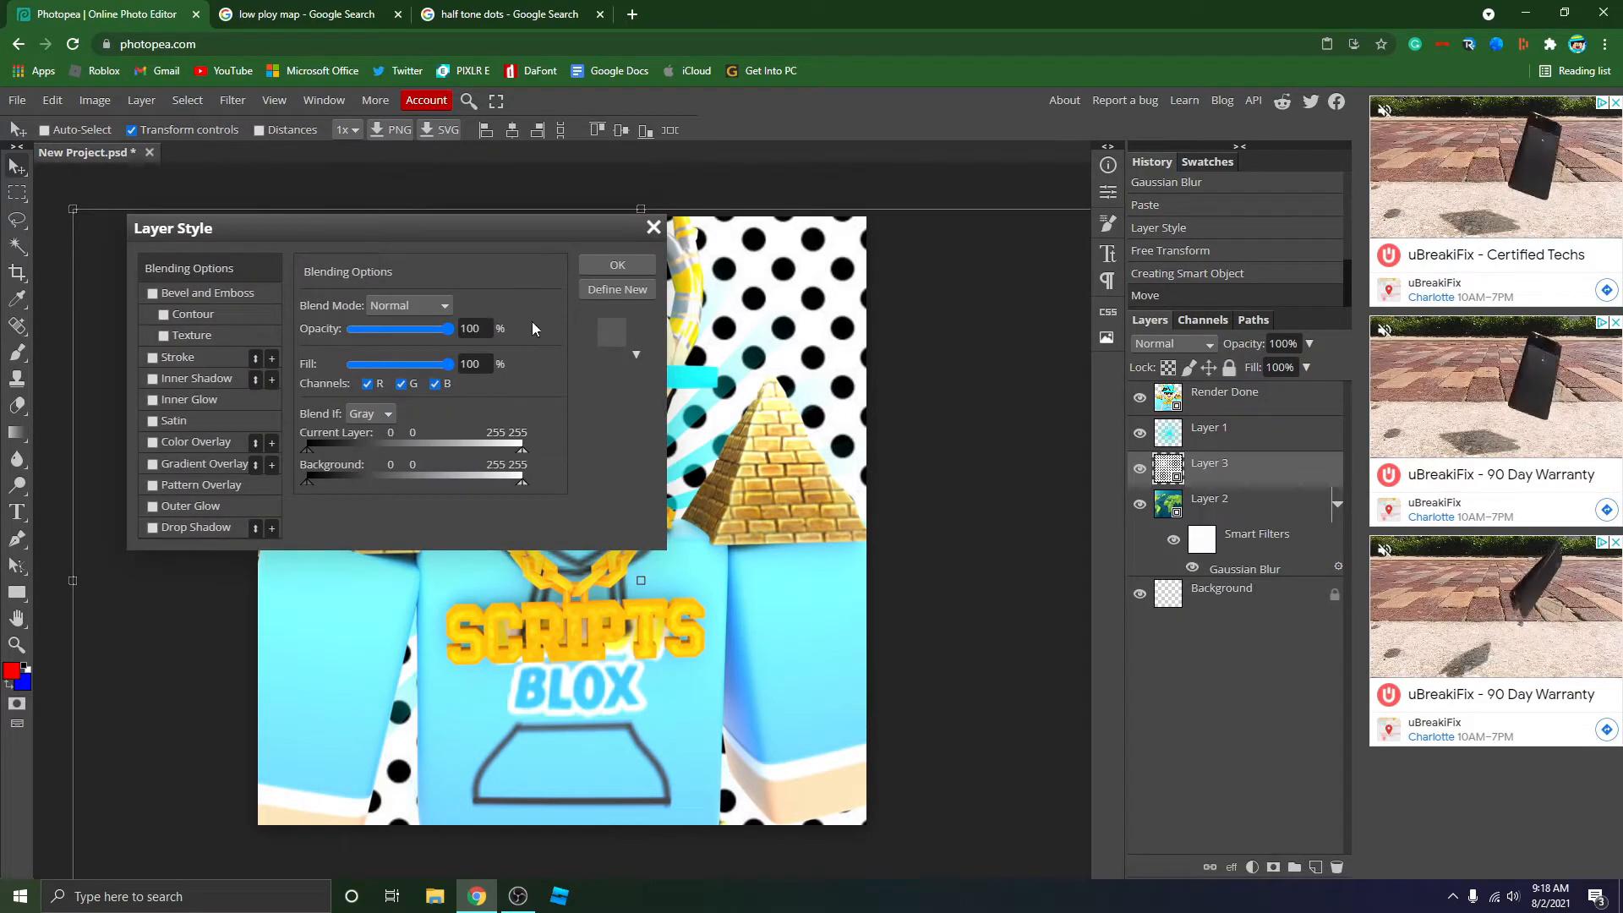
click(409, 305)
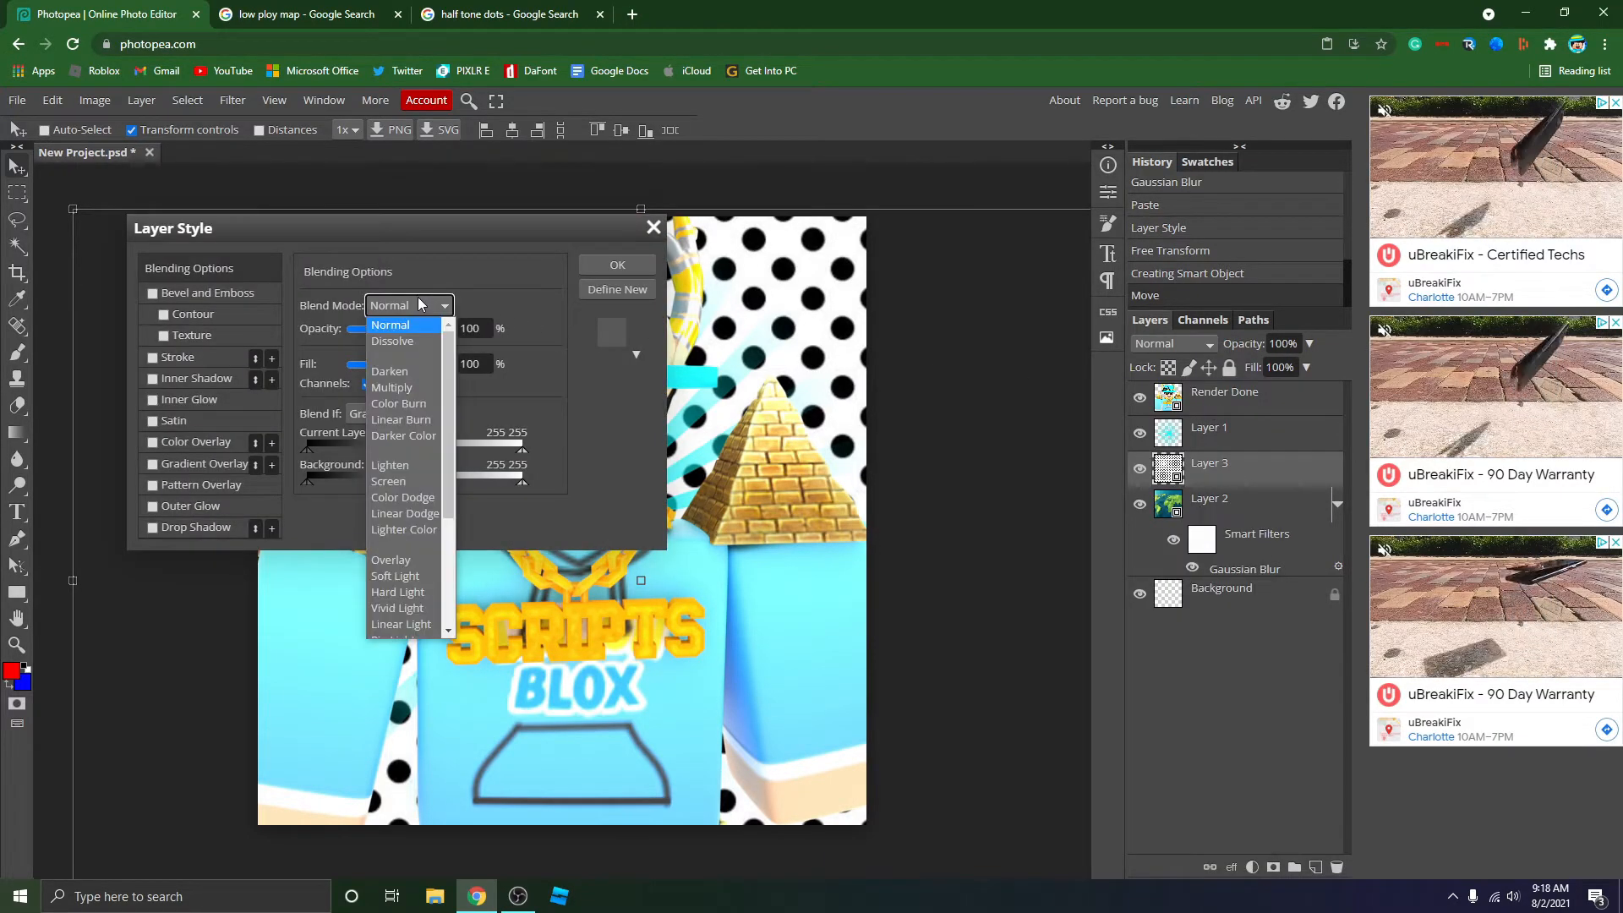
click(406, 372)
click(595, 267)
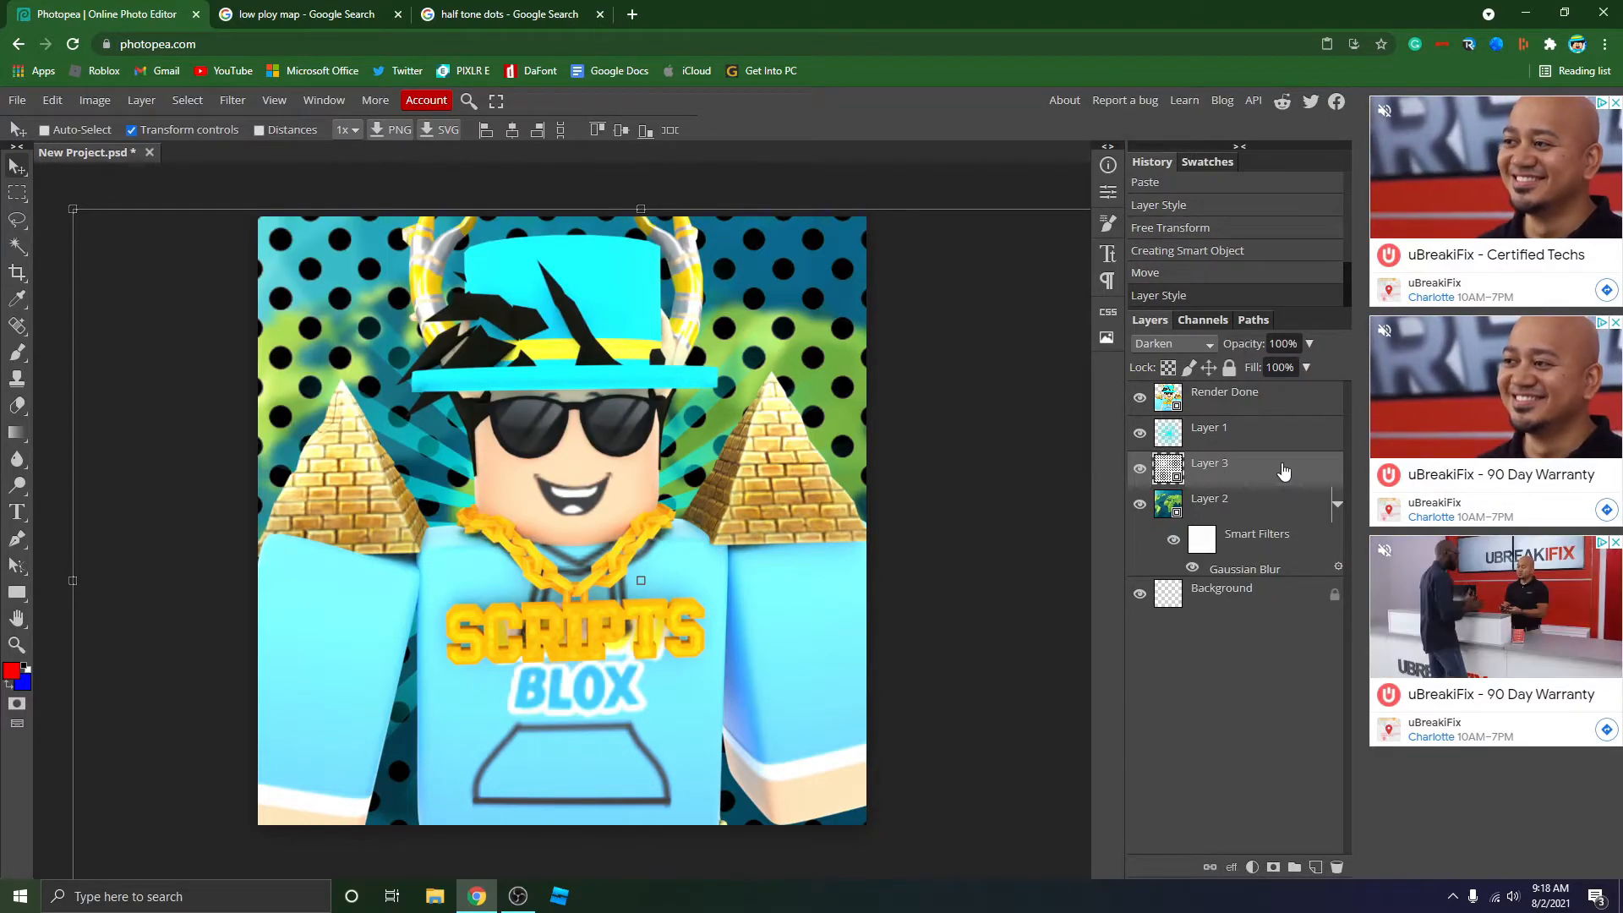
Apply a Hue/Saturation adjustment to the halftone layer with Colorize on, Hue -14 and Saturation 50.
click(144, 99)
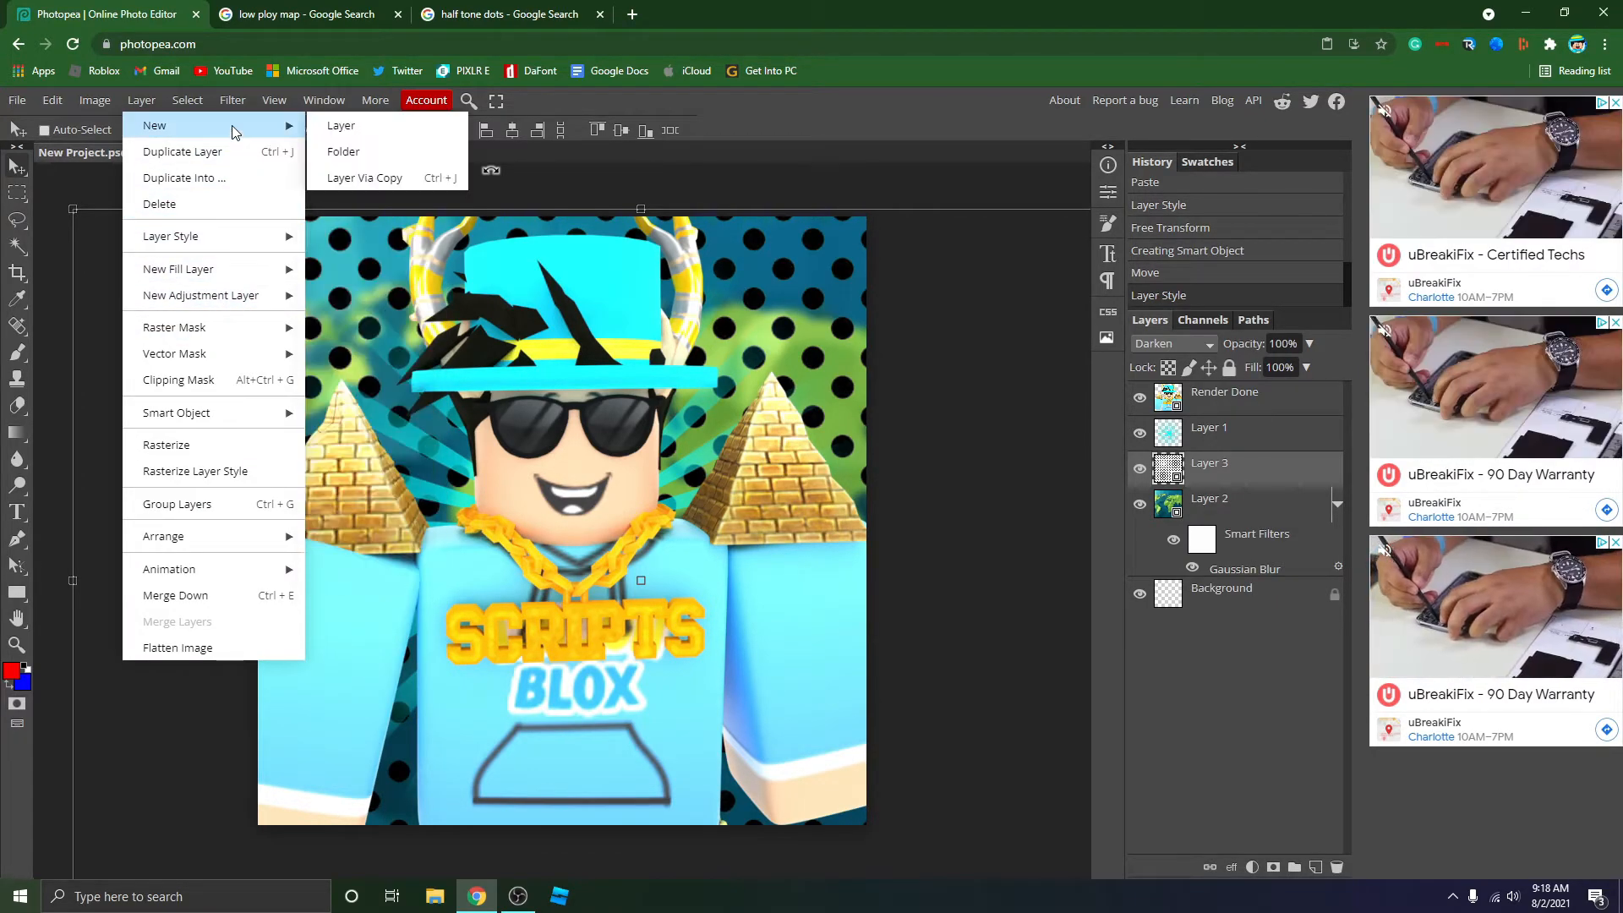
mouse_move(123, 104)
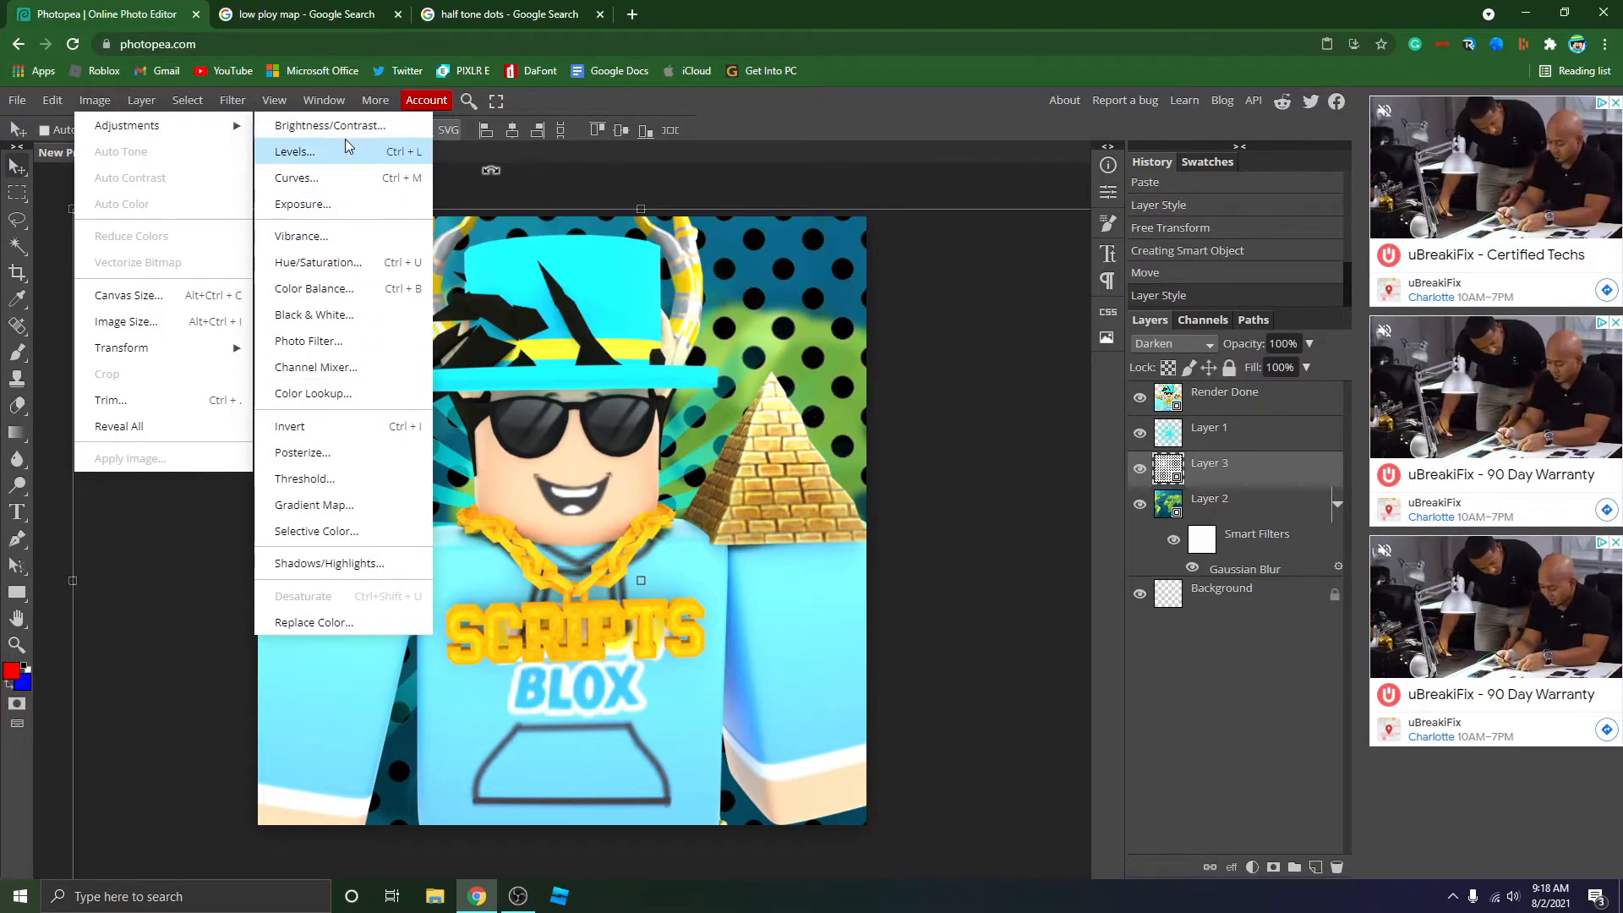
click(319, 262)
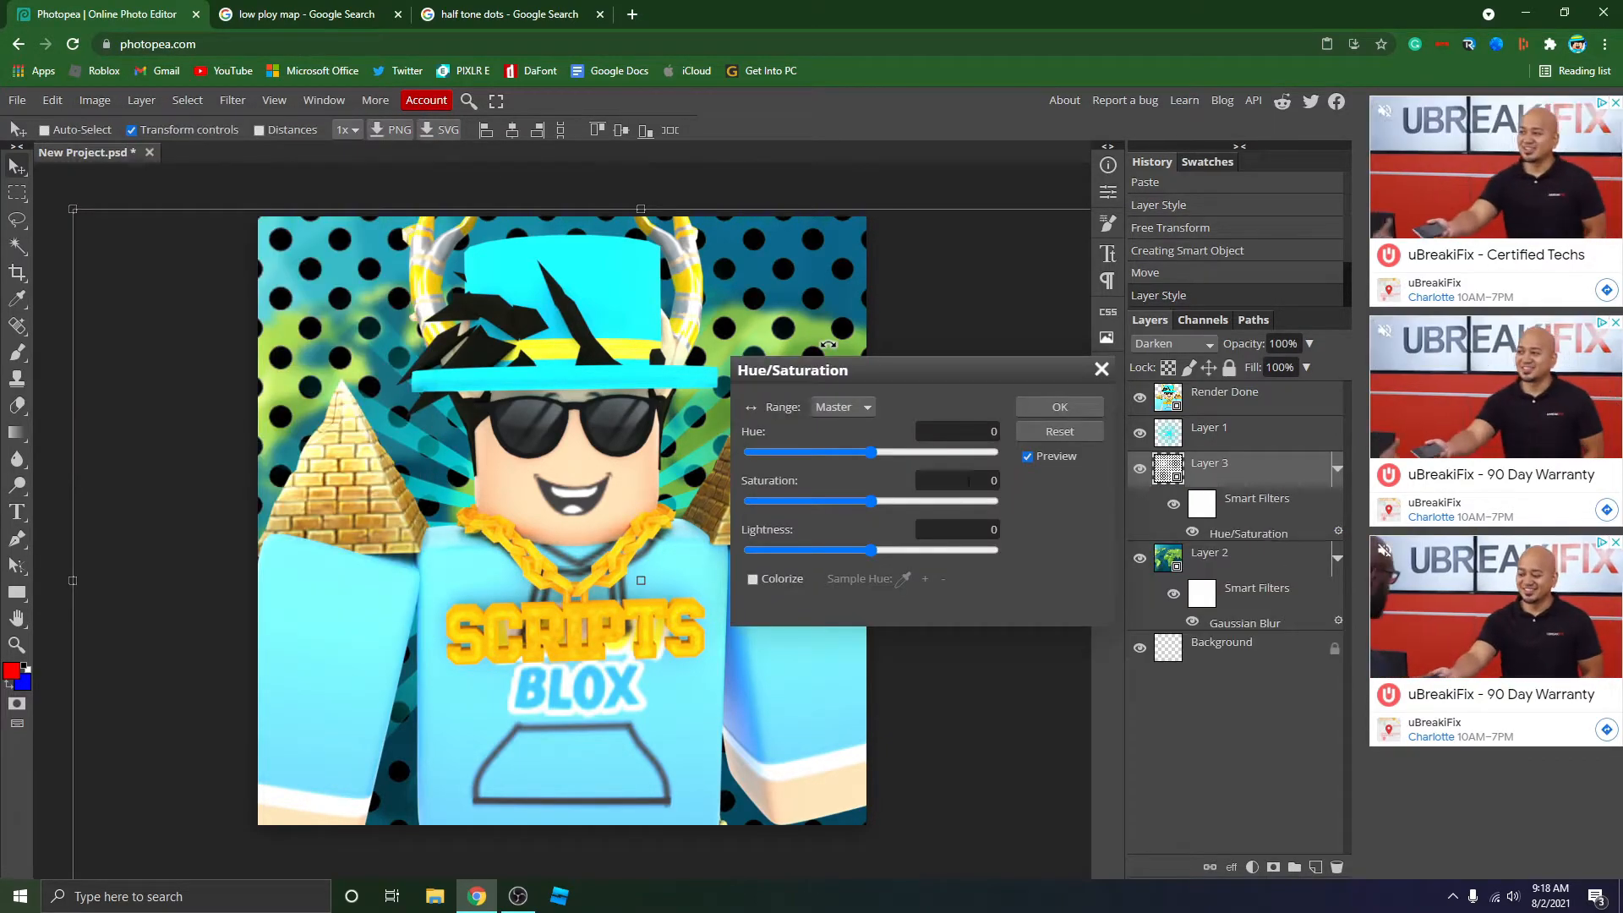
mouse_move(871, 459)
mouse_down()
mouse_move(881, 440)
mouse_move(752, 452)
mouse_move(860, 449)
mouse_up()
click(752, 580)
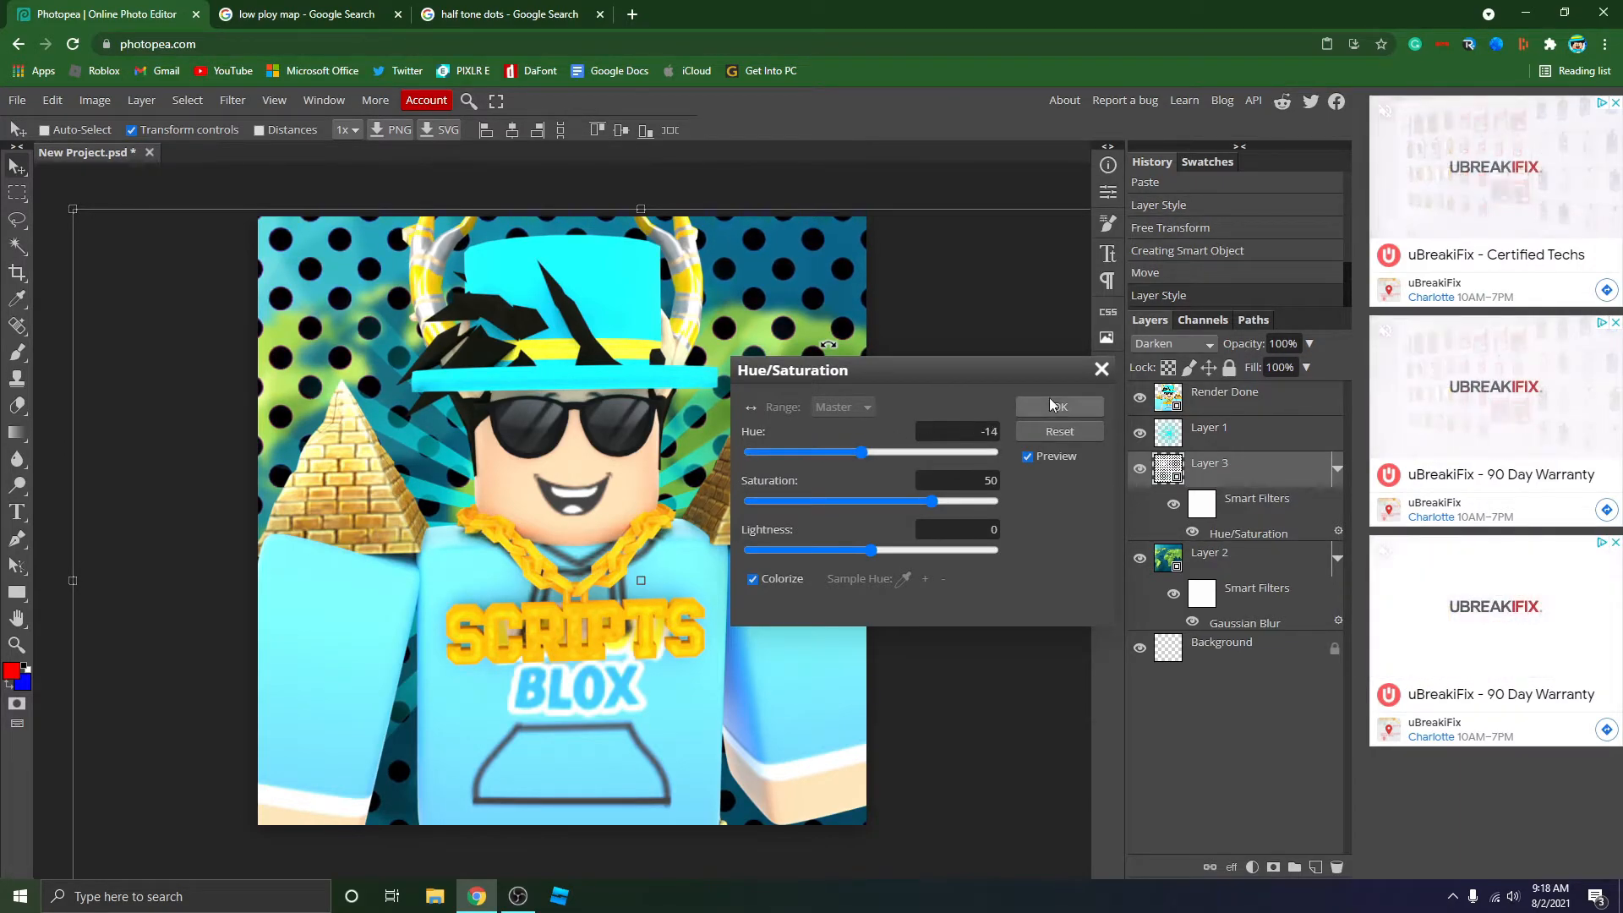
click(1055, 406)
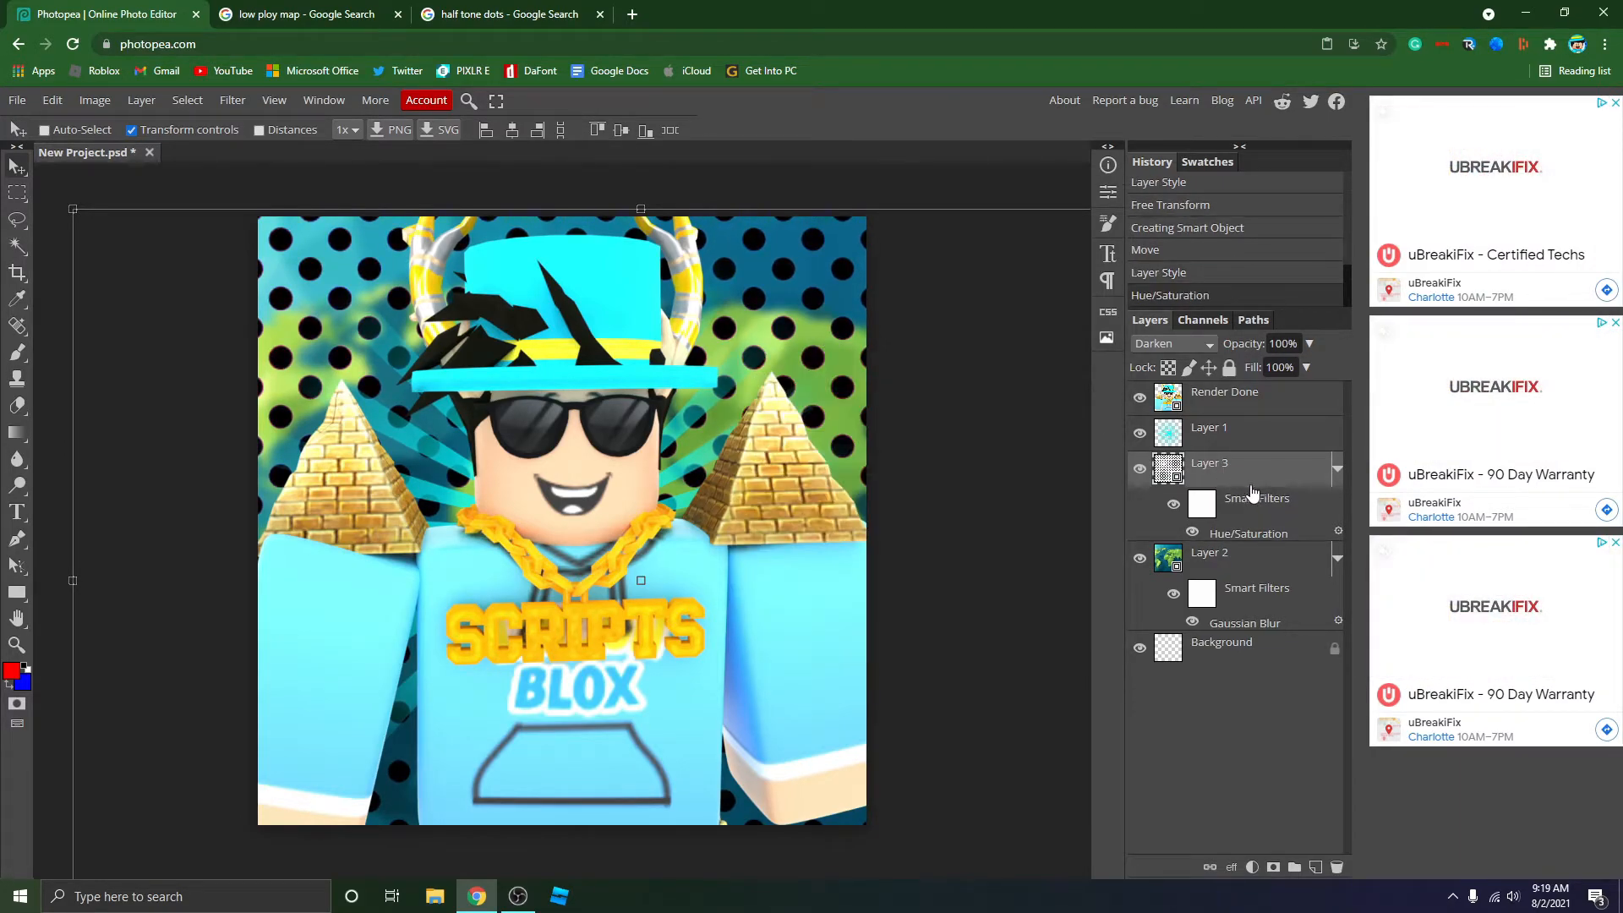
Switch to the Google Images browser tab and search for "blue gradient".
click(604, 7)
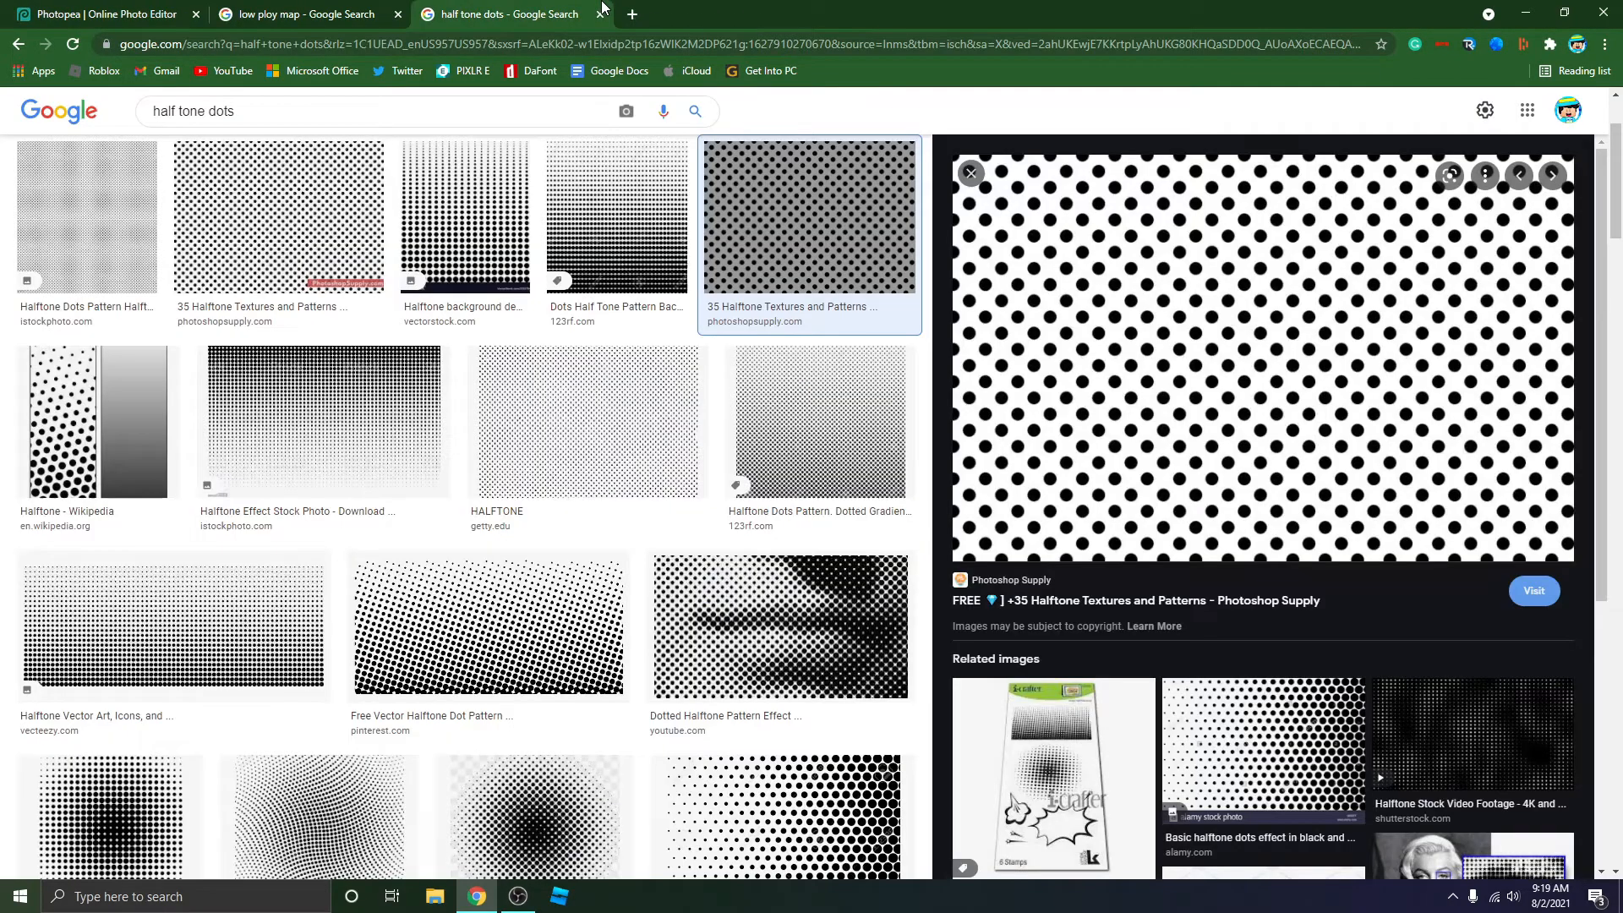
click(490, 111)
text(blue)
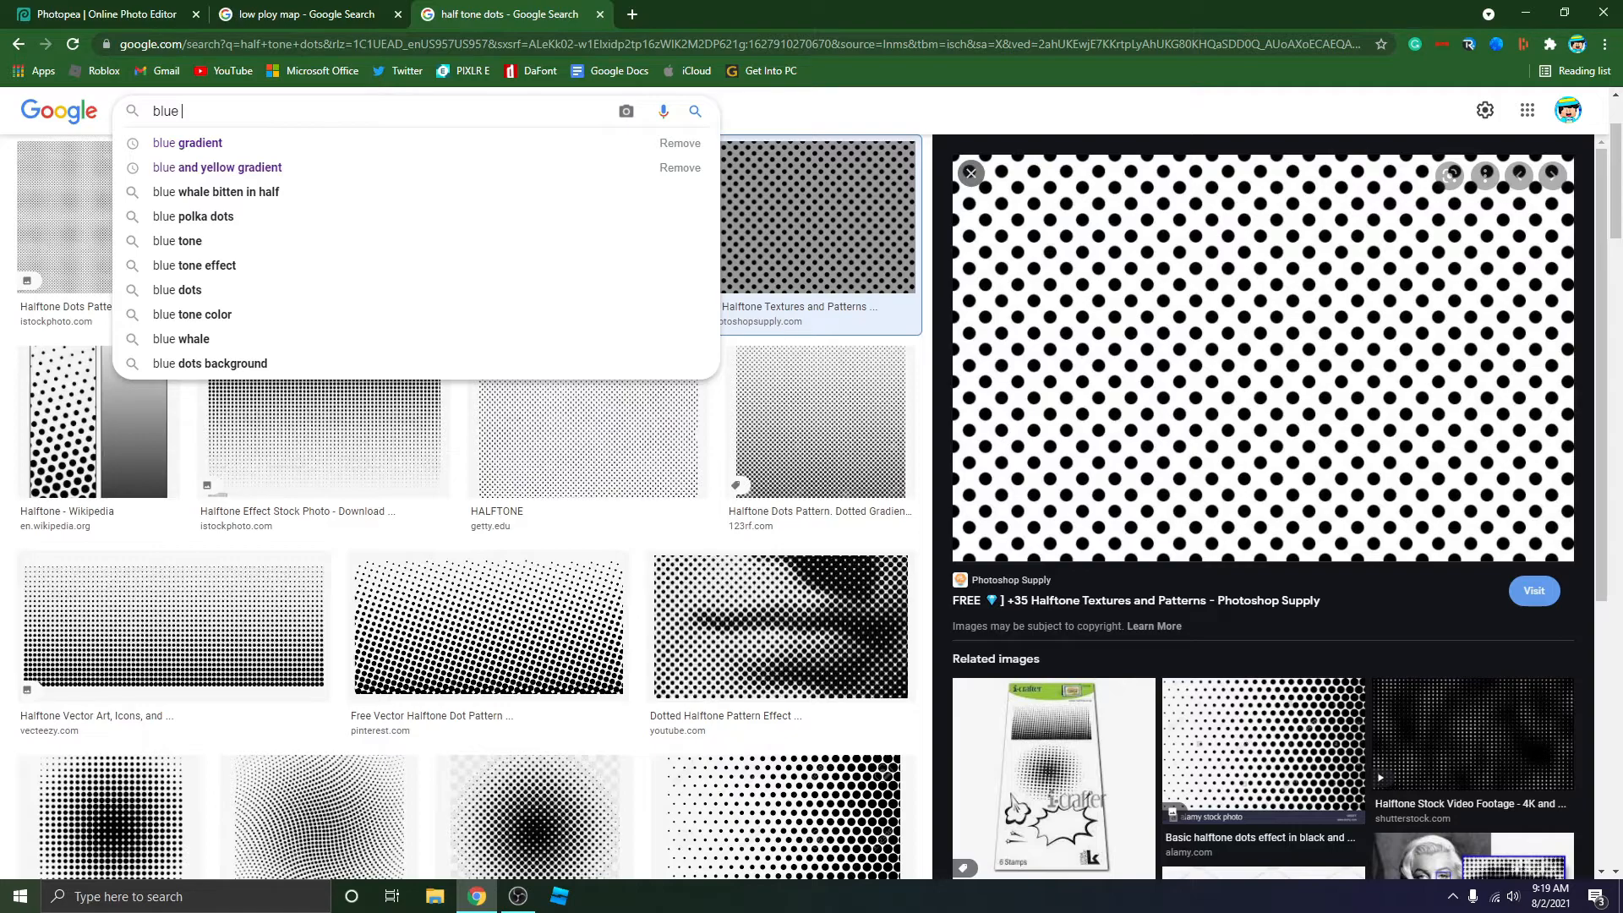
click(187, 143)
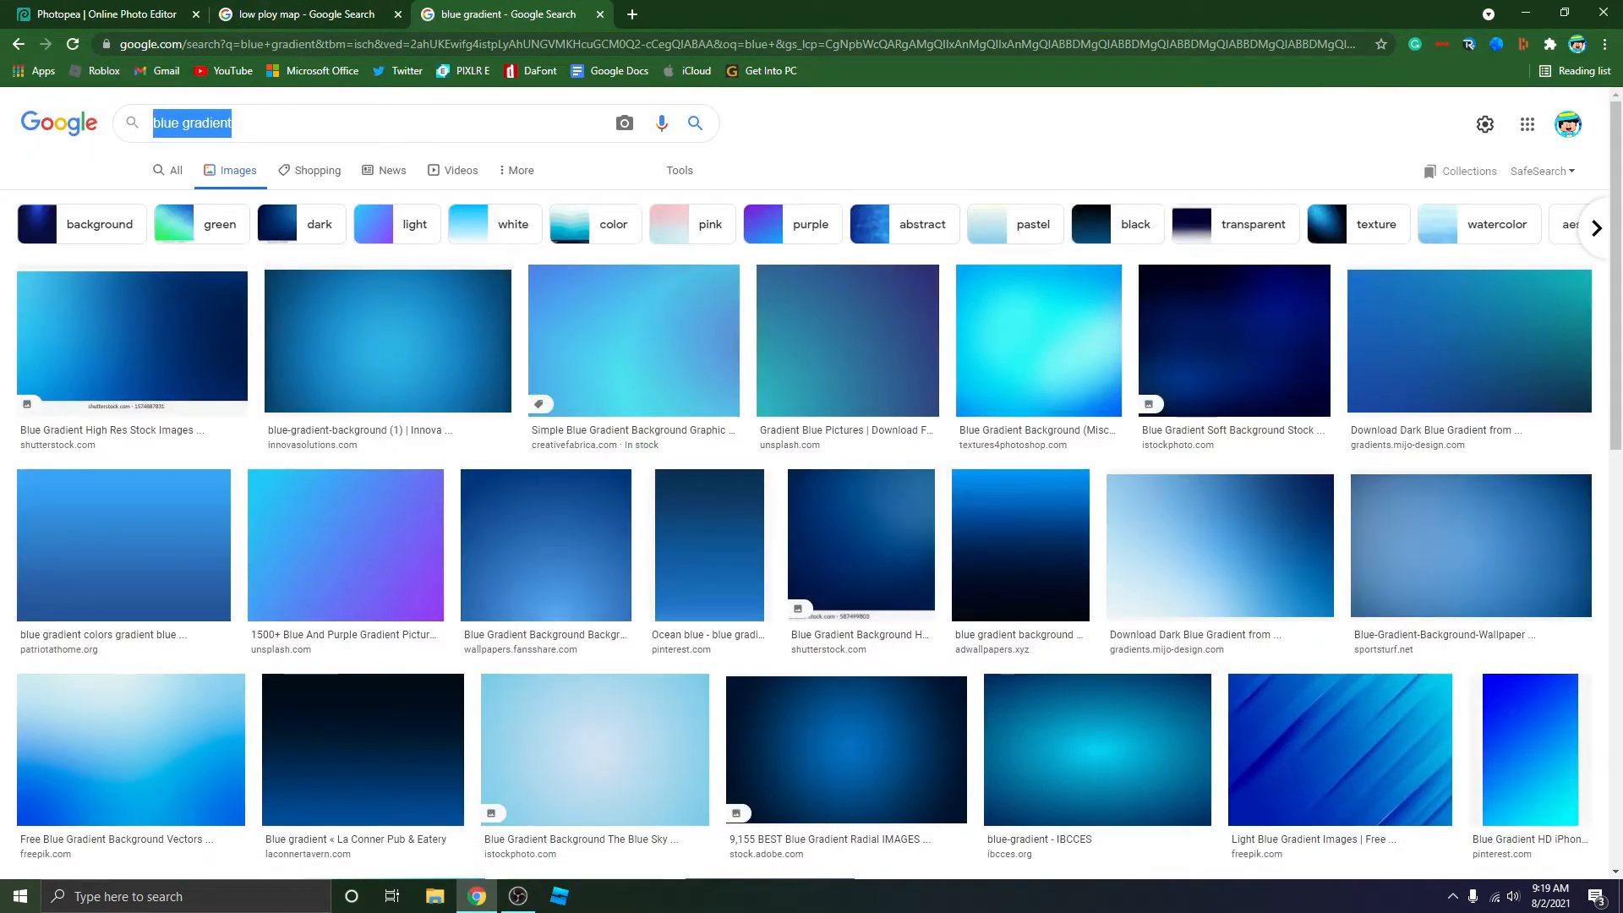
Search Google Images for "yellow gradient" and copy the 4k Light Sunny Yellow Gradient image from Shutterstock.
text(yellow)
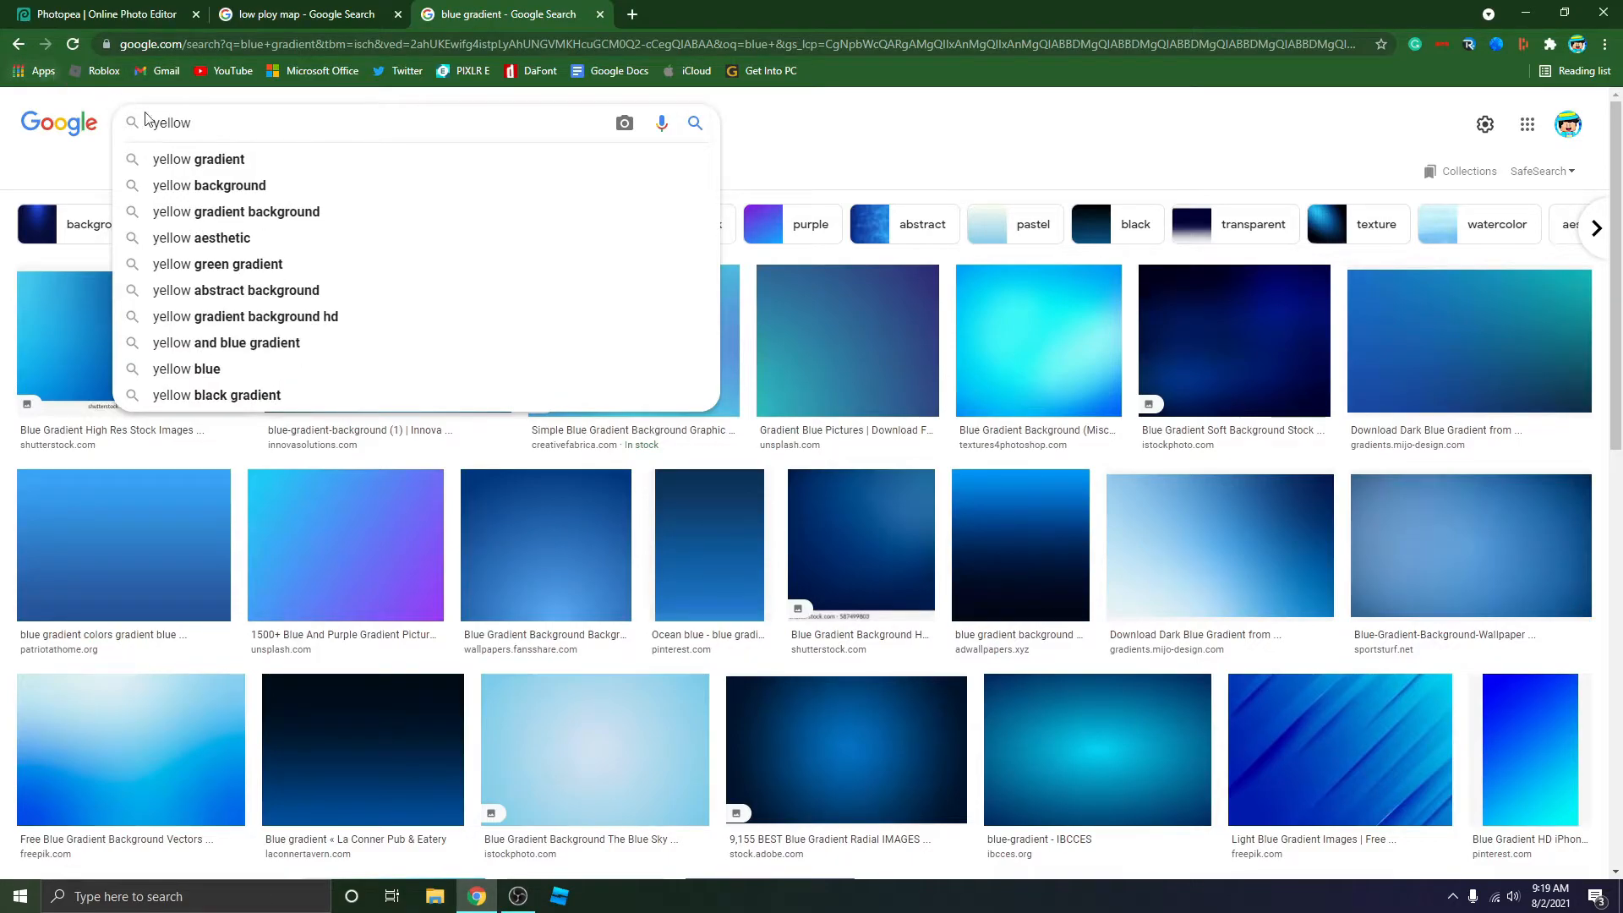
click(222, 157)
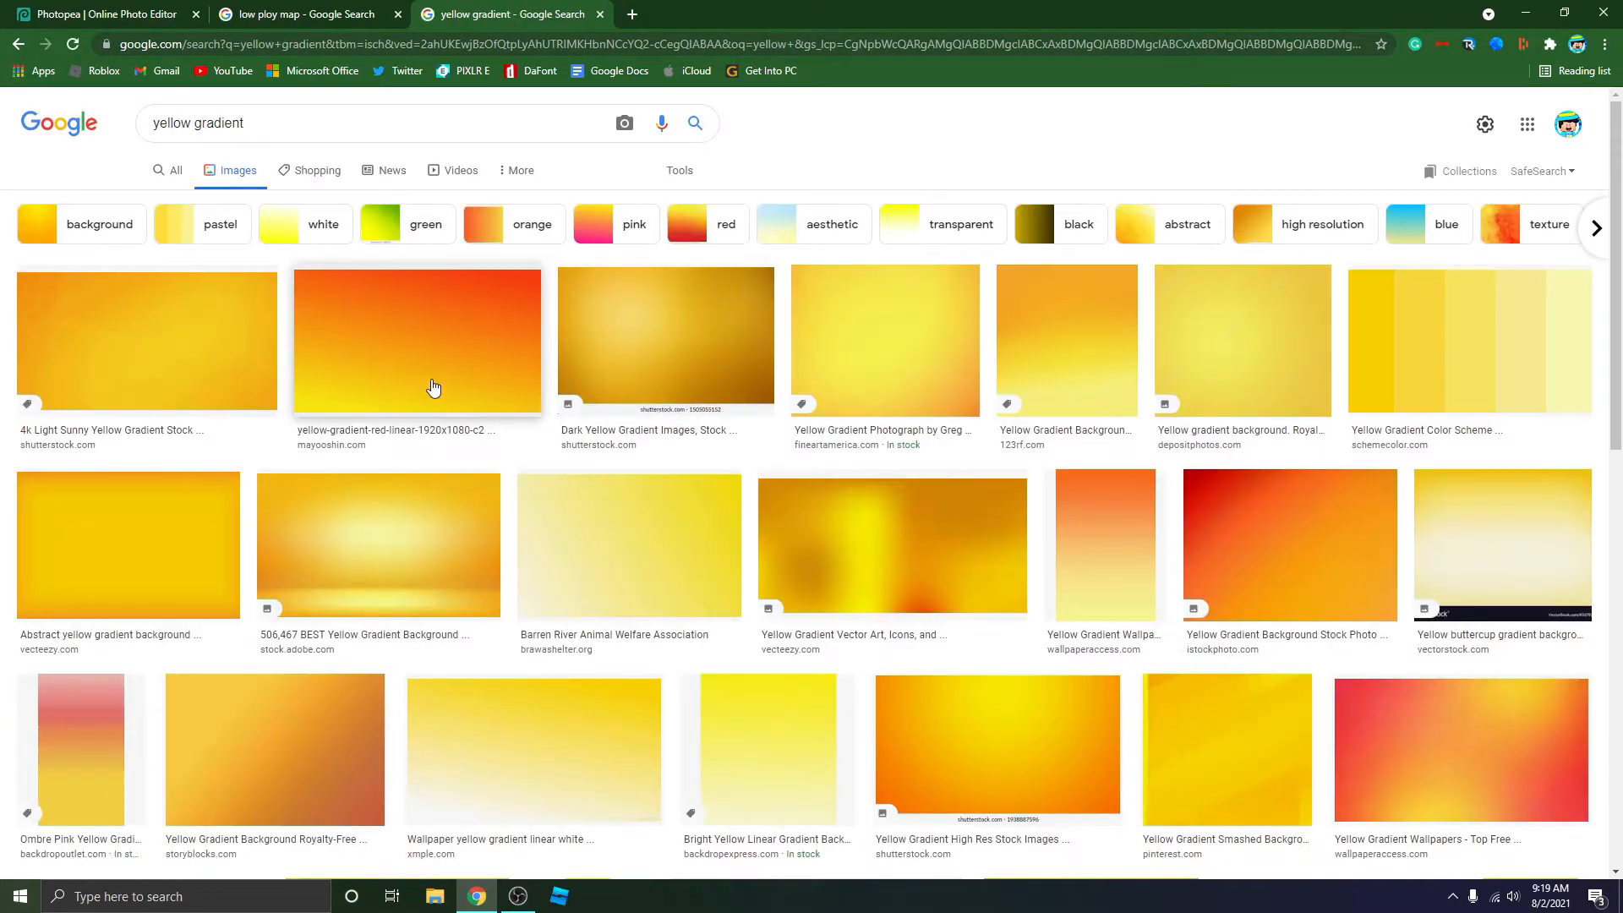
click(231, 358)
right_click(1276, 386)
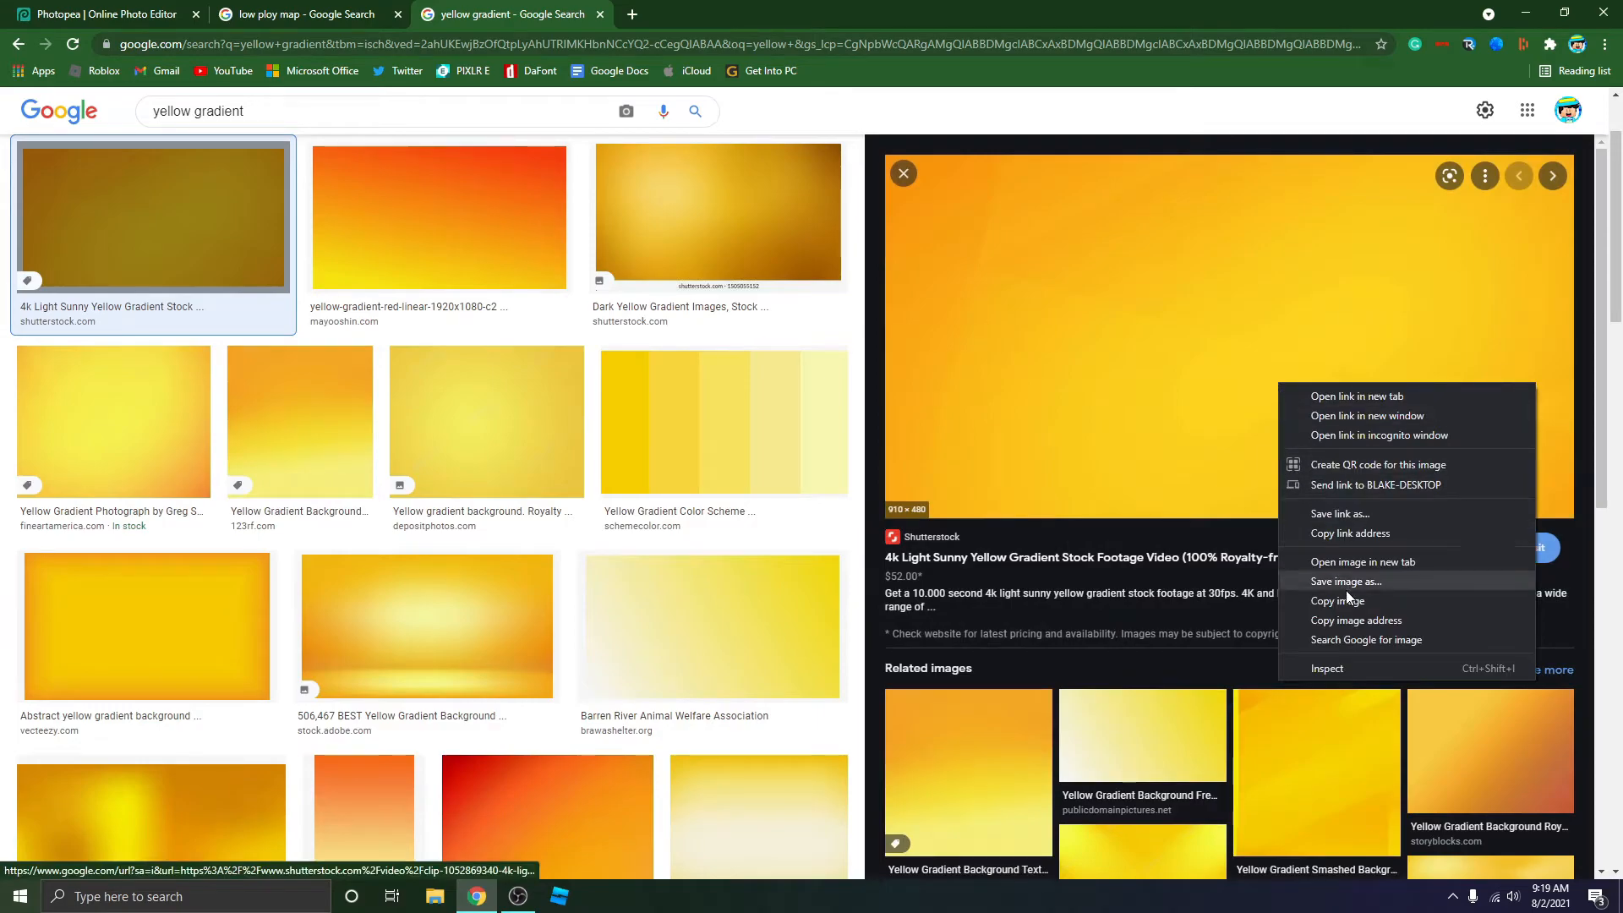
click(1352, 601)
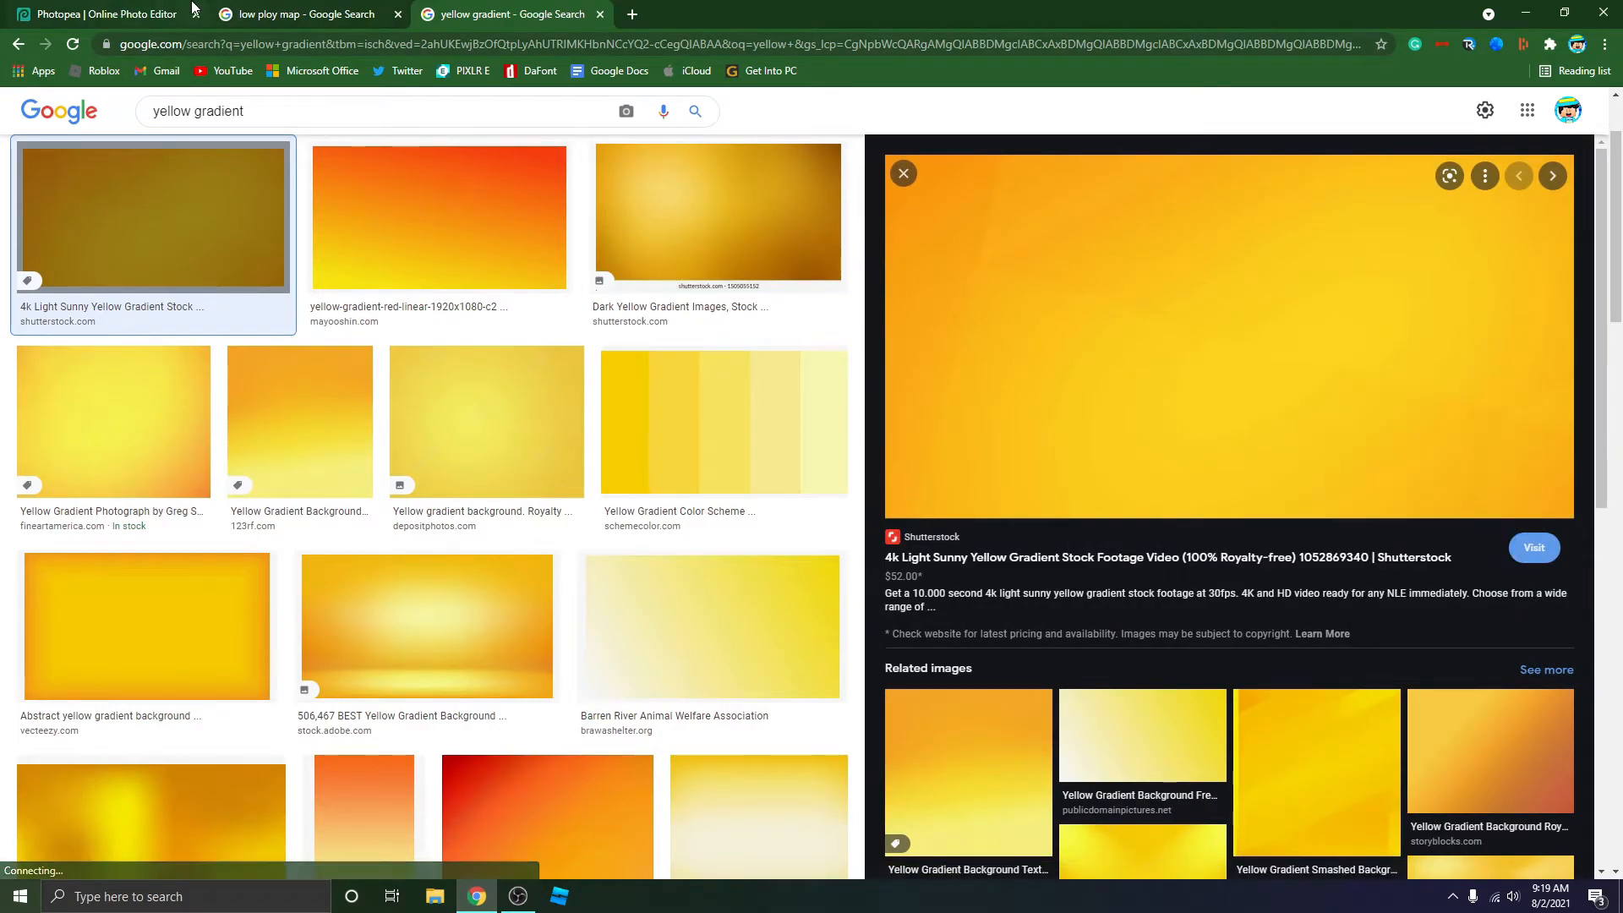
Paste the yellow gradient into the Photopea project and scale it to about 223% wide and 235% high, covering the canvas.
click(193, 8)
key(ctrl+v)
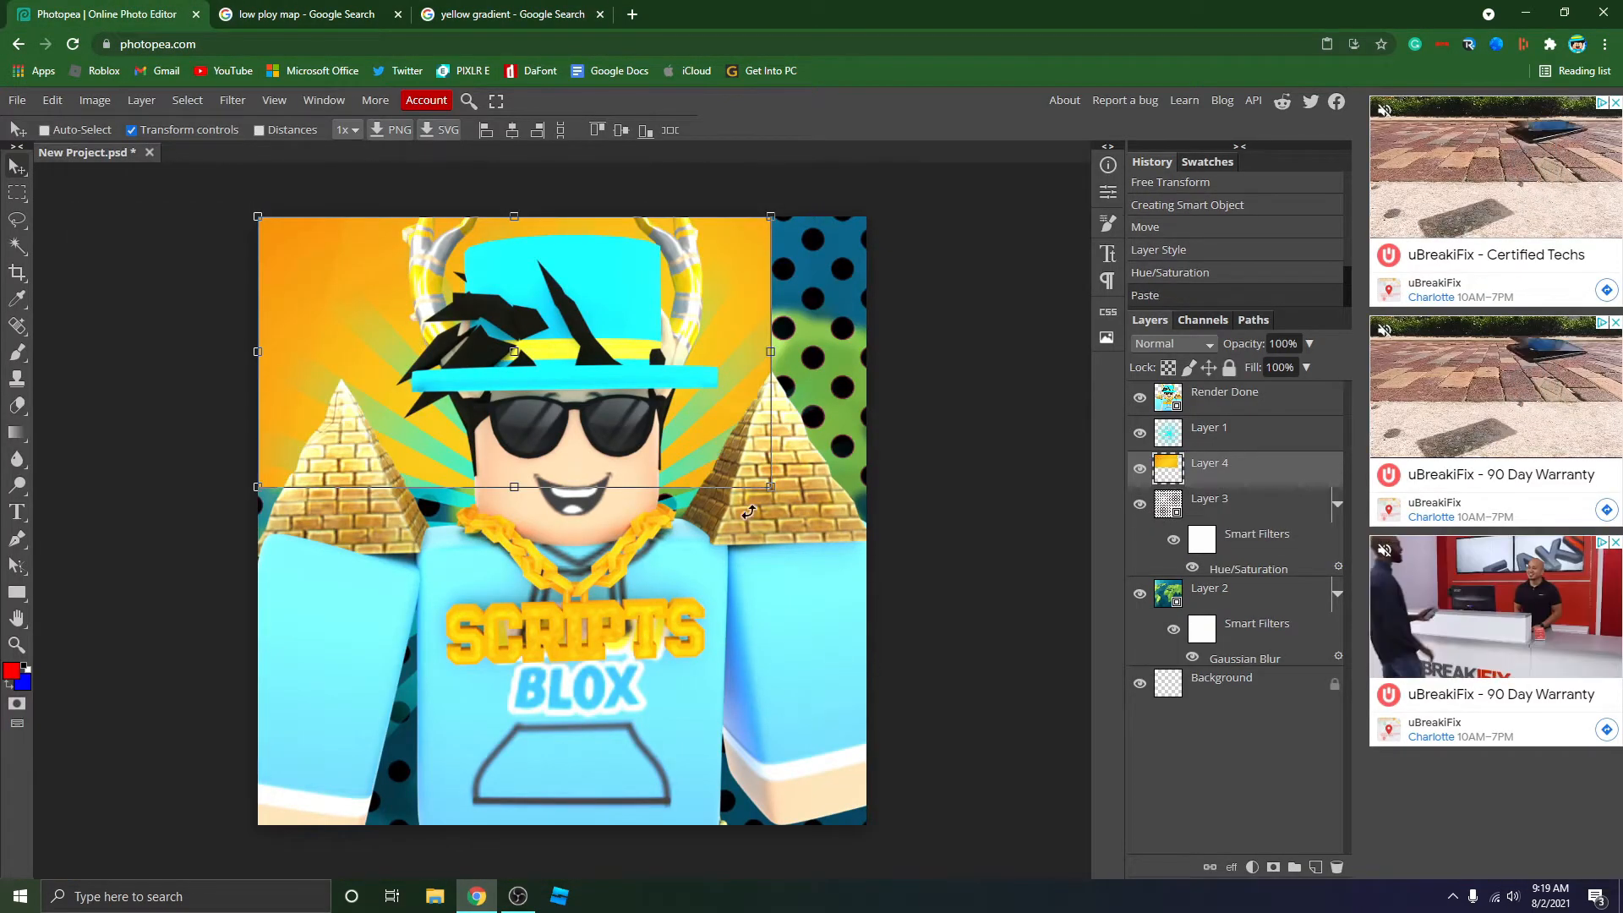
drag(770, 487, 1363, 876)
drag(1078, 765, 995, 769)
drag(172, 218, 169, 184)
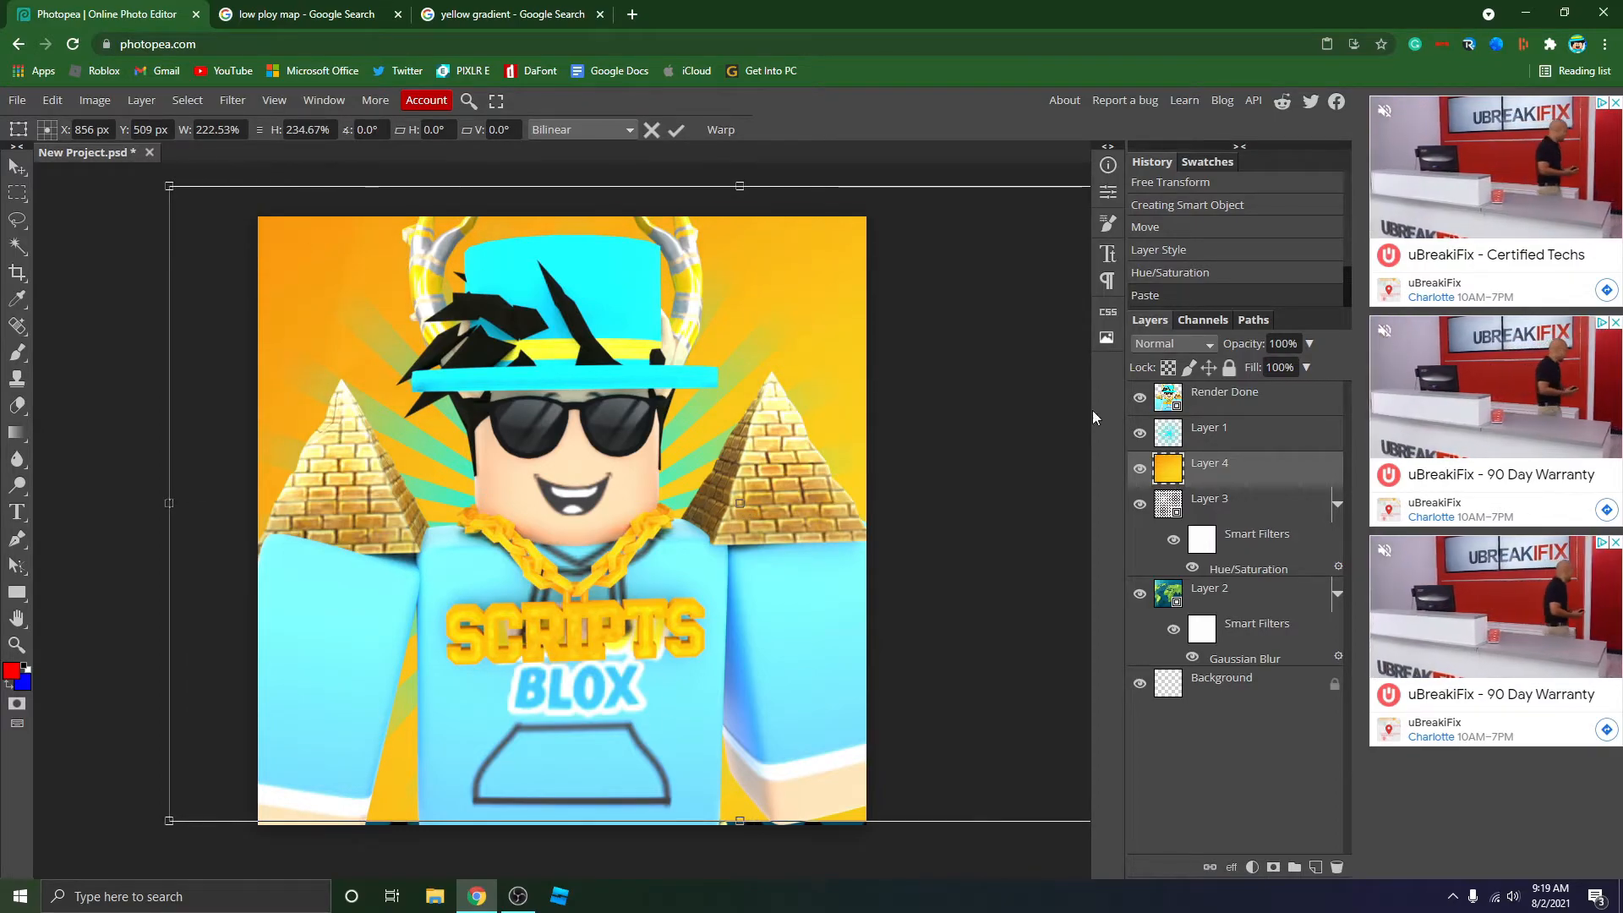
Apply the gradient resize and make the yellow gradient a clipping mask on the halftone layer.
right_click(1278, 464)
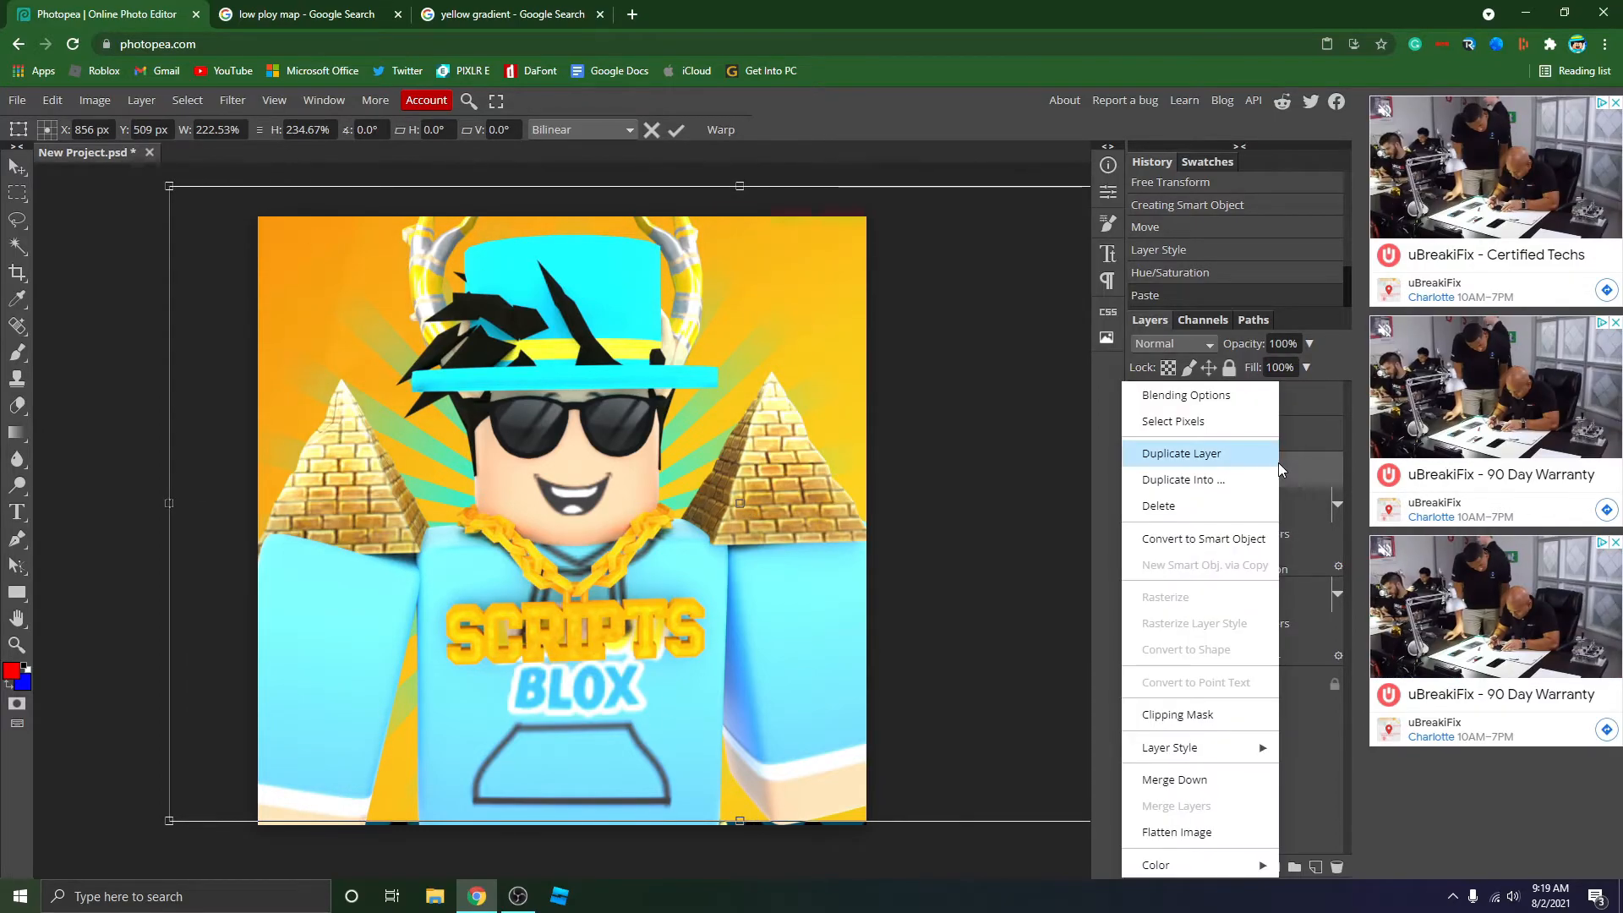
click(1190, 717)
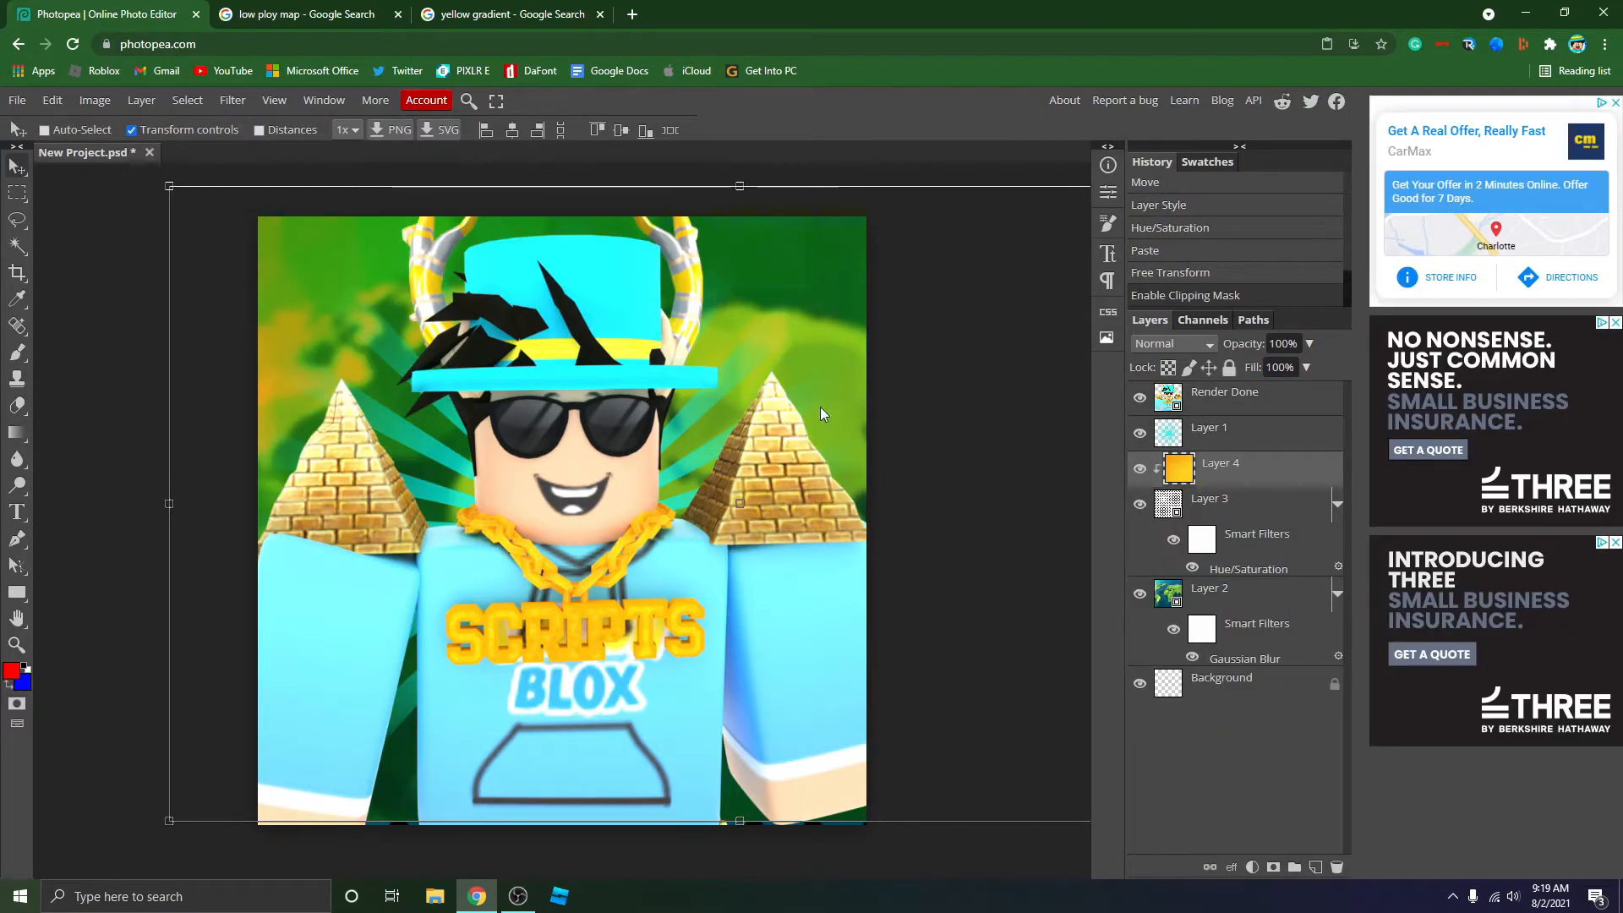
Set up the Brush tool with the splatter tip at 174 px and the yellow foreground colour fffd00.
click(1259, 507)
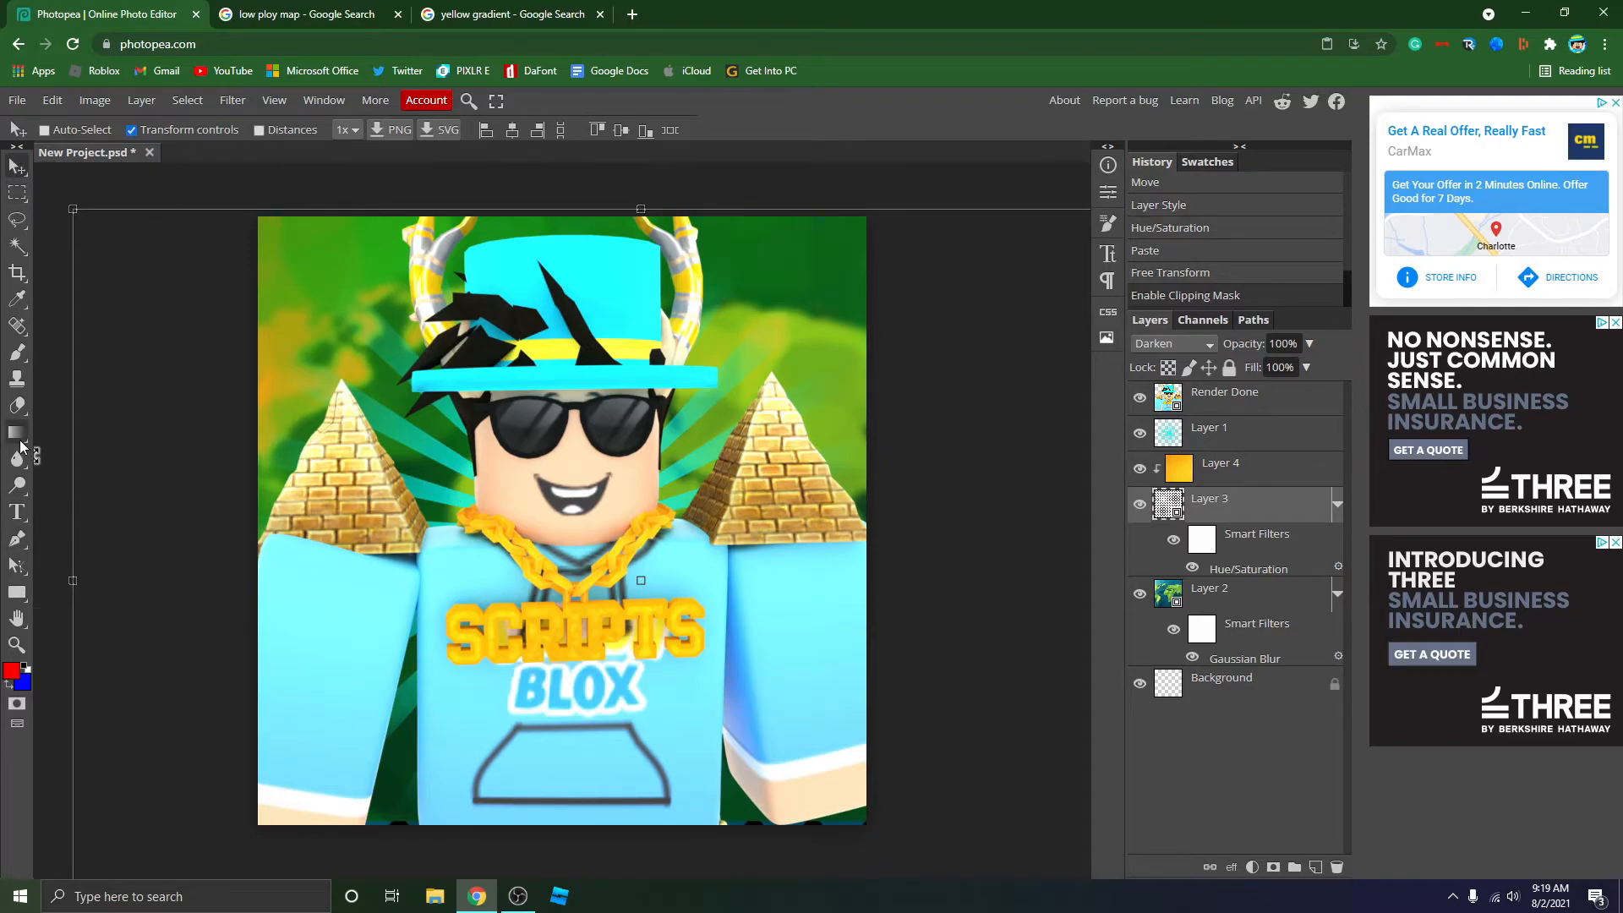
click(17, 355)
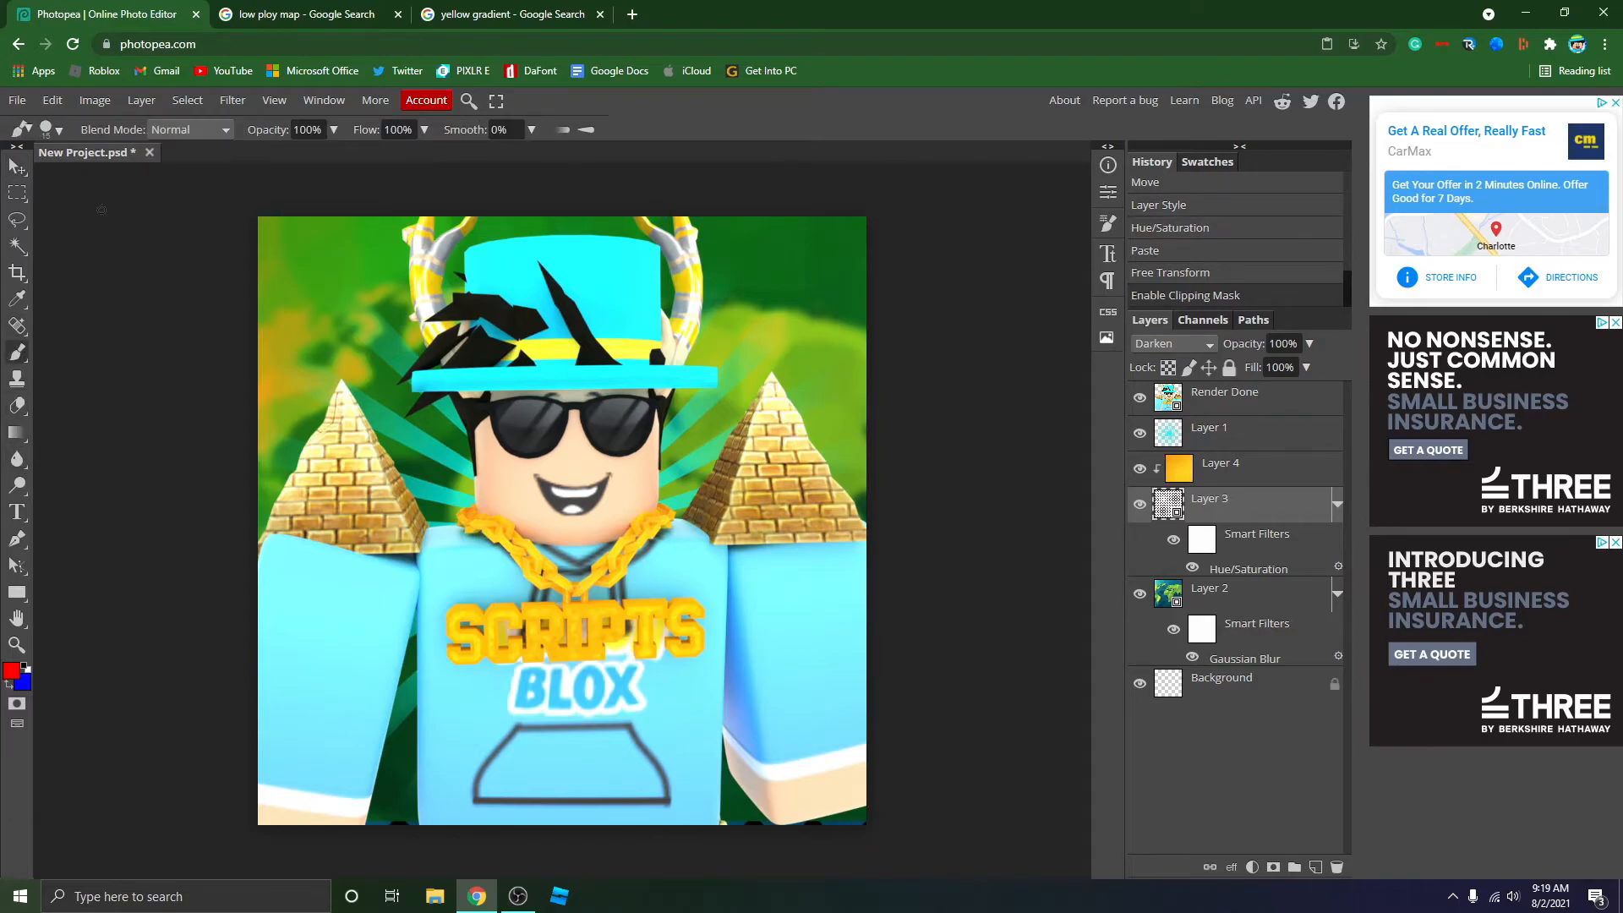
click(45, 129)
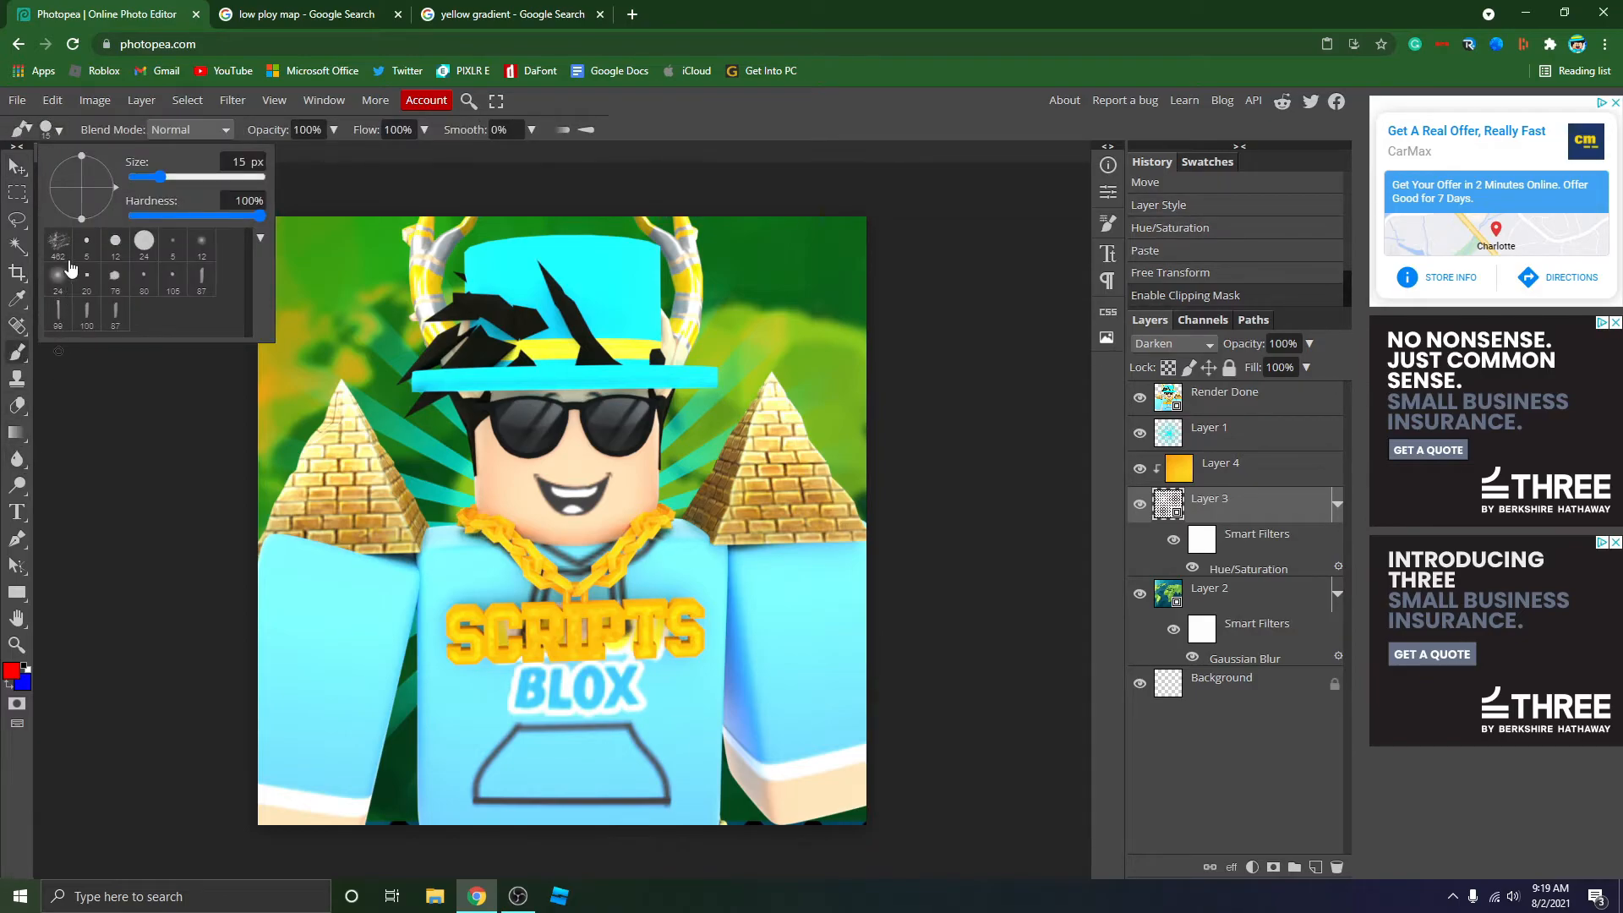
click(57, 244)
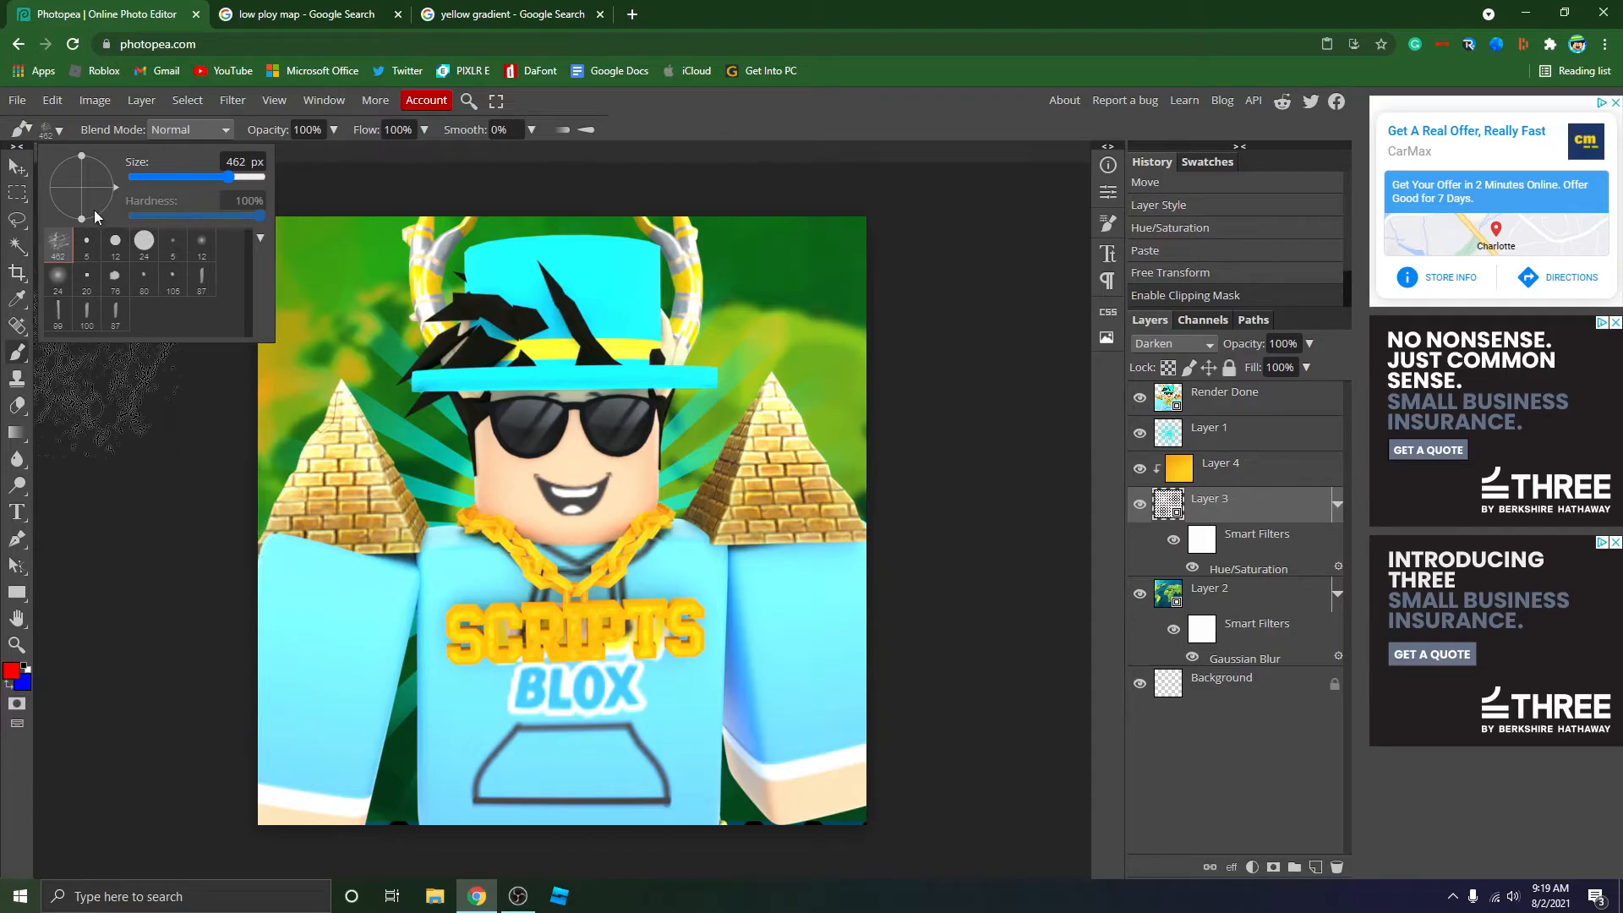
drag(226, 175, 199, 176)
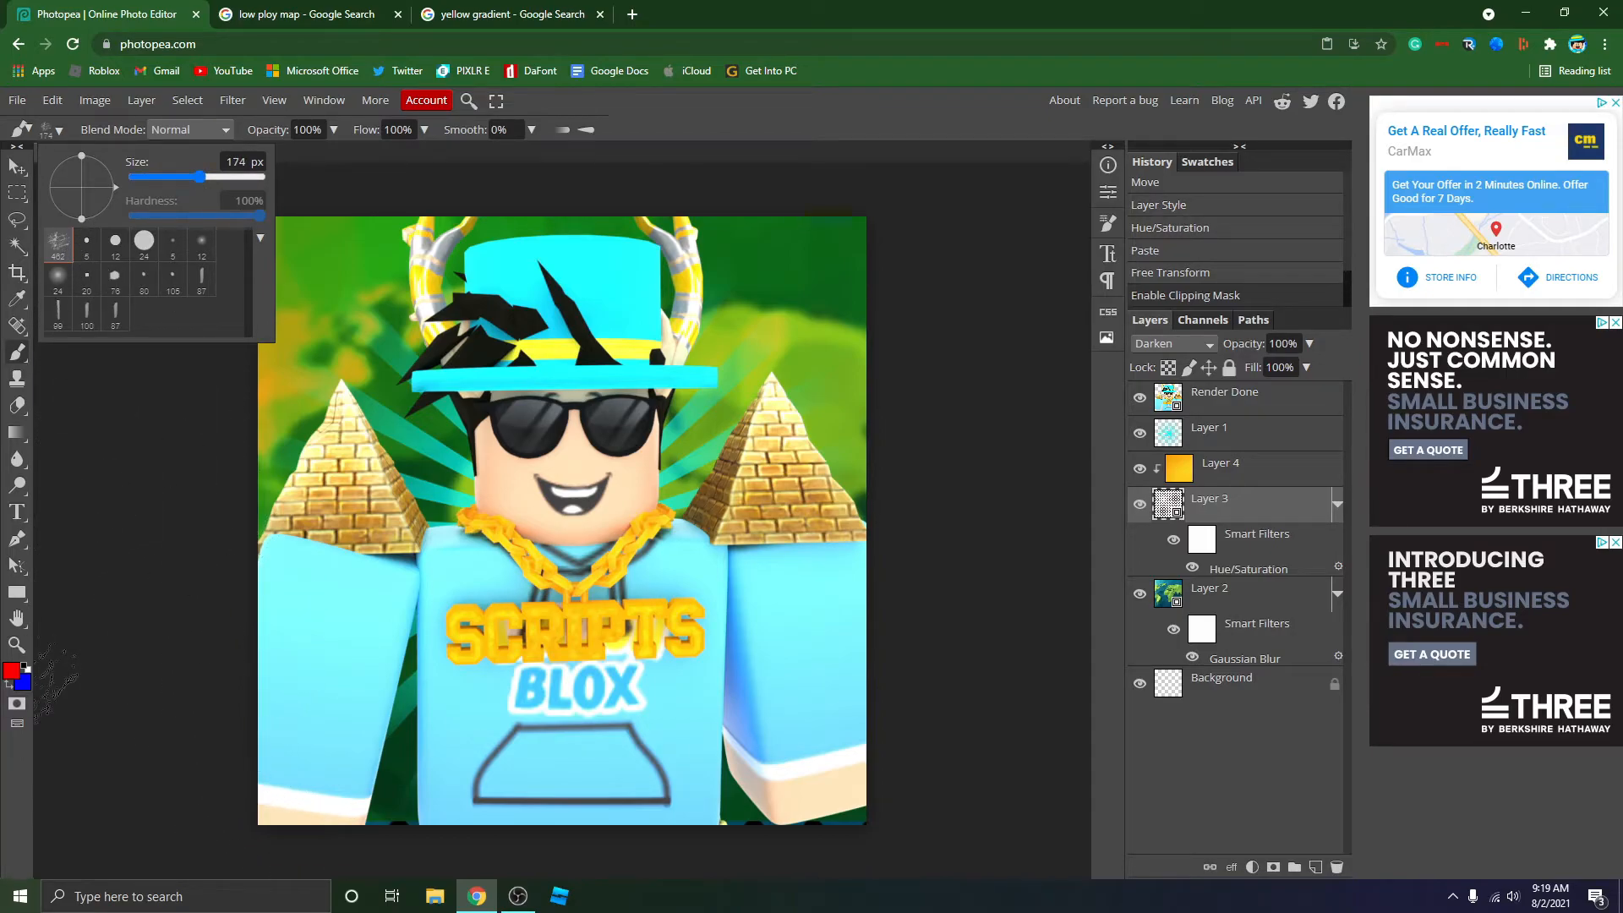
click(12, 671)
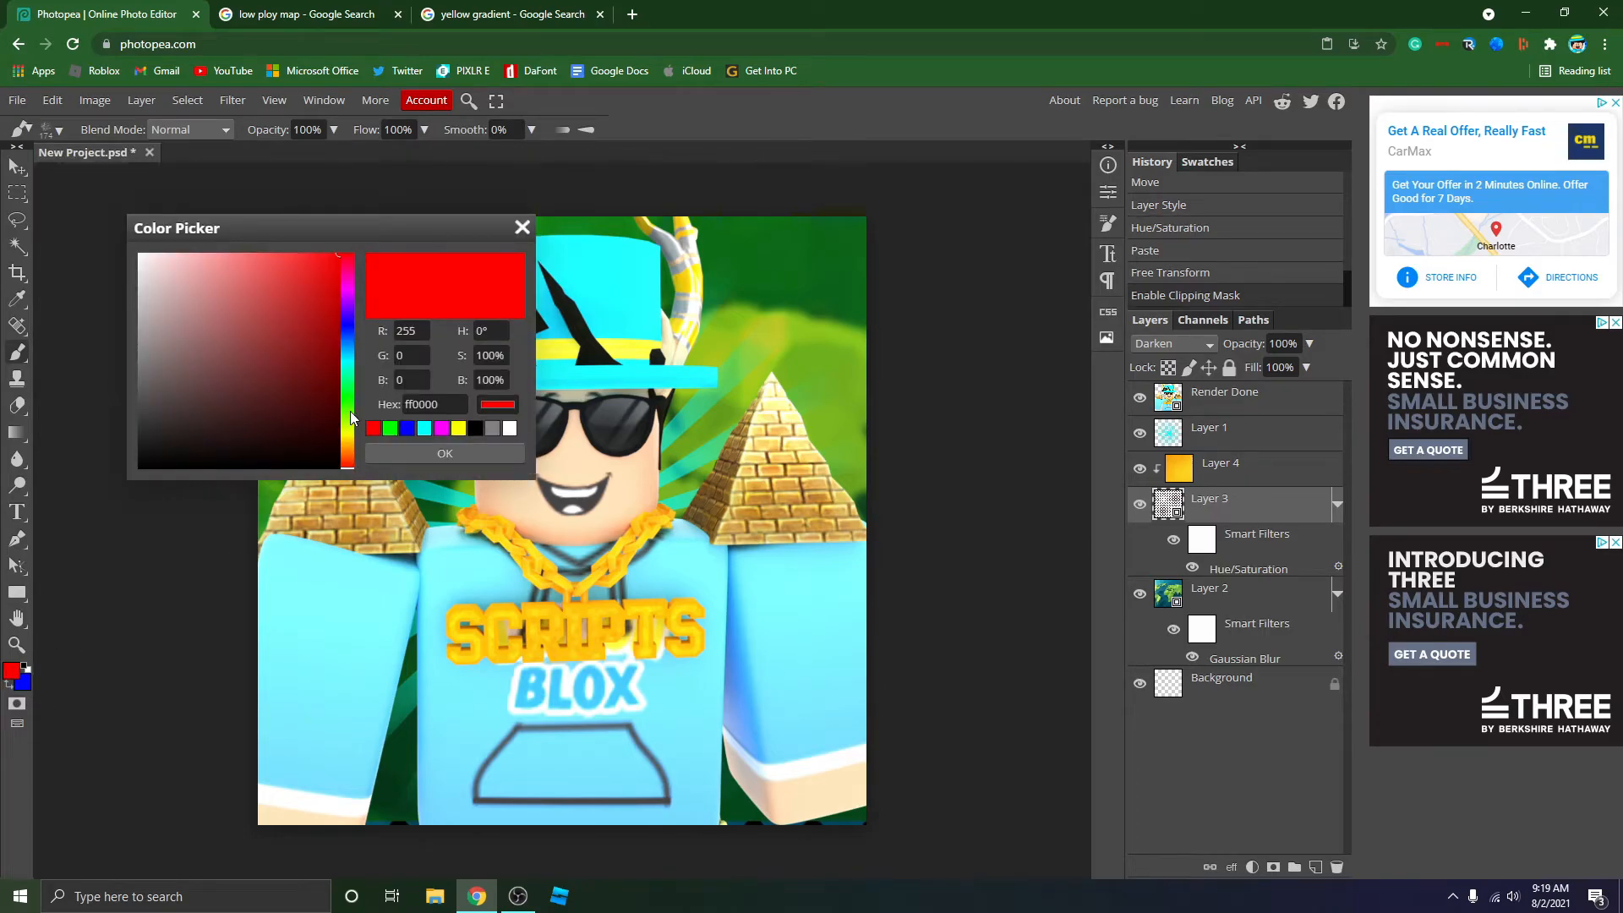
click(348, 433)
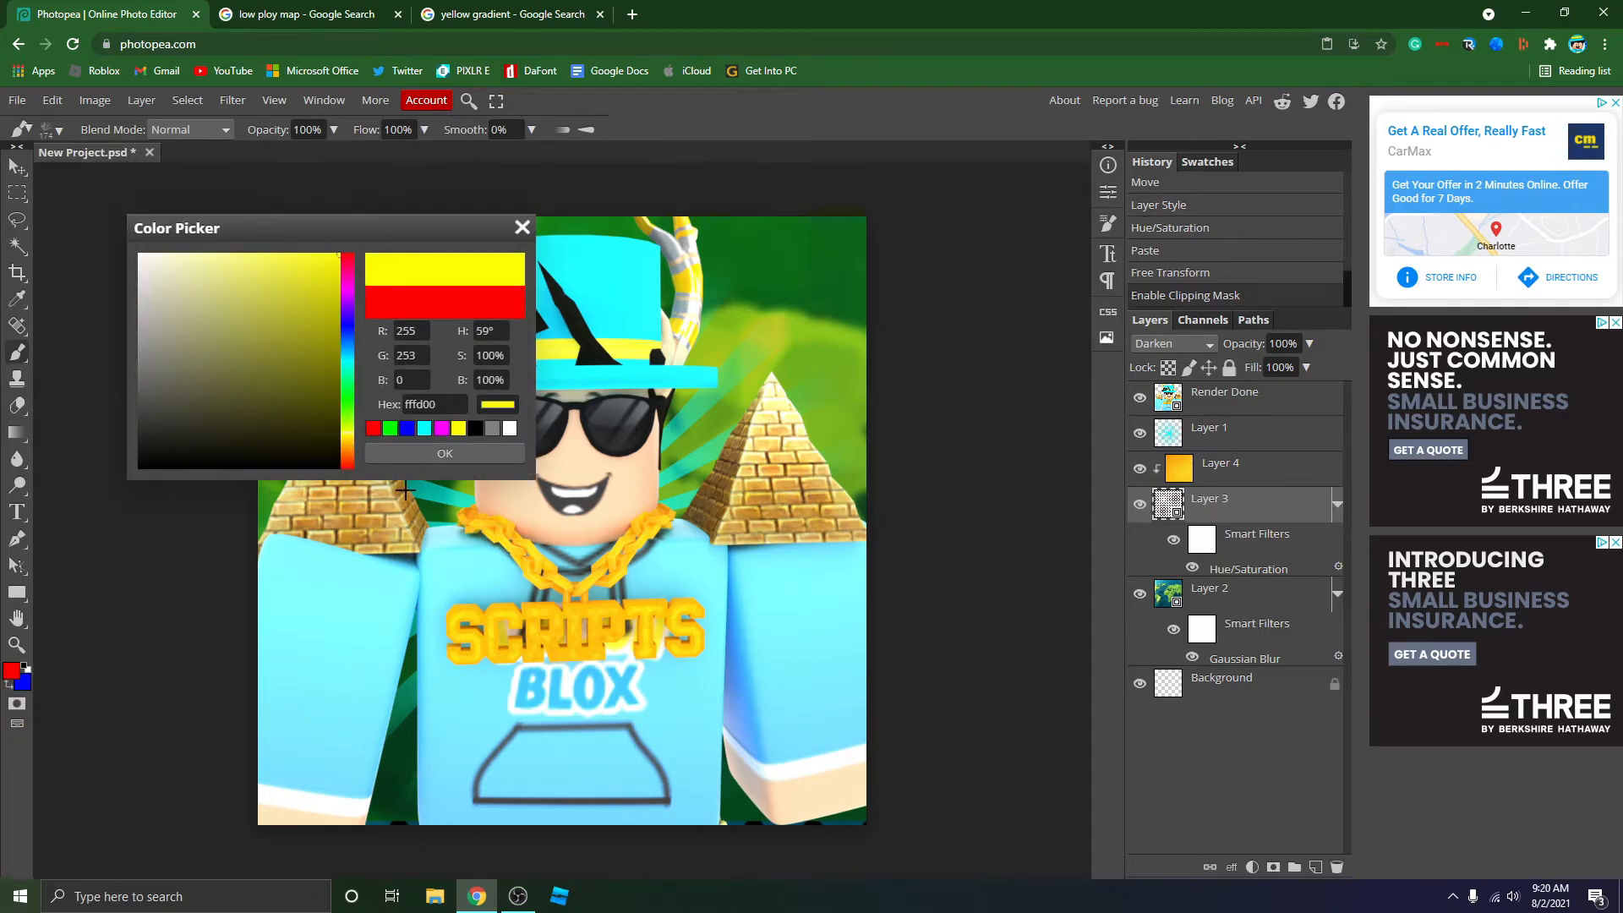
click(409, 458)
Add a new layer above Render Done and paint yellow splatter over the lower-left corner of the artwork.
click(320, 848)
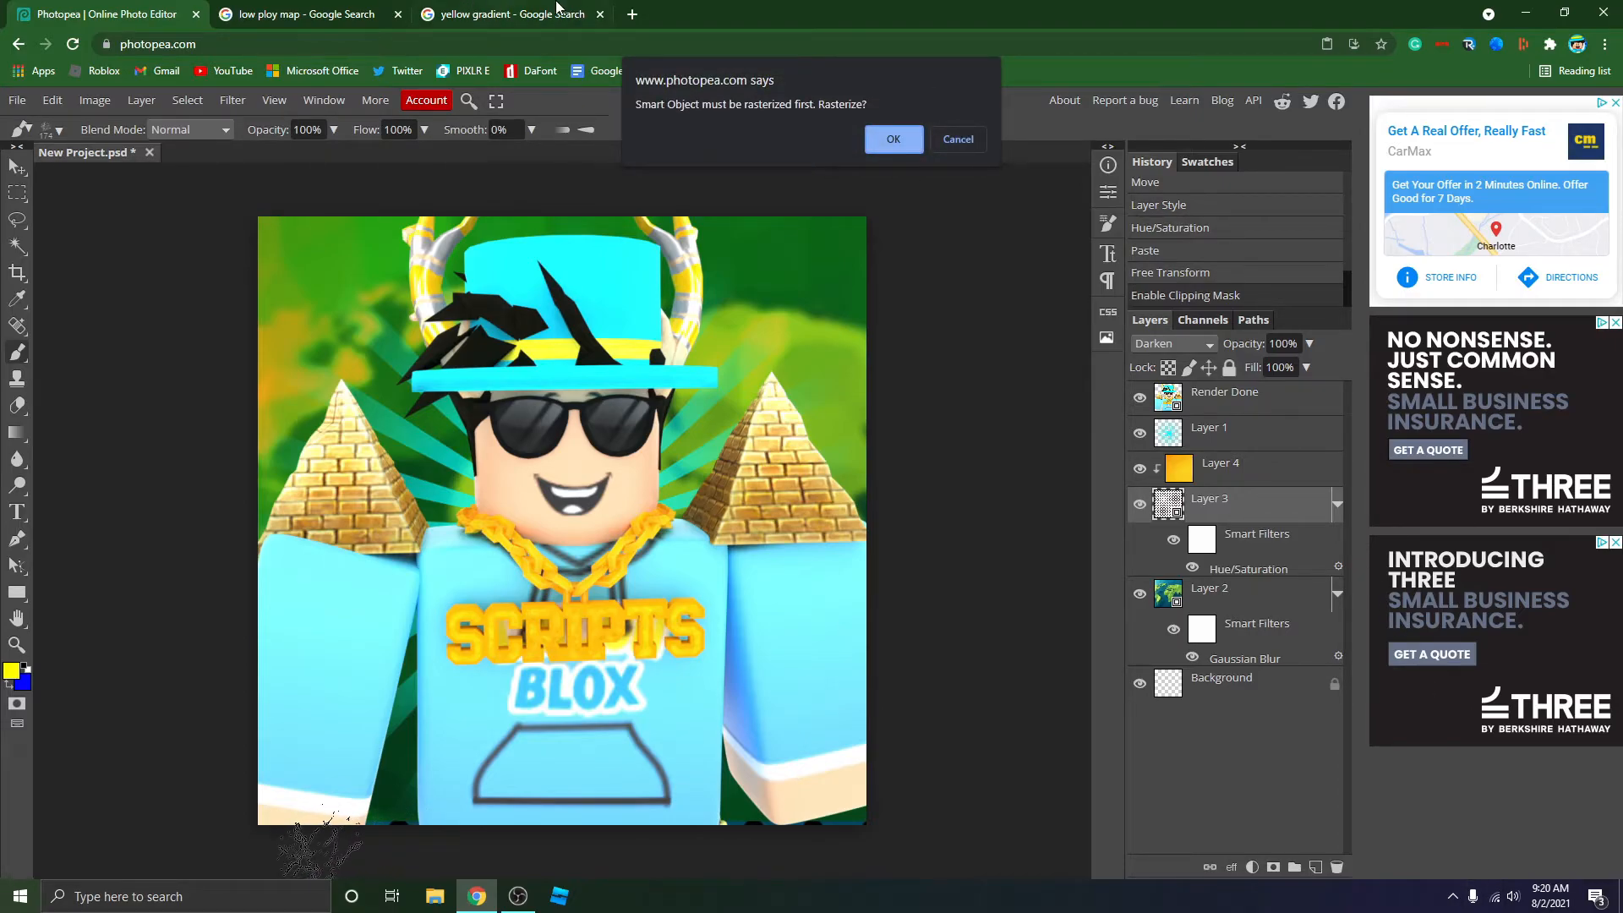
click(963, 139)
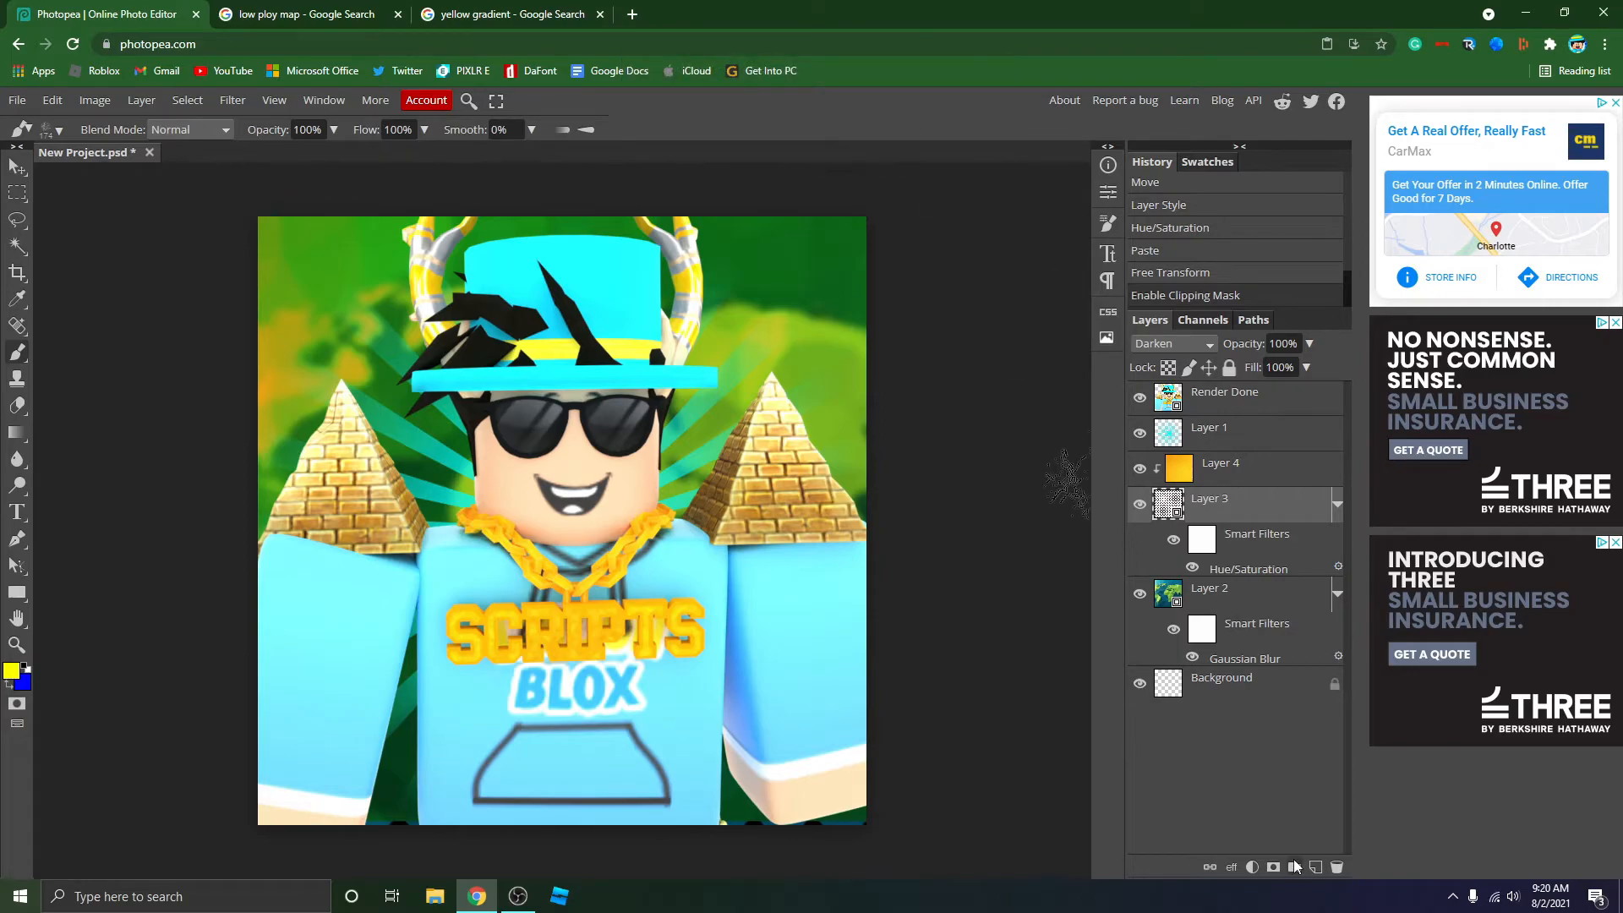
click(1313, 867)
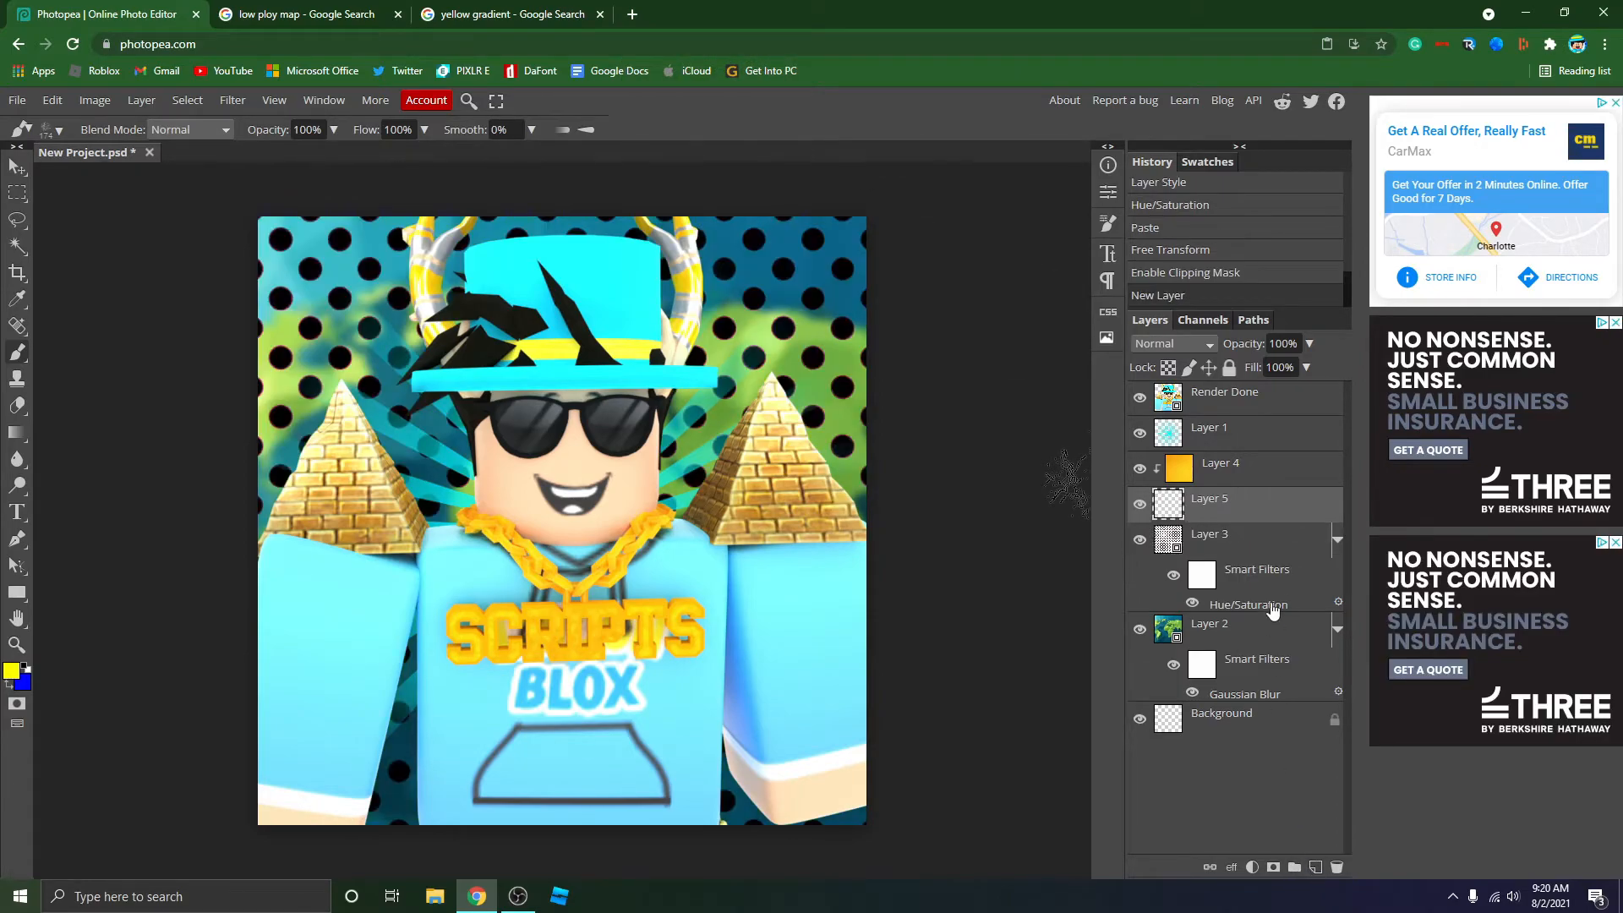
drag(1246, 512, 1247, 391)
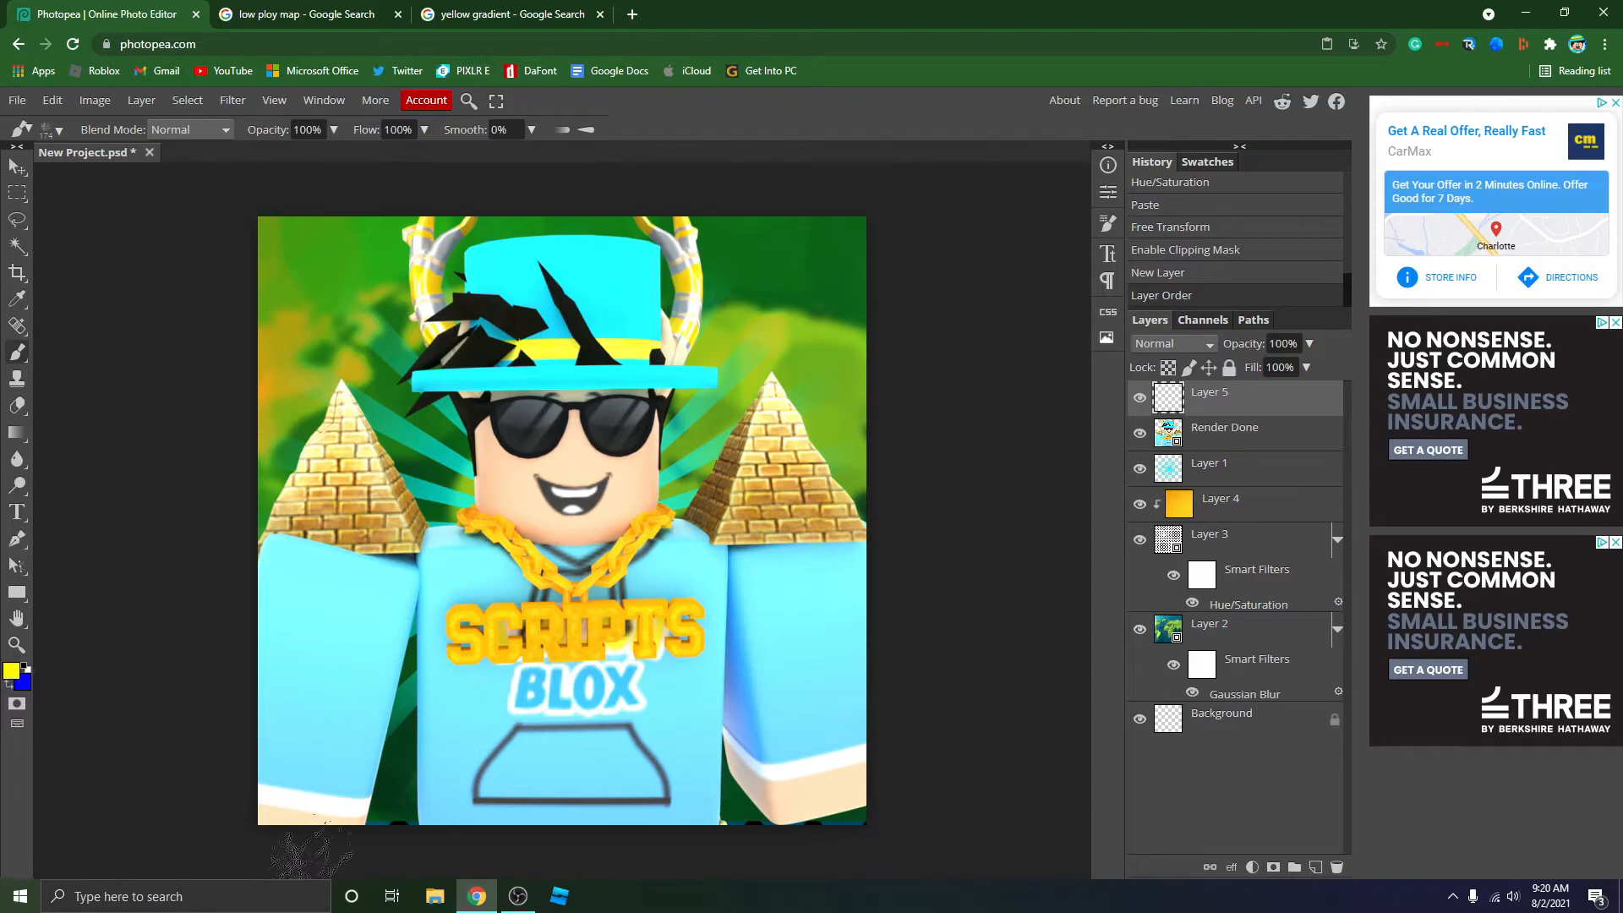
mouse_move(395, 752)
mouse_down()
mouse_move(233, 803)
mouse_move(422, 760)
mouse_move(279, 795)
mouse_move(195, 769)
mouse_move(453, 858)
mouse_move(166, 766)
mouse_up()
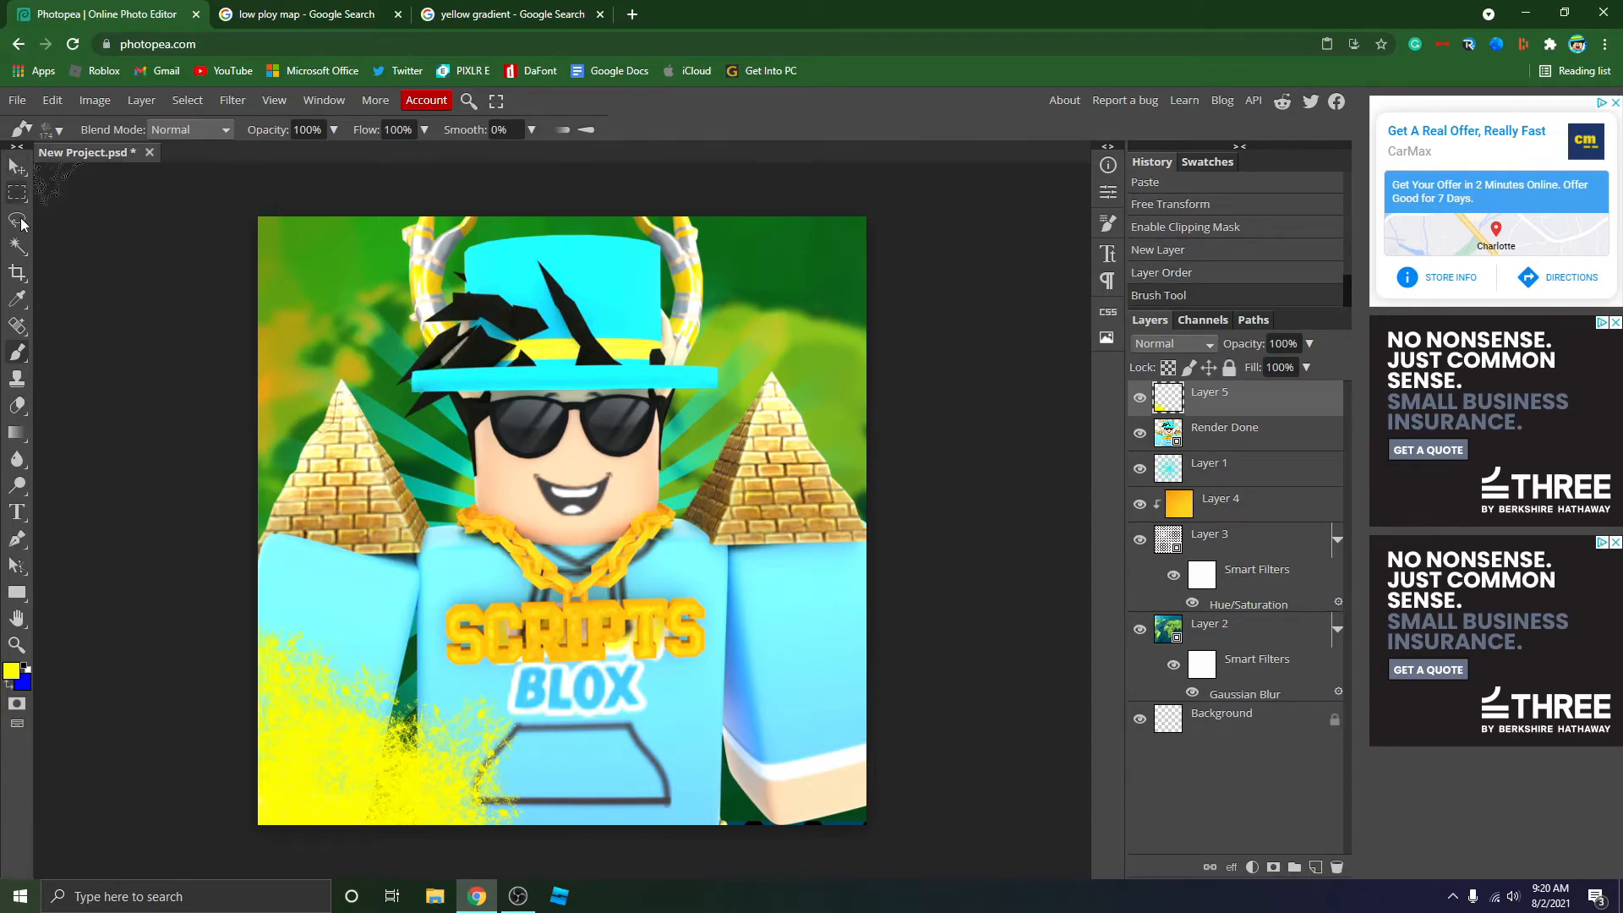
Set the Pen tool's shape fill to cyan and start a shape just above the artwork's top edge, right of the horns.
click(20, 541)
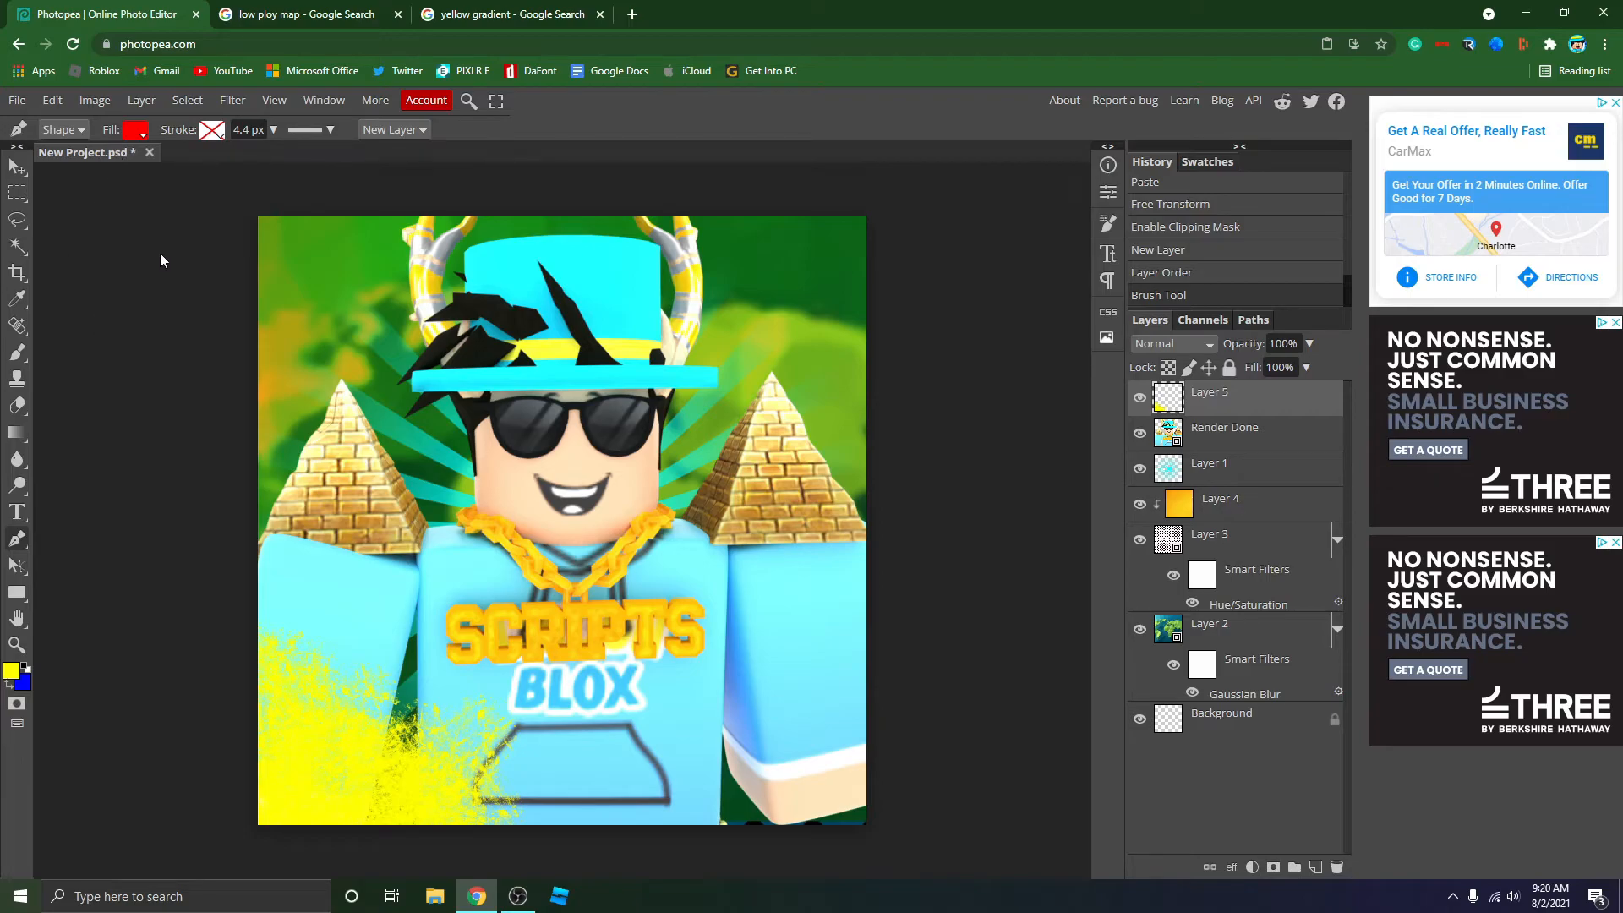
click(136, 132)
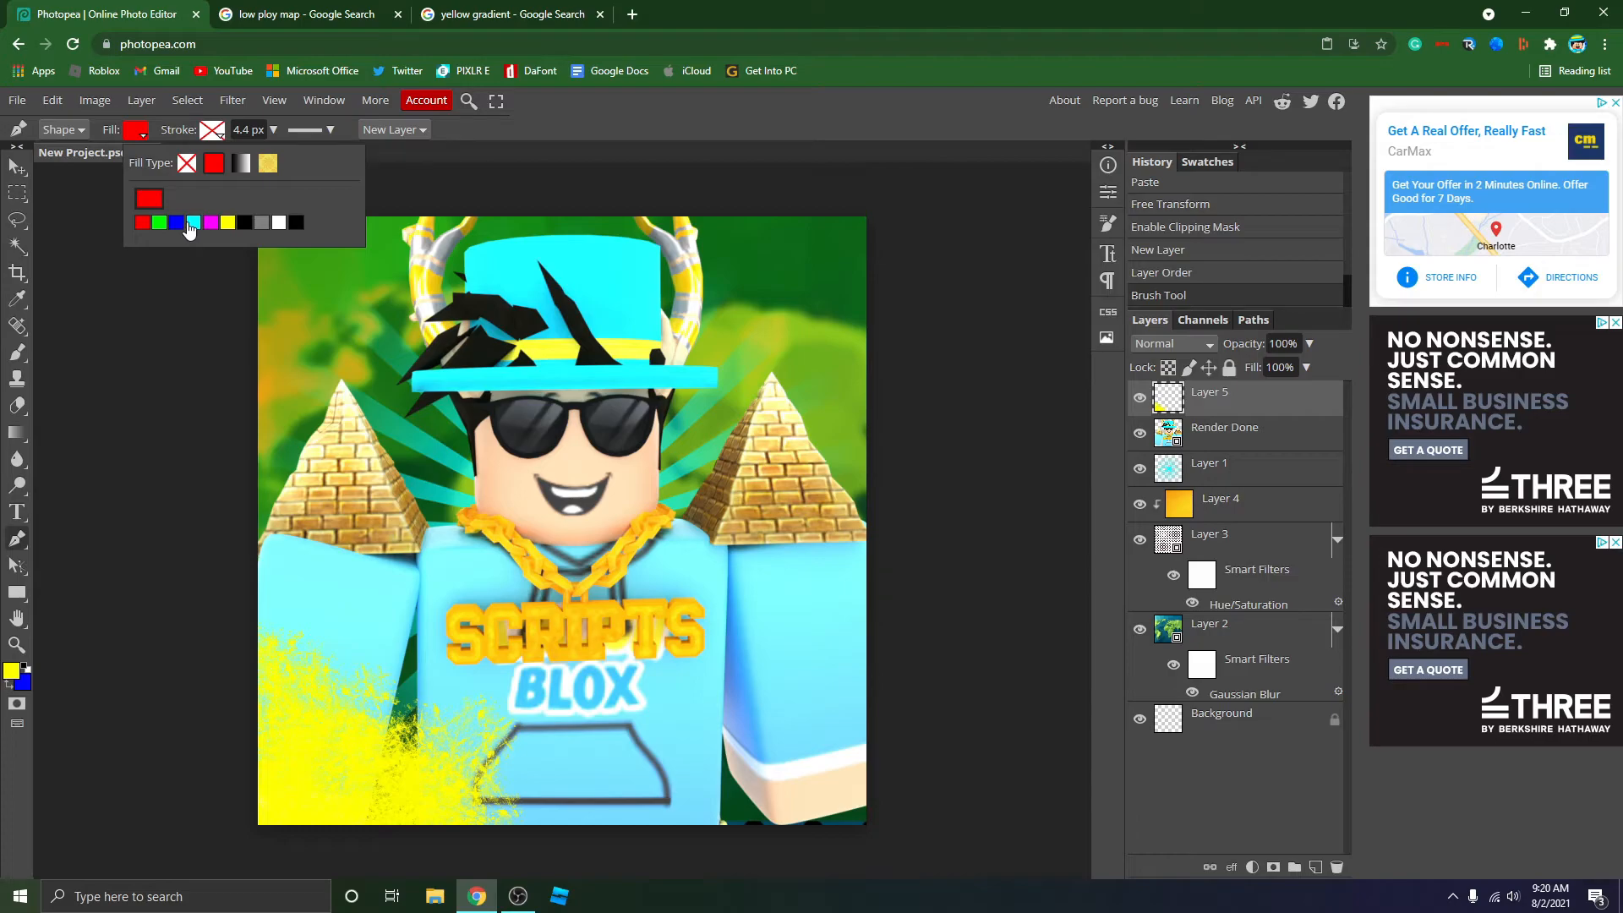
click(193, 223)
click(920, 276)
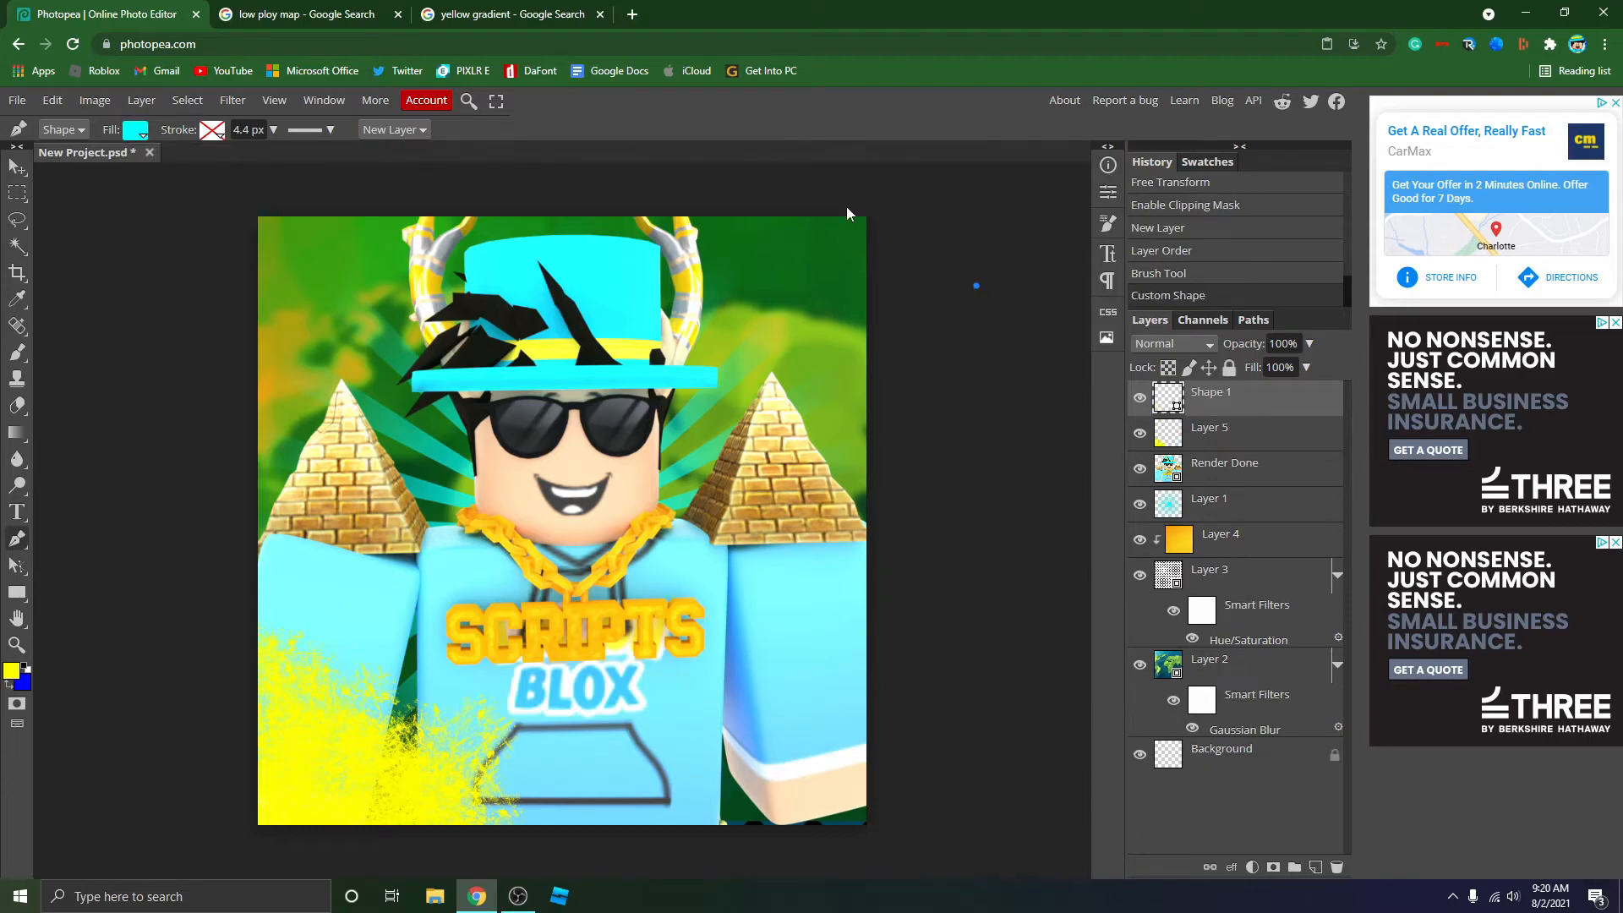
click(56, 100)
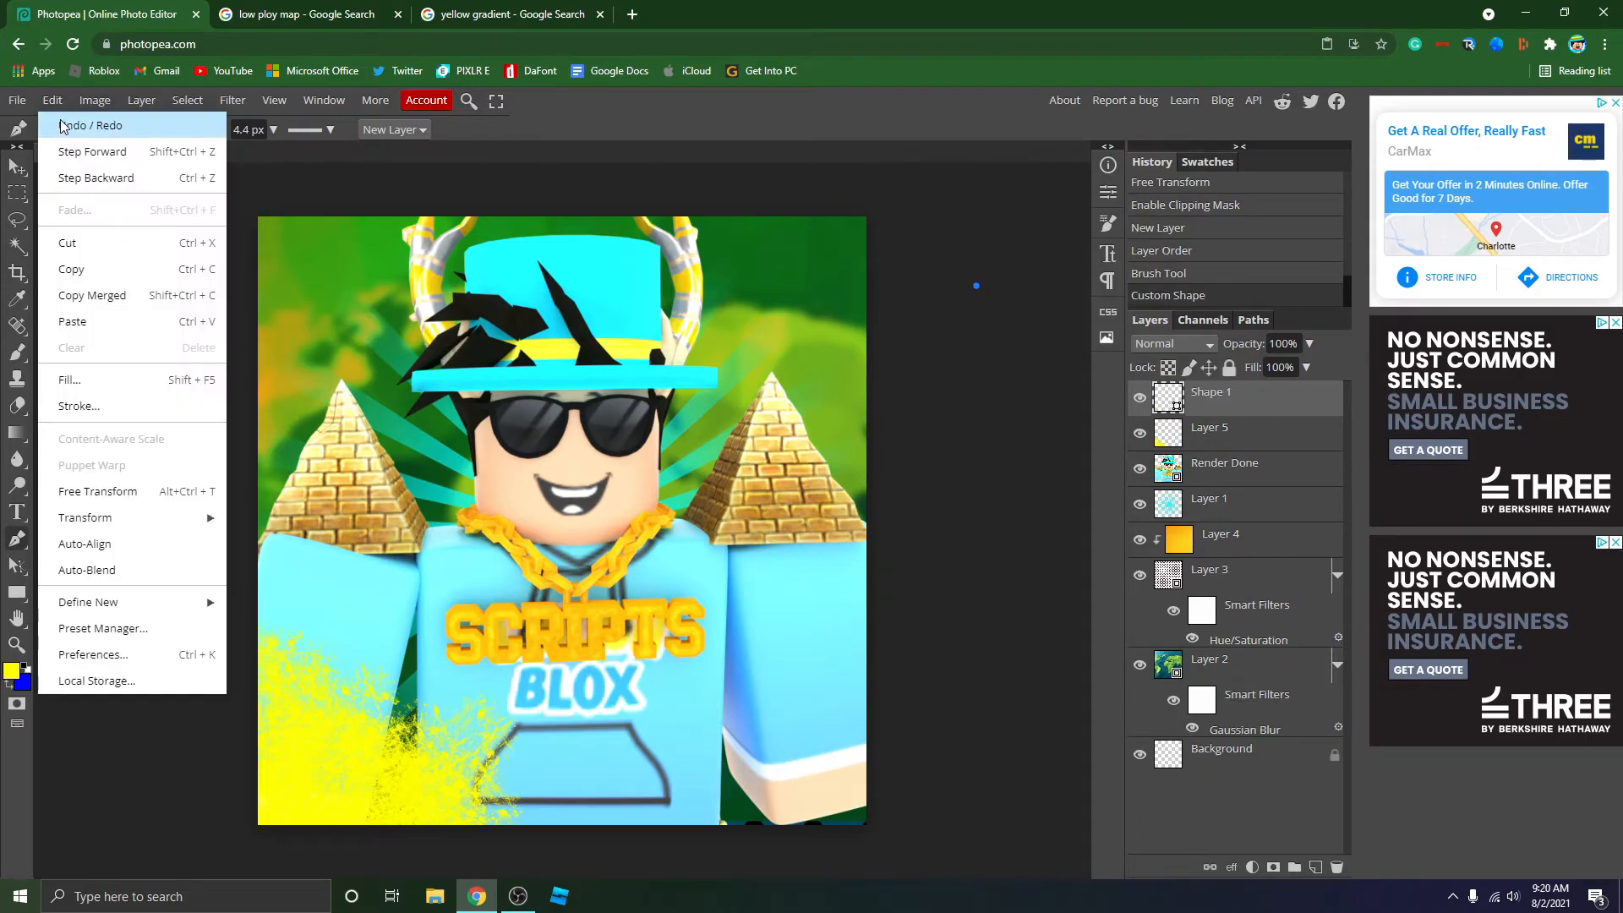
click(63, 120)
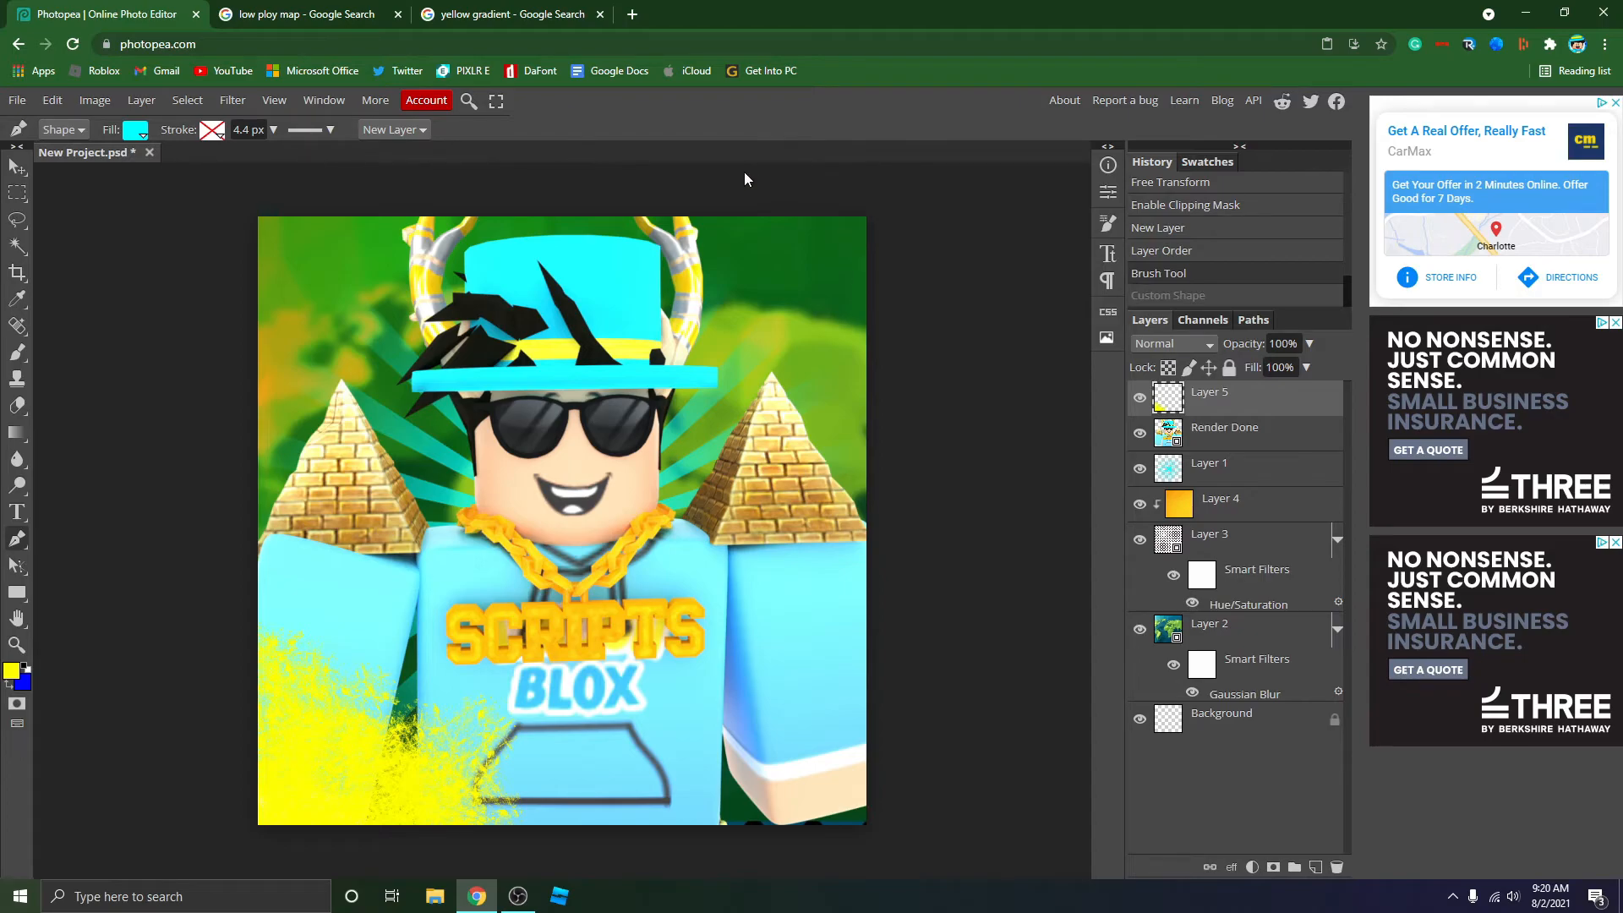
click(772, 194)
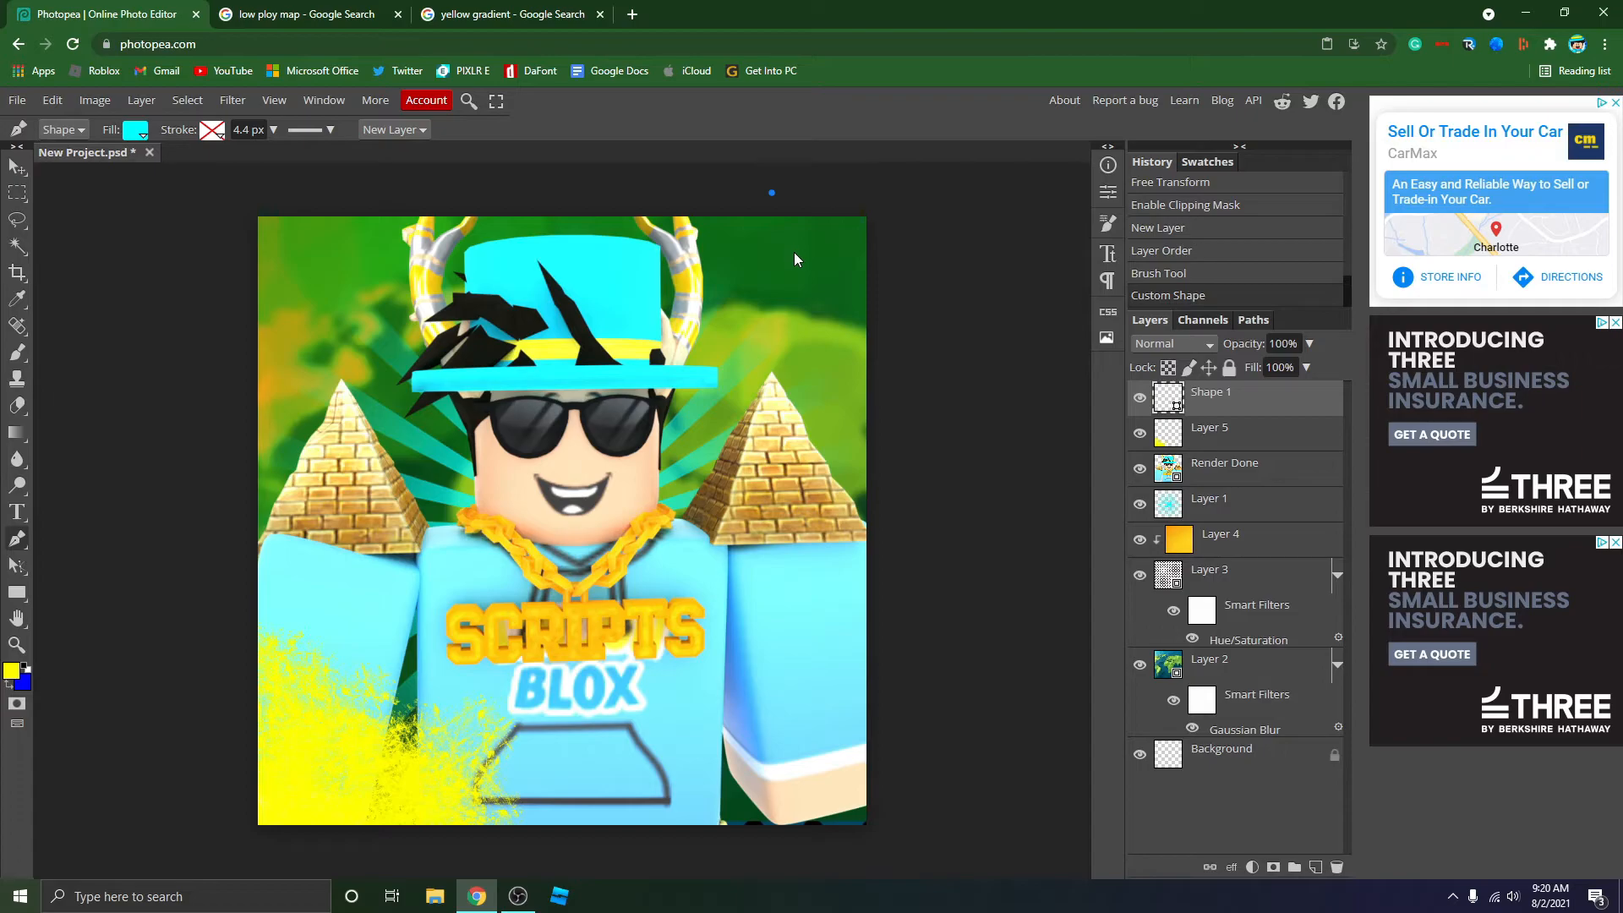
drag(792, 264, 845, 138)
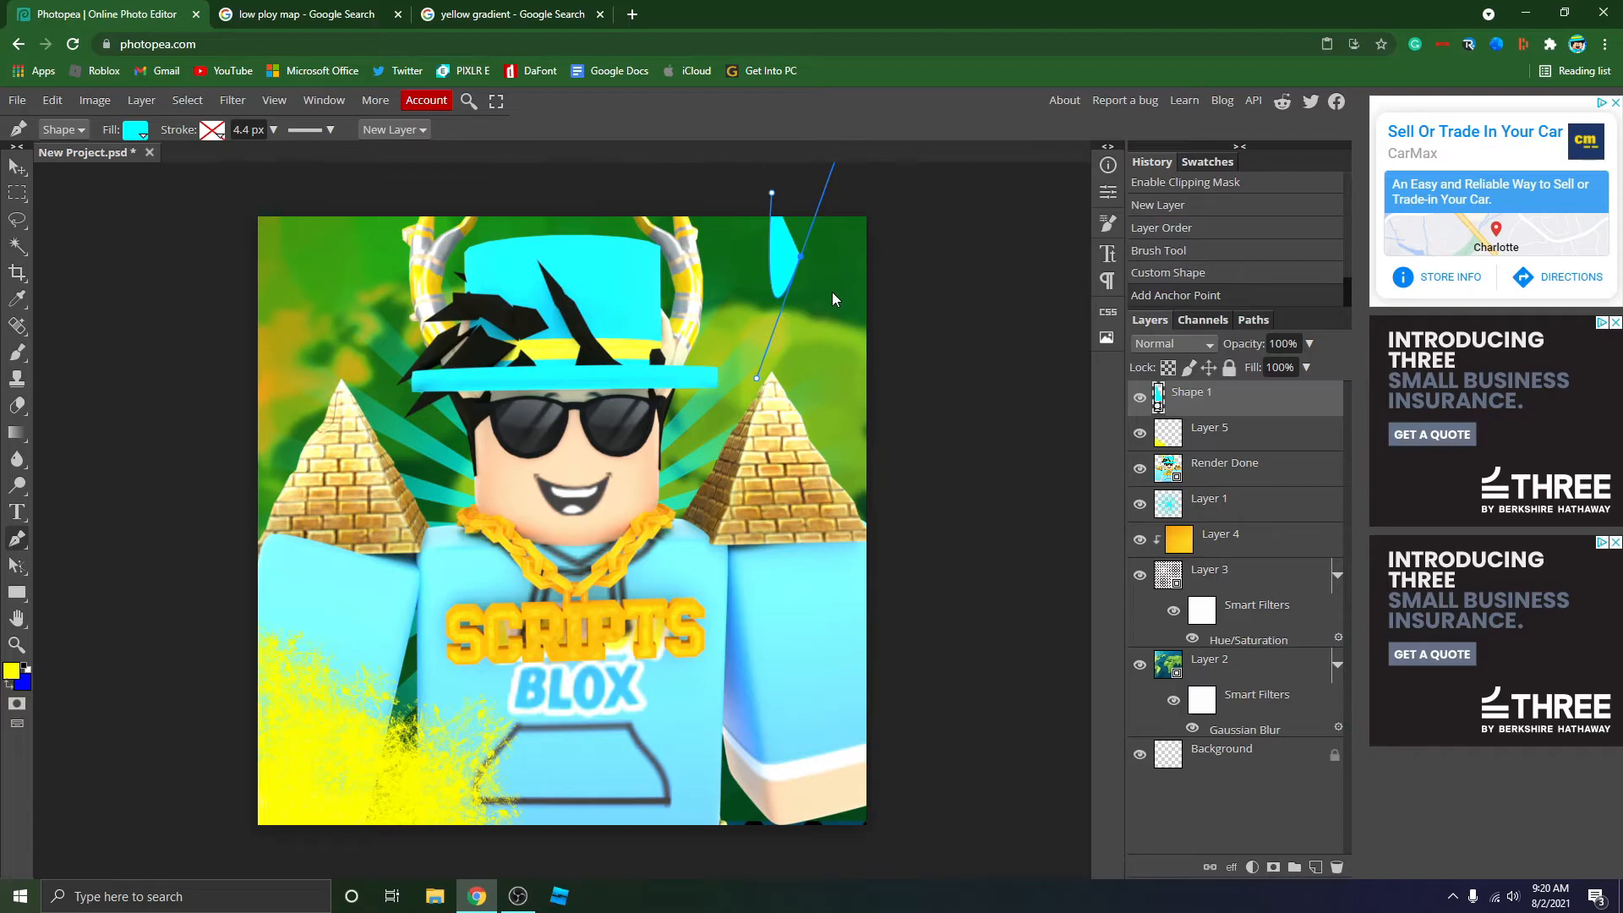
drag(835, 295, 1007, 184)
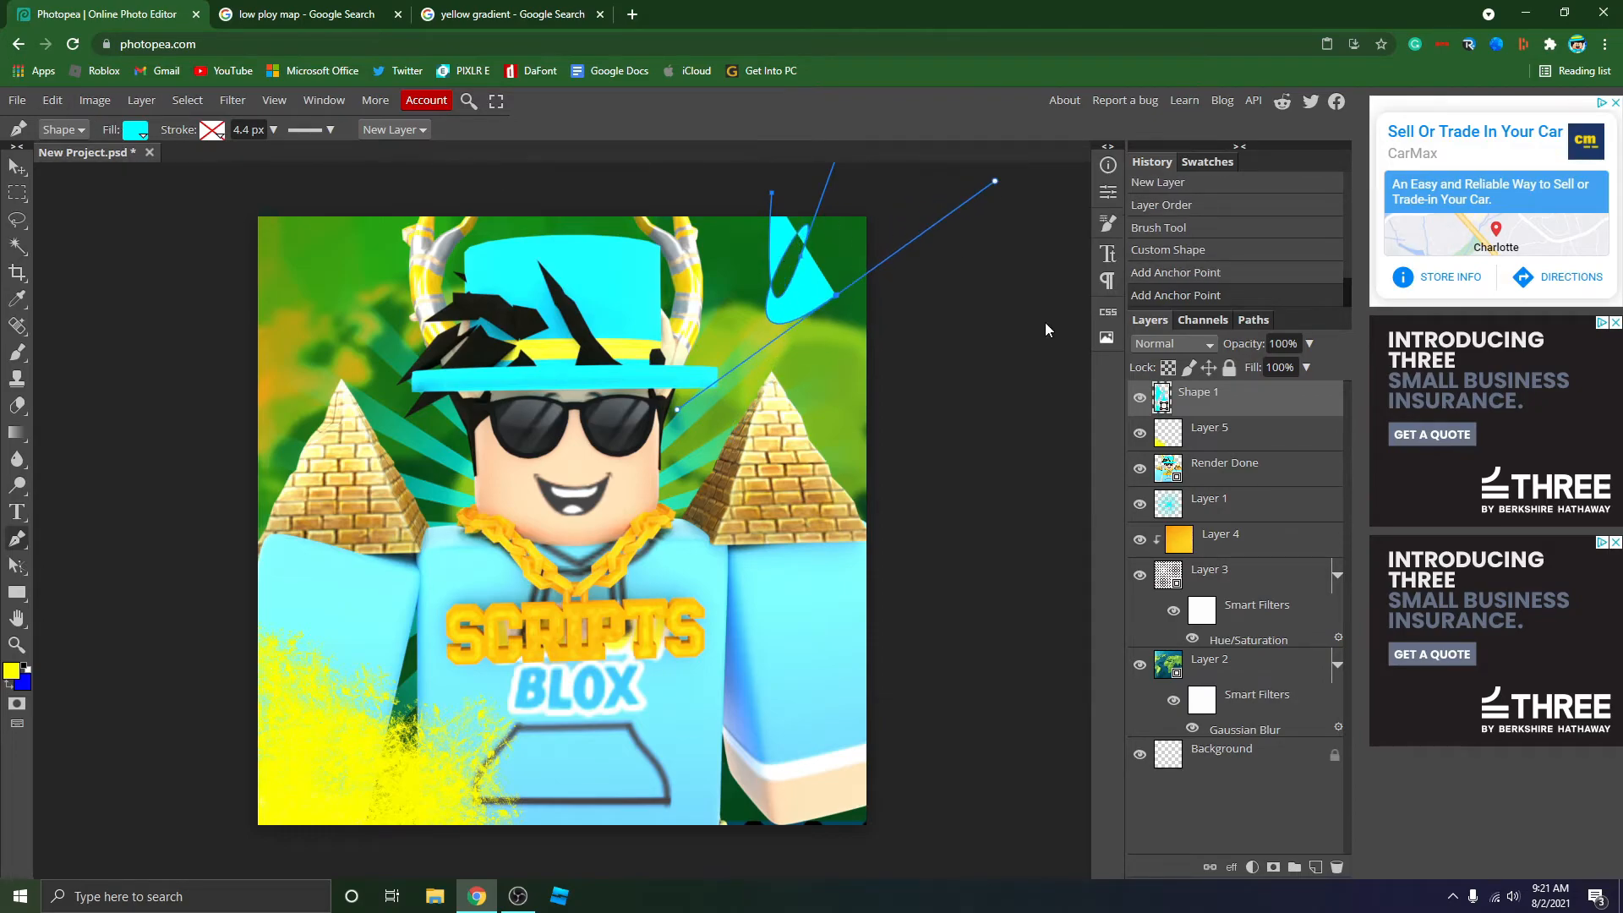
click(1200, 252)
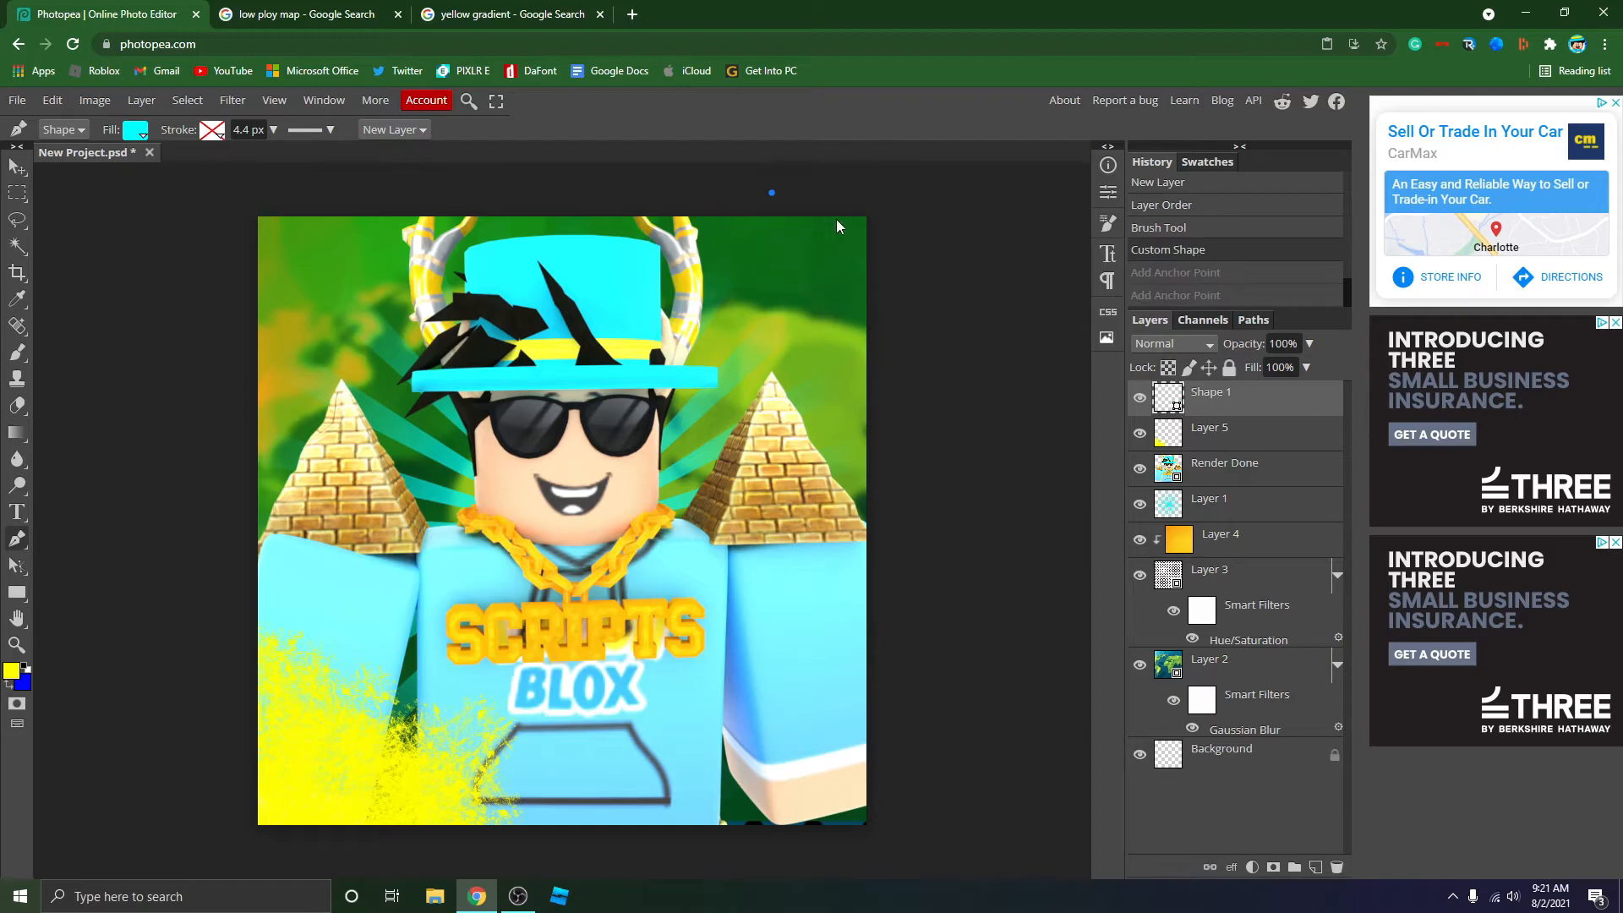
Draw the remaining anchor points of the cyan shape around the artwork's upper-right corner and close the path.
click(797, 227)
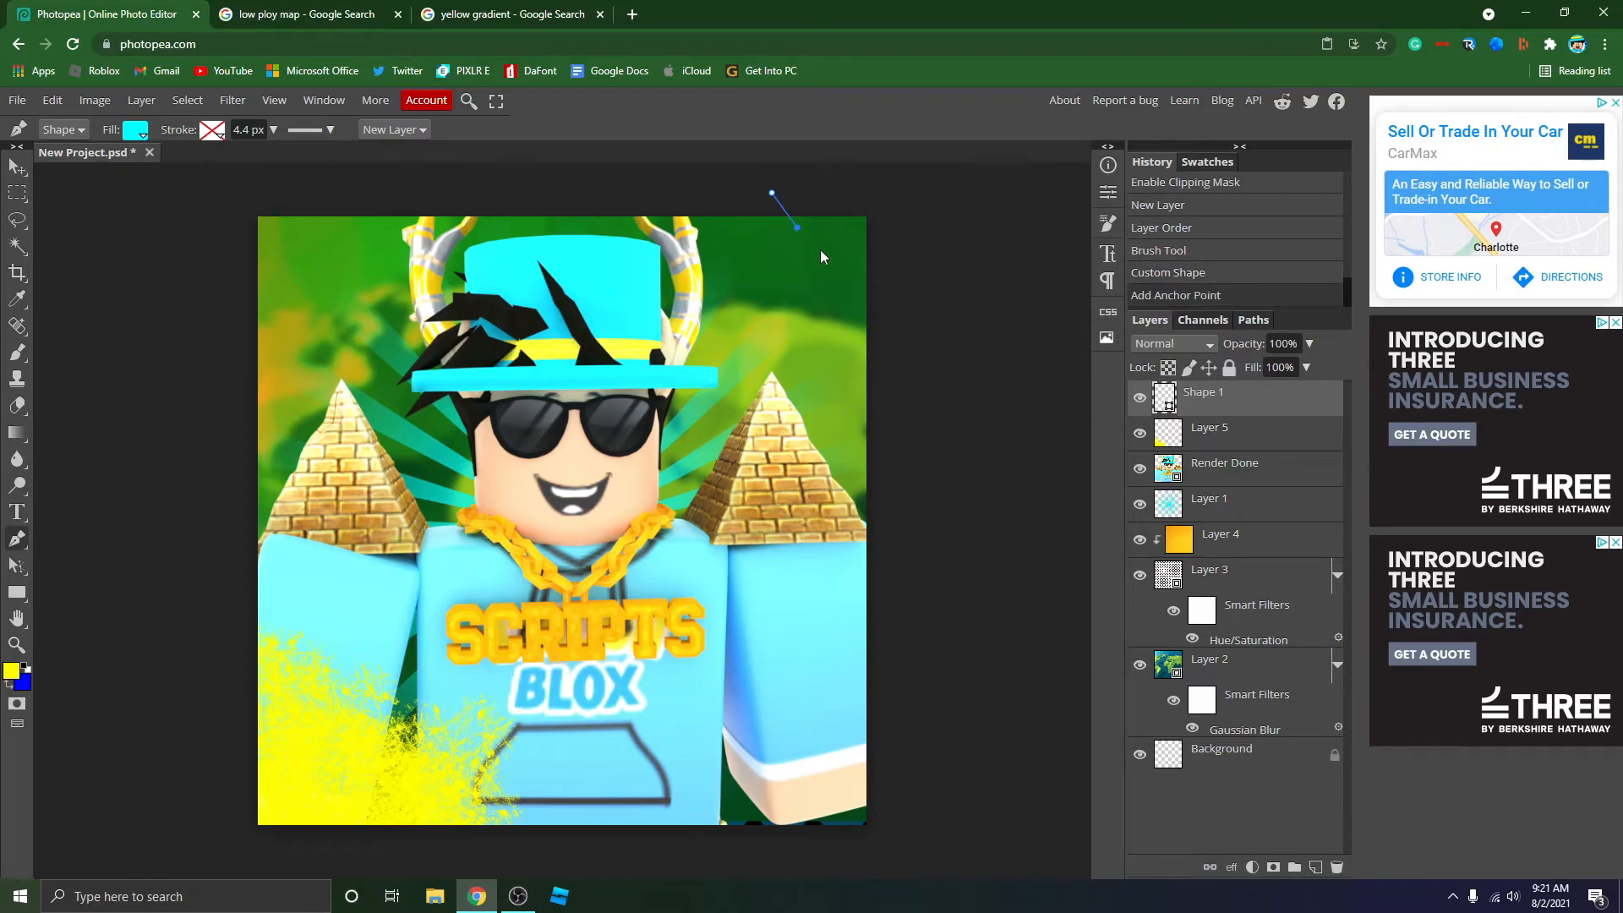
click(805, 250)
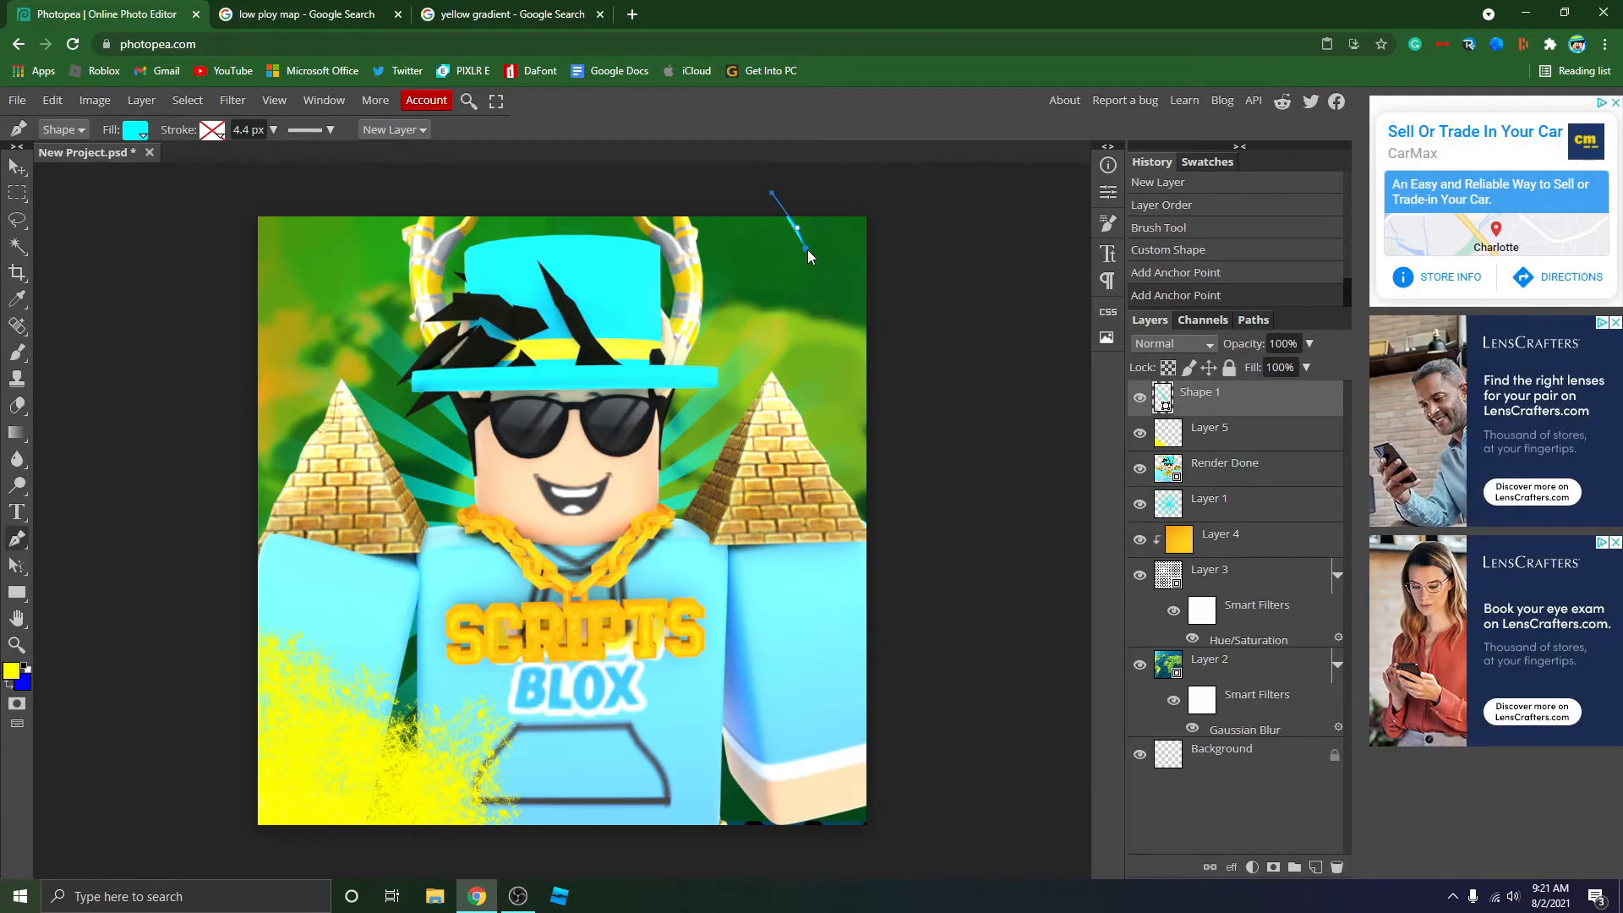
click(813, 267)
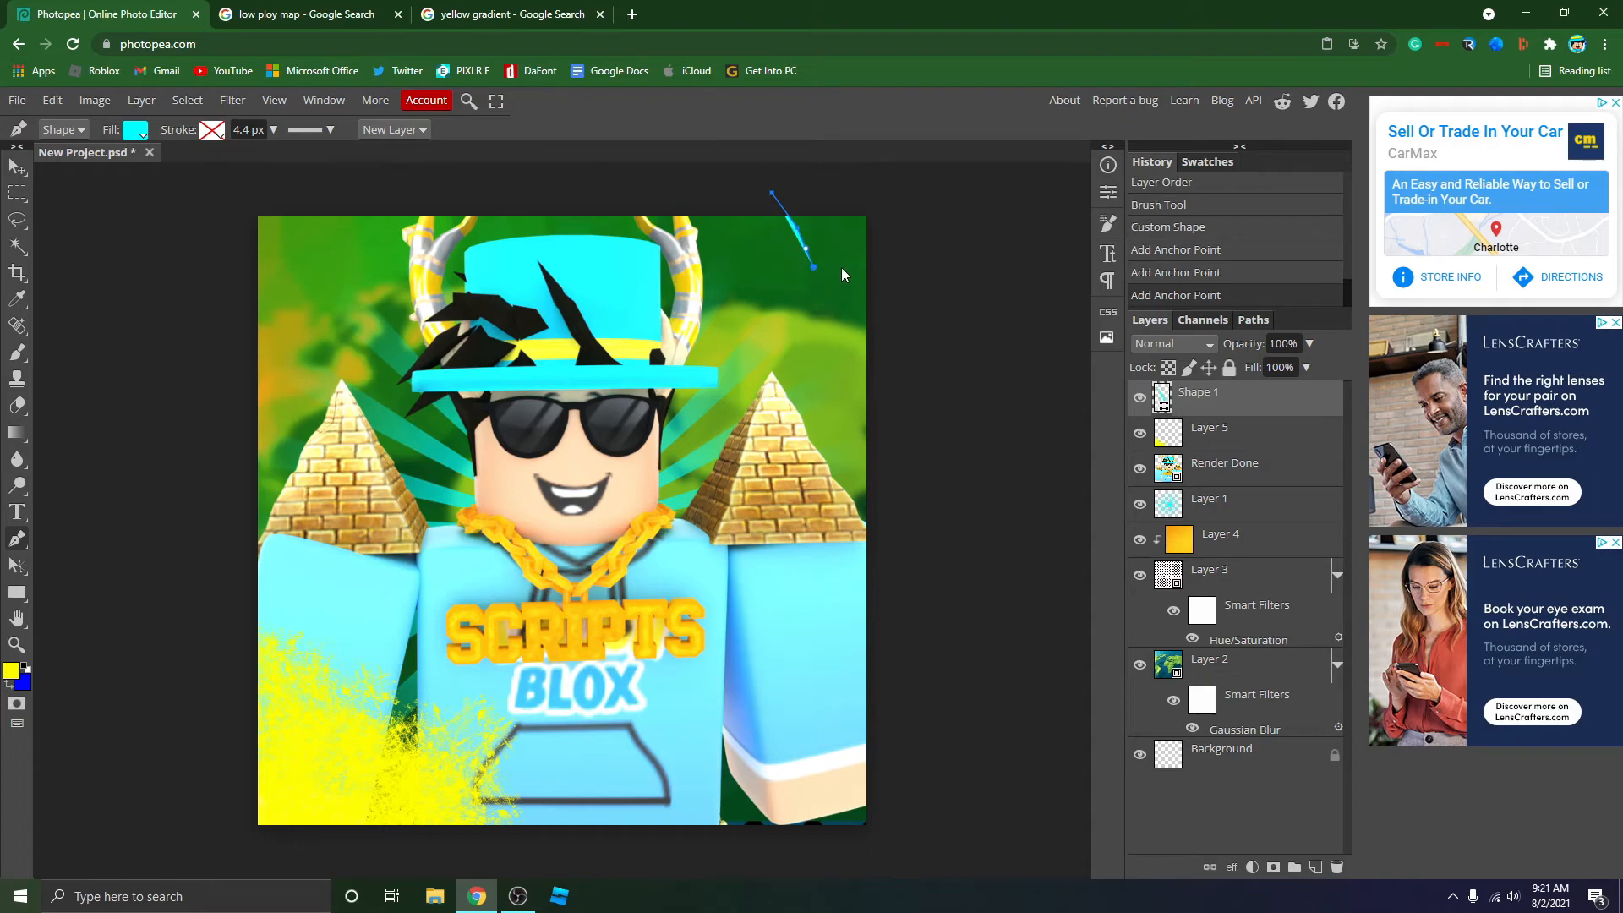
click(844, 266)
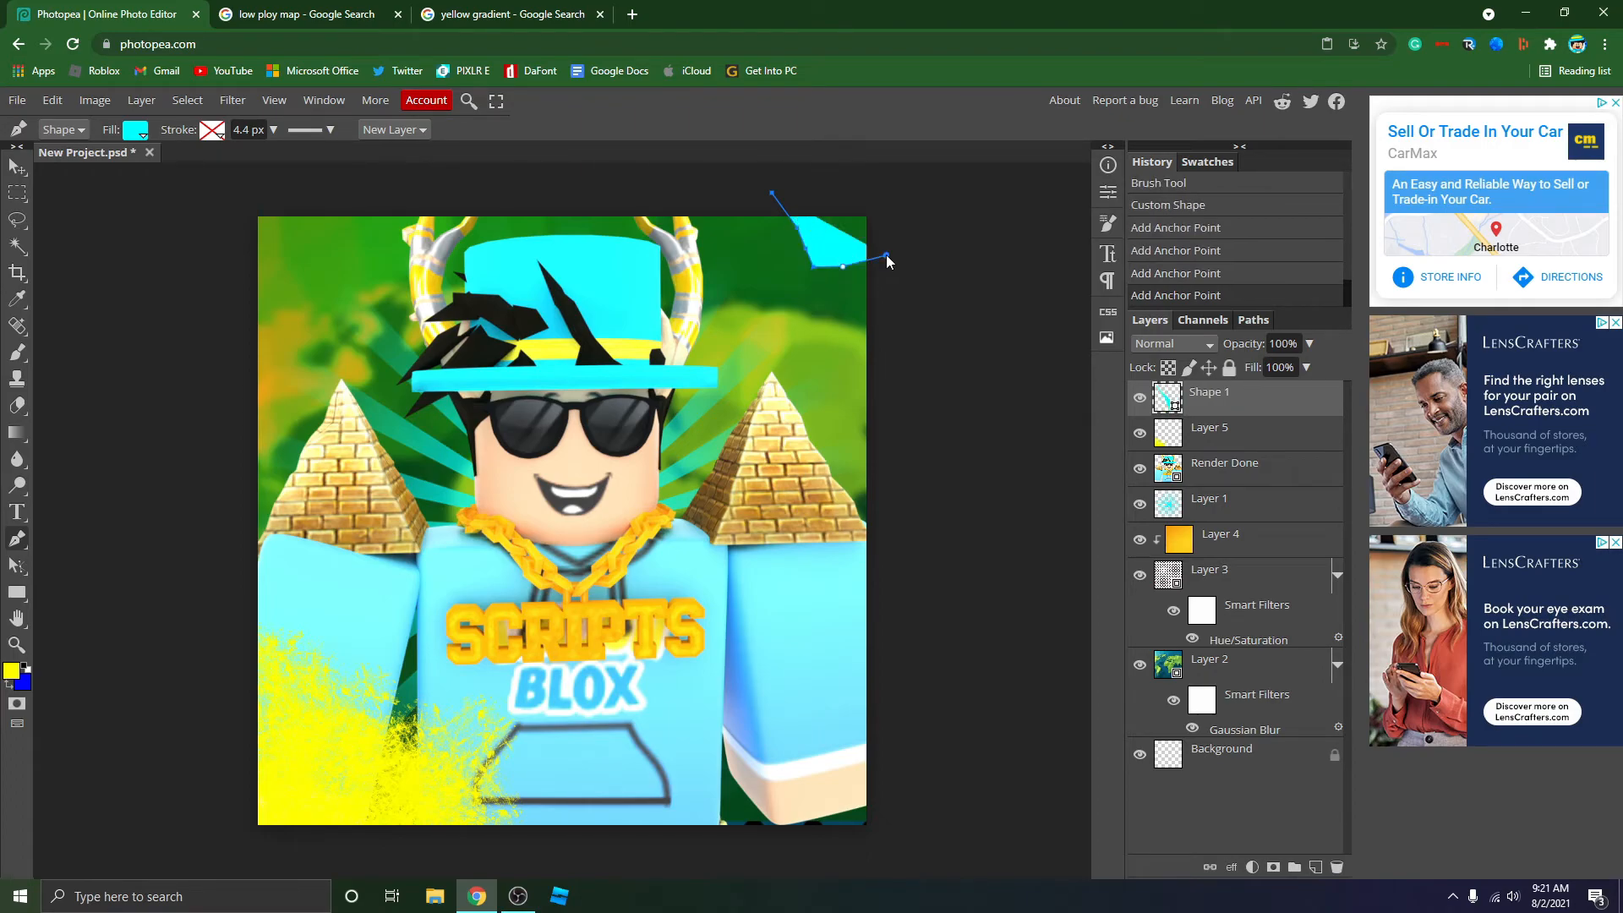
click(886, 255)
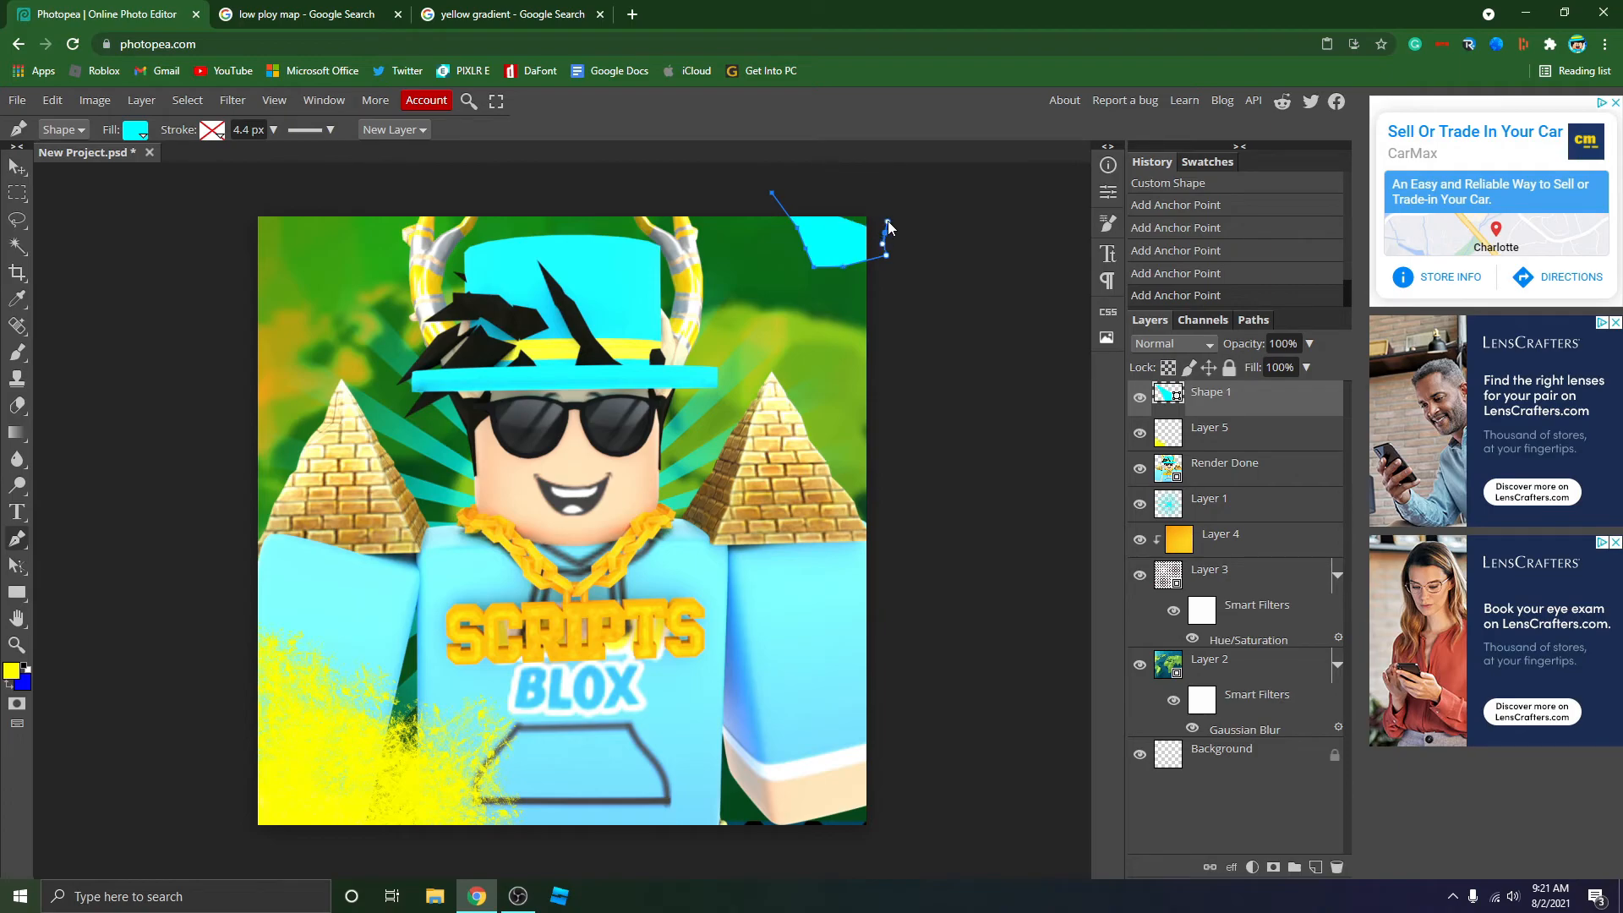
mouse_move(861, 202)
mouse_down()
mouse_move(847, 199)
mouse_move(860, 196)
mouse_up()
click(837, 183)
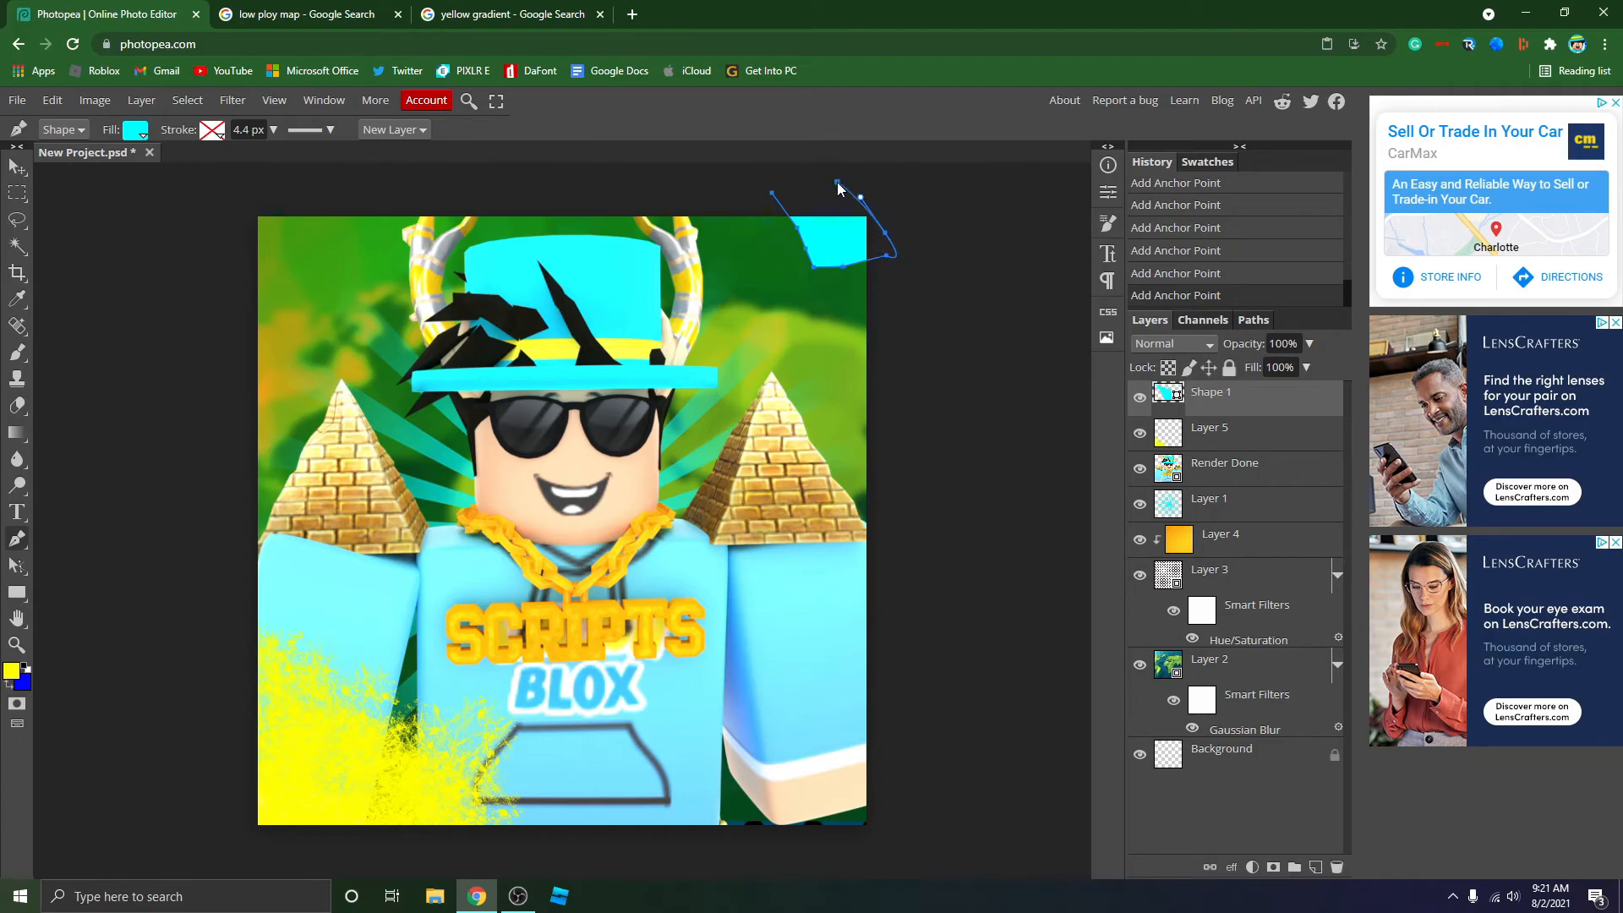
click(773, 192)
Try to apply a Gaussian Blur to the Shape 1 layer.
click(1237, 551)
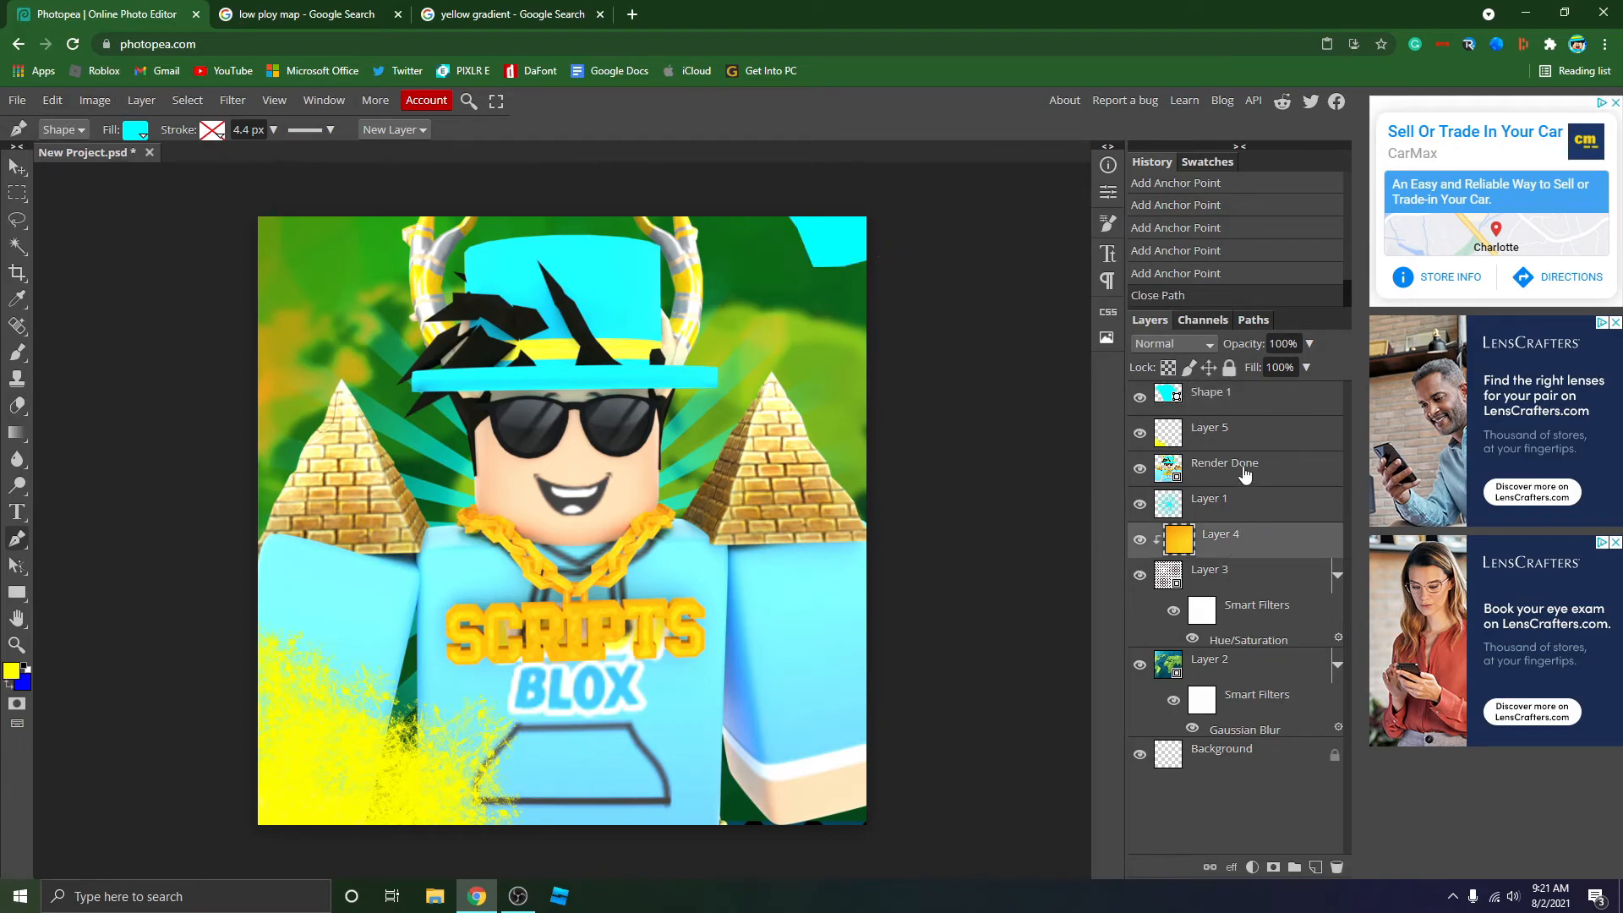
click(1238, 409)
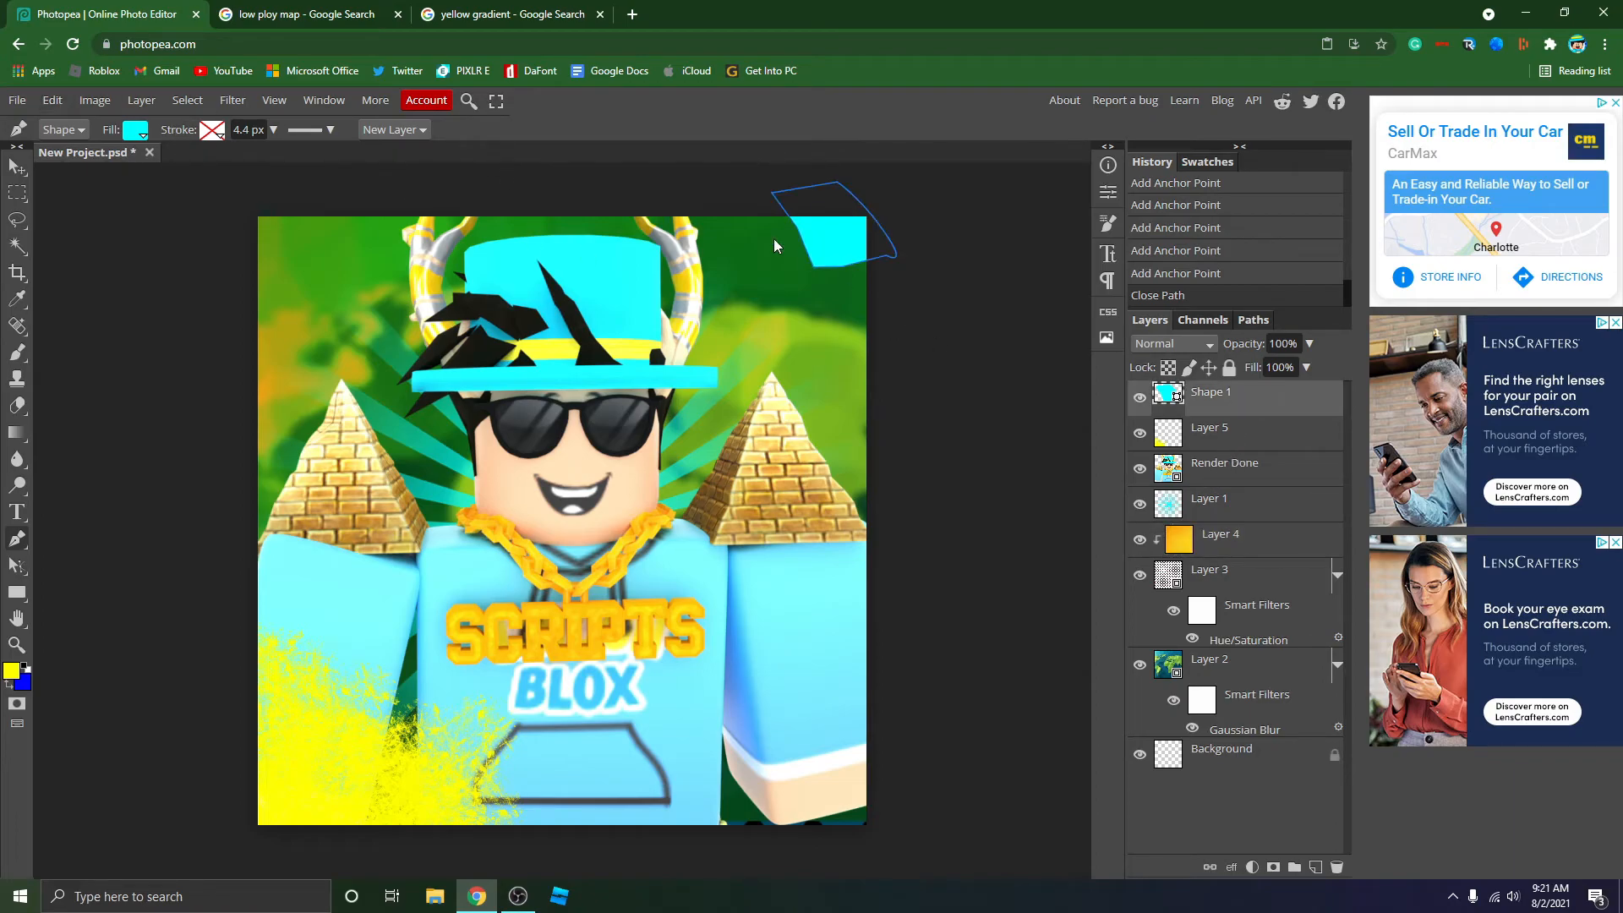
click(233, 100)
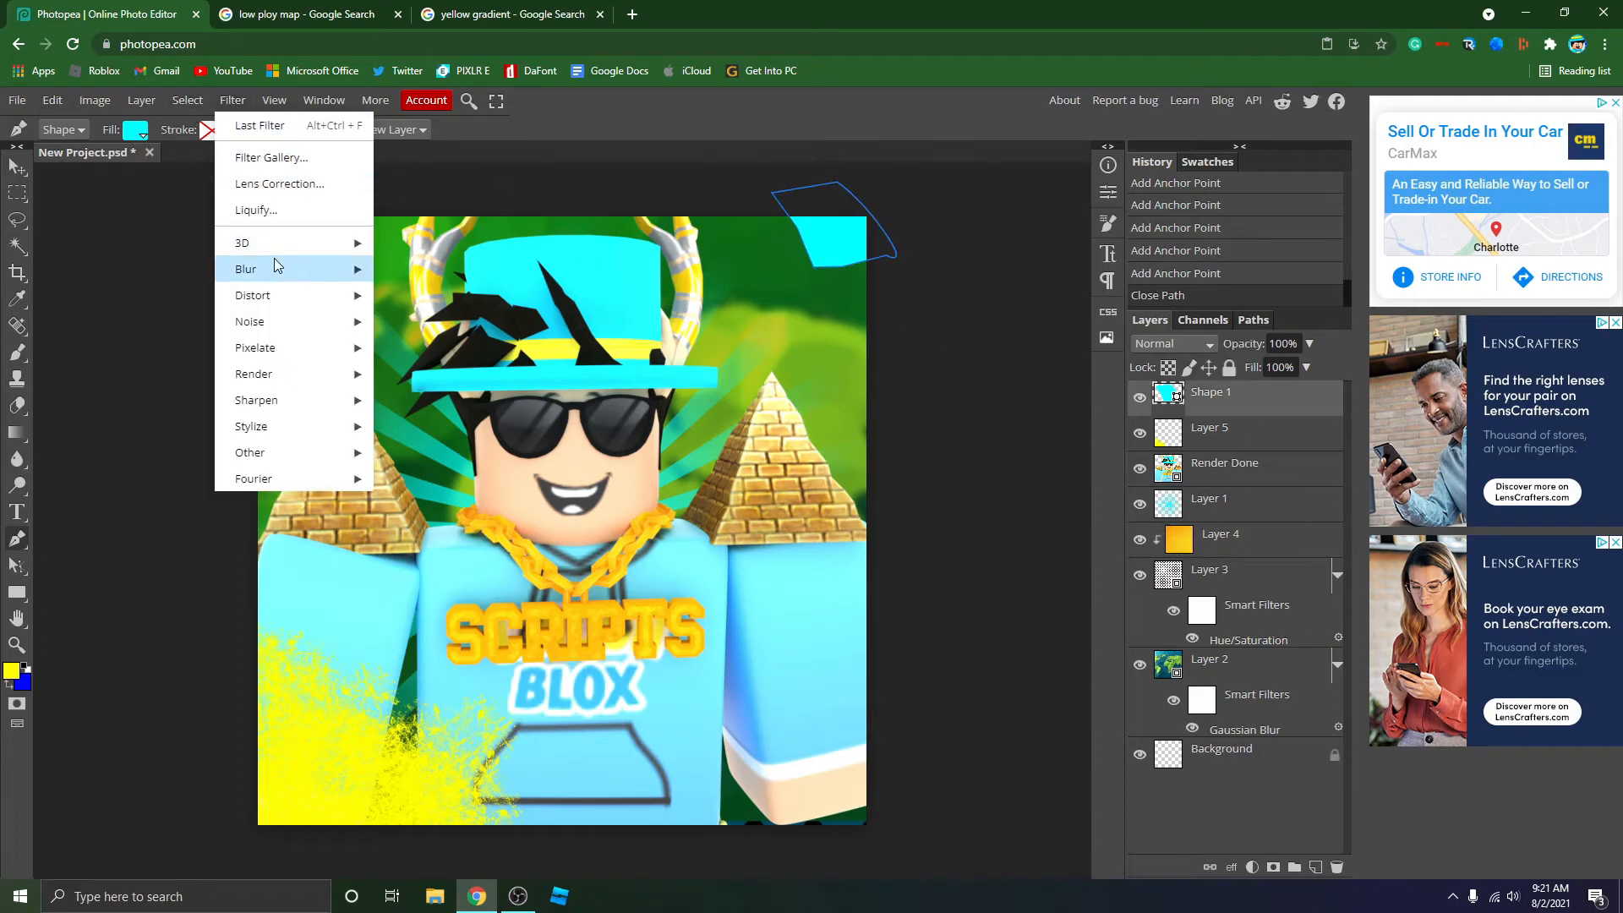
mouse_move(288, 267)
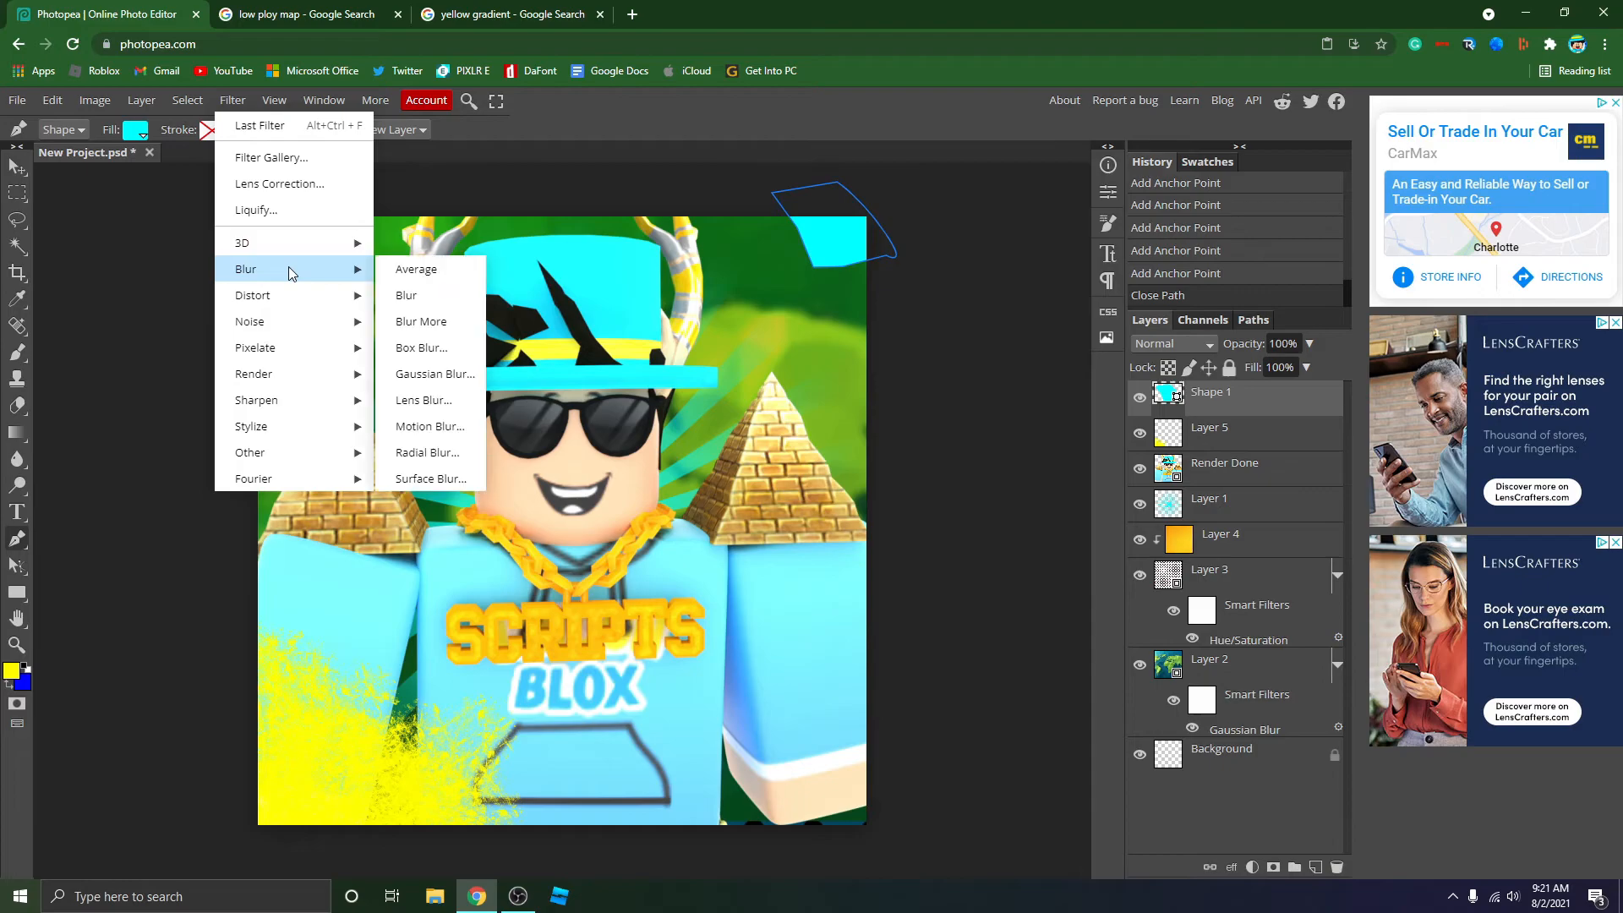
click(451, 374)
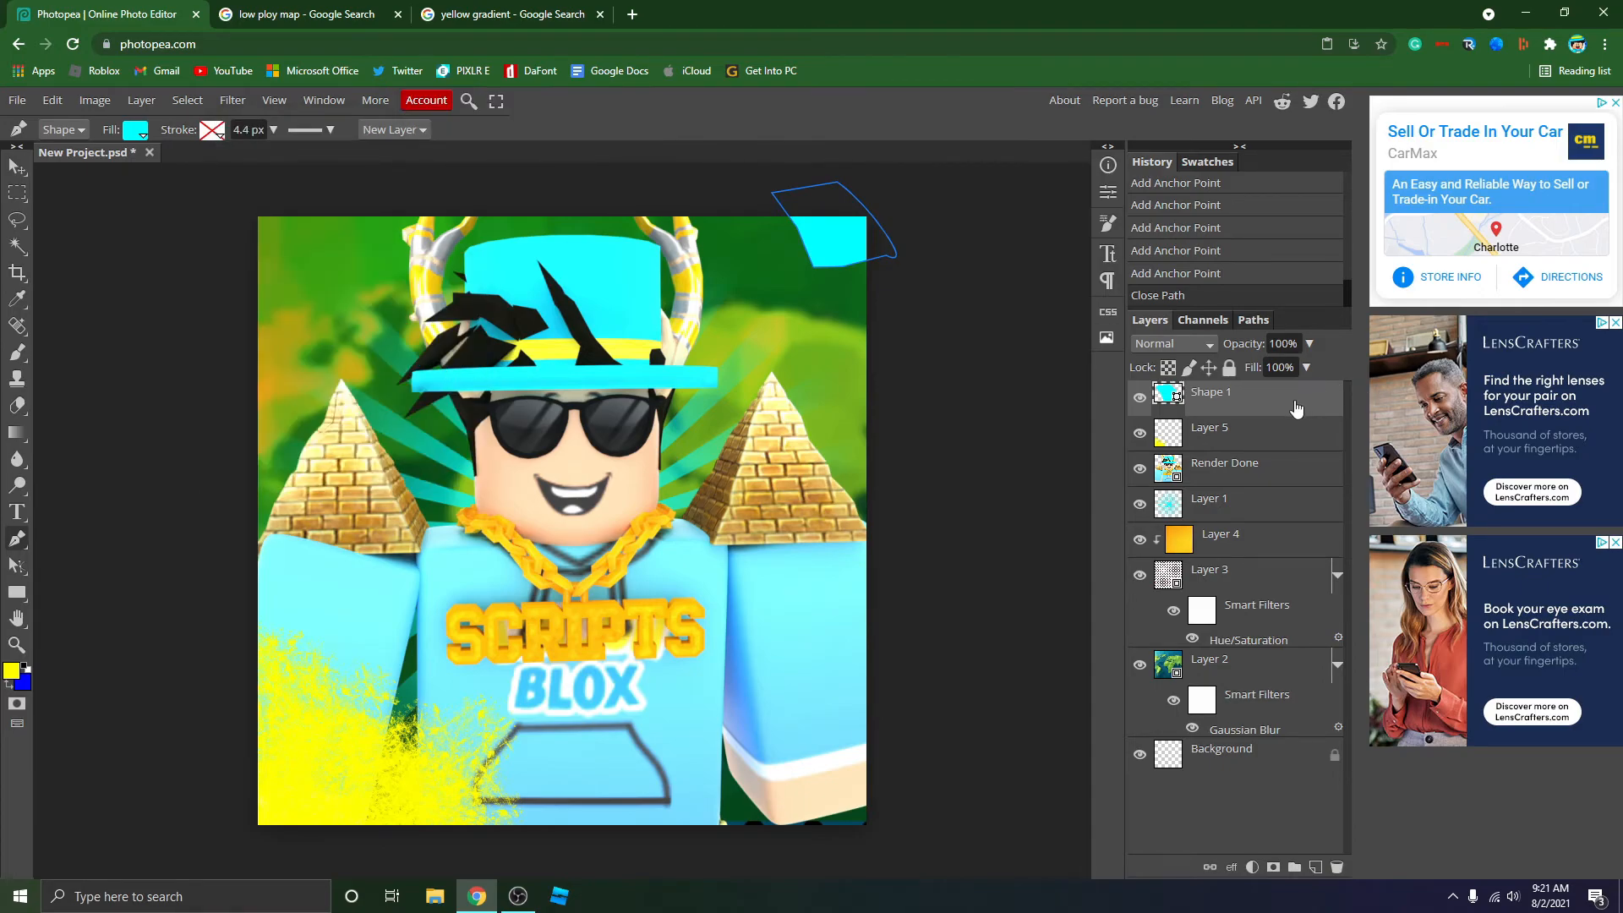
Rasterize the Shape 1 layer and apply a Gaussian Blur with a 4.5 px radius to it.
right_click(1200, 396)
click(1187, 597)
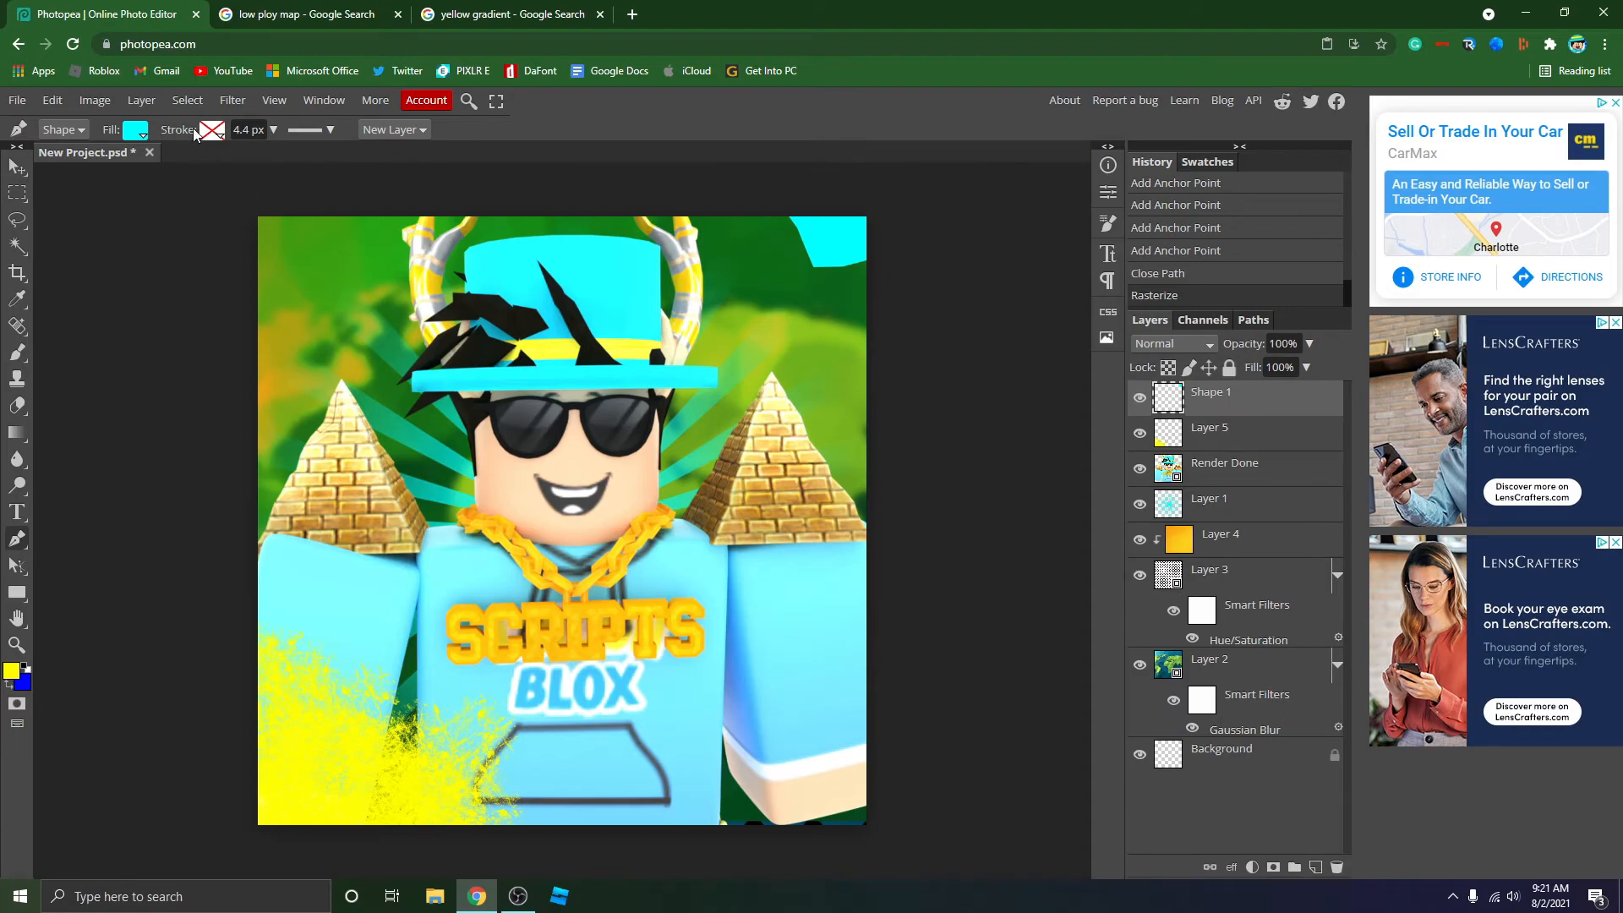
click(232, 100)
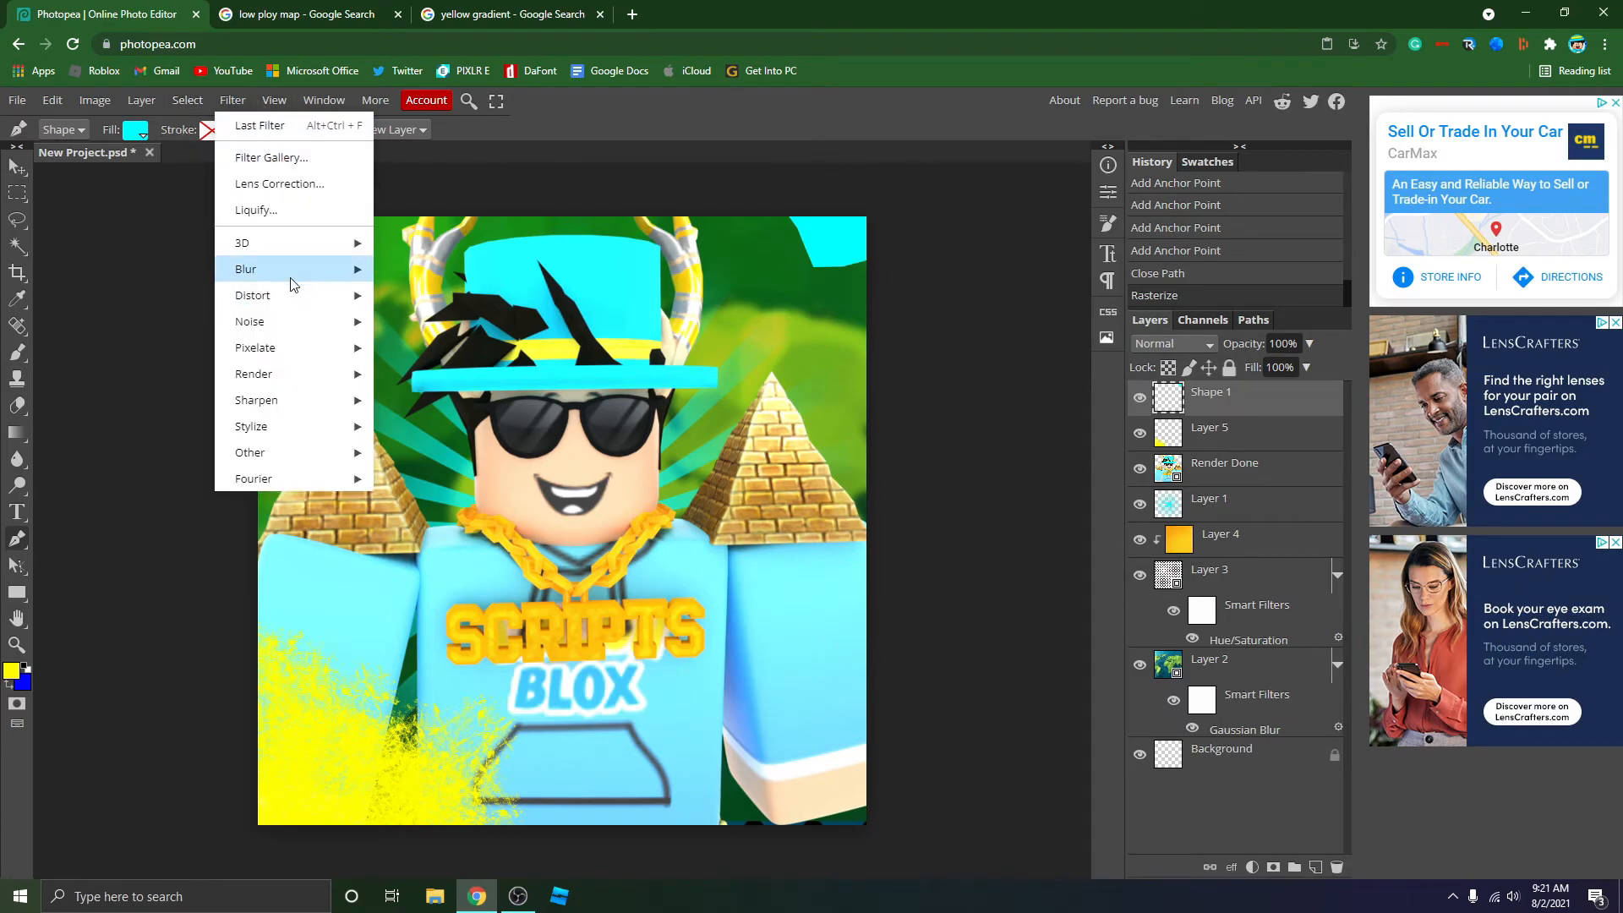
mouse_move(292, 269)
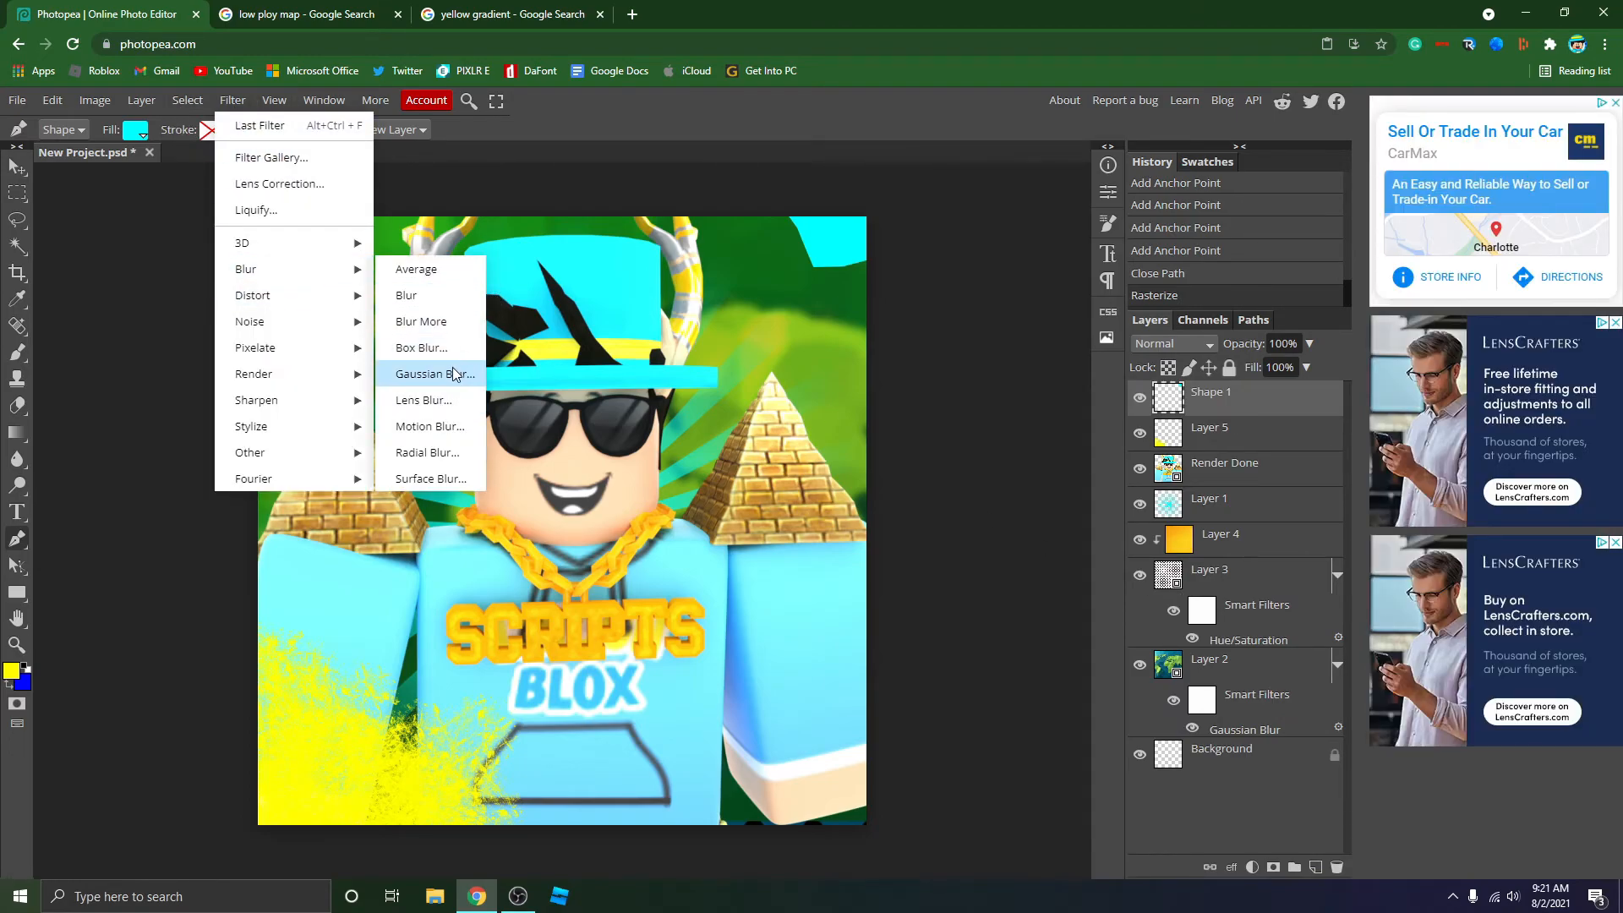
click(453, 375)
mouse_move(1029, 567)
mouse_down()
mouse_move(1011, 569)
mouse_move(1027, 568)
mouse_up()
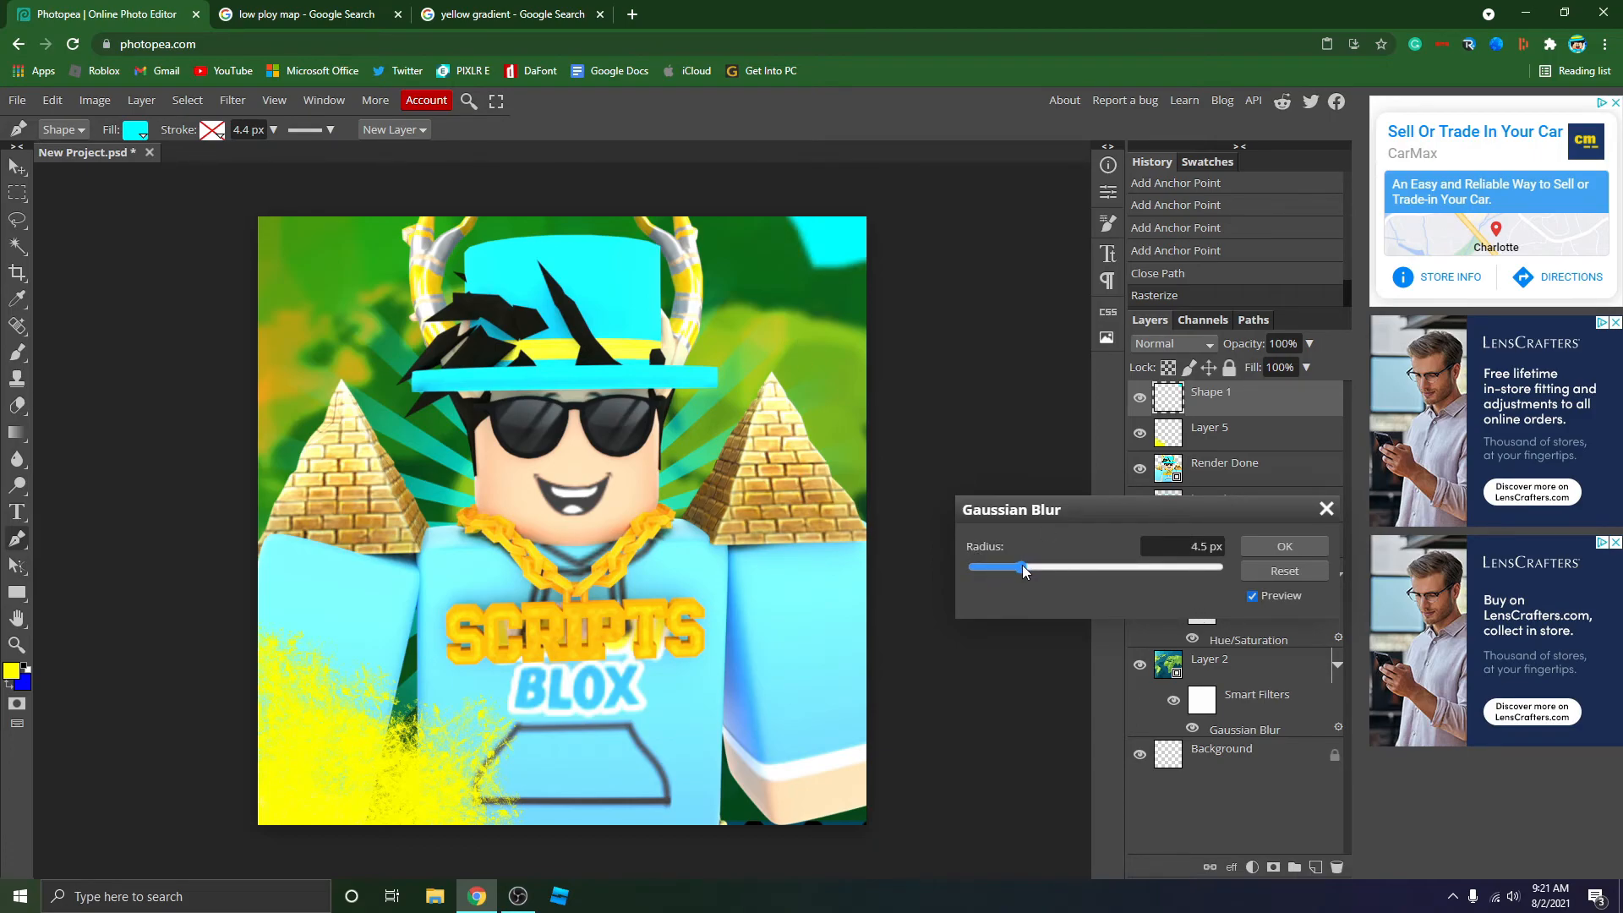
click(1272, 545)
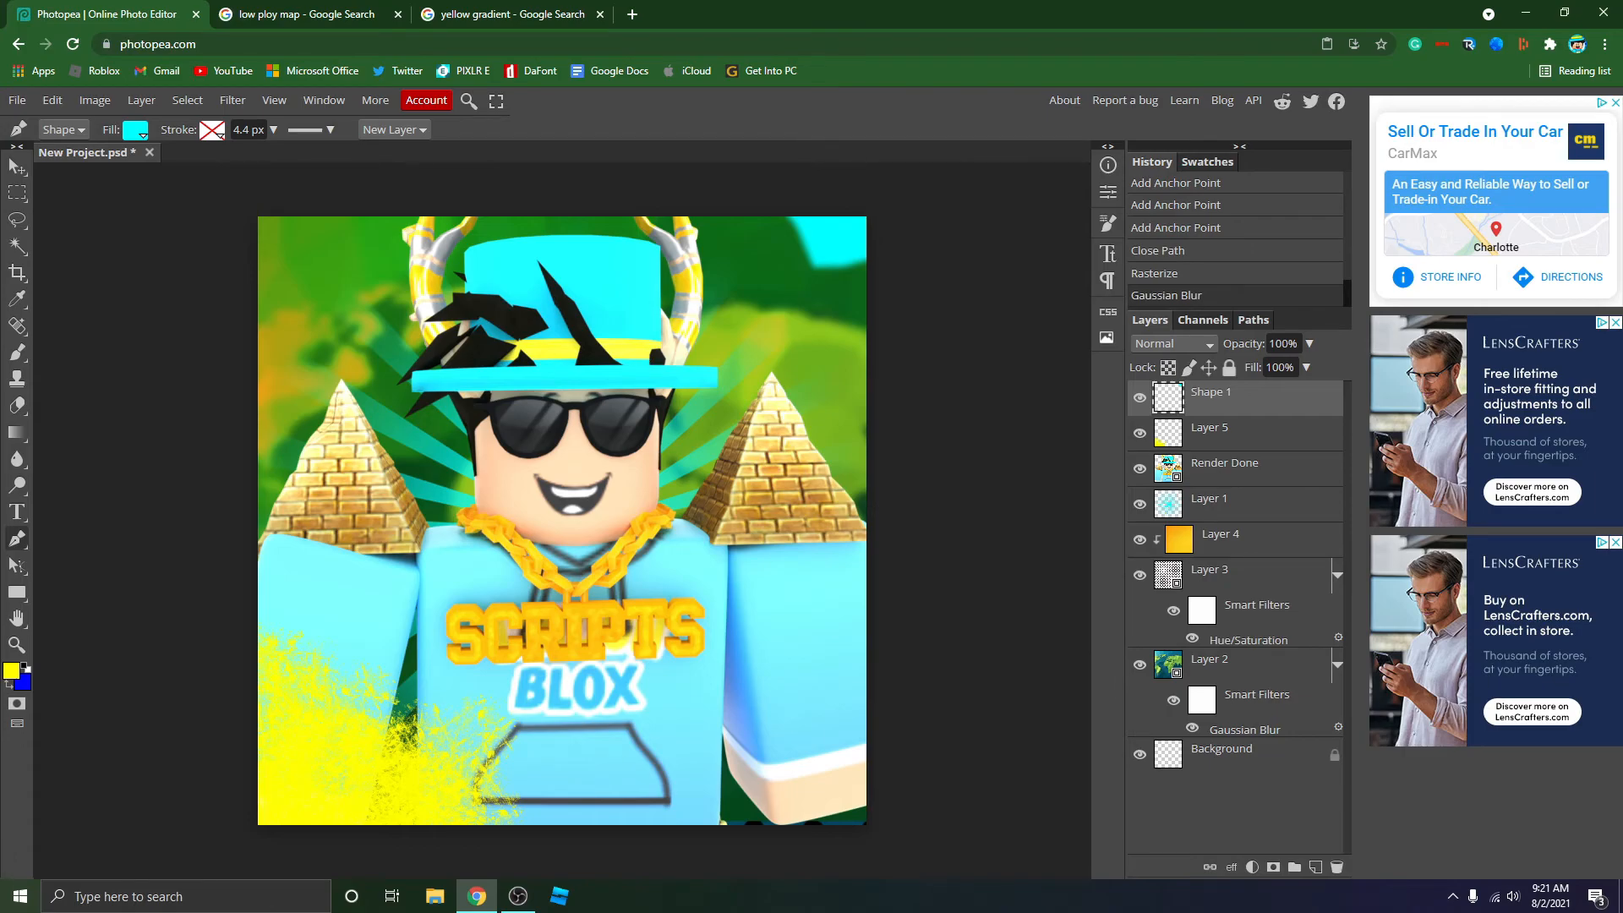
Scale the blurred cyan shape to about 186%, position it over the artwork's upper-right corner, and turn off the transform controls.
click(17, 167)
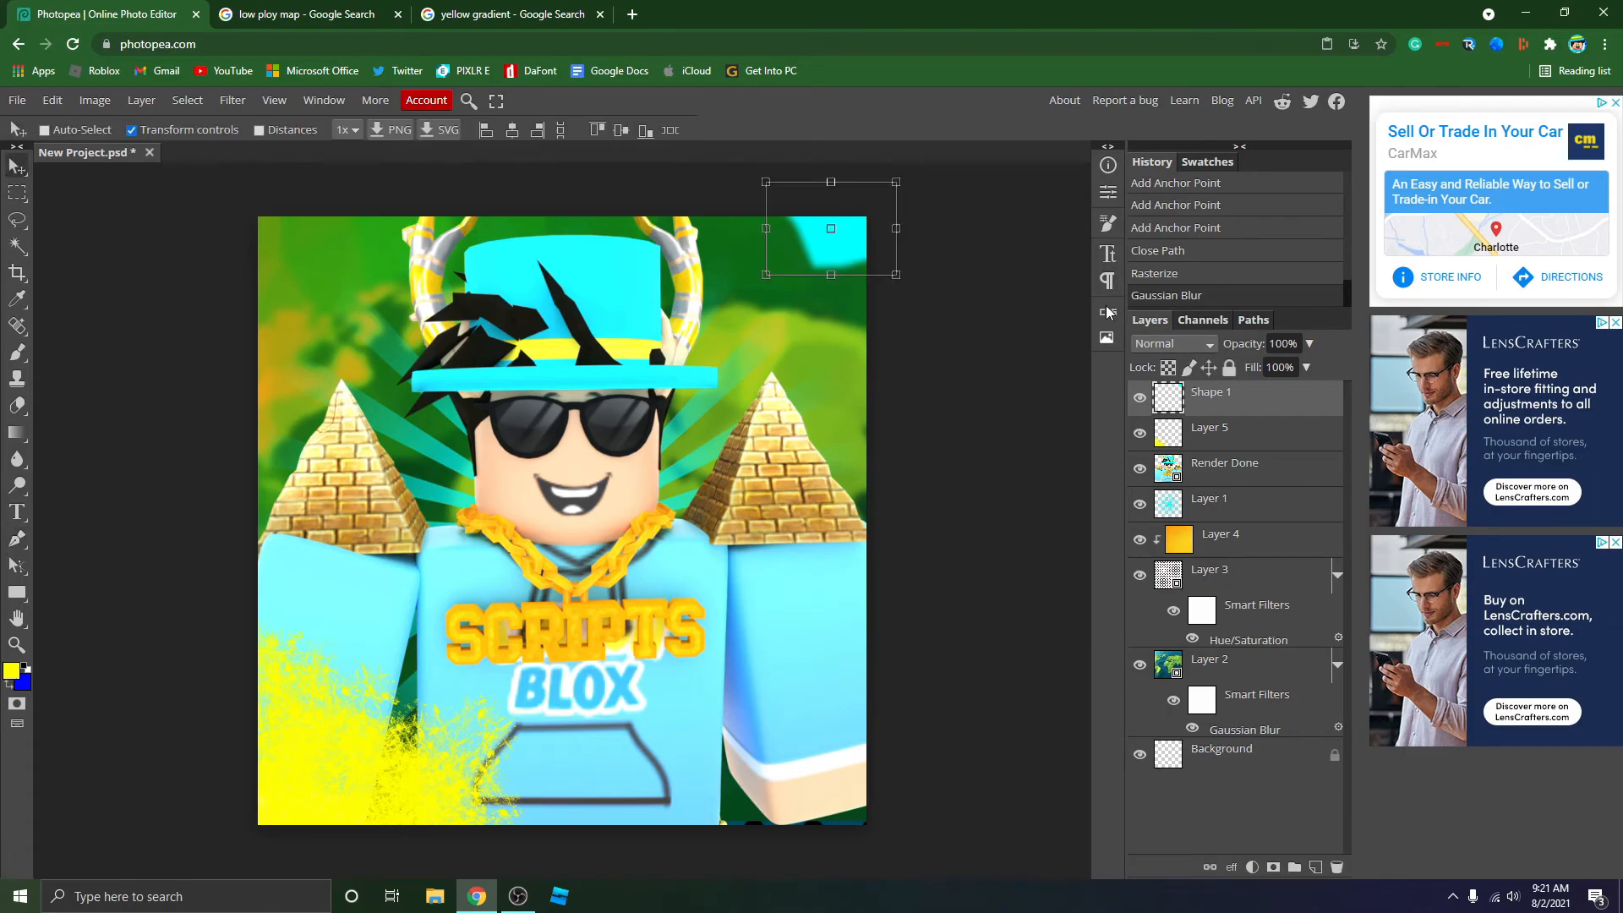
drag(765, 276, 814, 264)
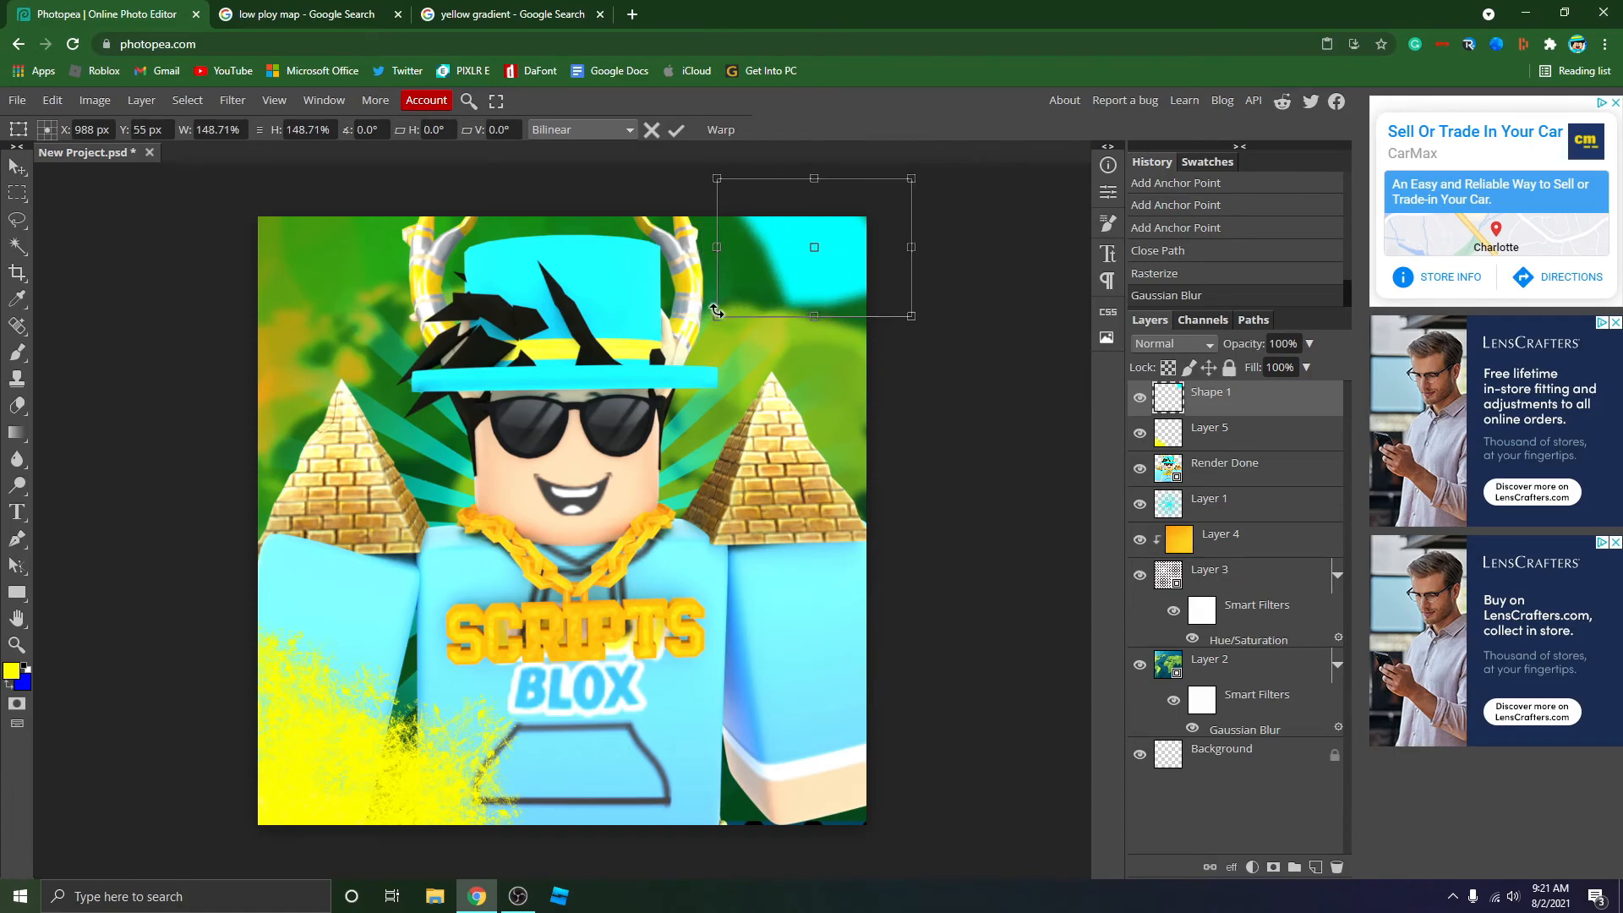
drag(717, 316, 668, 351)
drag(773, 298, 805, 297)
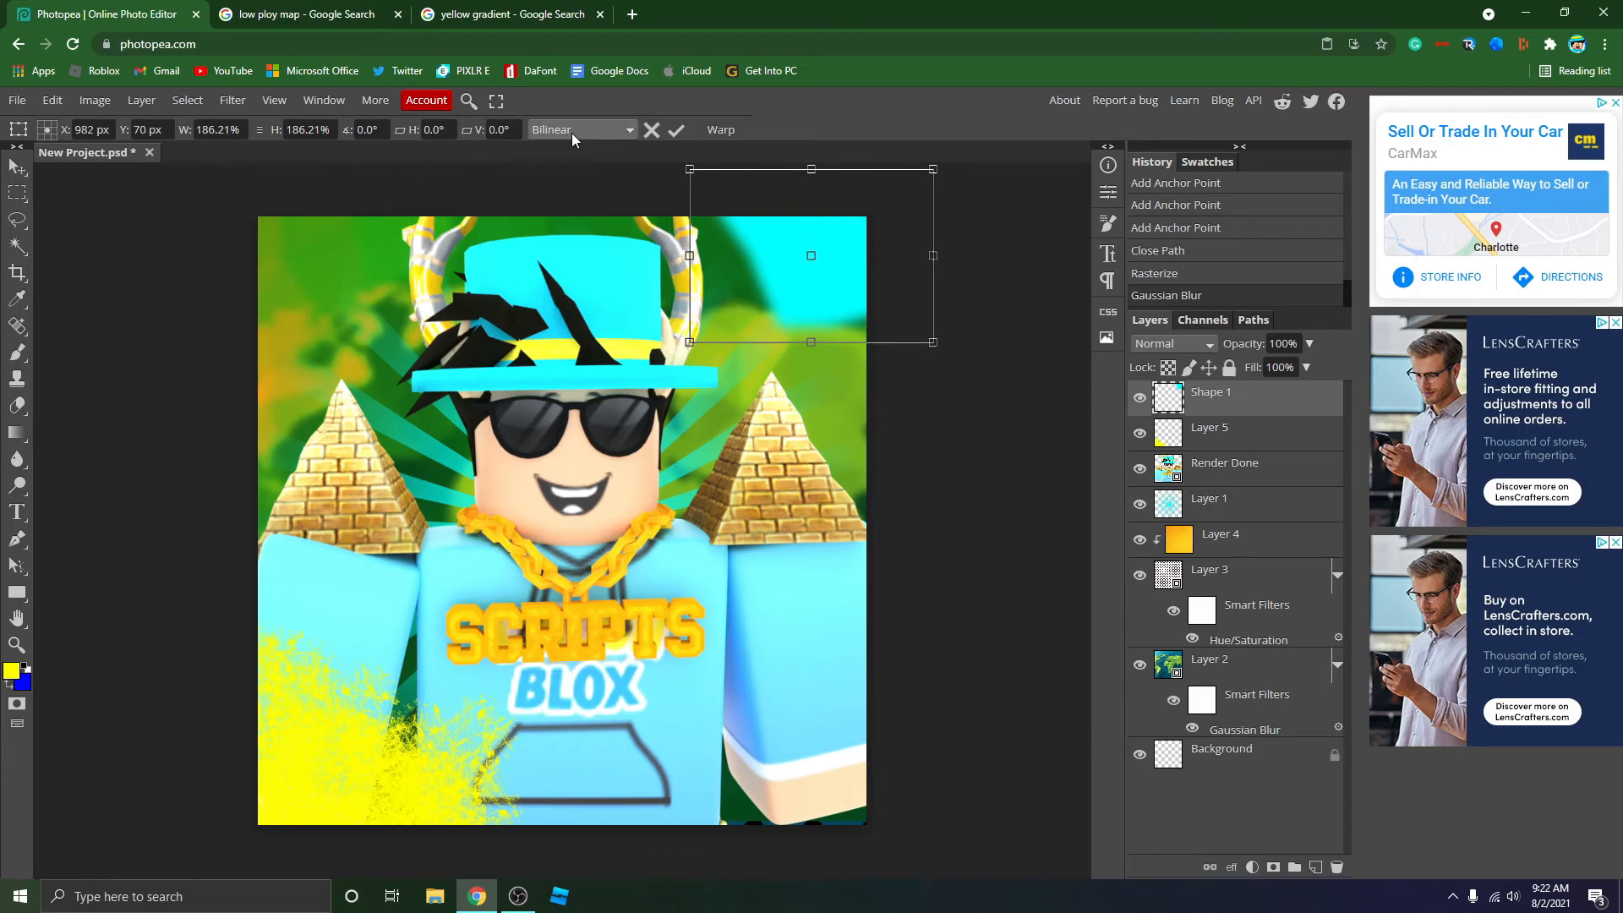
click(676, 130)
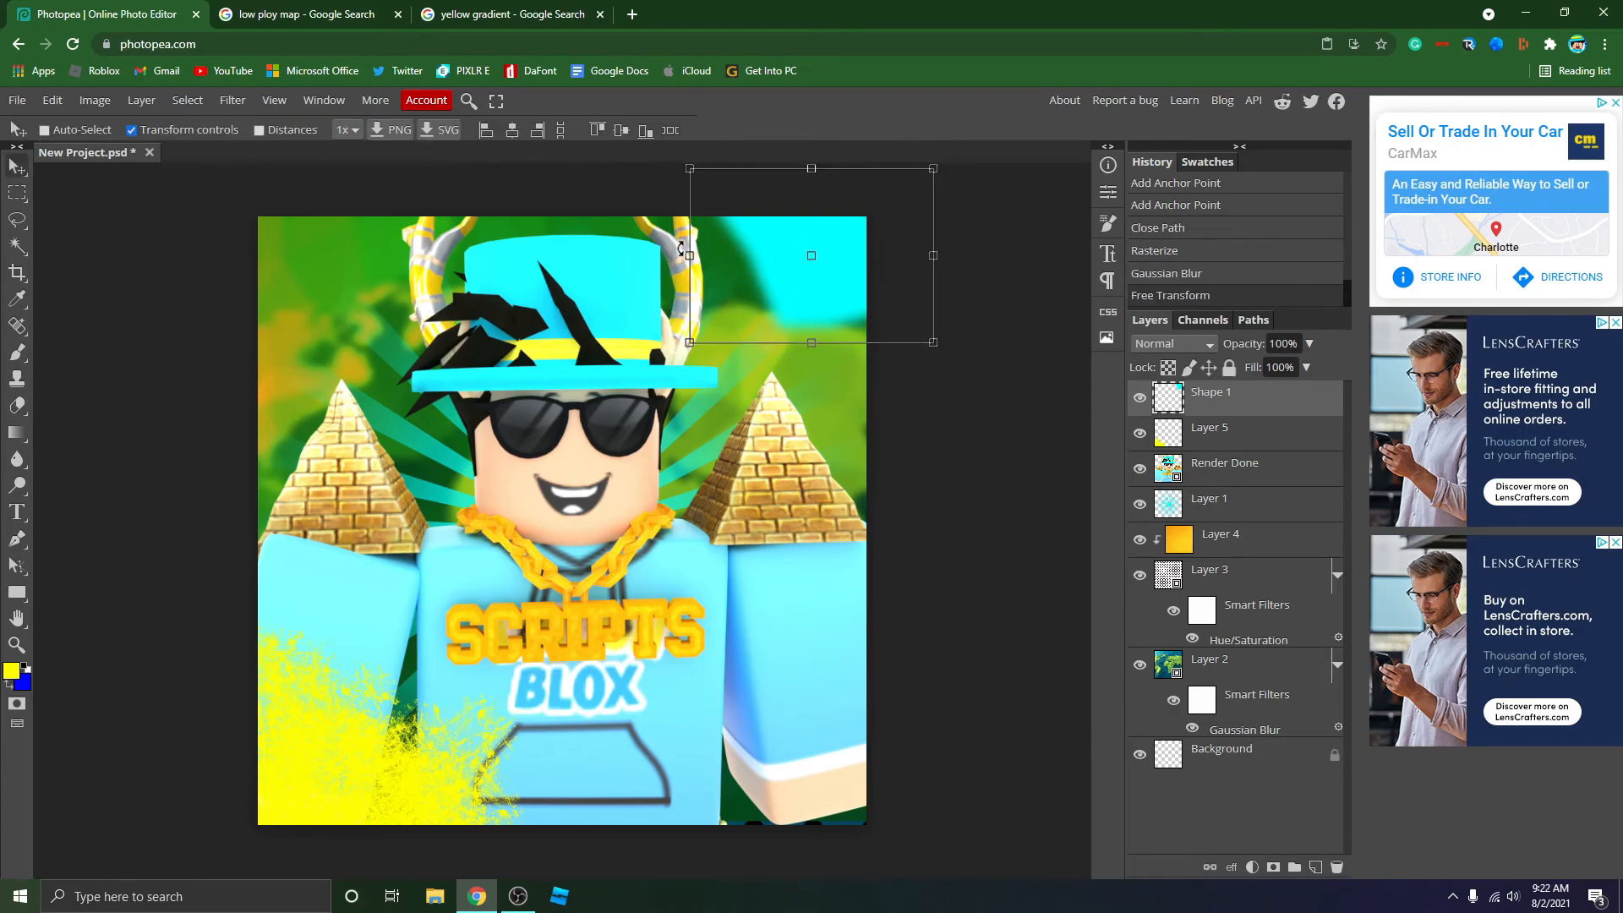
click(131, 129)
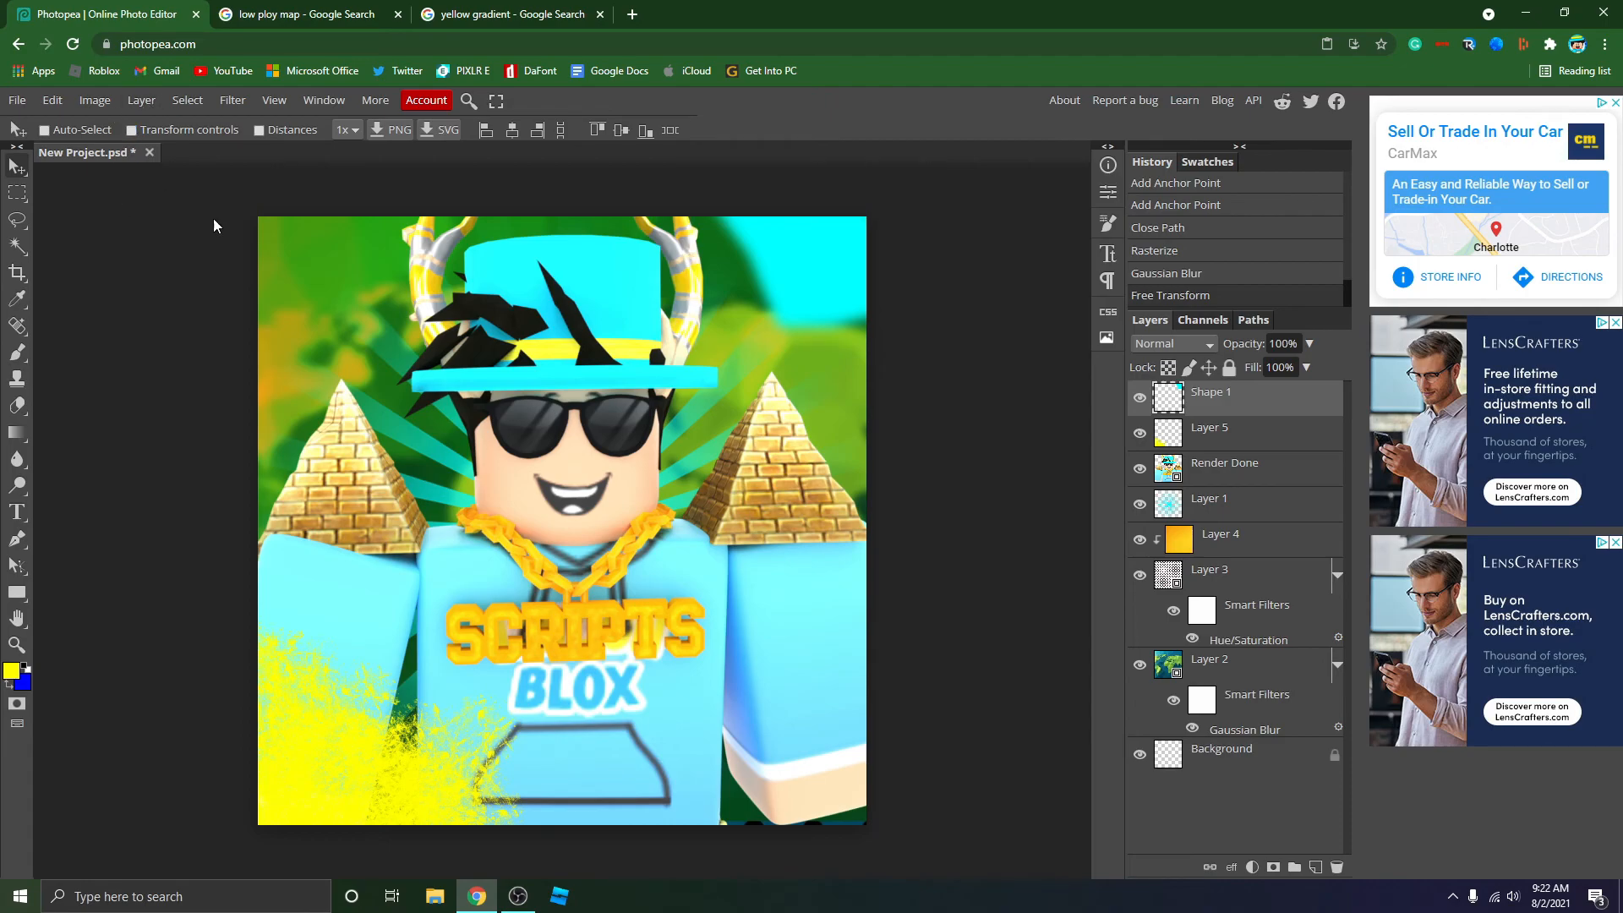